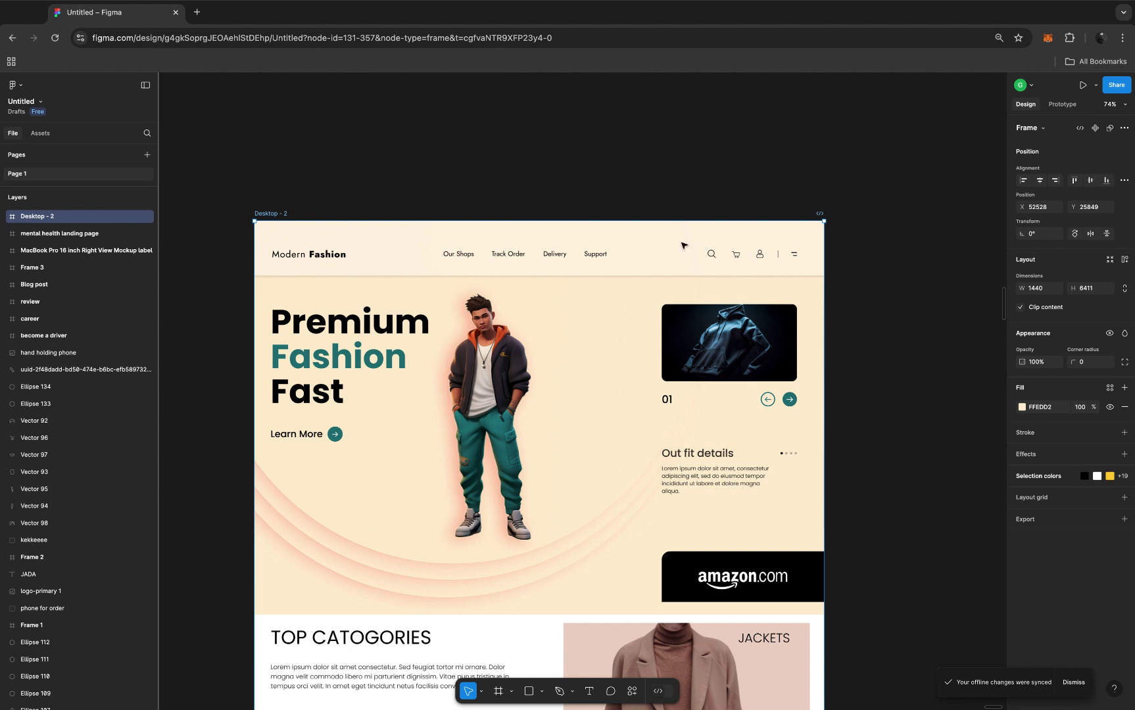
scroll(661, 260, "down", 2)
scroll(661, 260, "left", 2)
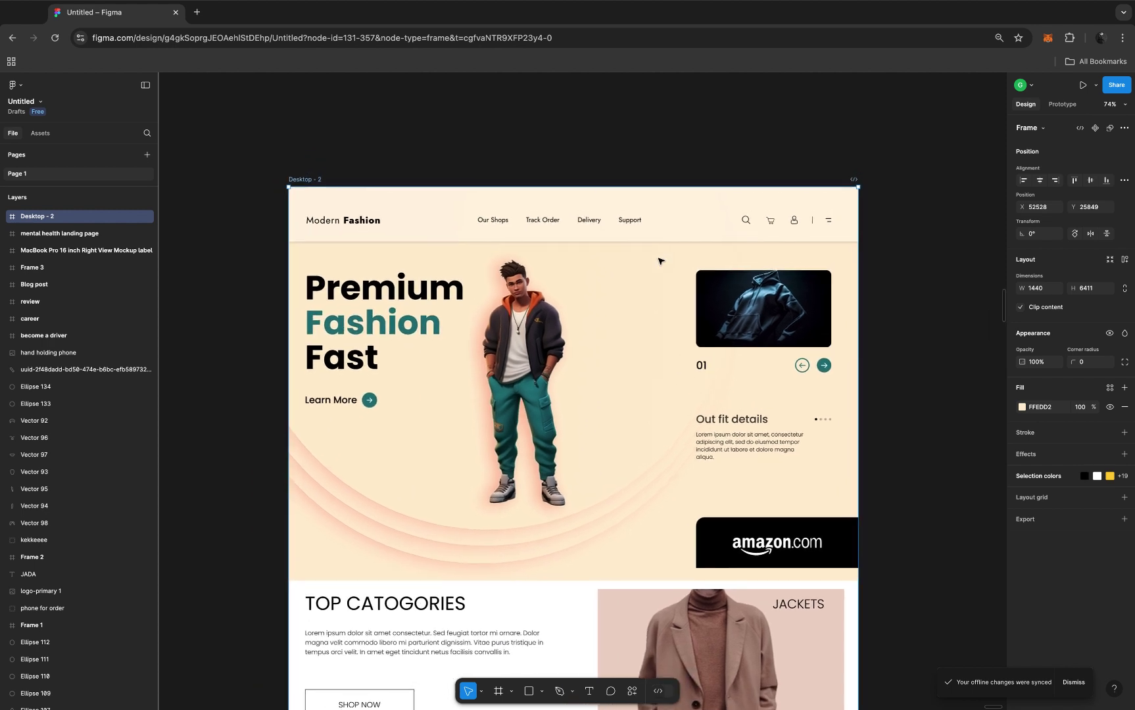
scroll(661, 261, "up", 2)
scroll(661, 262, "right", 1)
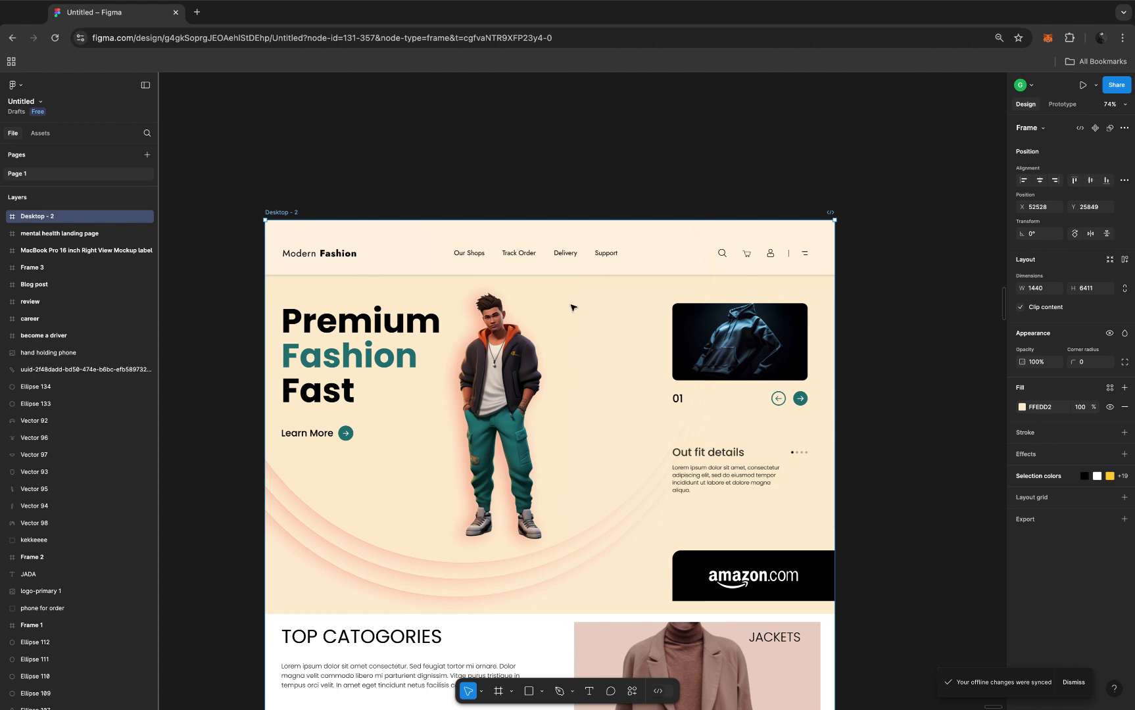
scroll(569, 319, "down", 2)
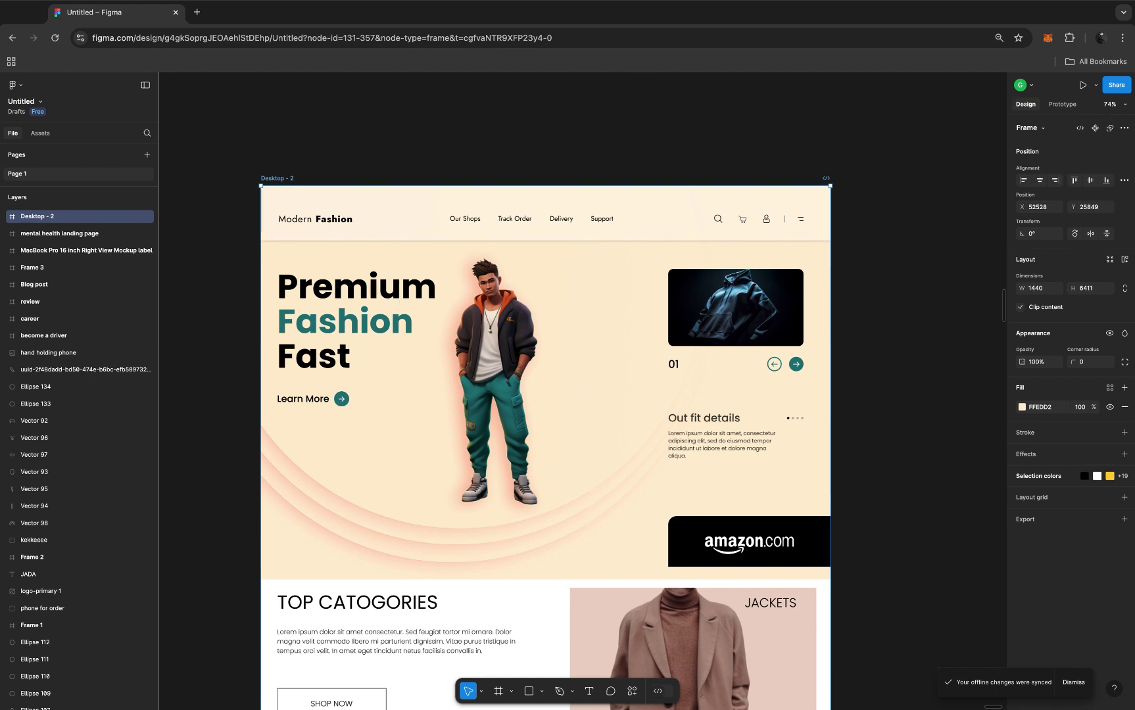
Preview the Desktop - 2 frame as a prototype and examine the fashion landing page from the hero to the team section
left_click(1080, 86)
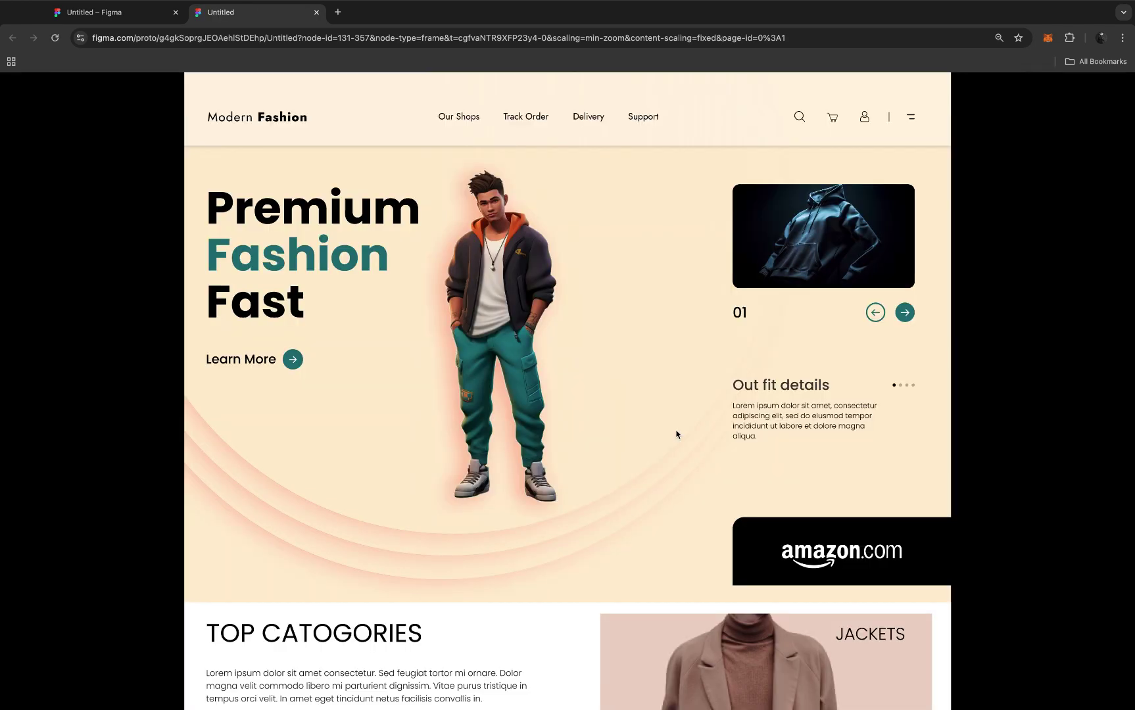
scroll(676, 435, "down", 3)
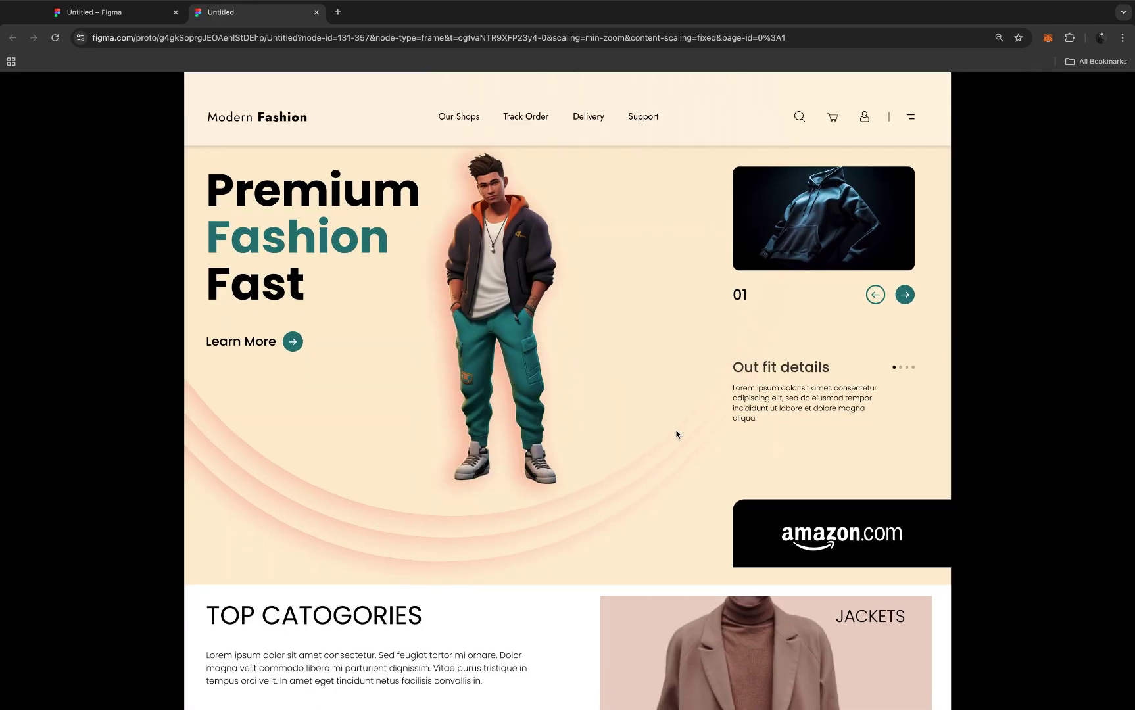
scroll(676, 434, "down", 3)
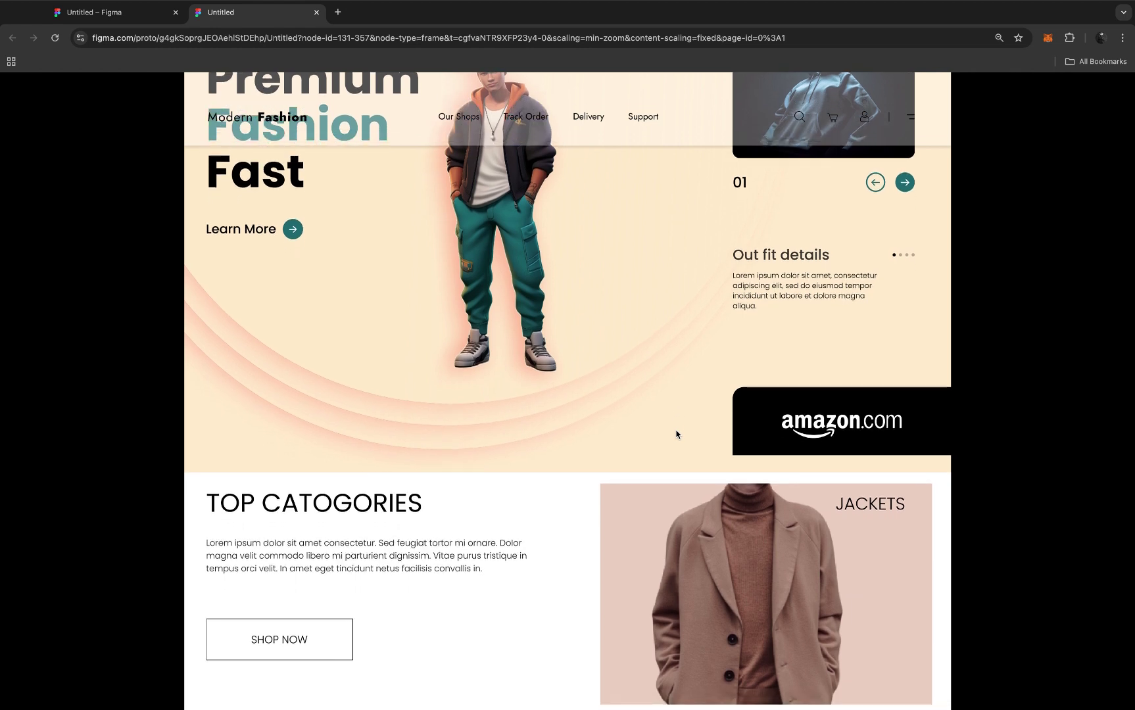
scroll(677, 435, "down", 6)
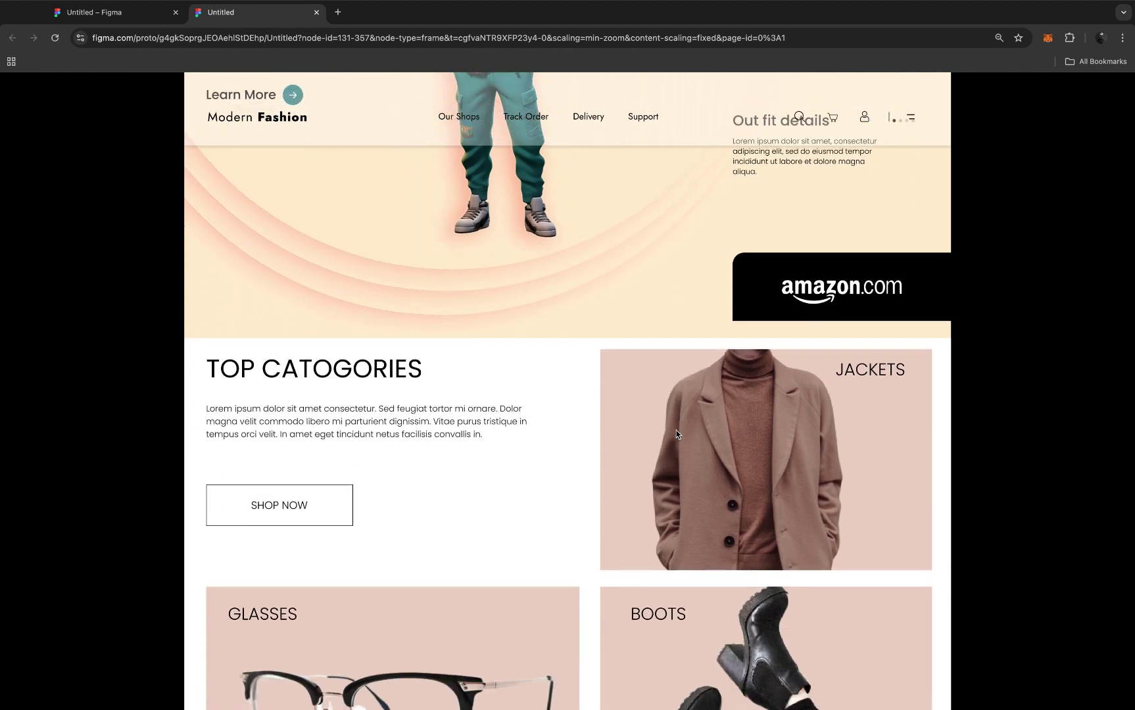
scroll(676, 434, "down", 4)
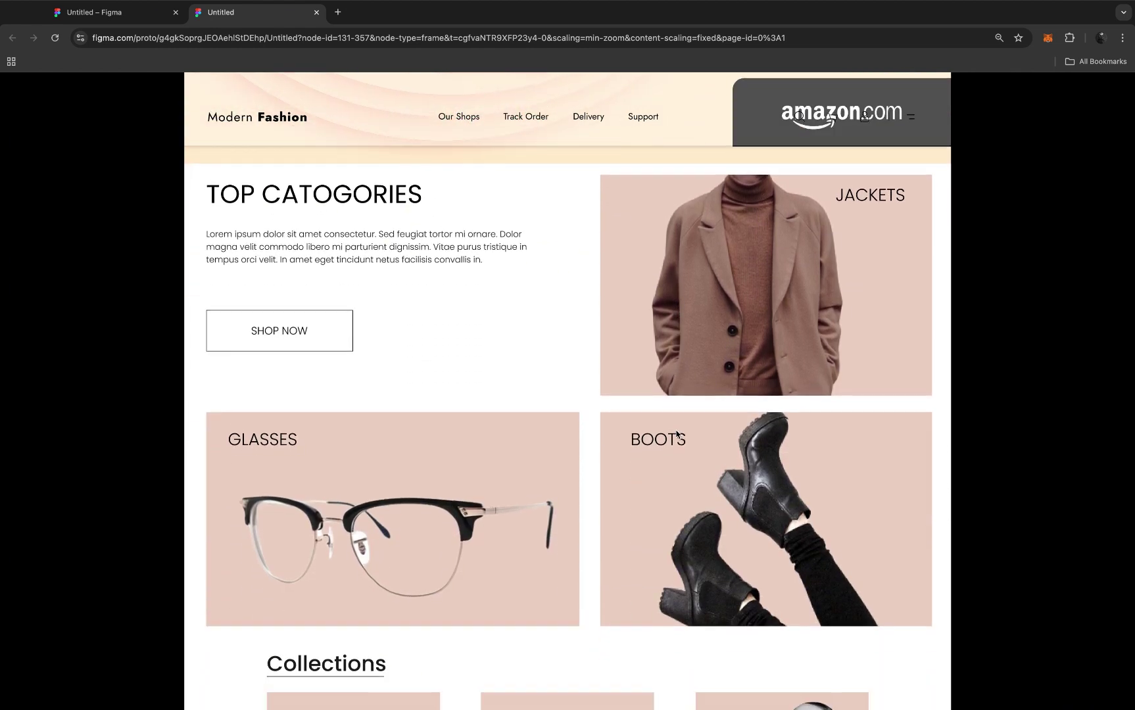
scroll(676, 434, "down", 5)
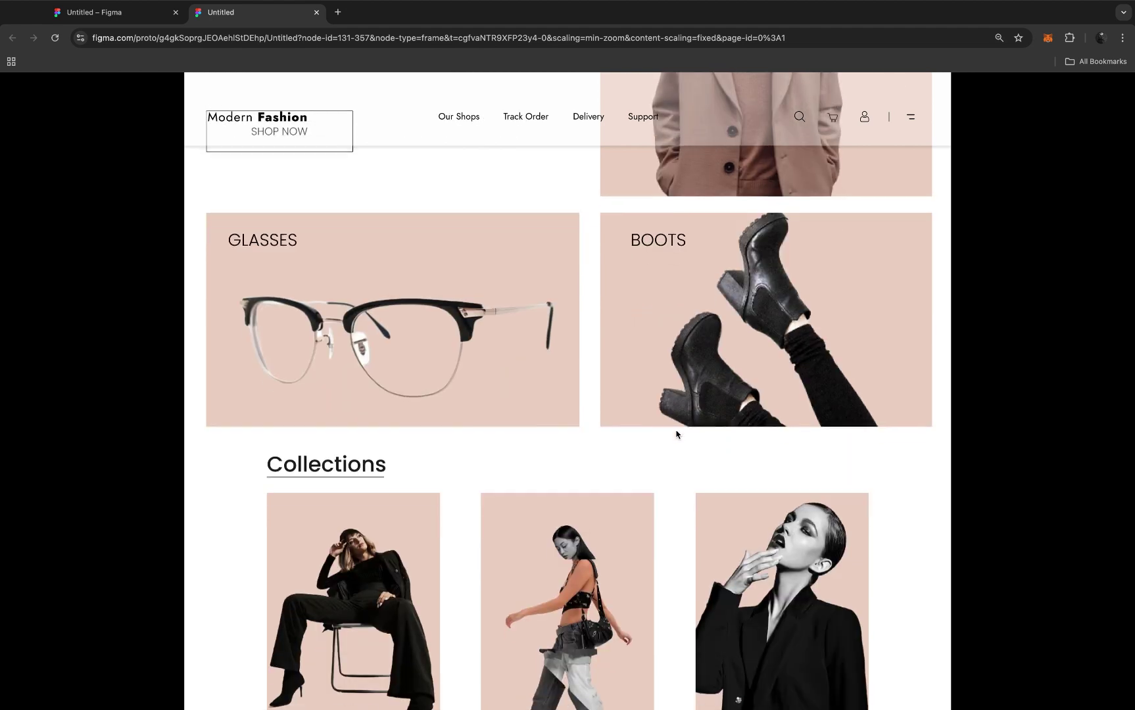
scroll(676, 434, "down", 5)
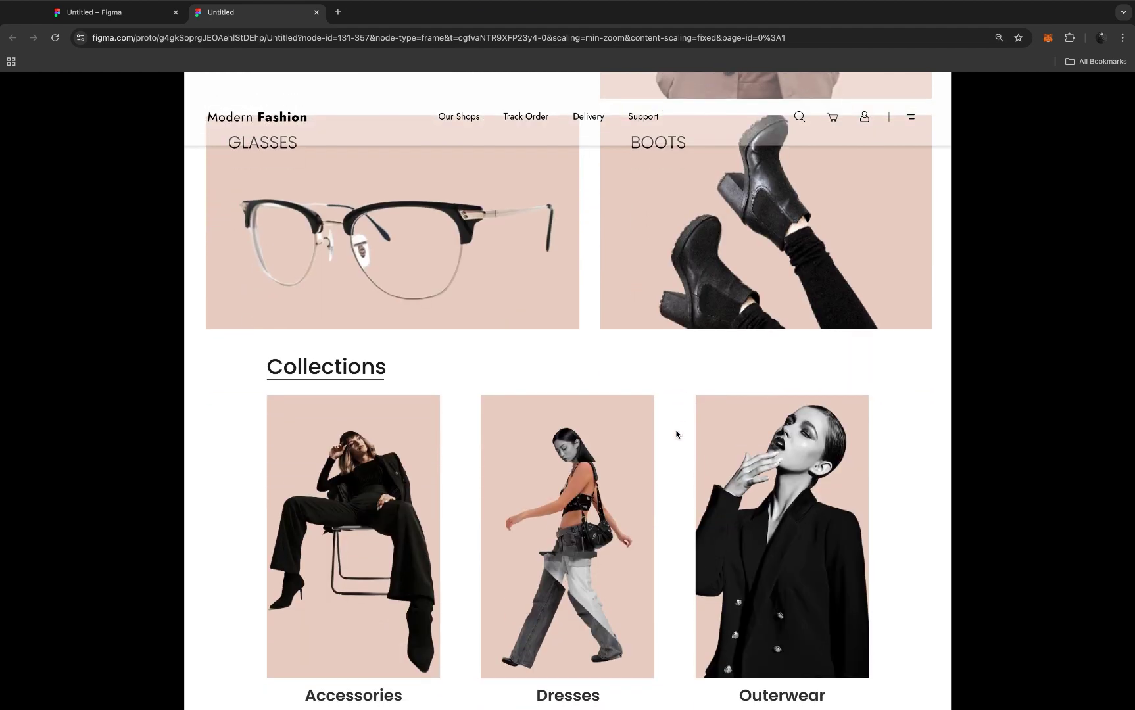
scroll(676, 434, "down", 7)
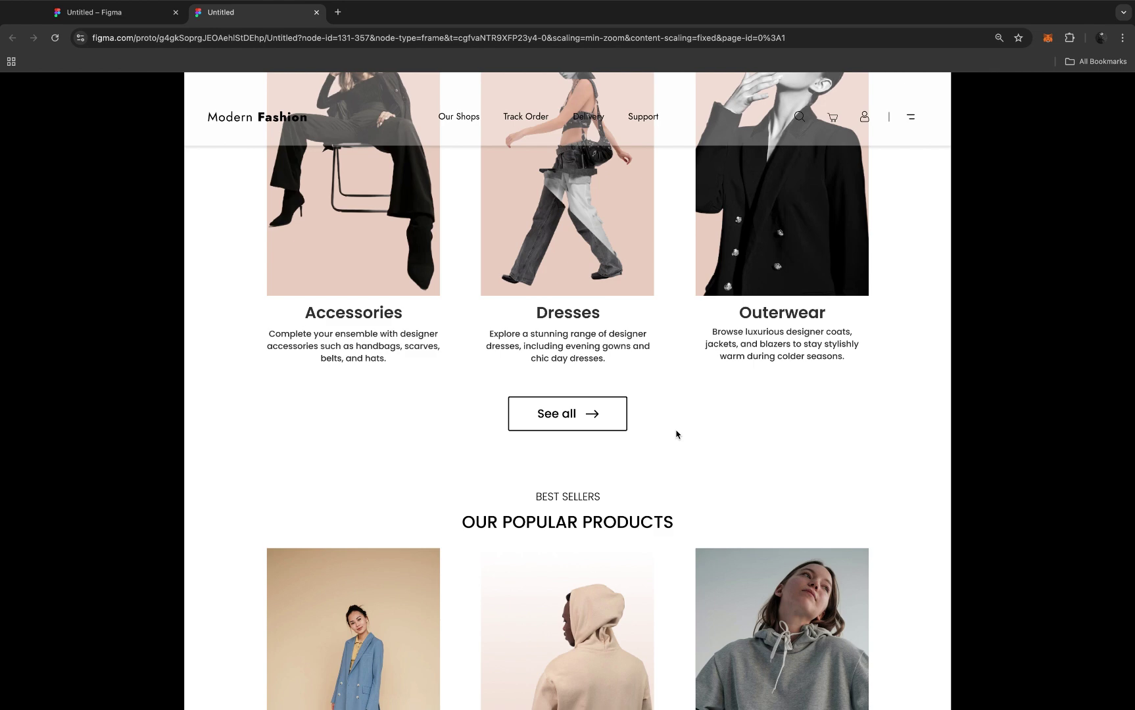
scroll(677, 434, "down", 10)
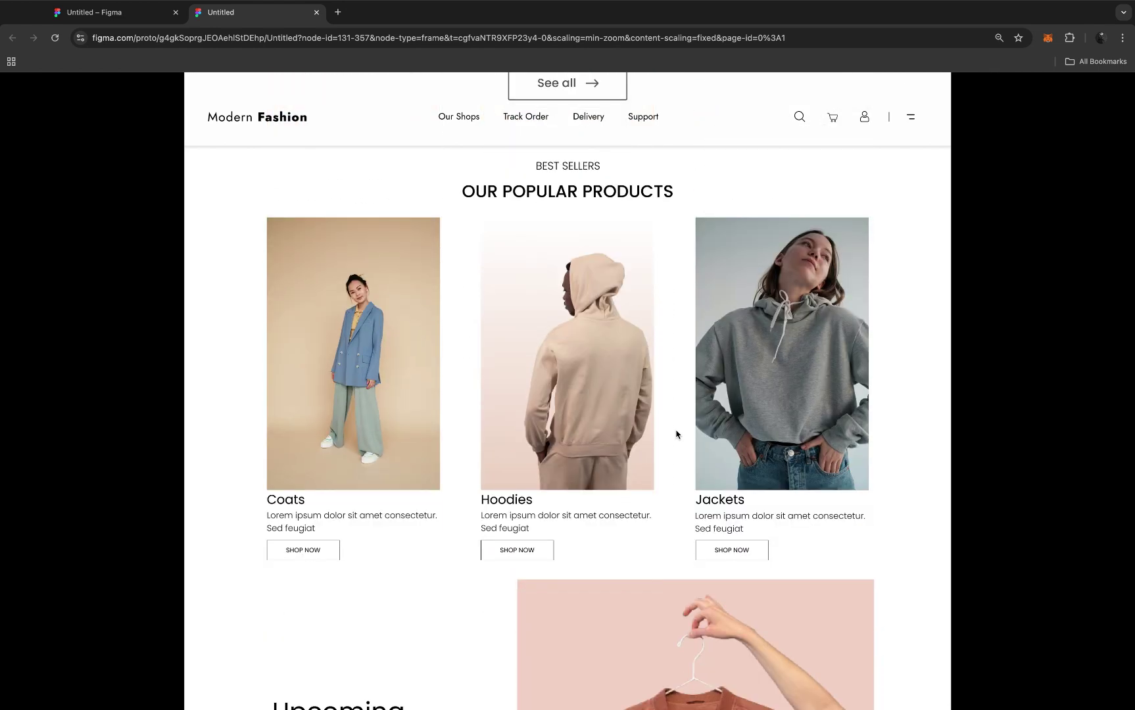
scroll(677, 434, "down", 10)
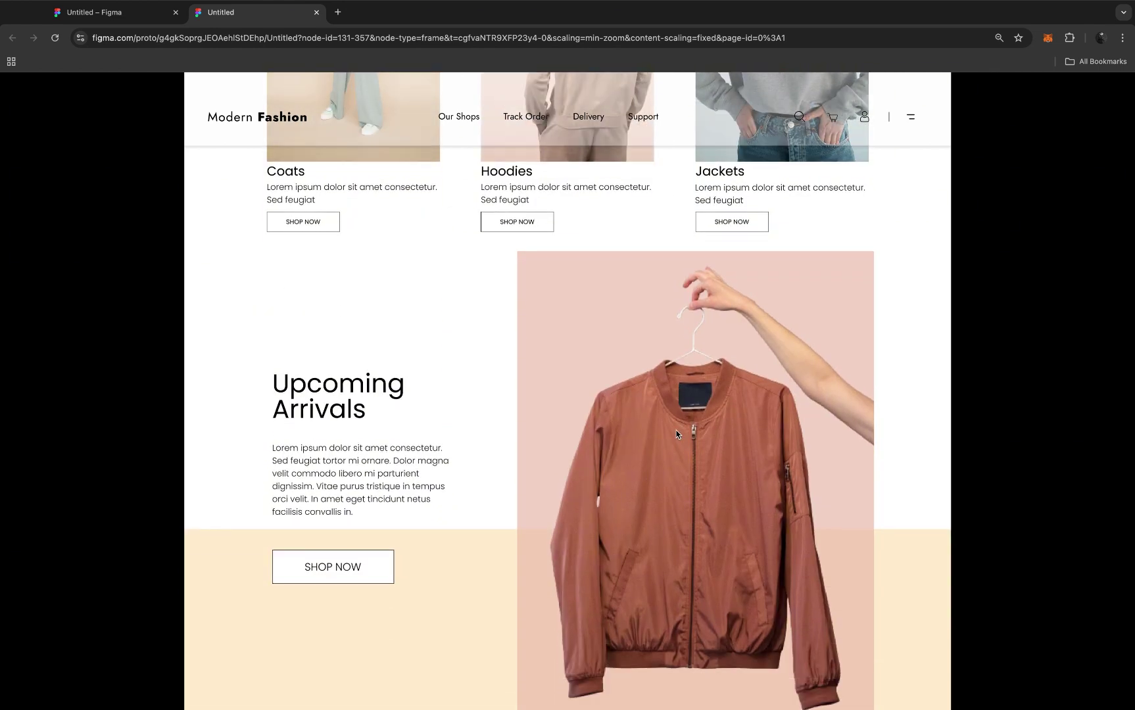
scroll(676, 434, "down", 16)
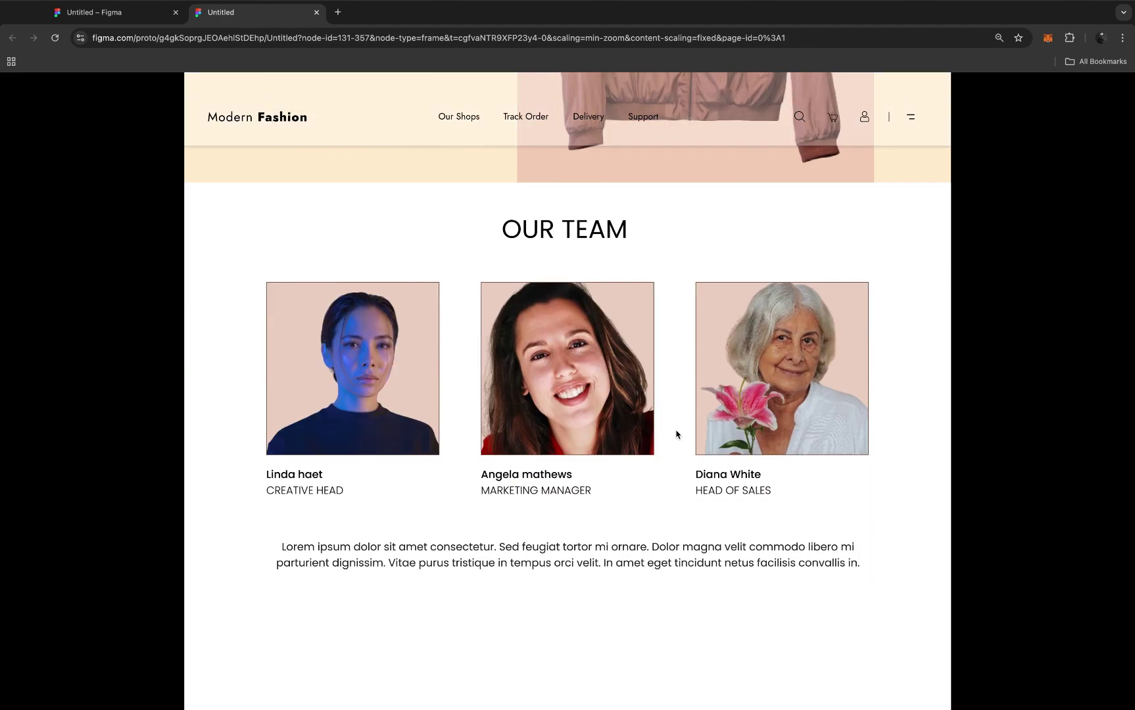
scroll(676, 434, "up", 20)
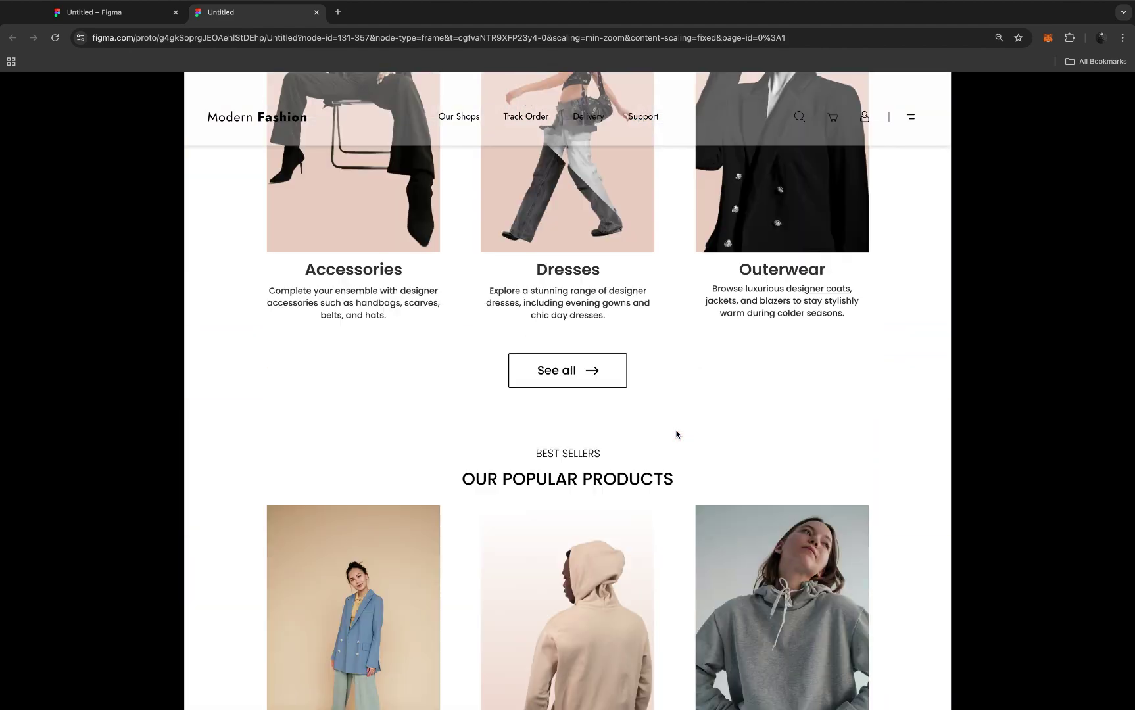
scroll(677, 434, "up", 20)
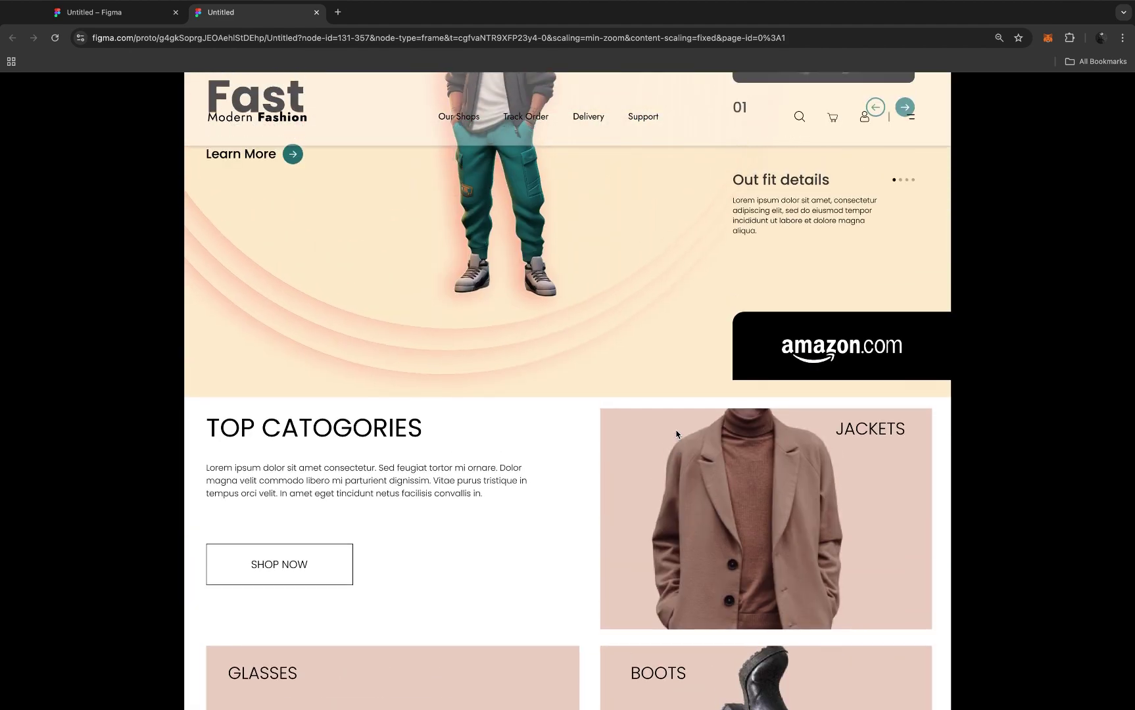
scroll(676, 435, "up", 5)
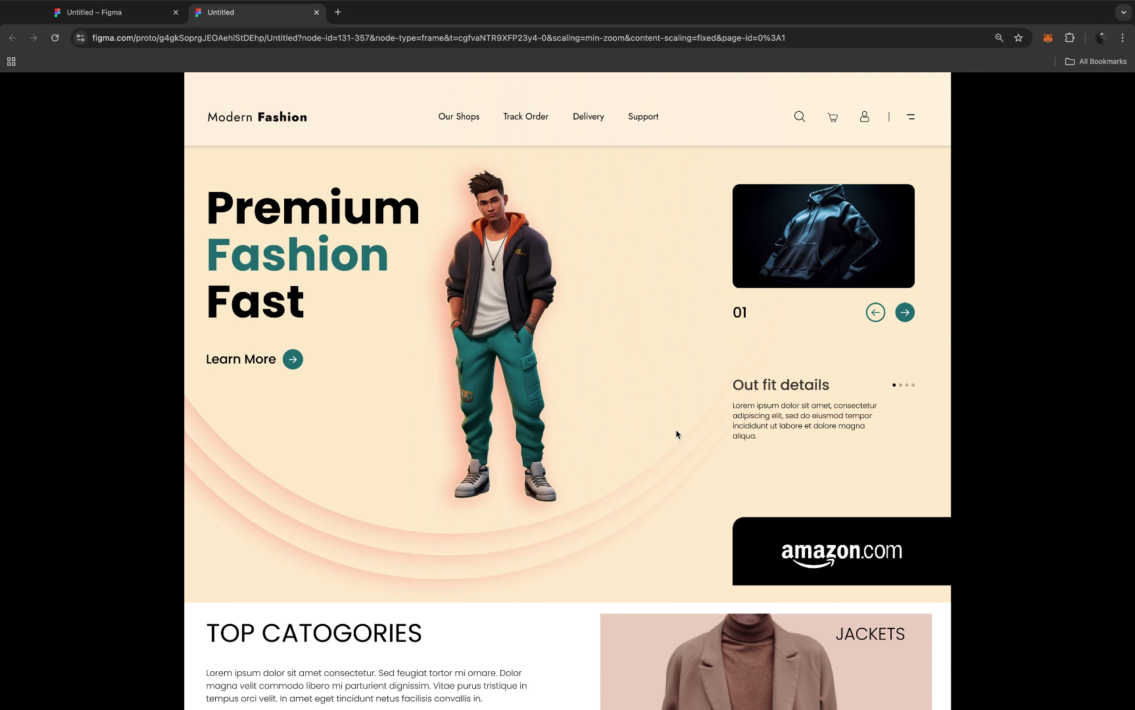
Return to the design file, duplicate the Desktop - 2 frame, and move the original away to about X 50418, Y 25814
left_click(98, 15)
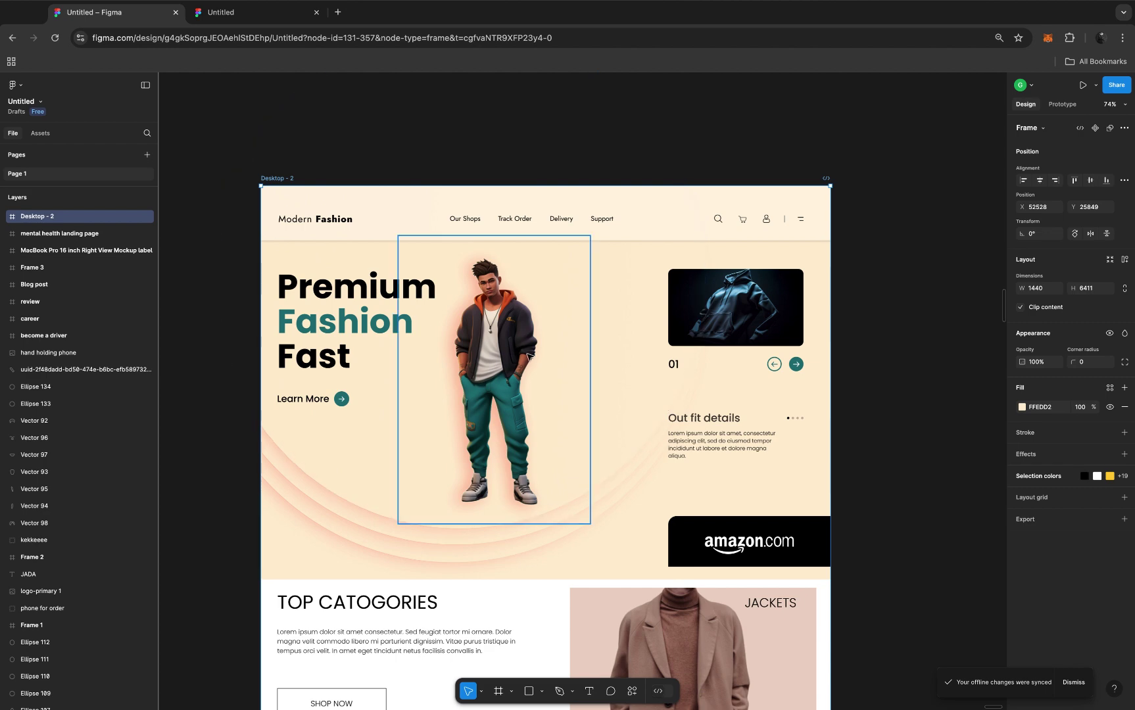
scroll(517, 367, "down", 5)
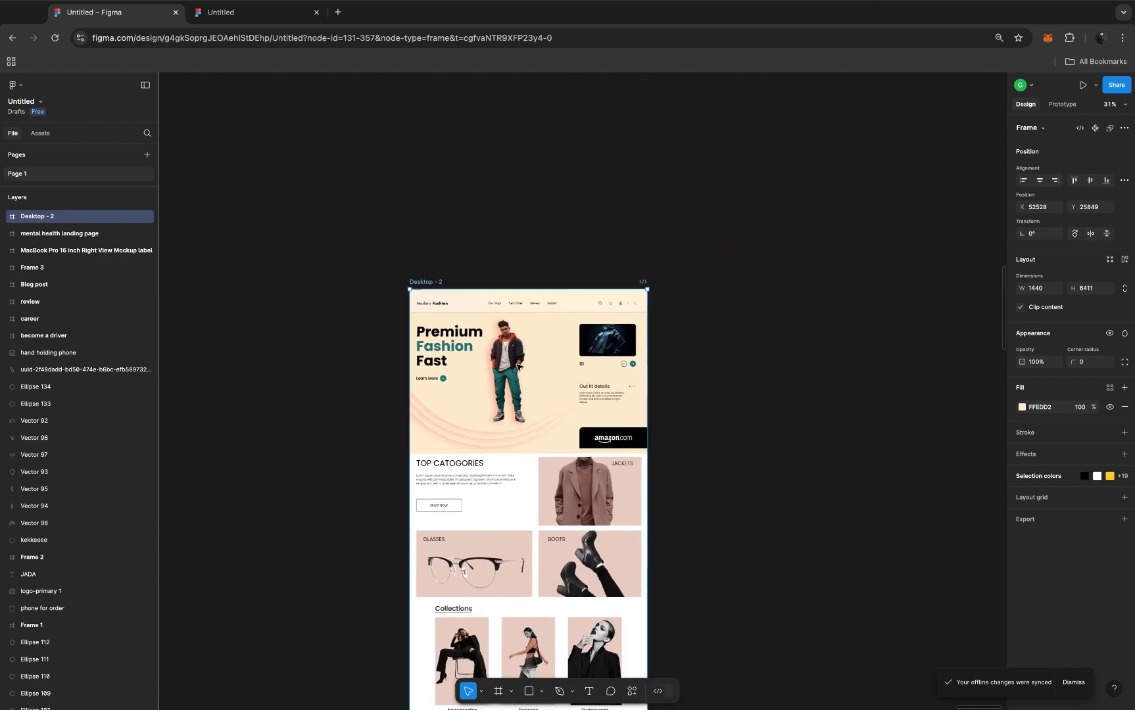
scroll(517, 368, "up", 2)
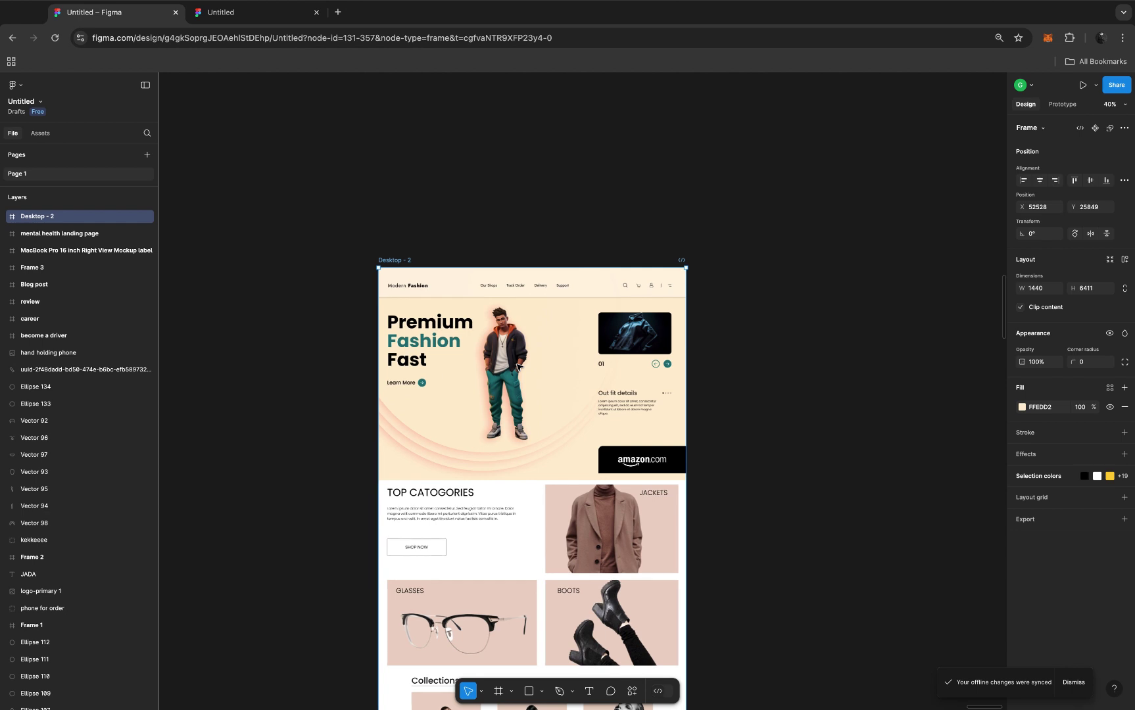
key("ctrl+d")
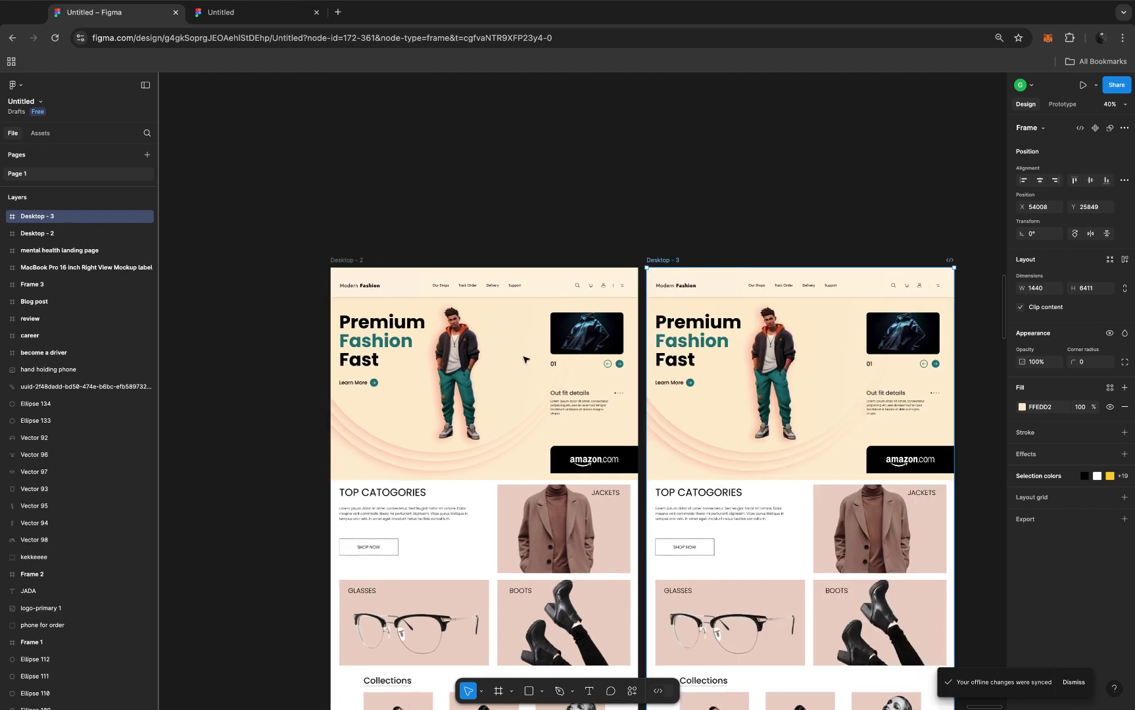
left_click_drag(348, 260, 159, 254)
Crop the duplicated Desktop - 3 frame from below to just its hero section, at a height of about 996
scroll(774, 386, "right", 10)
scroll(774, 387, "down", 3)
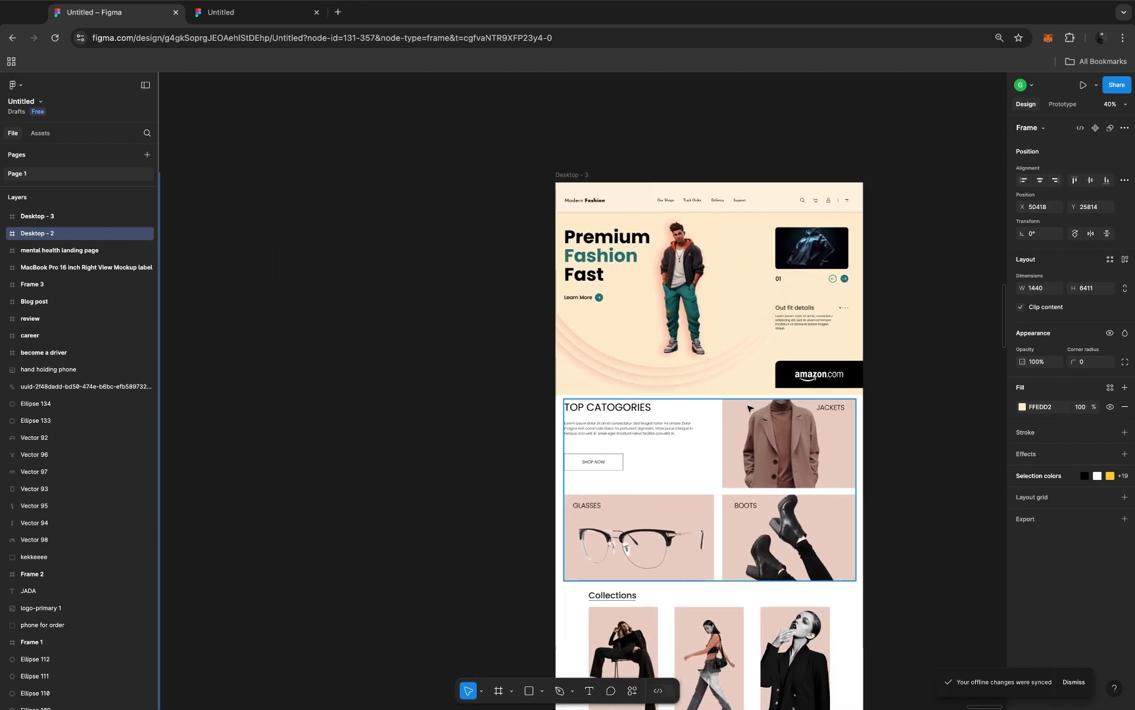
scroll(773, 386, "down", 5)
scroll(749, 409, "down", 2)
scroll(749, 410, "right", 2)
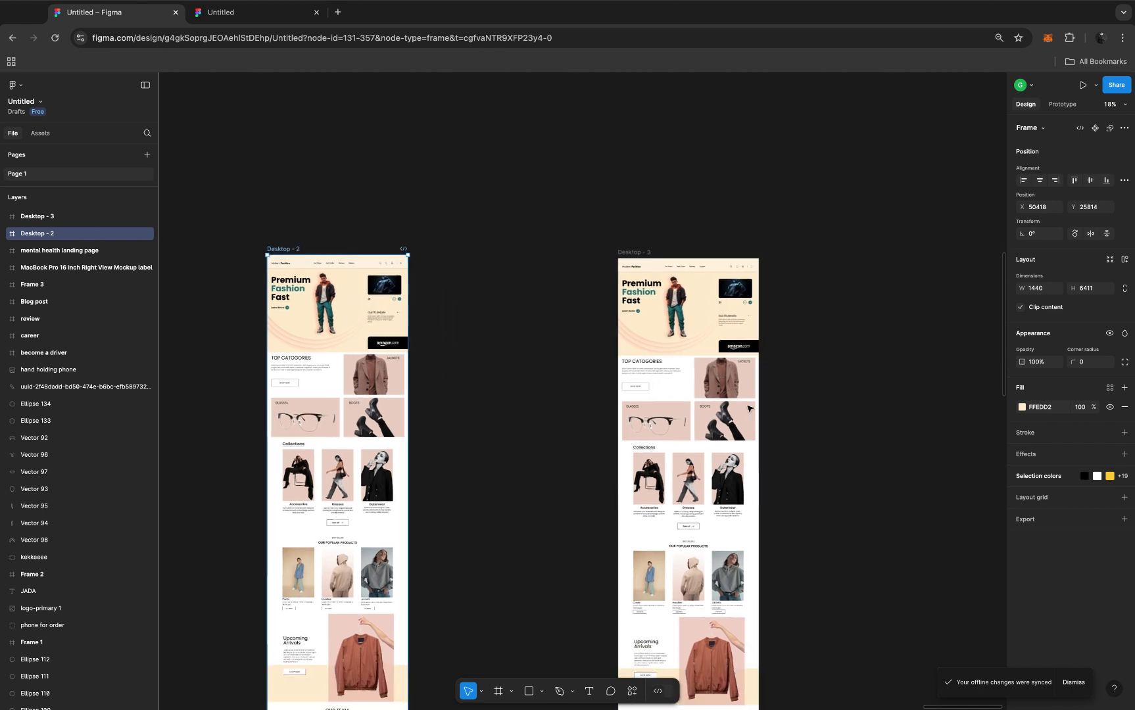
left_click(627, 245)
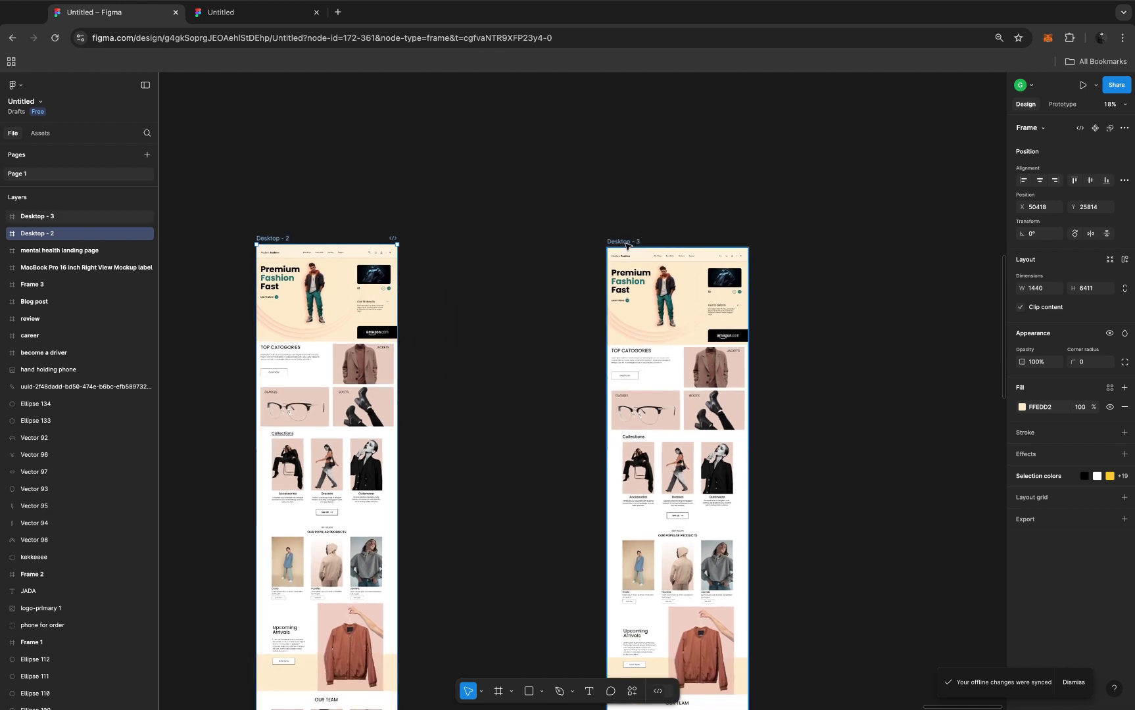
scroll(627, 246, "down", 5)
scroll(627, 246, "right", 2)
scroll(627, 246, "down", 3)
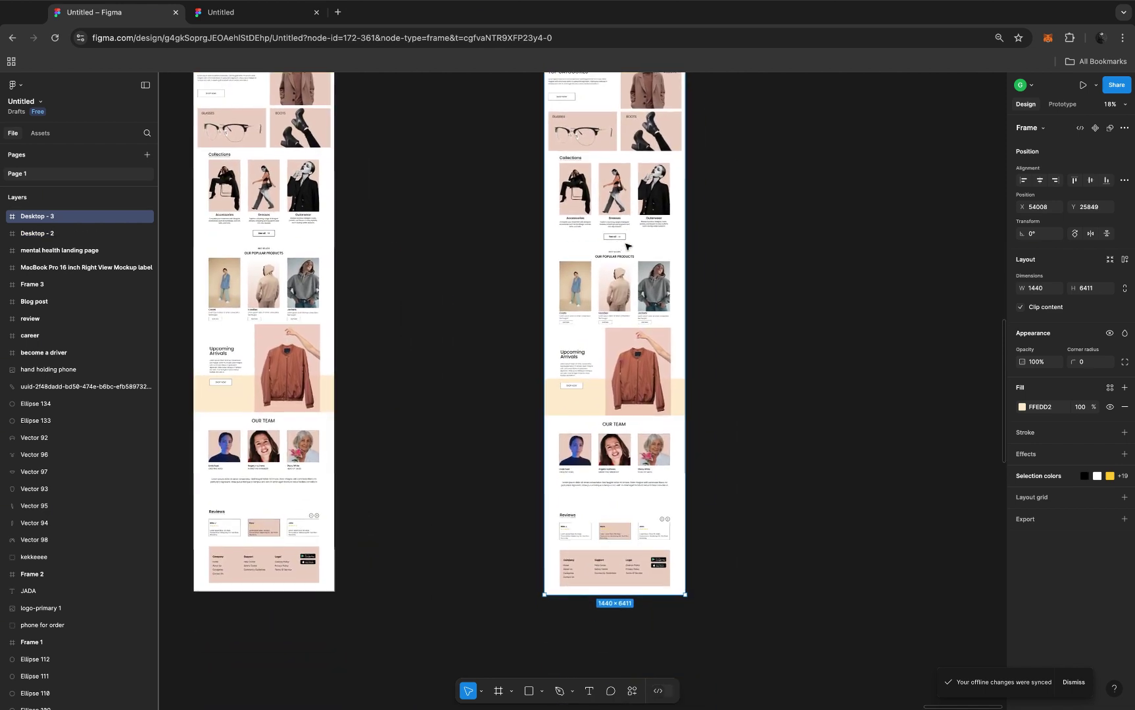
left_click_drag(607, 593, 653, 100)
scroll(655, 105, "up", 8)
key("shift+2")
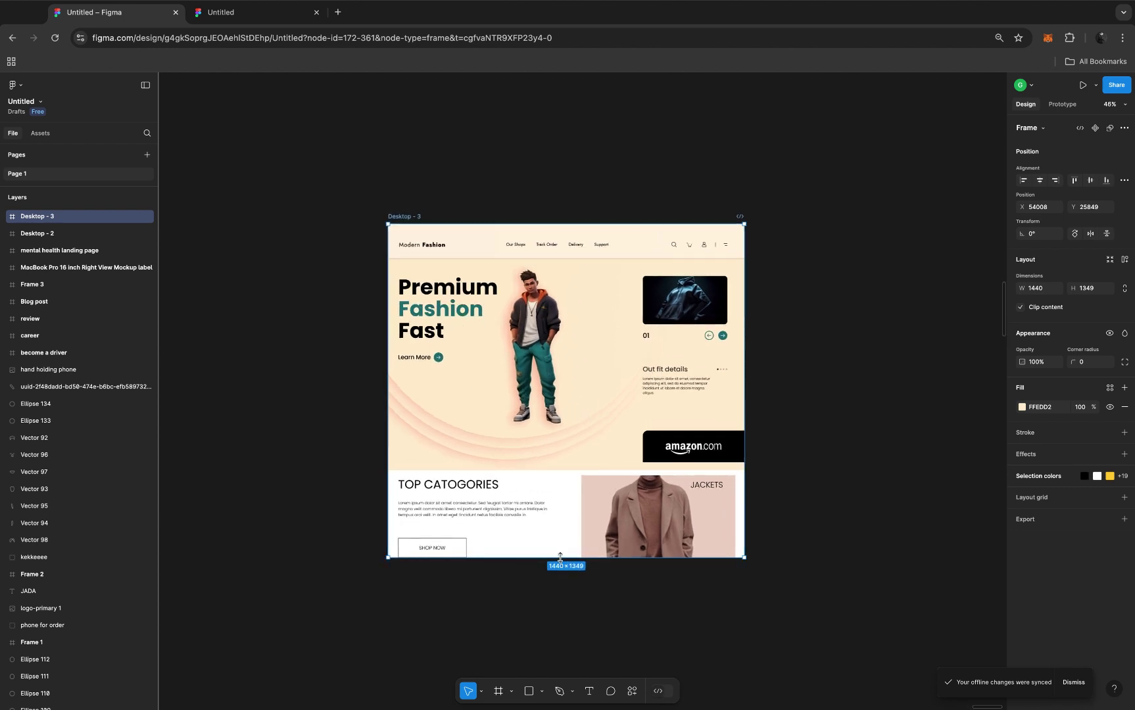
left_click_drag(559, 557, 565, 471)
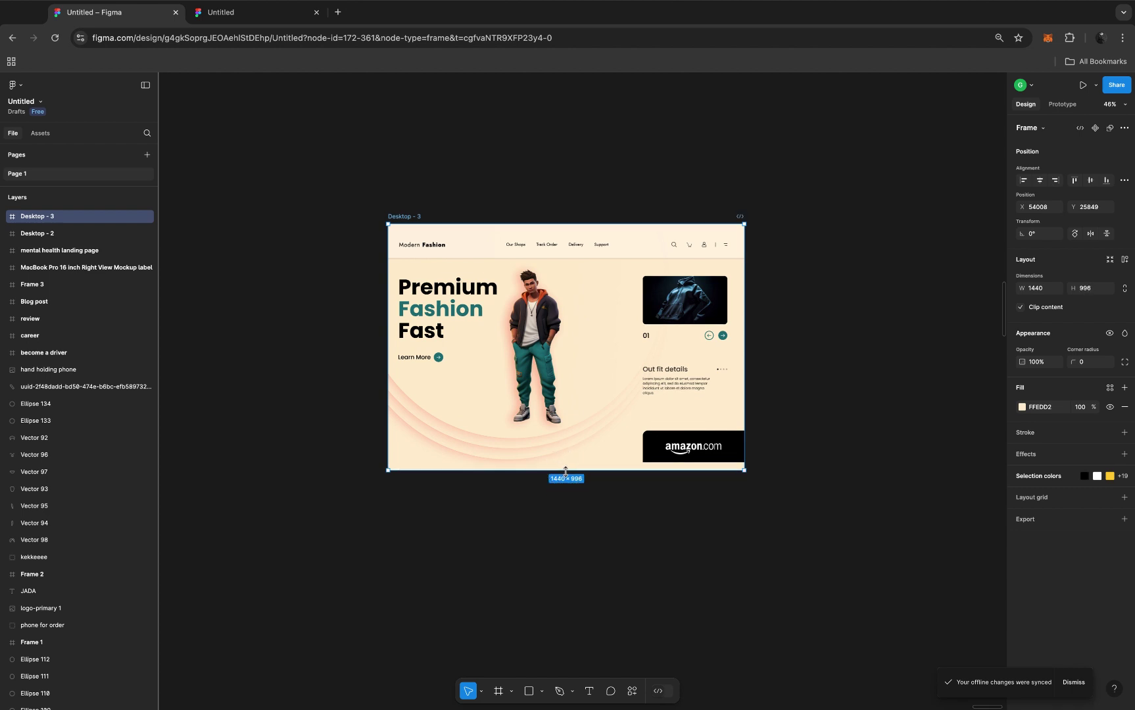
Duplicate the cropped Desktop - 3 hero frame, placing the copy beside it
scroll(562, 414, "up", 5)
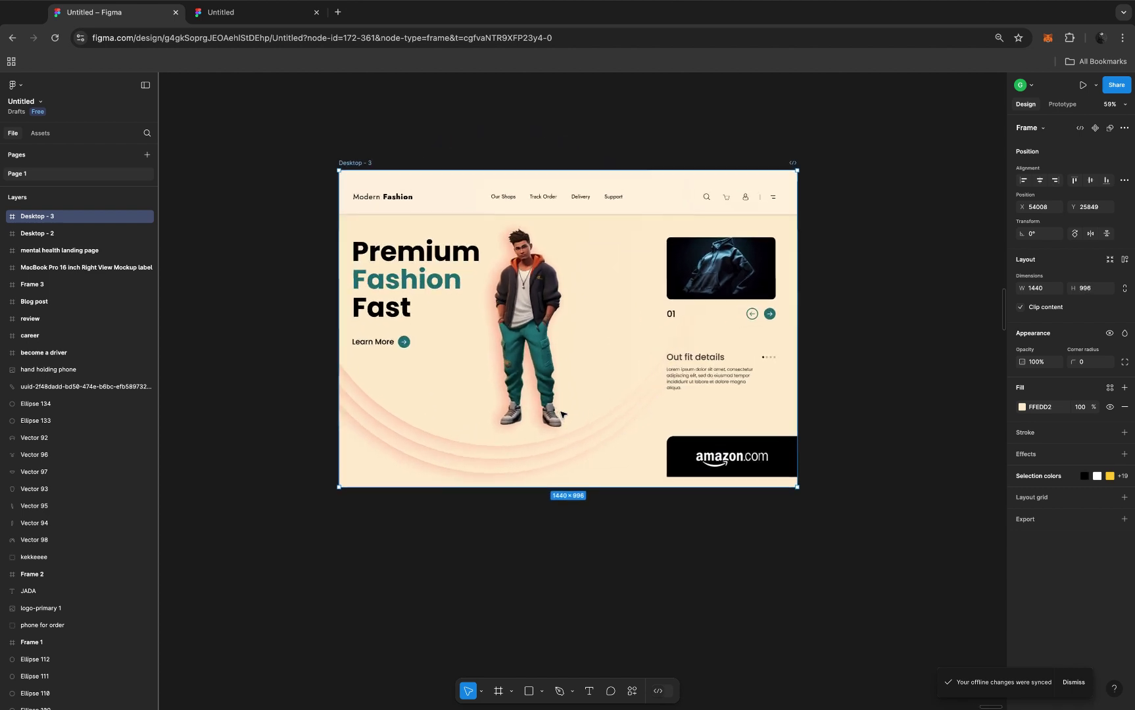
scroll(562, 414, "up", 1)
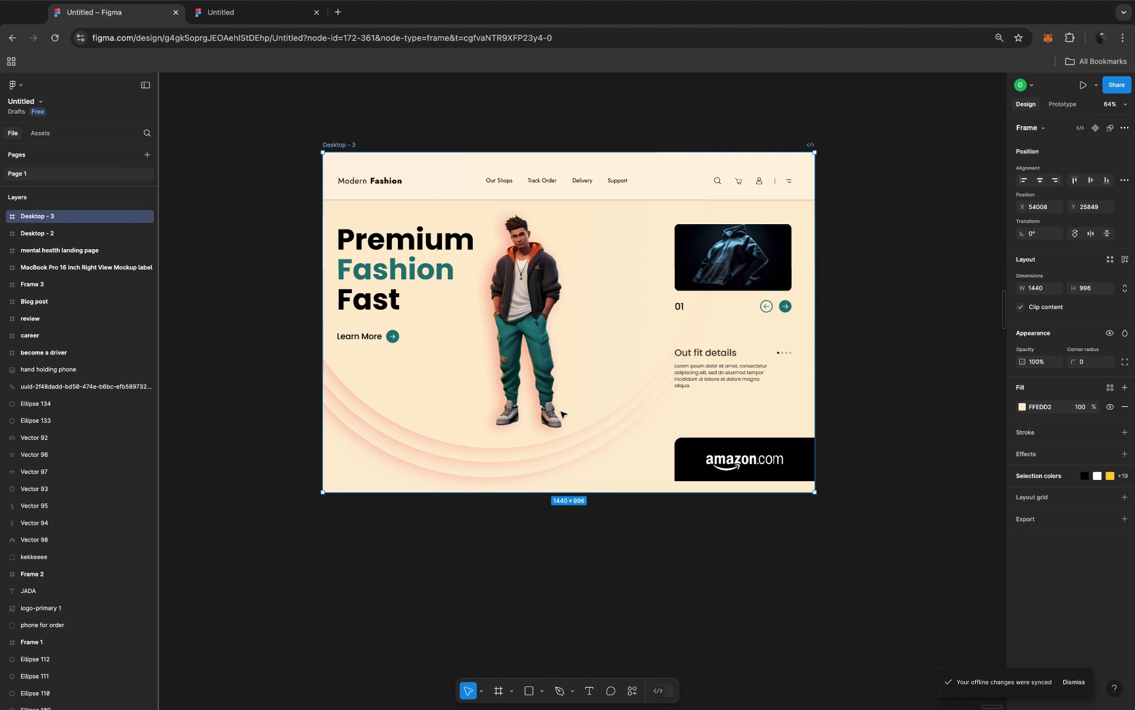
scroll(562, 414, "up", 3)
scroll(562, 414, "right", 1)
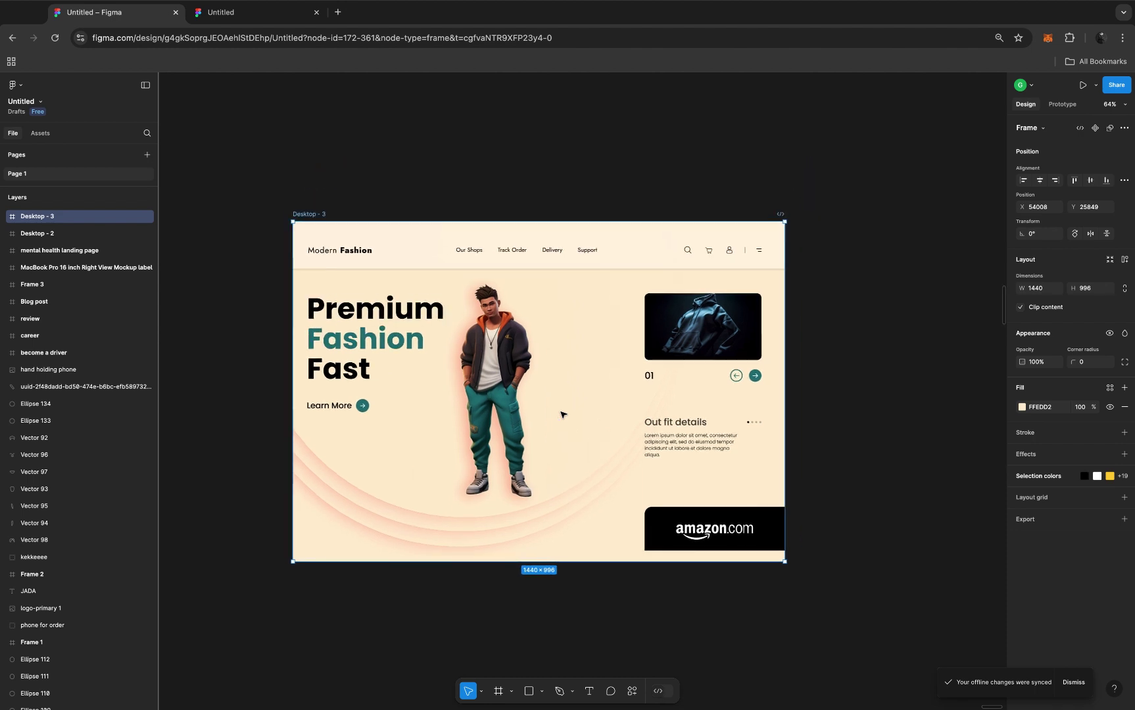
scroll(562, 414, "down", 3)
scroll(562, 414, "up", 1)
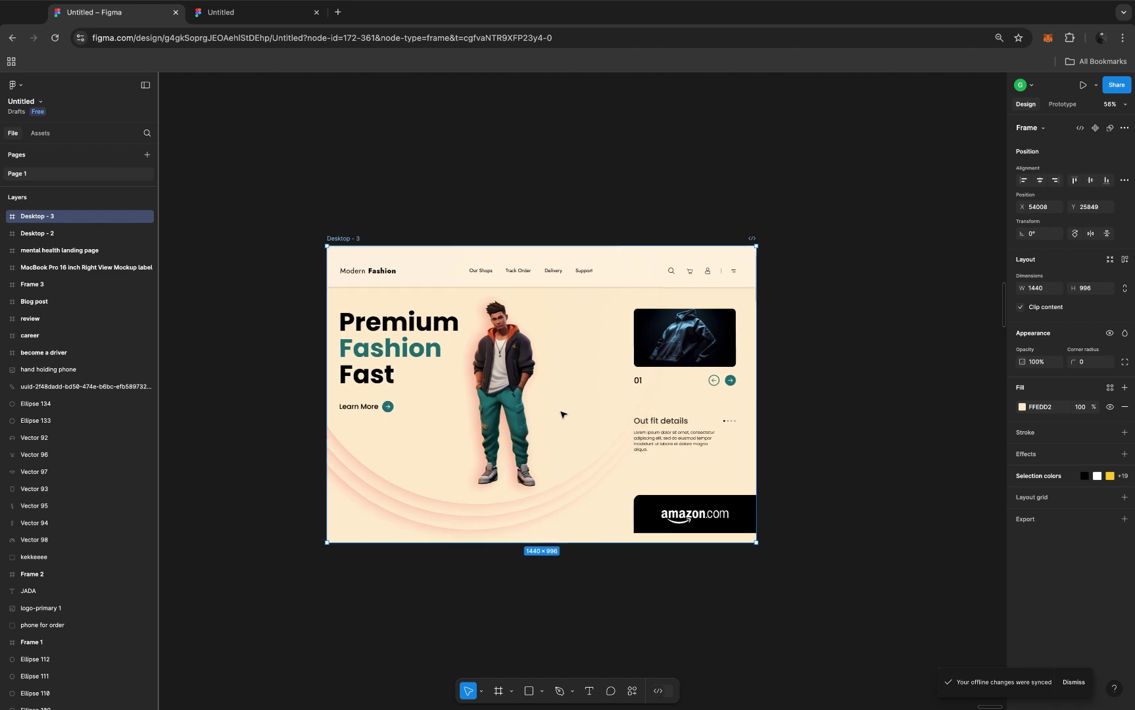
scroll(561, 414, "up", 2)
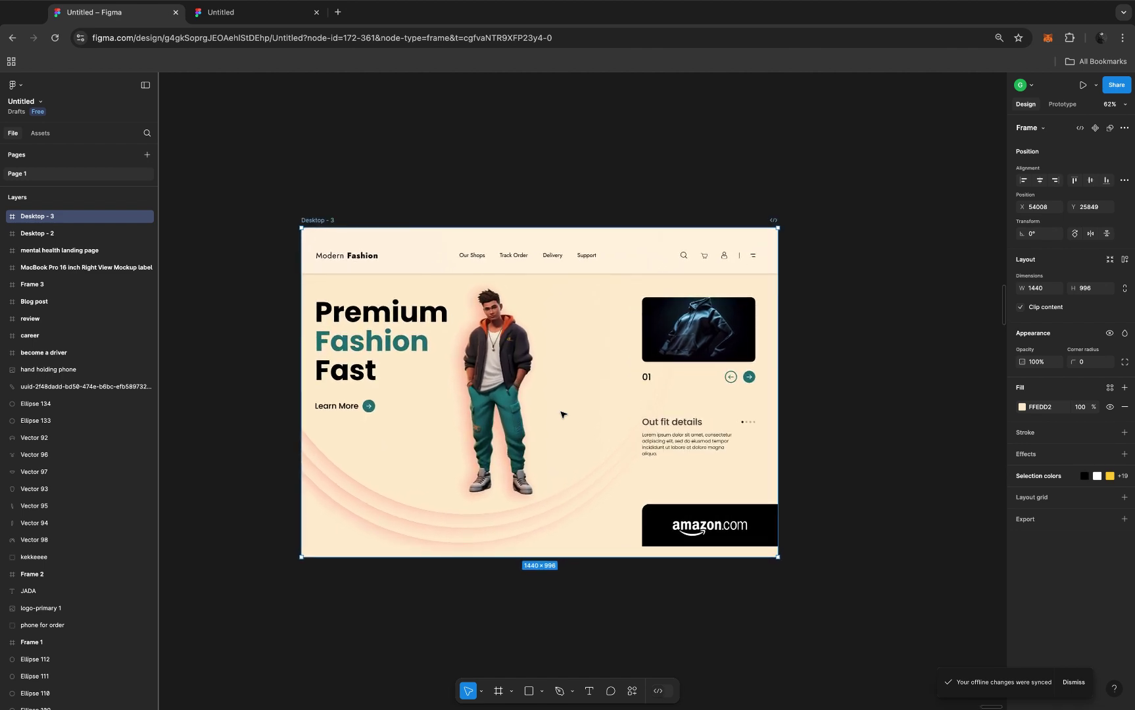
key("super+d")
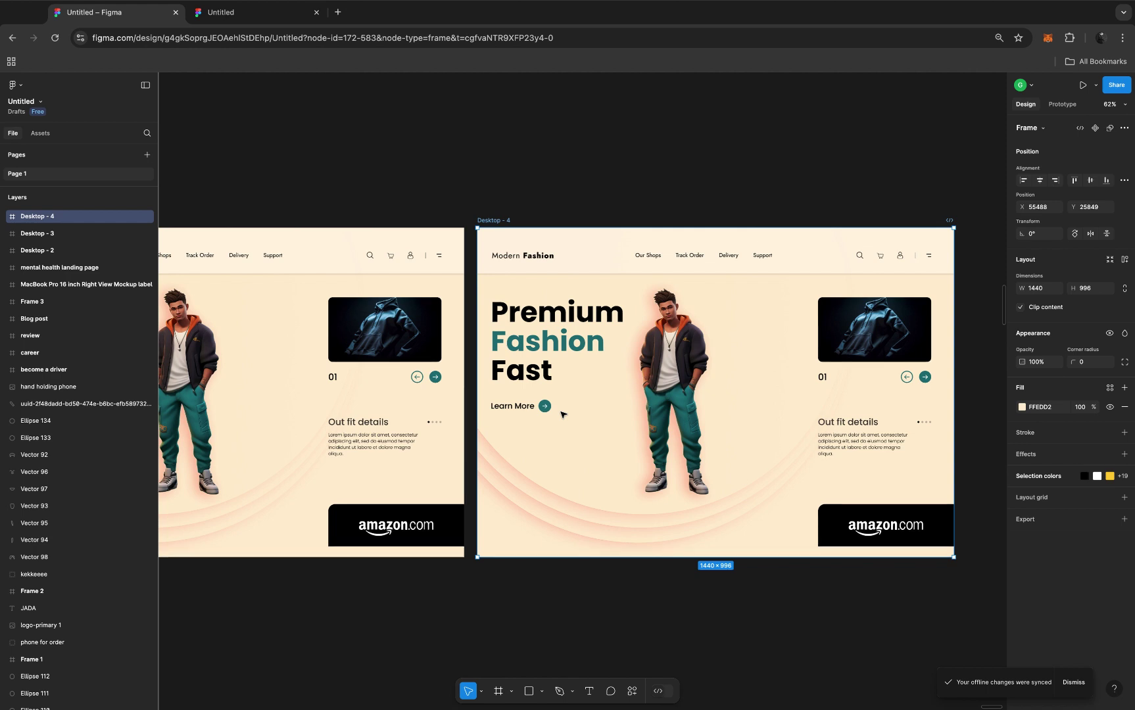
scroll(561, 414, "left", 5)
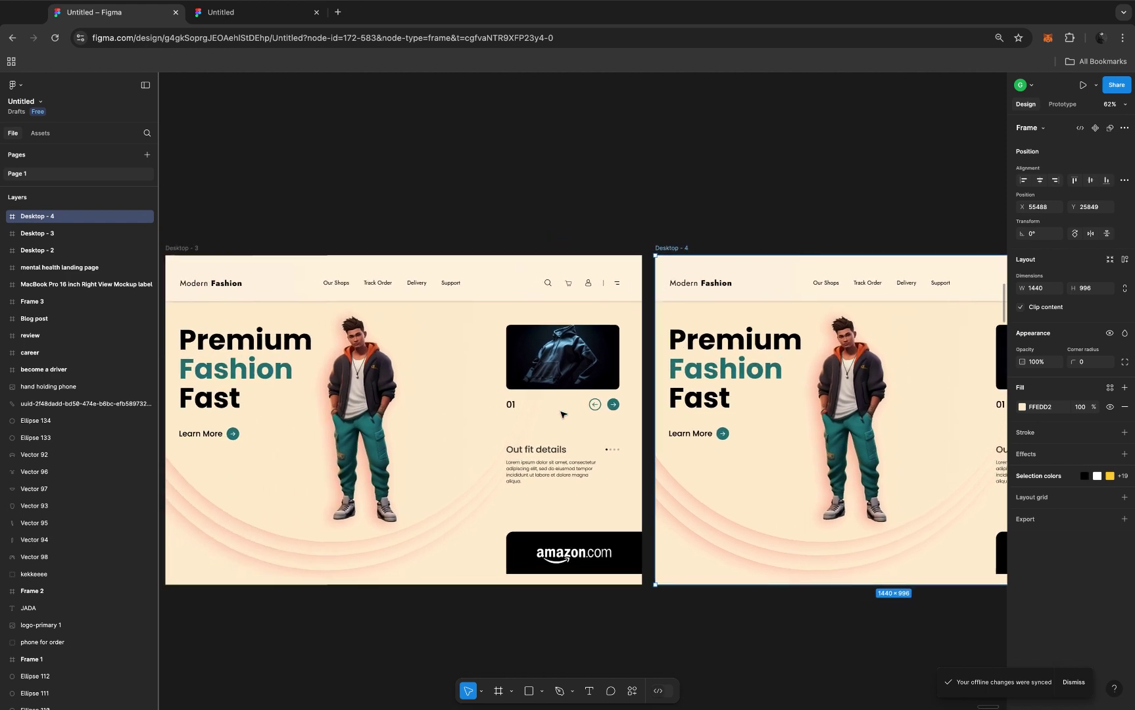
scroll(475, 273, "left", 3)
scroll(475, 272, "up", 2)
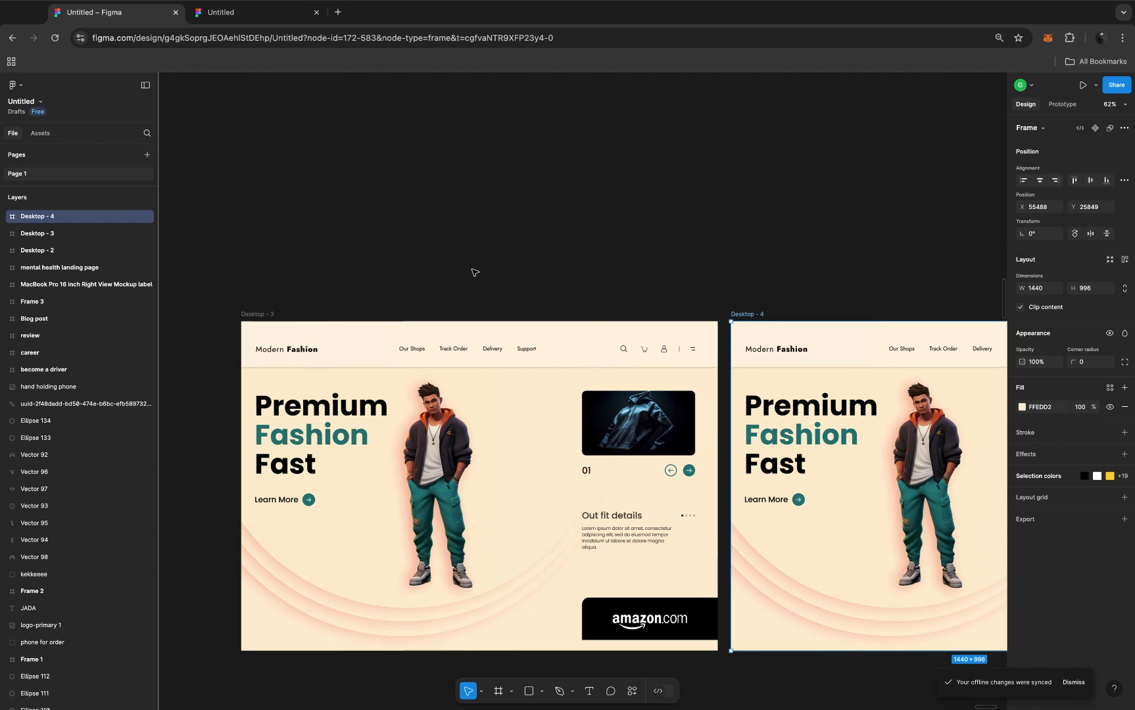
Examine the Desktop - 3 and Desktop - 4 hero frames side by side, including the headline text and the standing model image in Desktop - 3
scroll(475, 272, "down", 3)
scroll(475, 272, "right", 1)
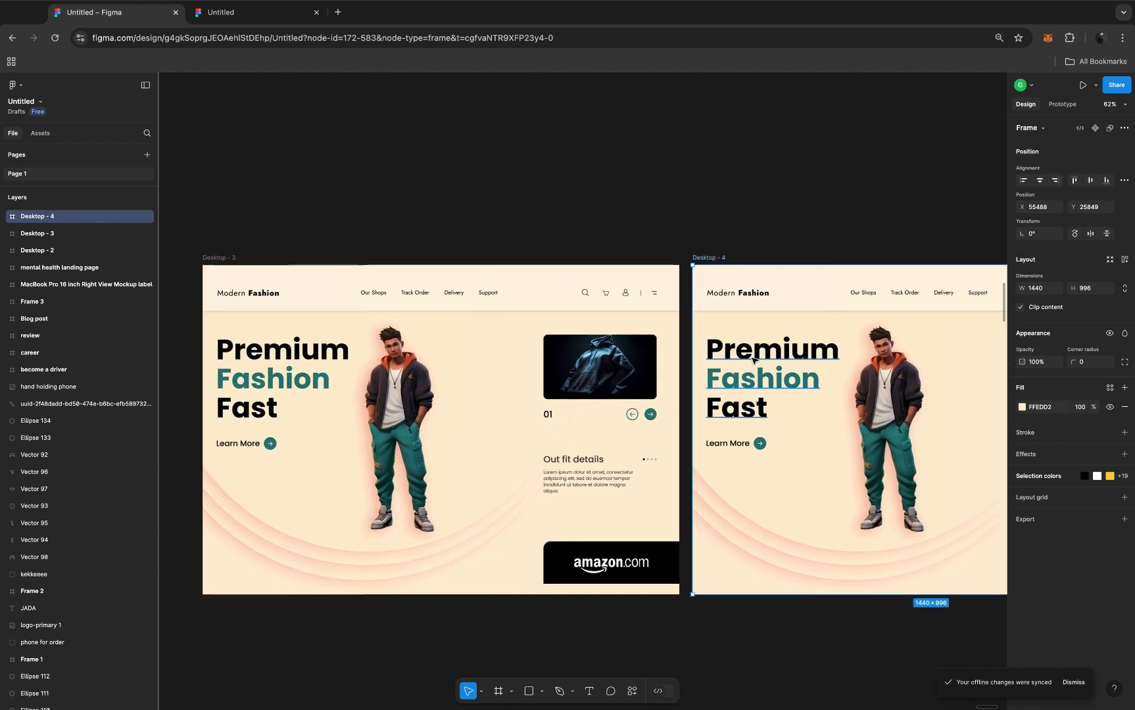
scroll(464, 432, "up", 3, "ctrl")
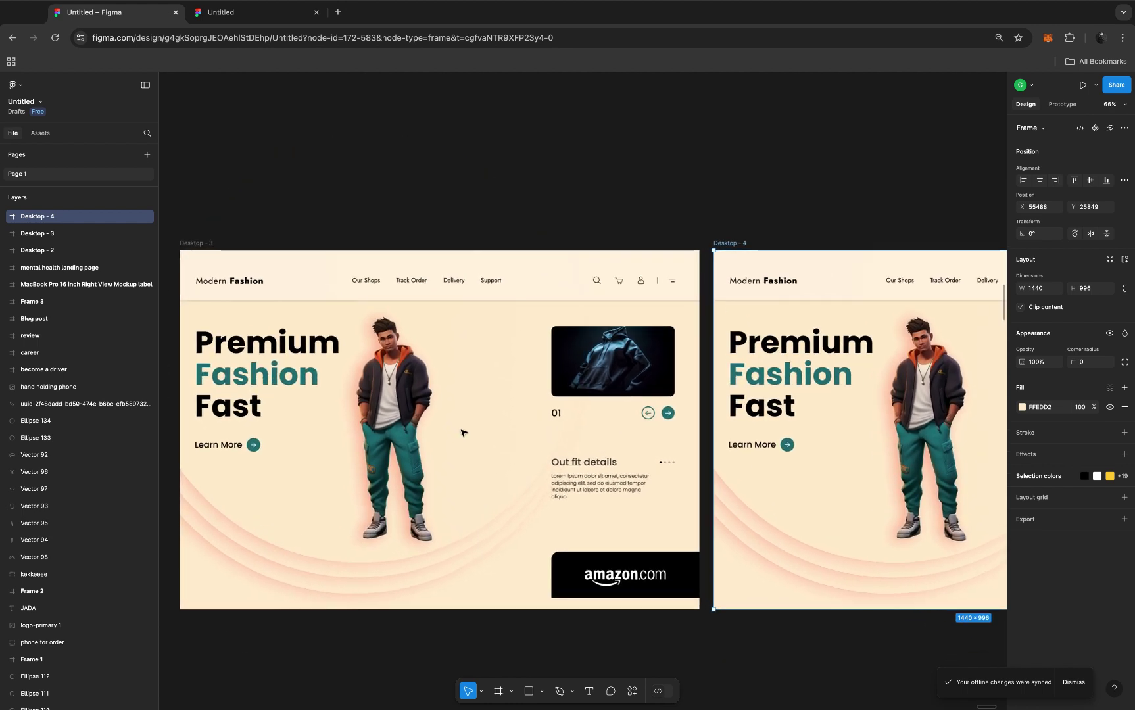
scroll(464, 432, "left", 2)
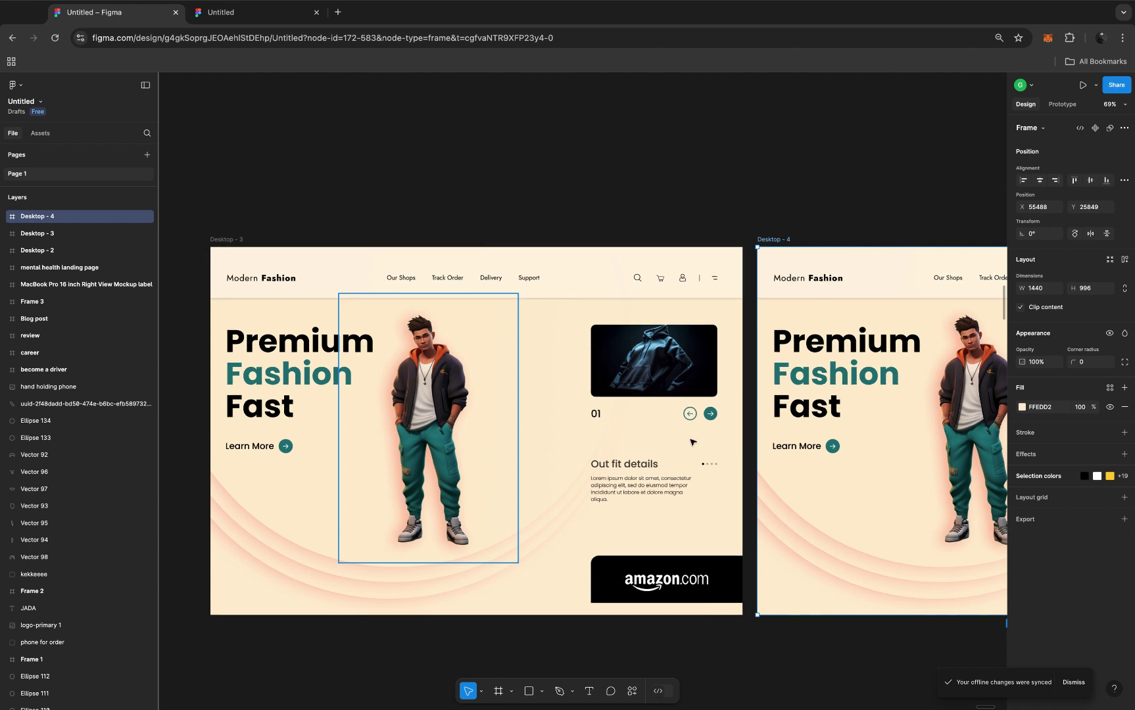
scroll(691, 442, "right", 3)
scroll(690, 442, "down", 1)
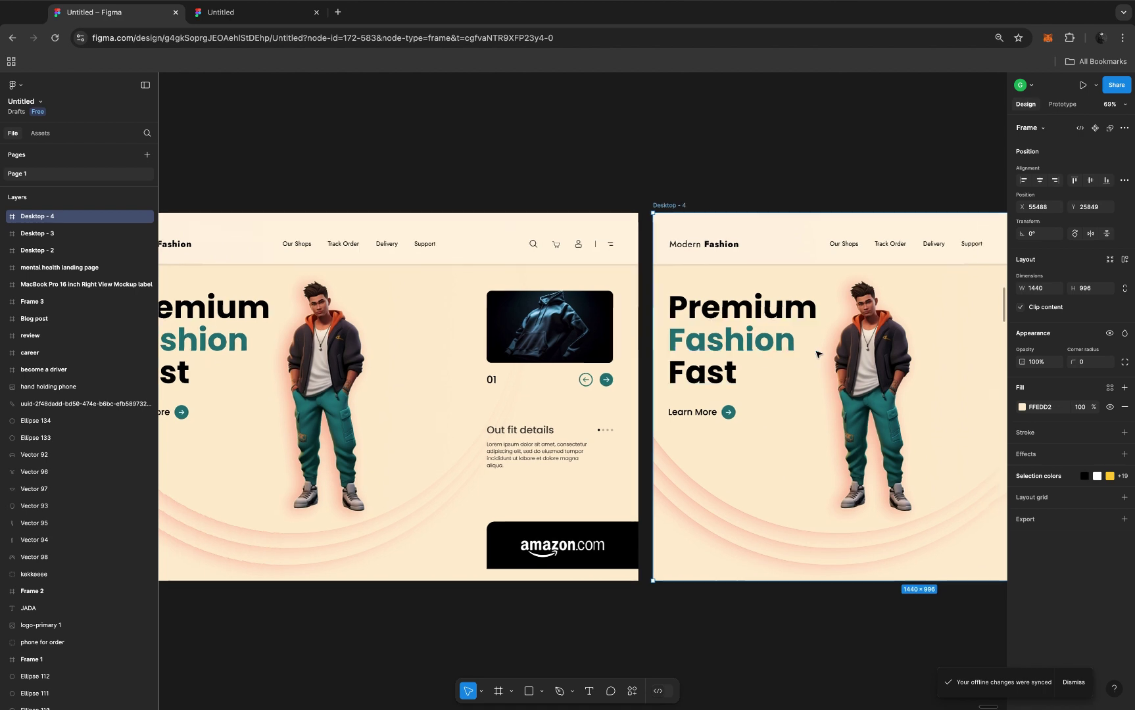
scroll(817, 355, "right", 5)
scroll(816, 354, "down", 1)
scroll(816, 354, "left", 7)
scroll(816, 354, "up", 3)
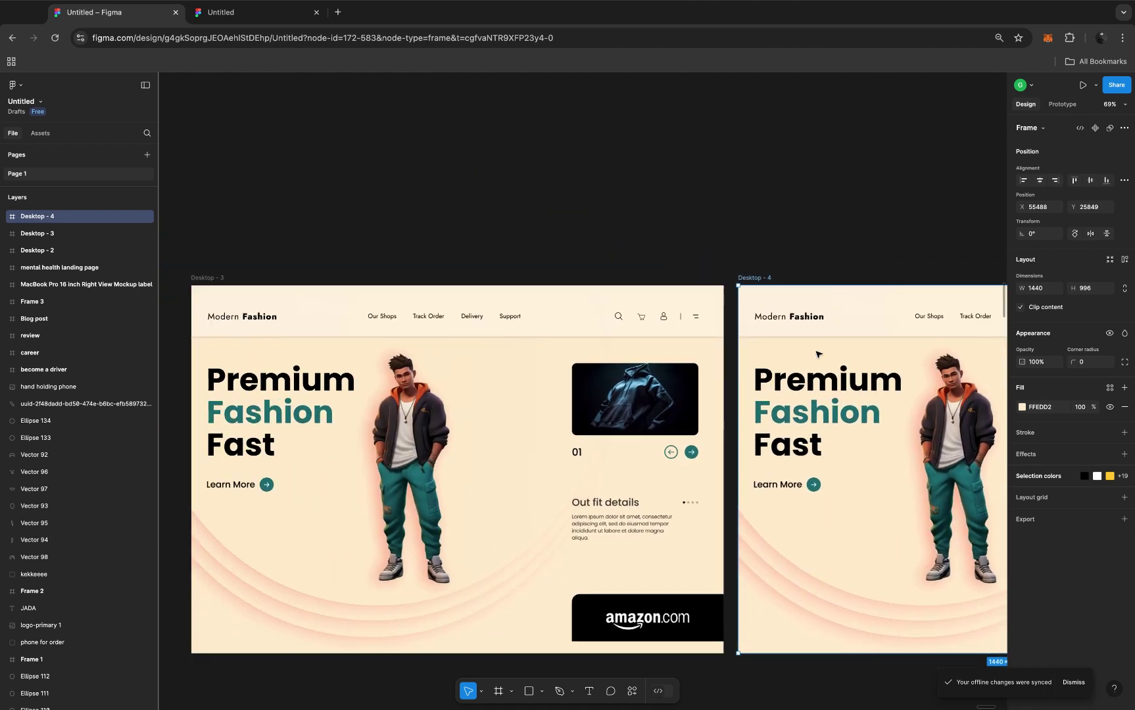
scroll(816, 355, "left", 3)
scroll(817, 355, "down", 2)
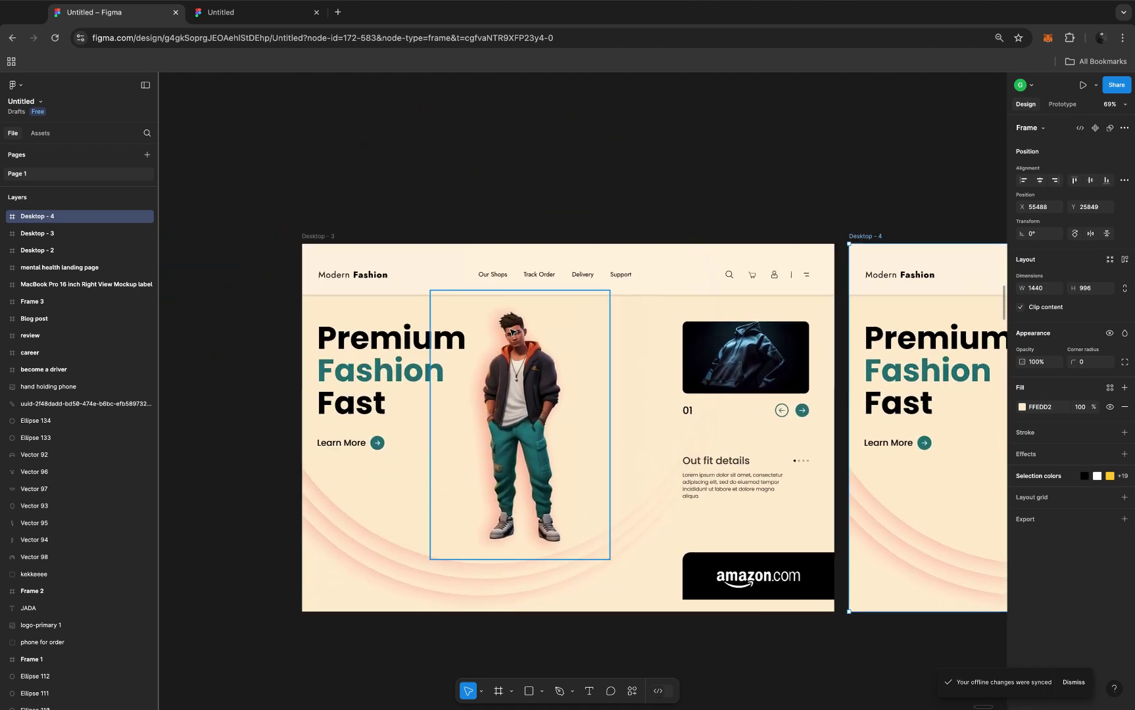
scroll(510, 332, "up", 2)
scroll(510, 332, "down", 2)
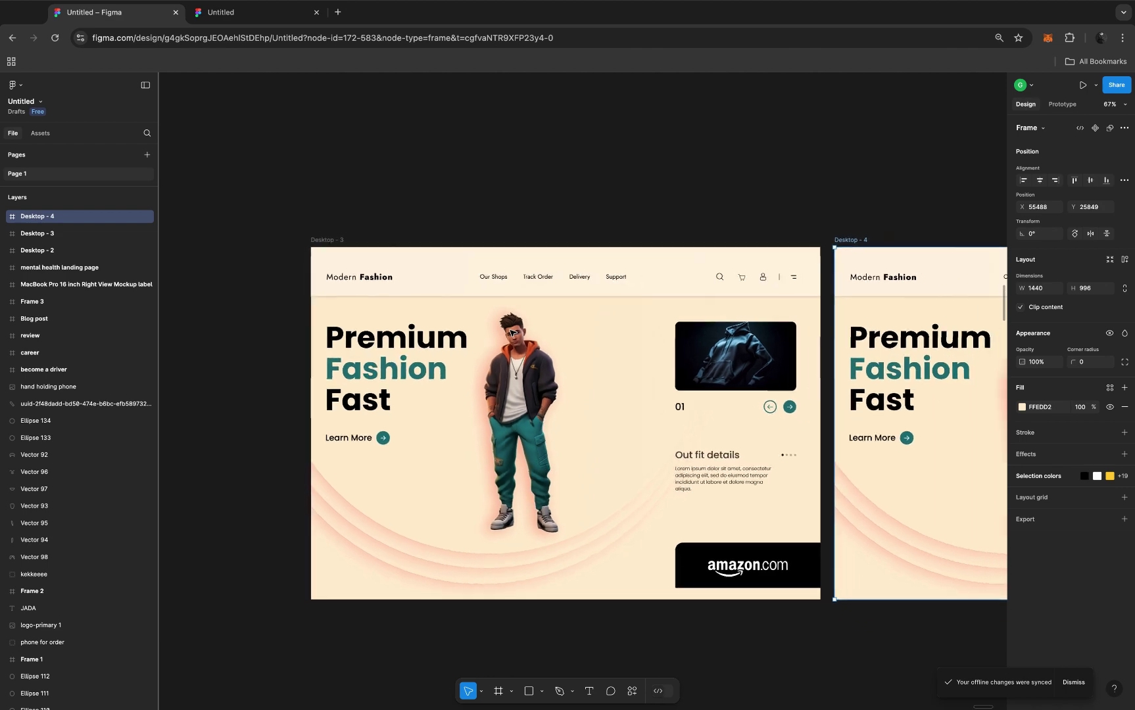
scroll(511, 332, "up", 2)
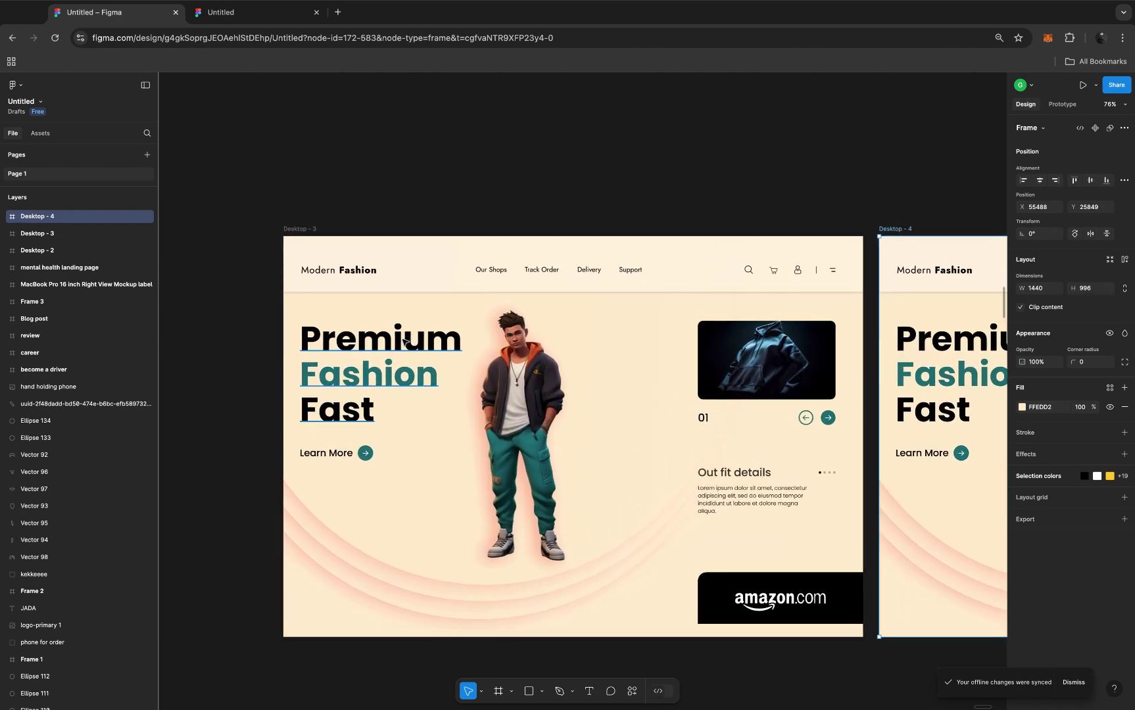
left_click(403, 340)
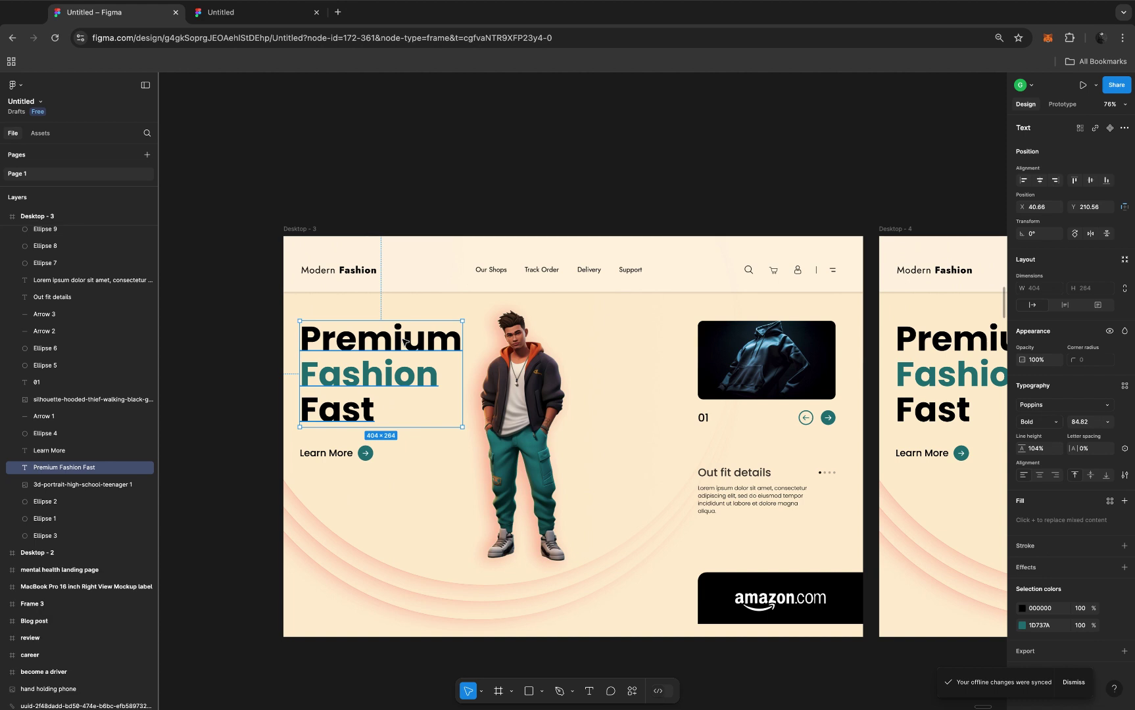
left_click(517, 382)
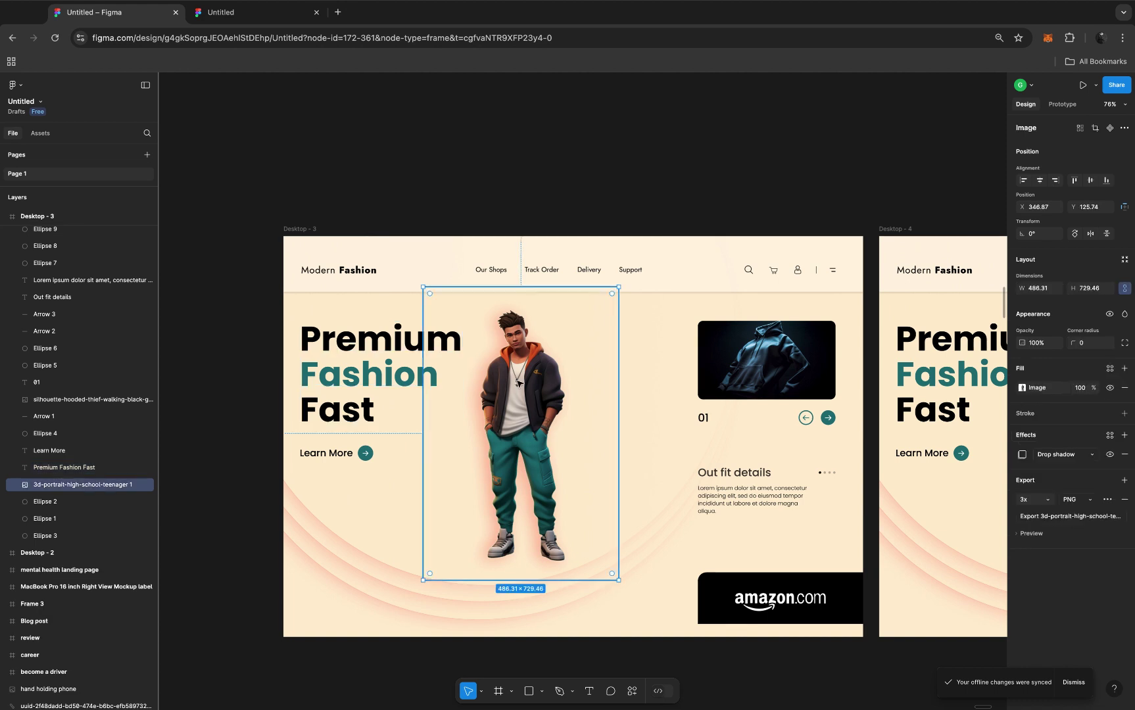
scroll(518, 383, "left", 3)
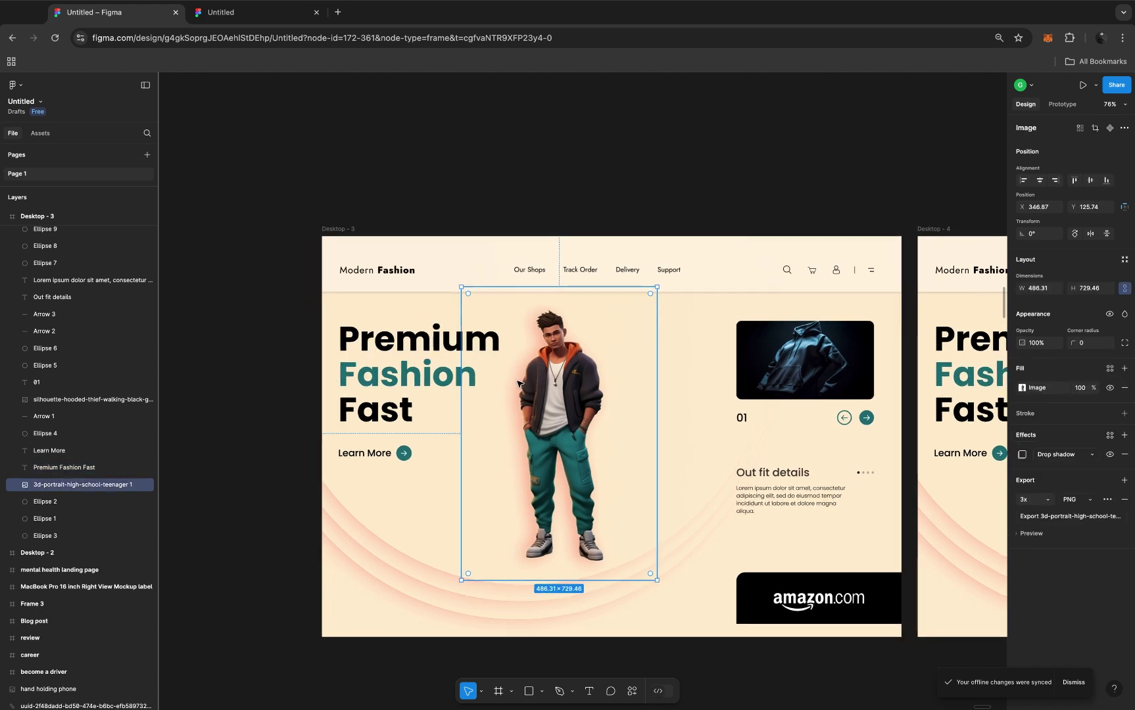
Try to move the "Premium Fashion Fast" headline out past the left edge of the Desktop - 3 frame
left_click(437, 341)
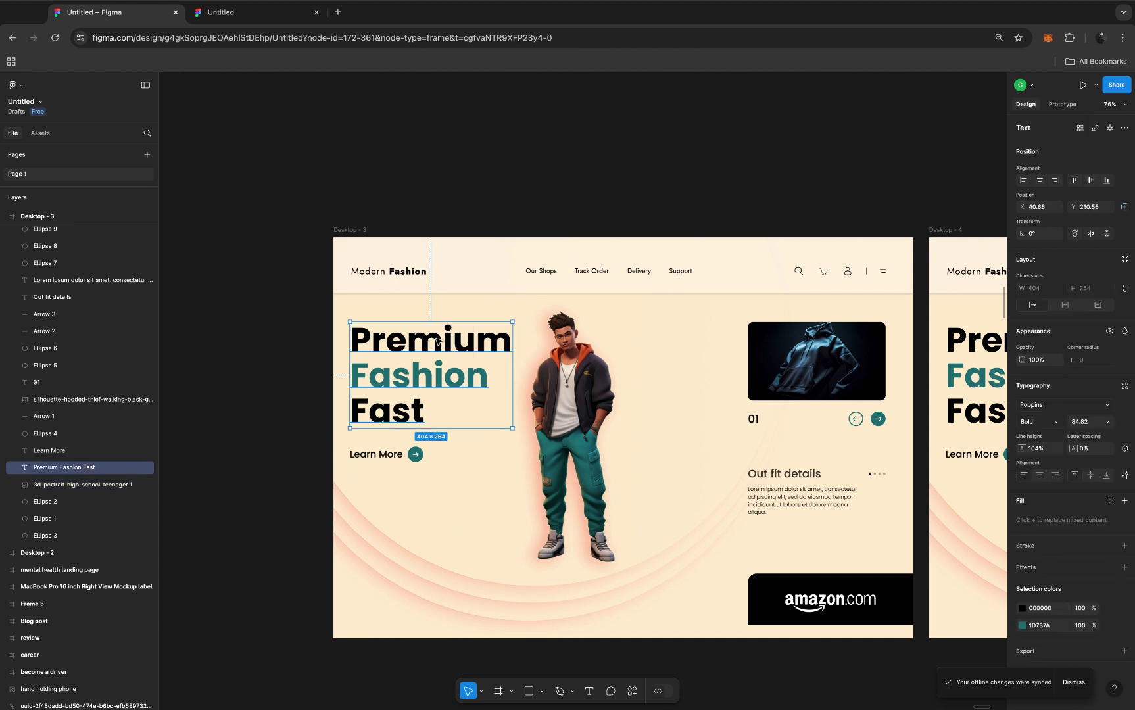
left_click(437, 341)
left_click_drag(436, 341, 260, 342)
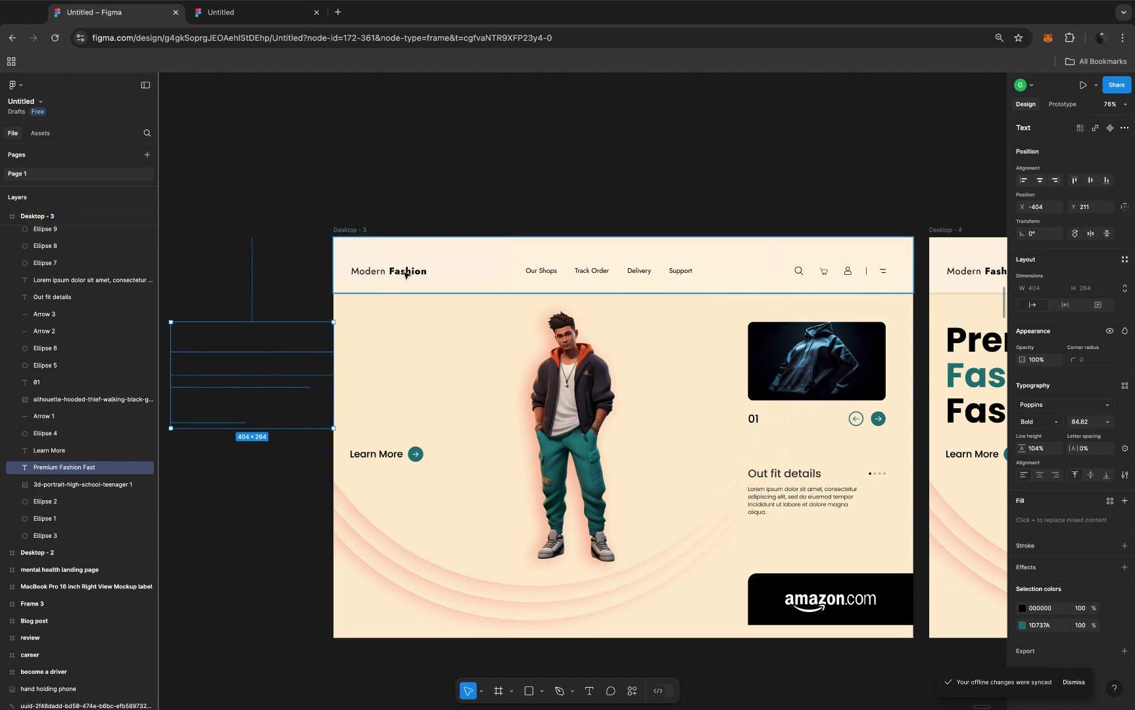
key("super+z")
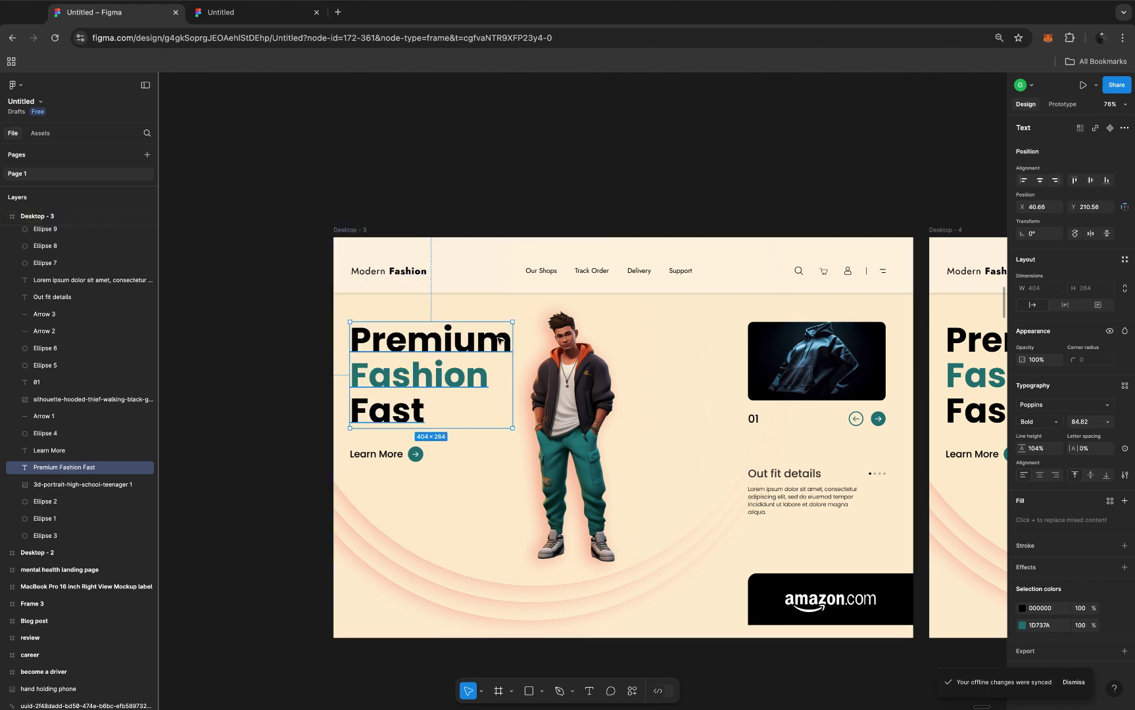
left_click_drag(499, 340, 315, 337)
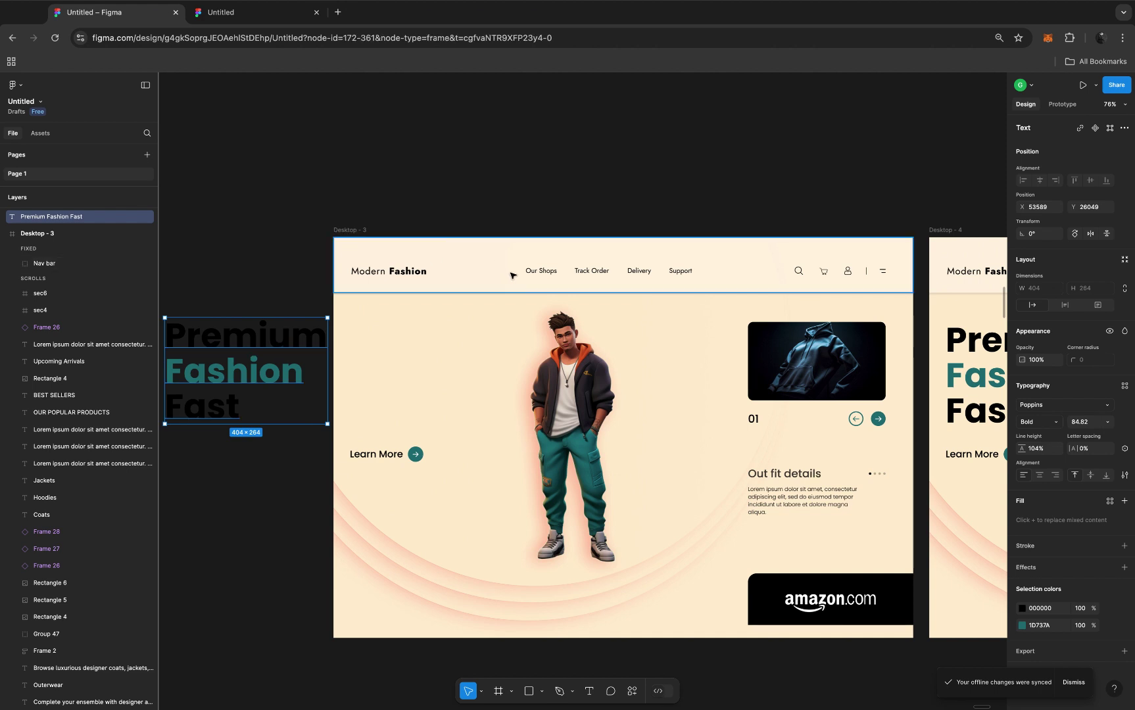
key("ctrl+z")
Move the headline outside Desktop - 3's left edge to about X -416, Y 205, keeping it inside the frame's layers, and check it with clip content temporarily off
left_click_drag(476, 350, 292, 347)
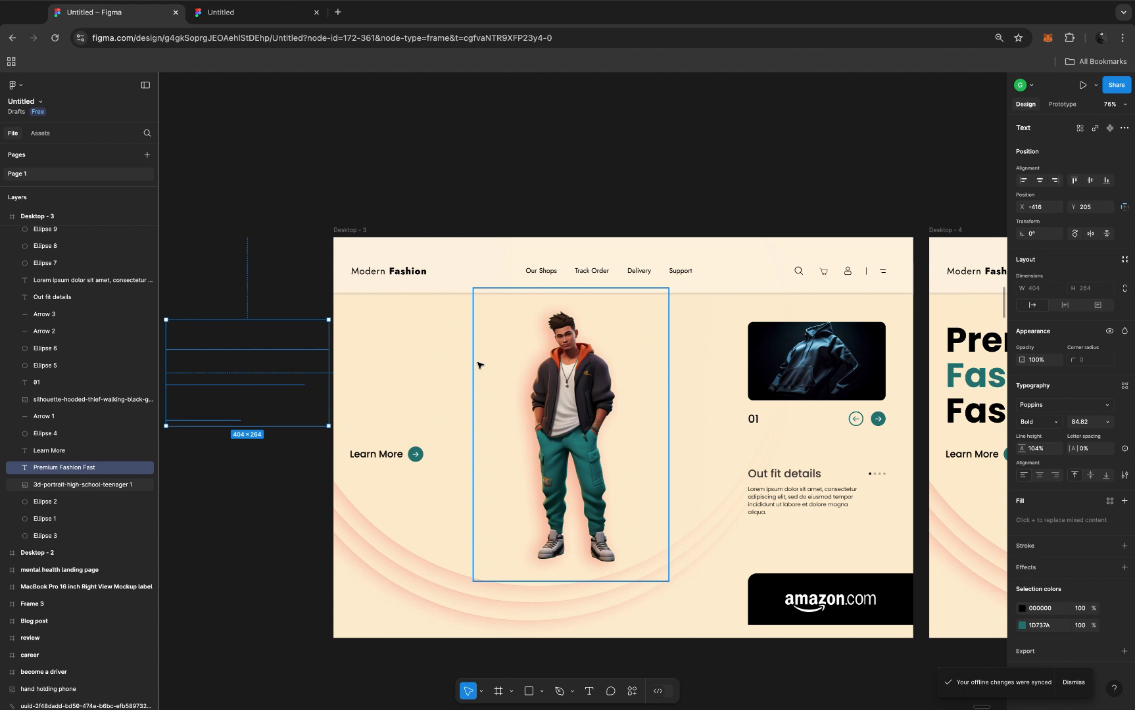
left_click(354, 231)
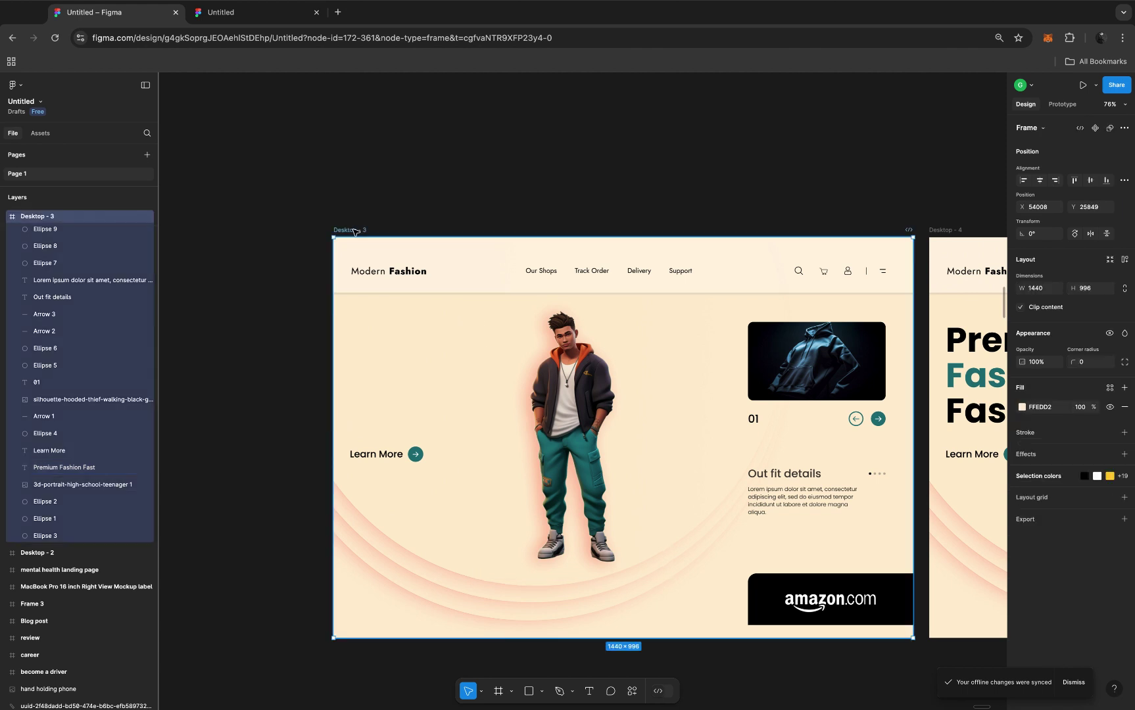
left_click(1023, 308)
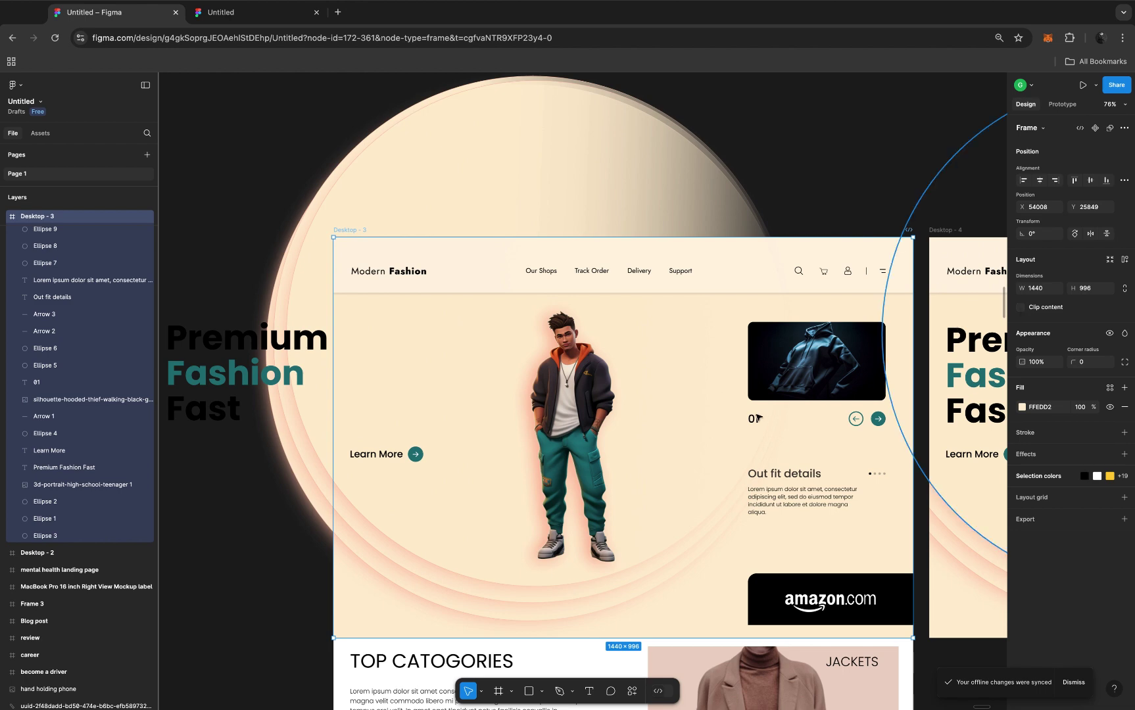
scroll(758, 417, "down", 3)
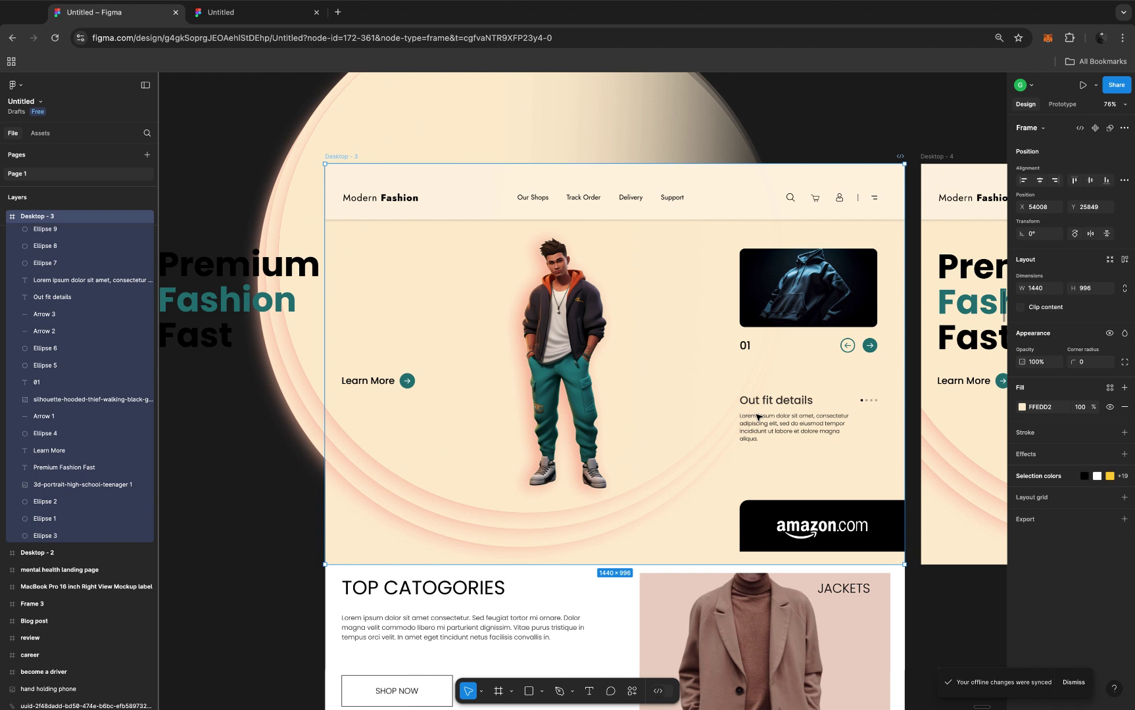
left_click(1022, 309)
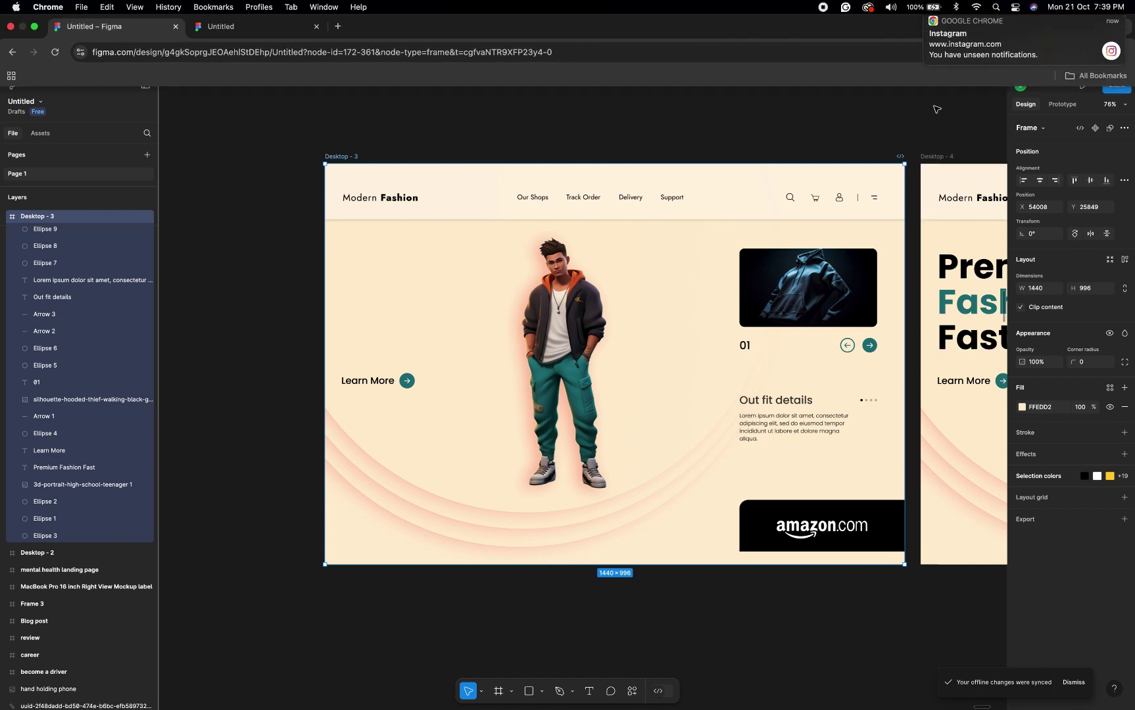
left_click(926, 13)
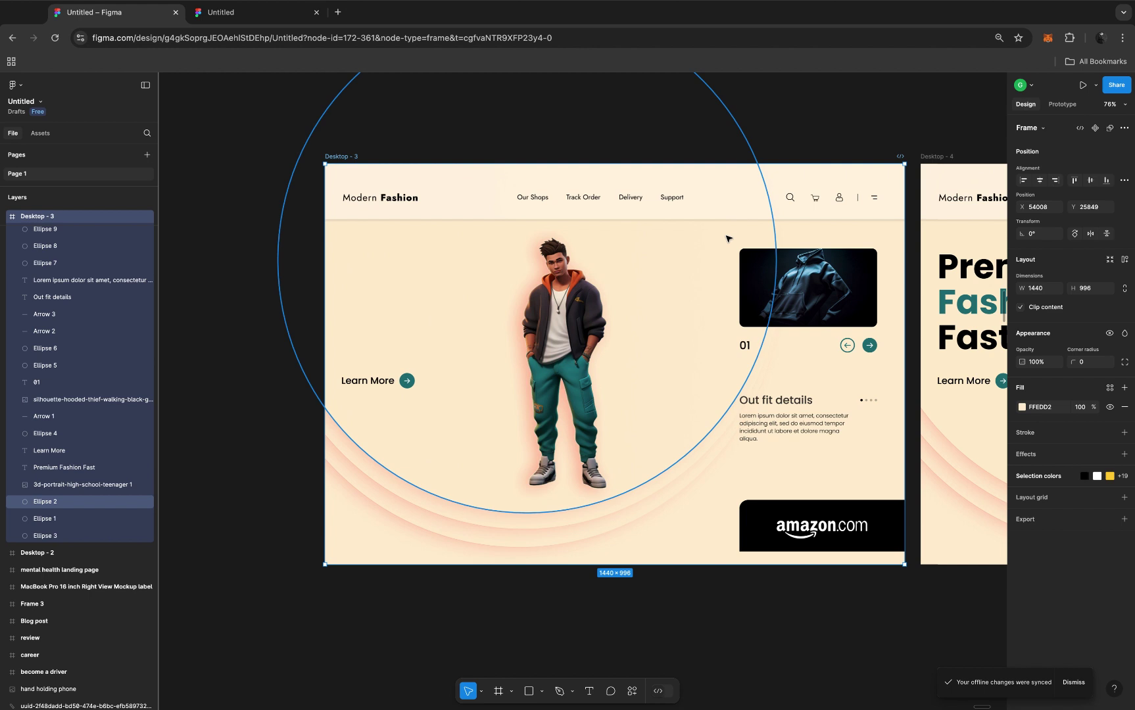
Move the standing model image in Desktop - 3 down past the frame's lower edge, to about X 376, Y 938
left_click(545, 319)
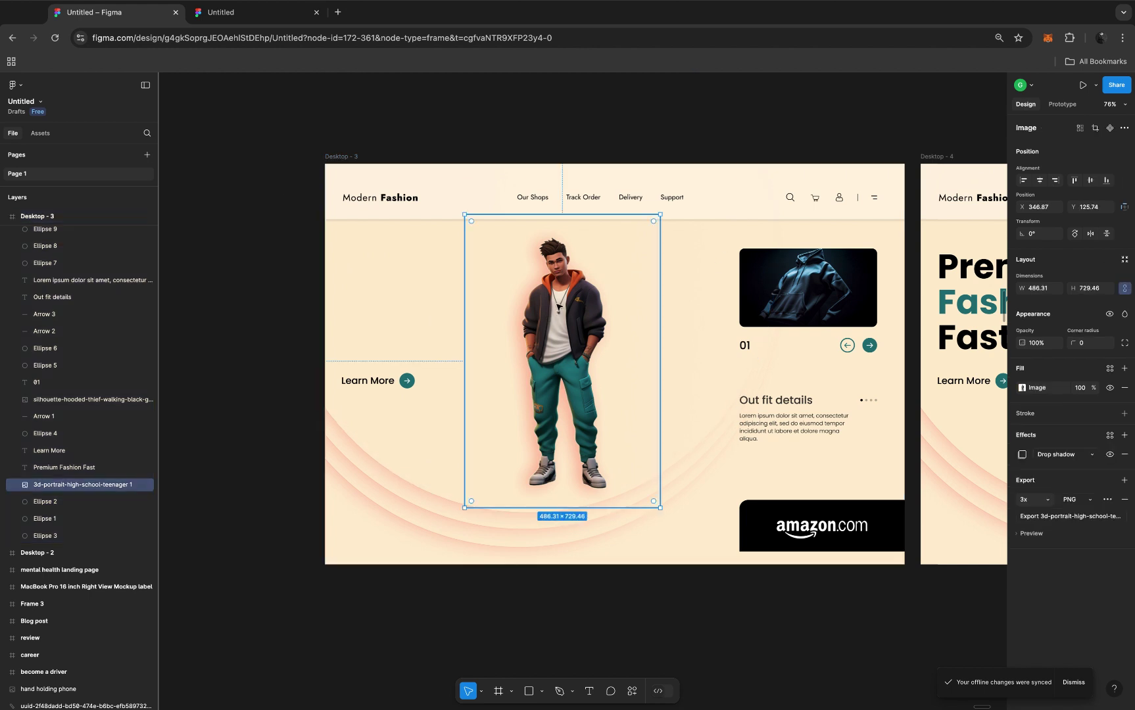
left_click(556, 303)
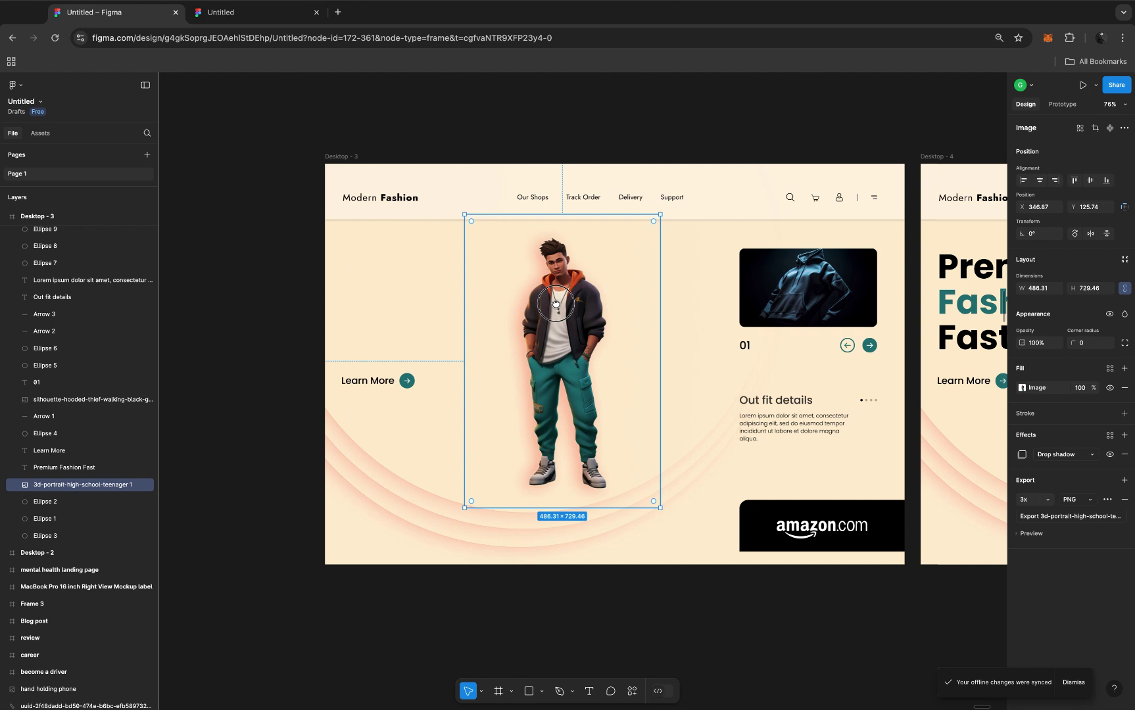
left_click_drag(556, 303, 571, 635)
Create a prototype connection from the Desktop - 3 frame to the Desktop - 4 frame
scroll(744, 433, "right", 2)
scroll(744, 433, "down", 1)
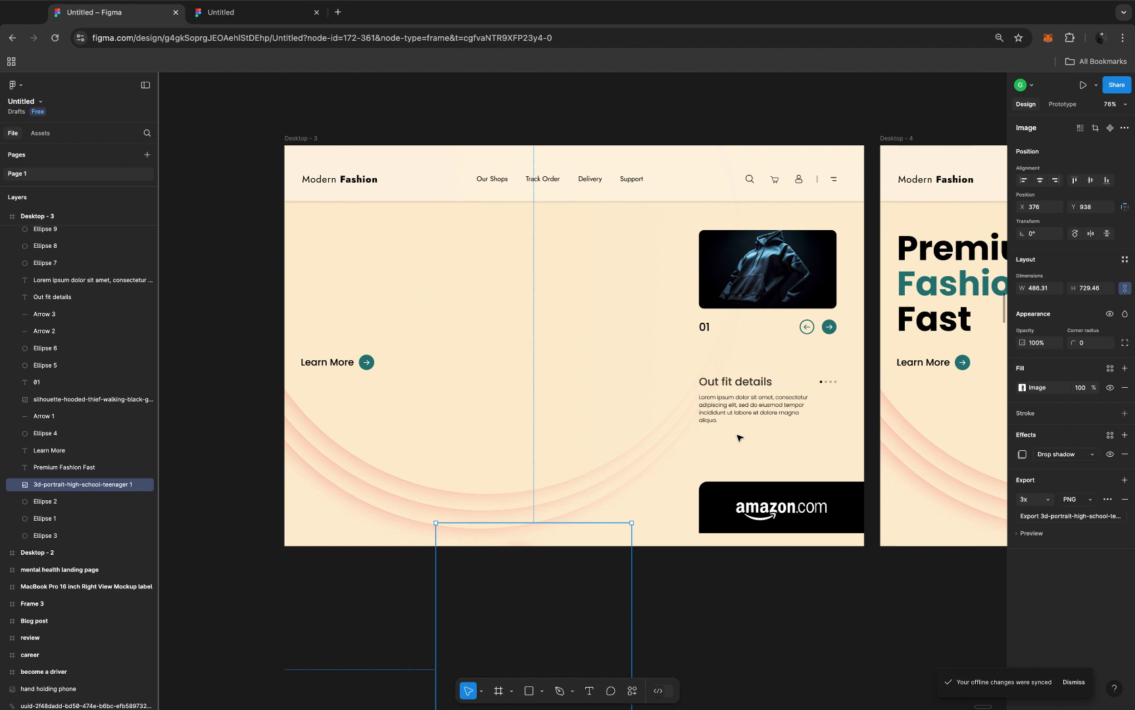
scroll(740, 438, "right", 2)
scroll(740, 438, "down", 1)
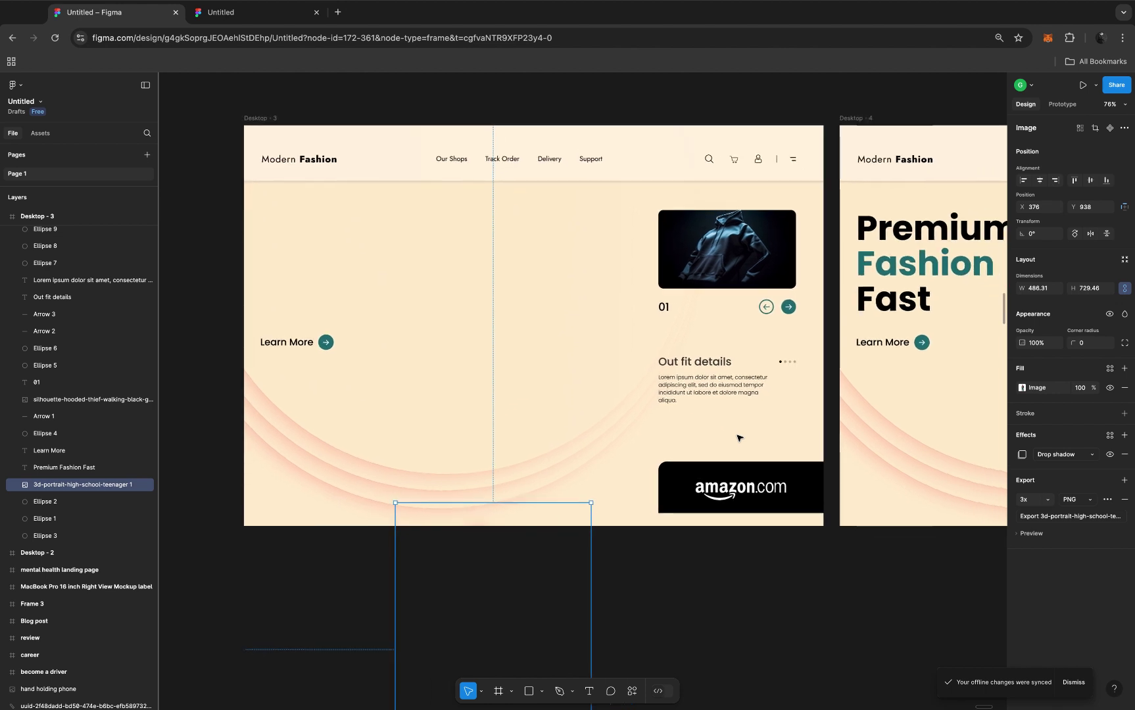
scroll(738, 438, "down", 5)
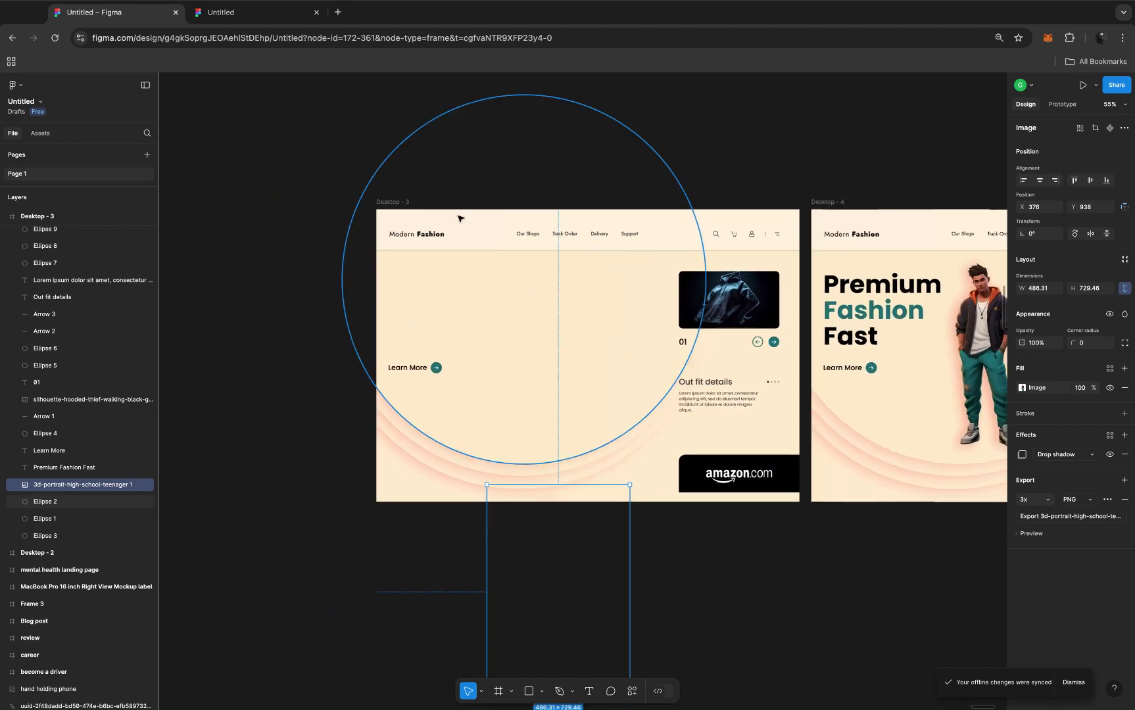
left_click(397, 202)
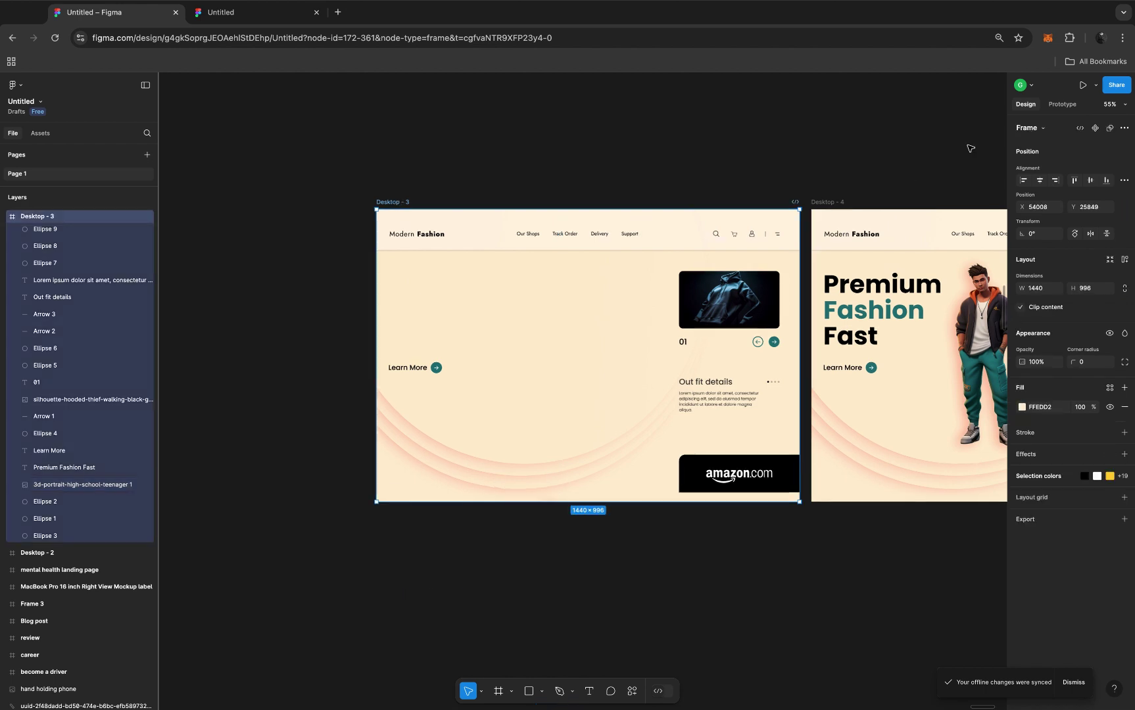
left_click(1062, 105)
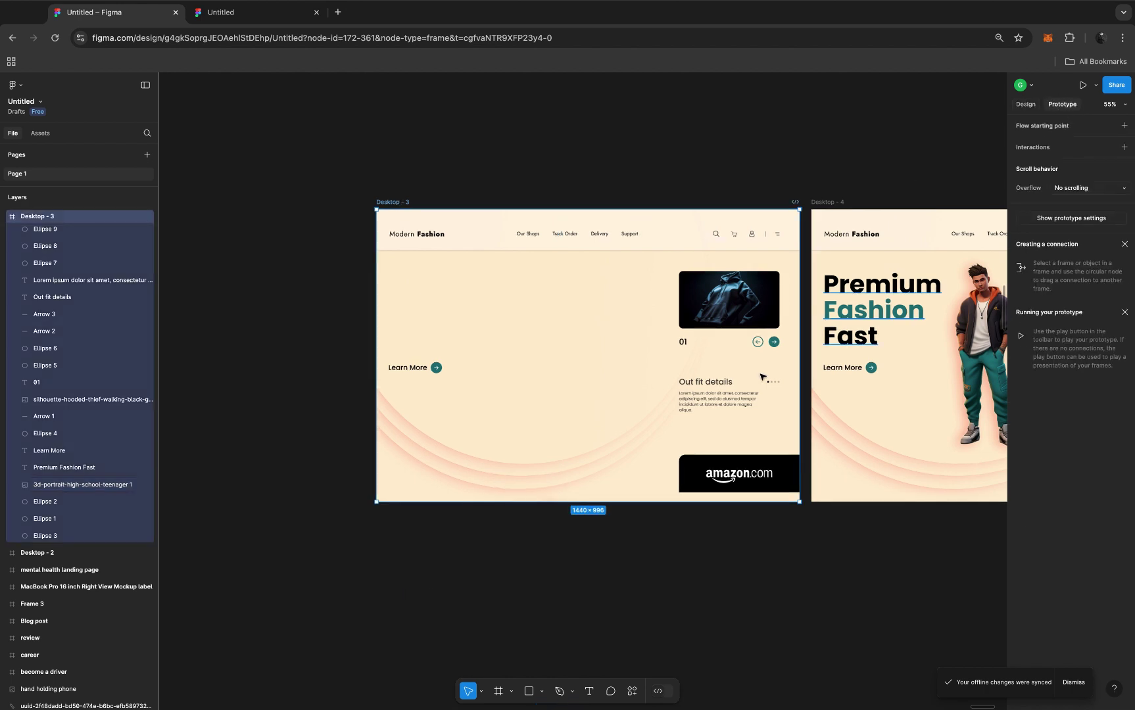
scroll(762, 377, "right", 5)
scroll(762, 377, "up", 5)
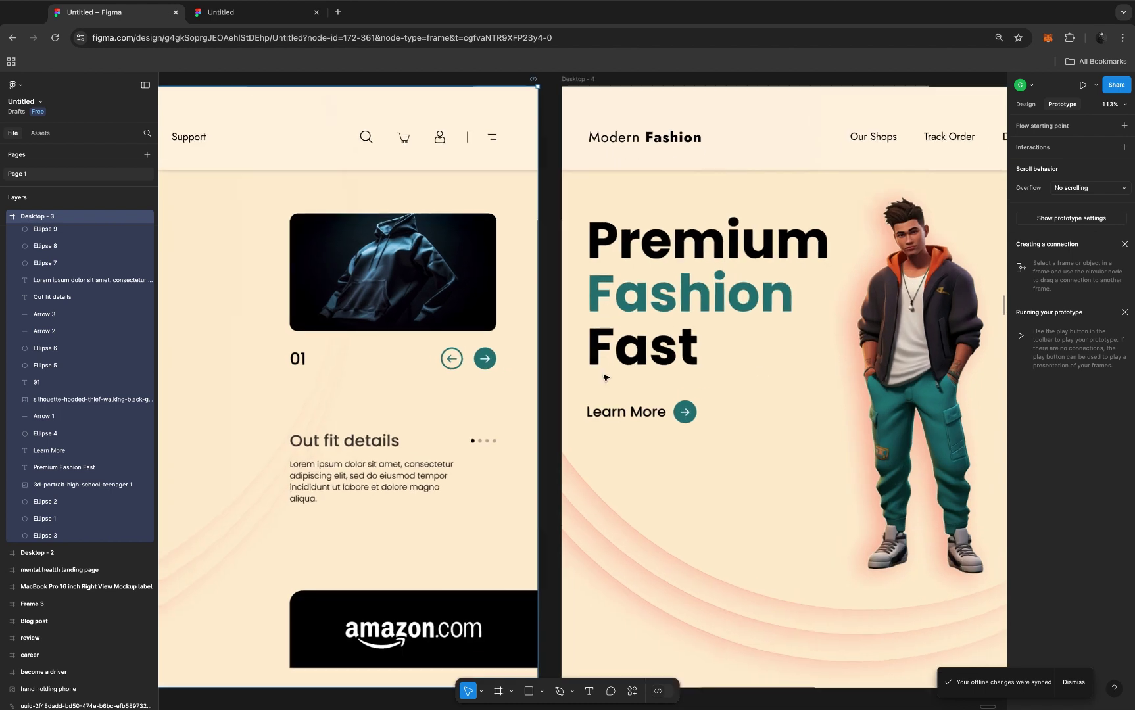
left_click(539, 388)
left_click_drag(539, 388, 590, 397)
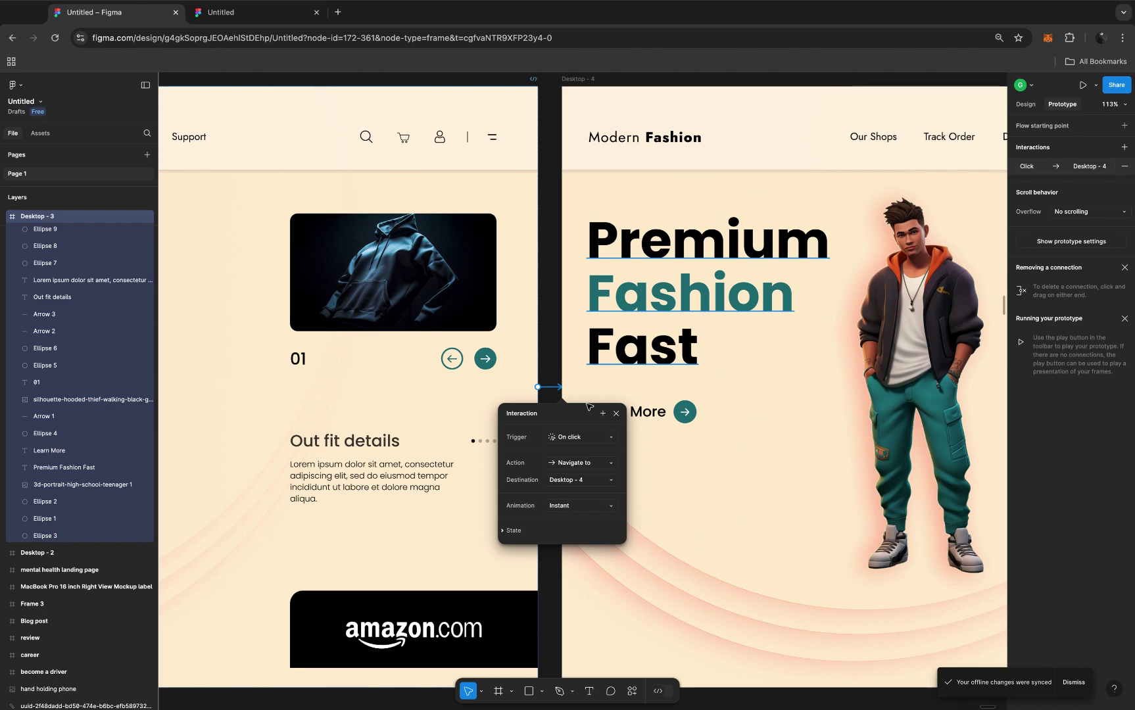
Set the connection's trigger to After delay and its animation to Smart animate, keeping the Navigate to action
left_click(600, 442)
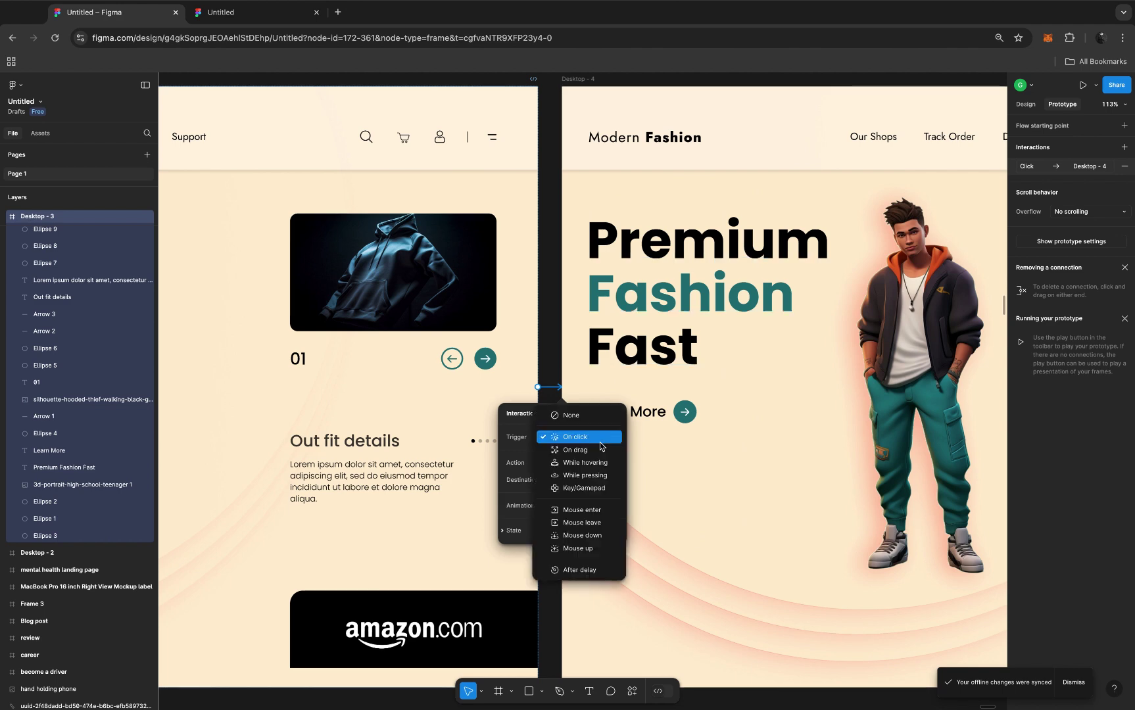
left_click(585, 570)
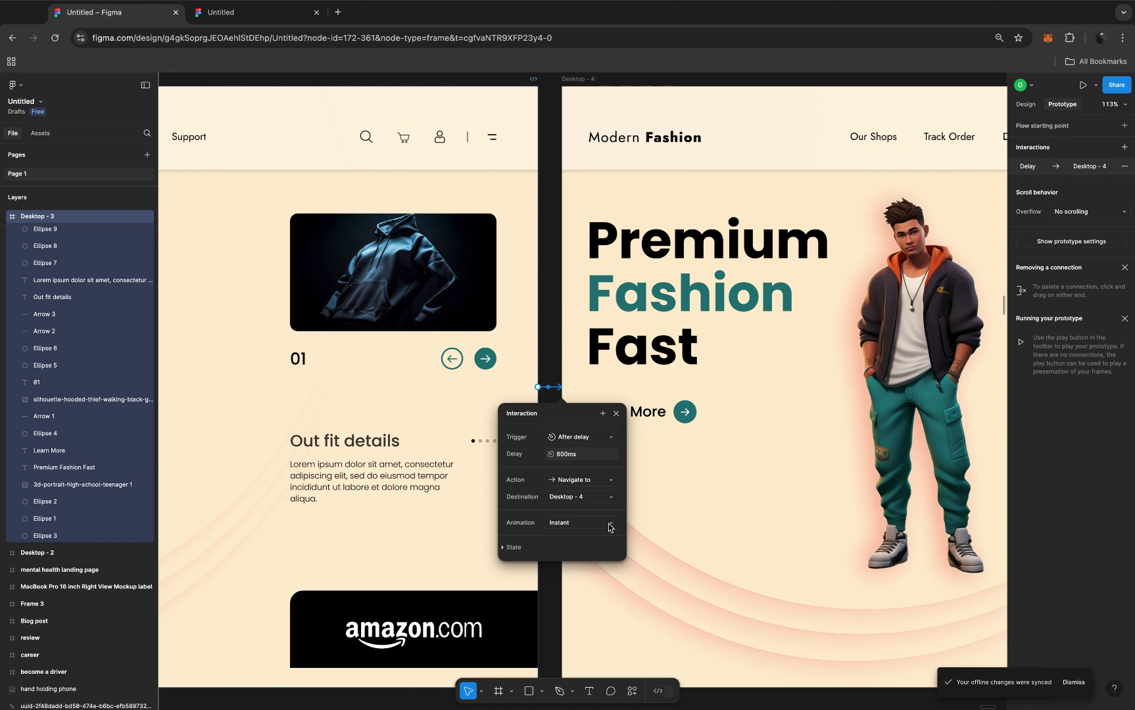
left_click(611, 484)
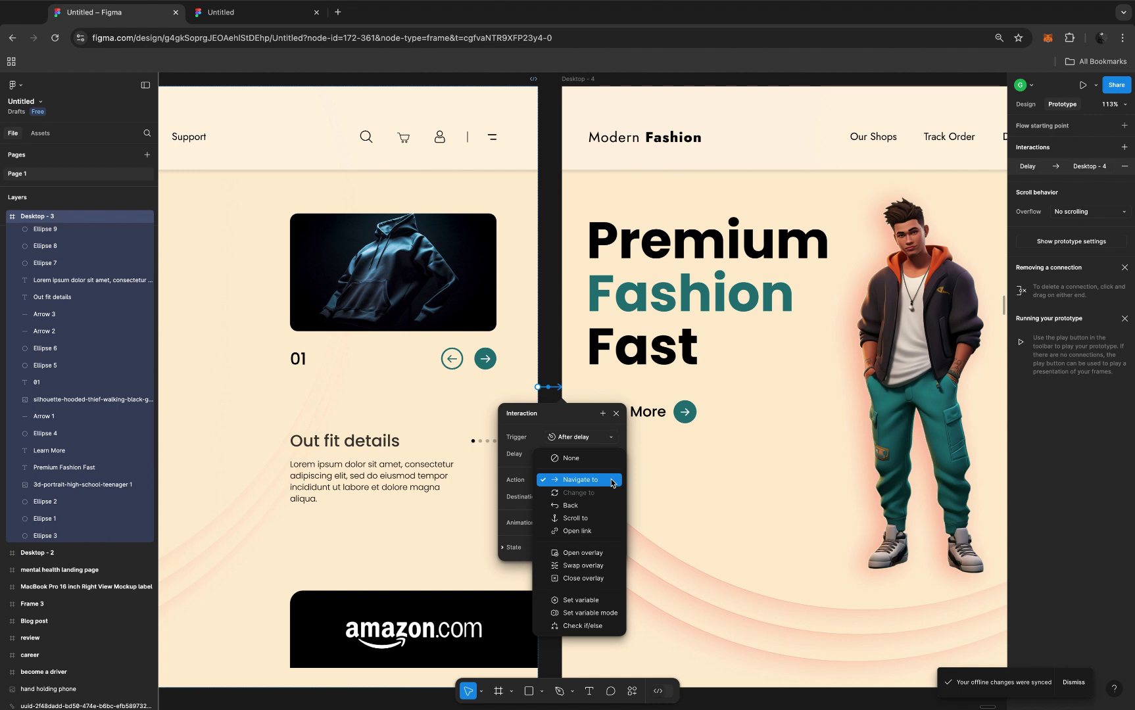
left_click(611, 484)
left_click(611, 526)
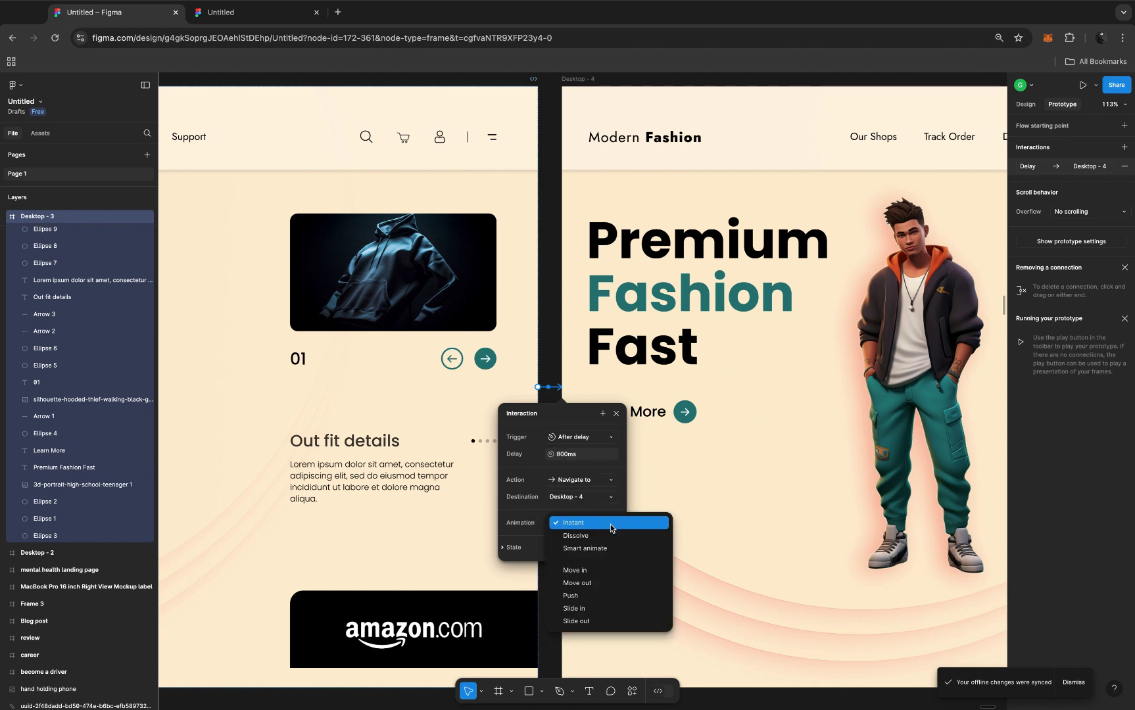
left_click(611, 549)
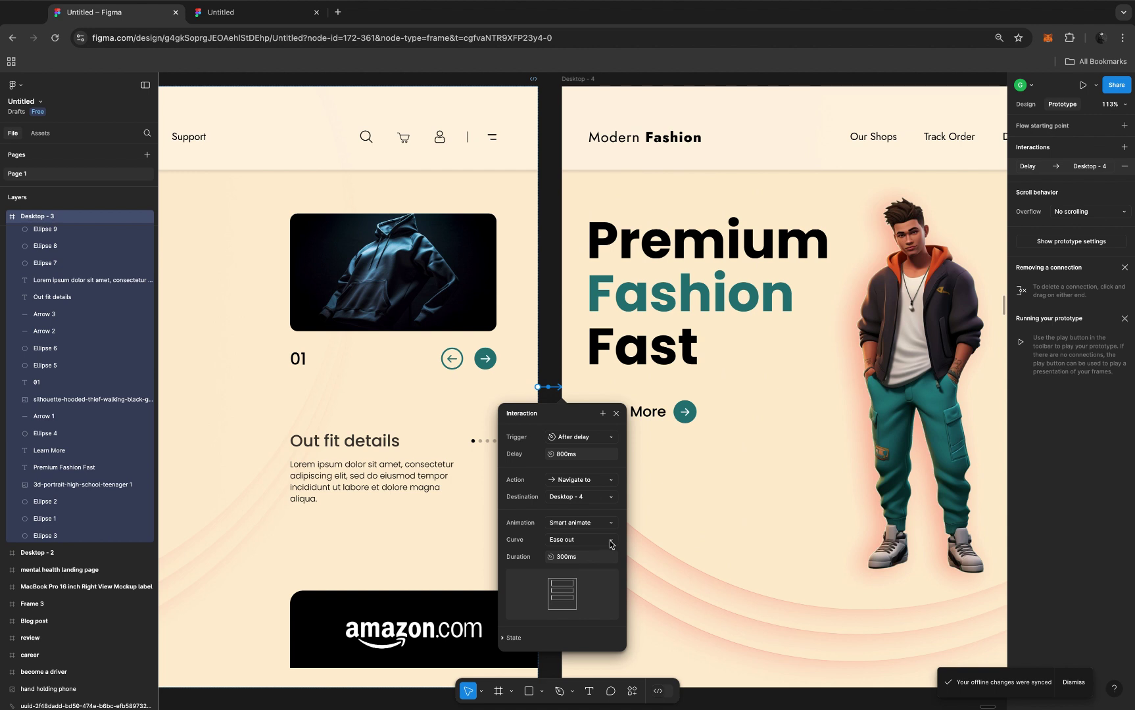
Set the connection's curve to Ease in and out, its duration to 1000 ms and its delay to 500 ms
left_click(610, 542)
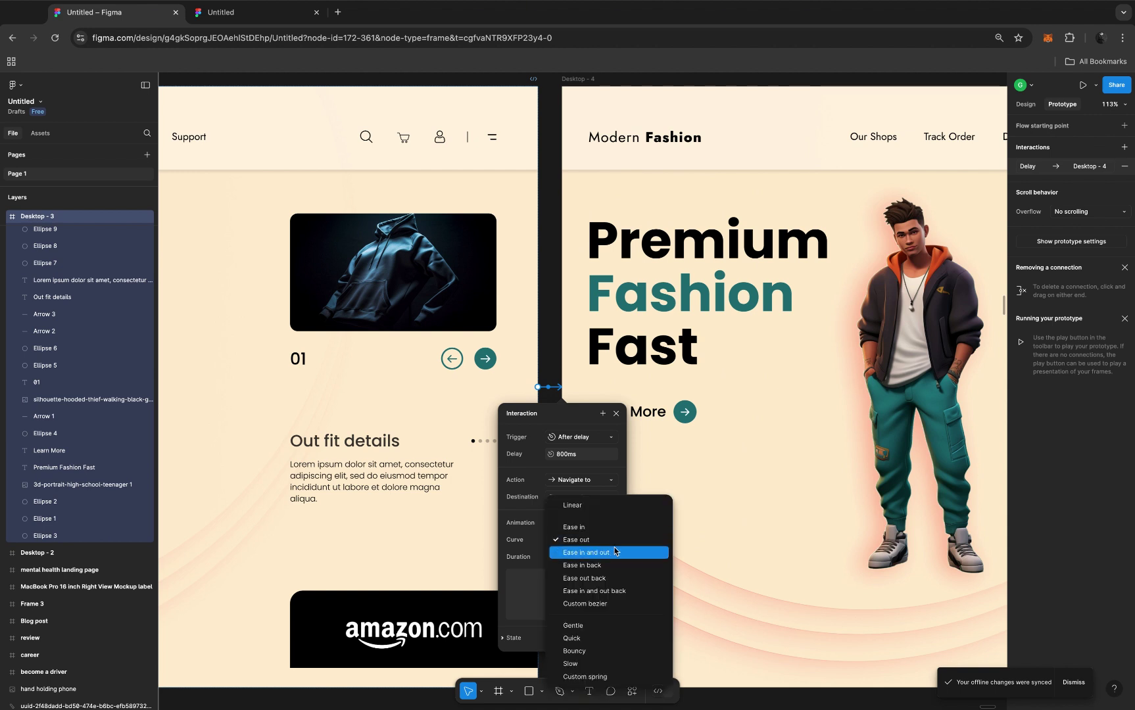
left_click(615, 552)
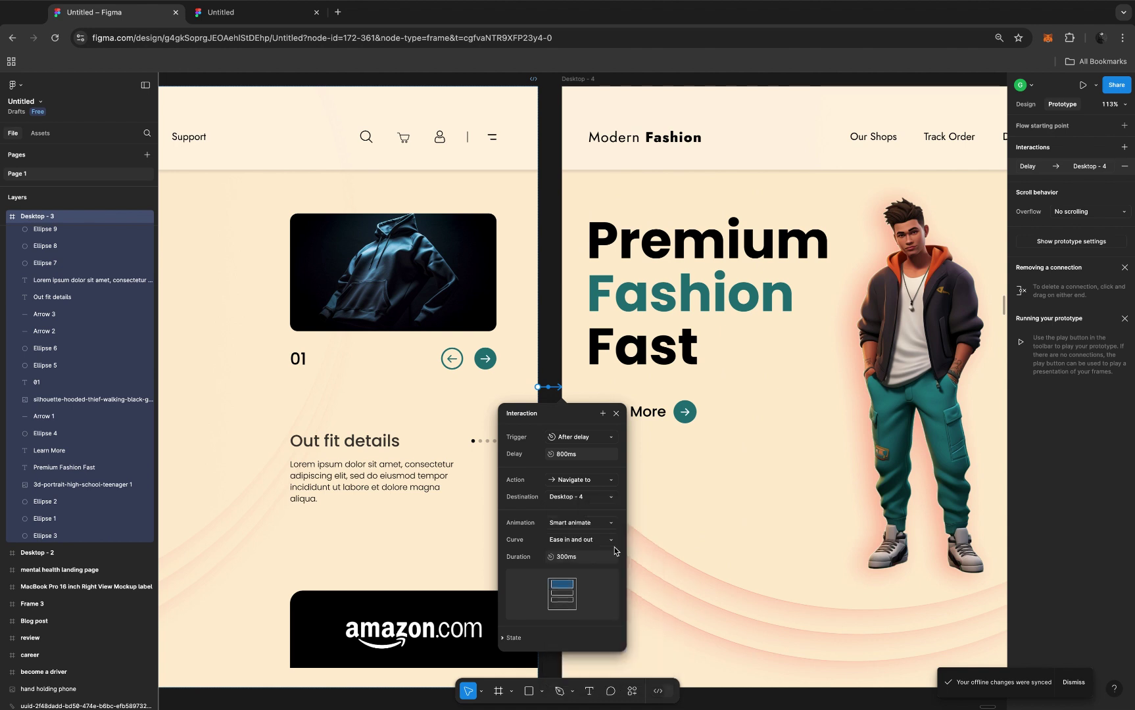
left_click(586, 563)
type("1000")
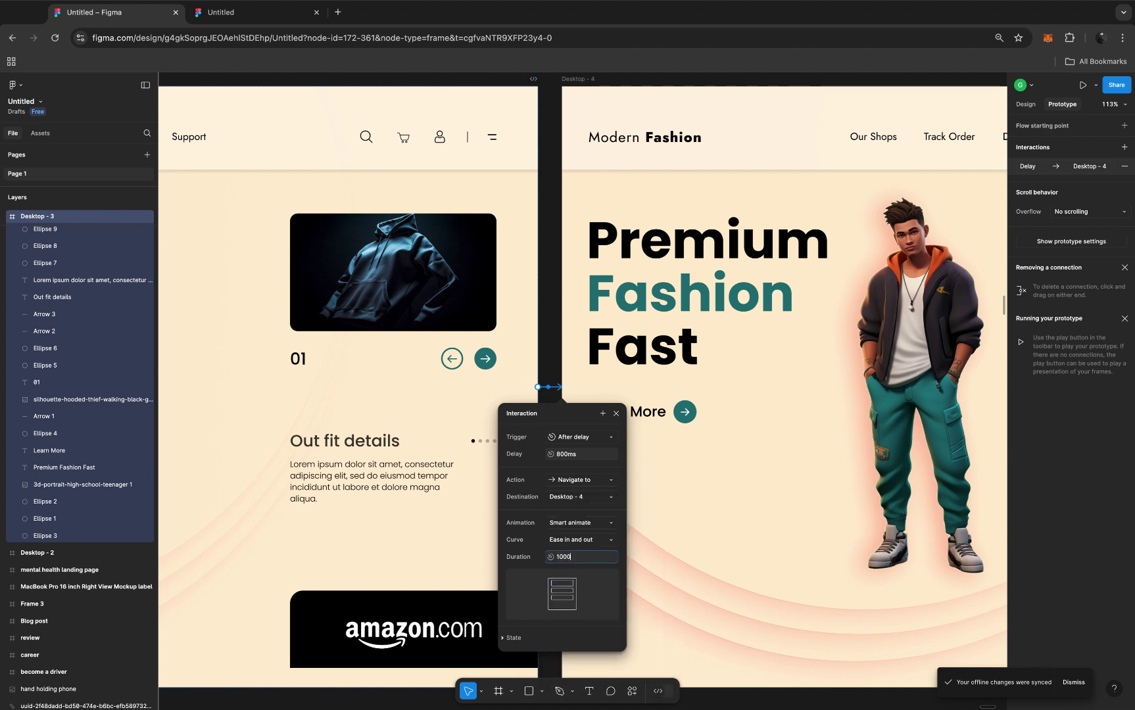
key("Return")
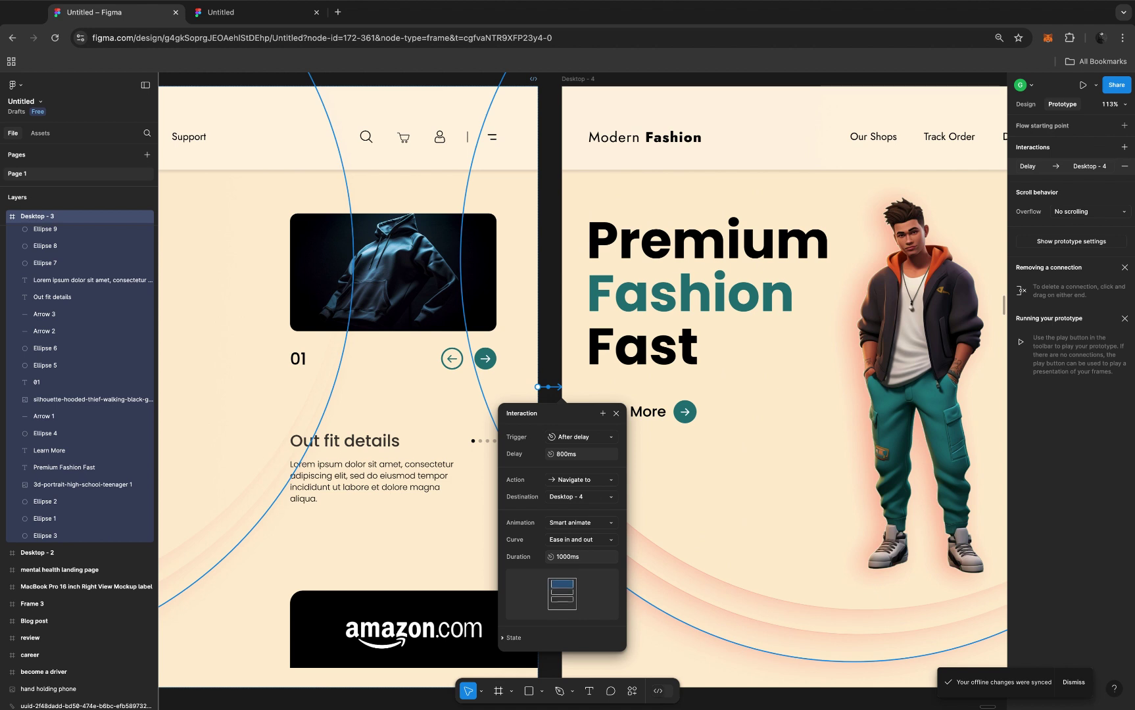
left_click(580, 456)
type("500")
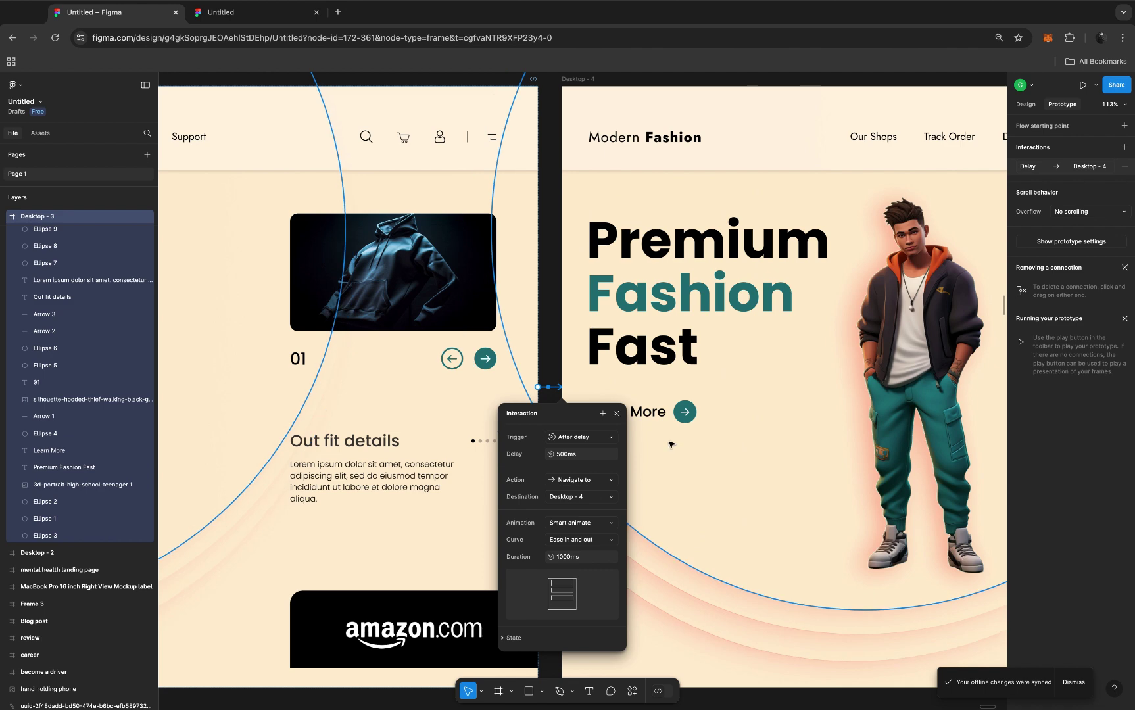
Play the prototype from the Desktop - 3 frame and reload it to check the hero animation
scroll(669, 445, "down", 5)
scroll(669, 445, "down", 1)
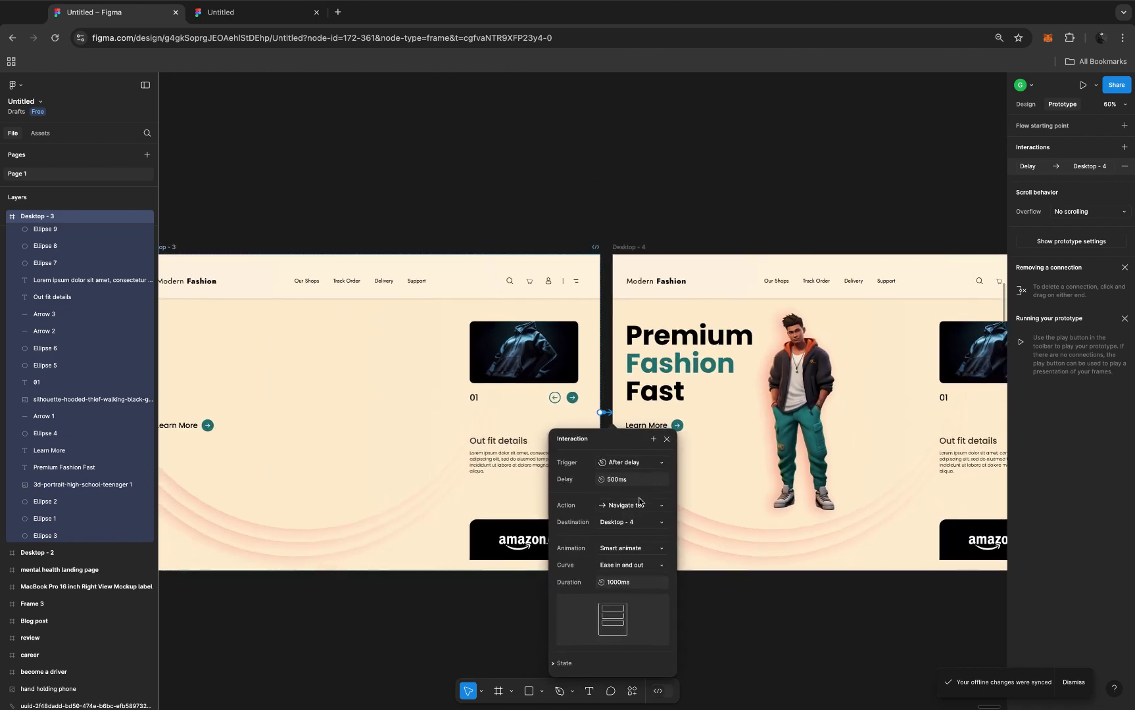
scroll(641, 500, "down", 4)
left_click(369, 349)
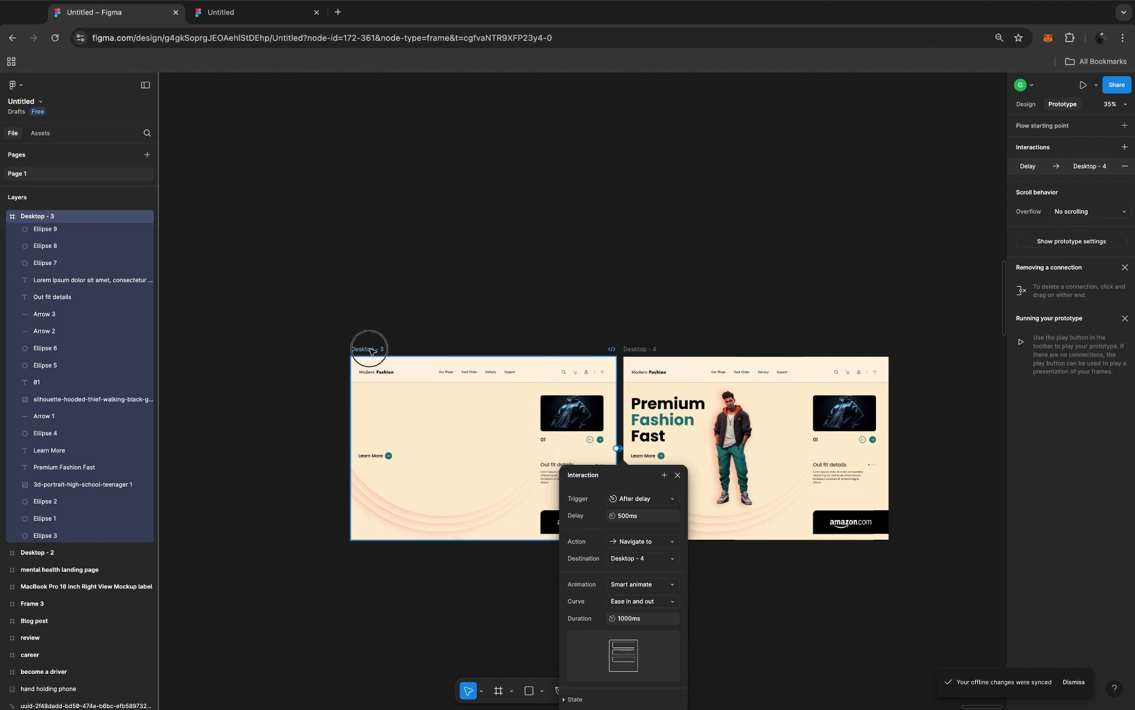
left_click(1085, 86)
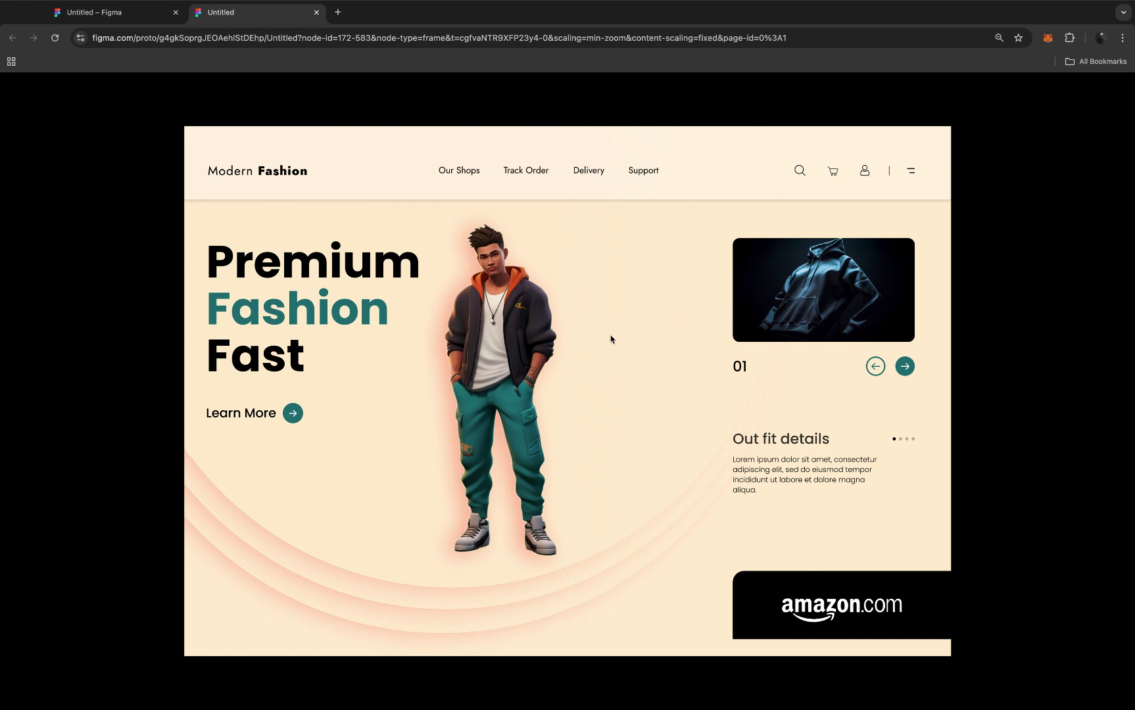
left_click(53, 38)
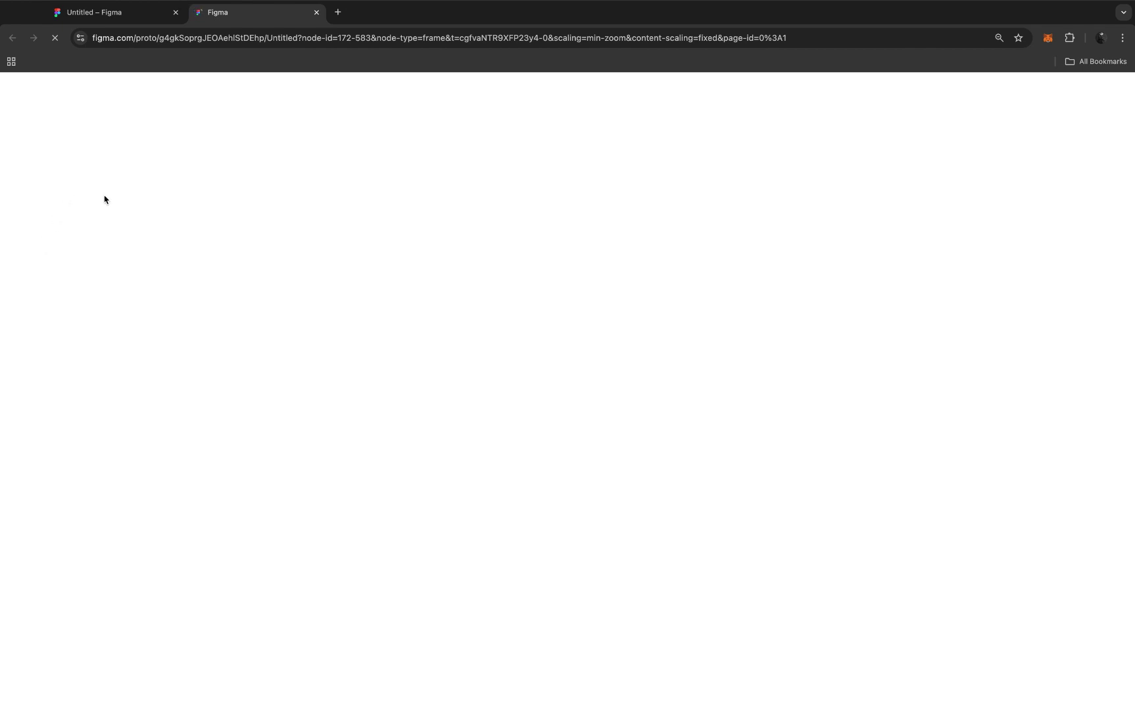
Return to the design file and duplicate the Desktop - 4 frame beside the original
left_click(102, 19)
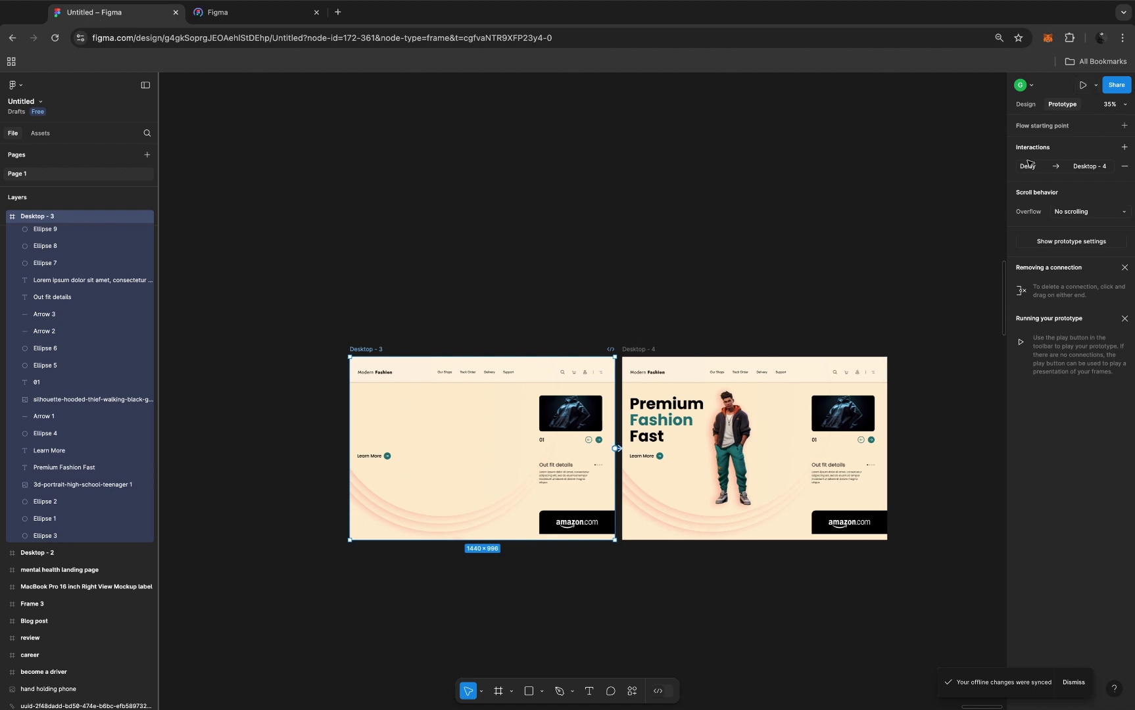
scroll(614, 440, "down", 3)
scroll(614, 441, "right", 3)
left_click(1025, 105)
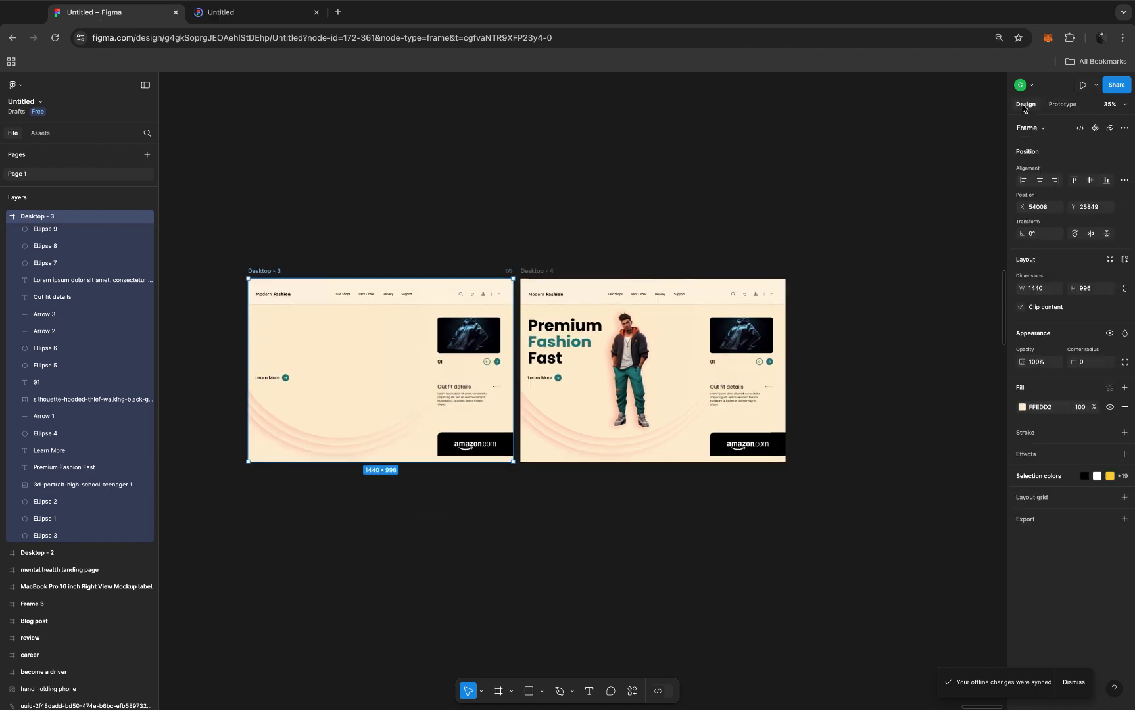
scroll(681, 341, "up", 5)
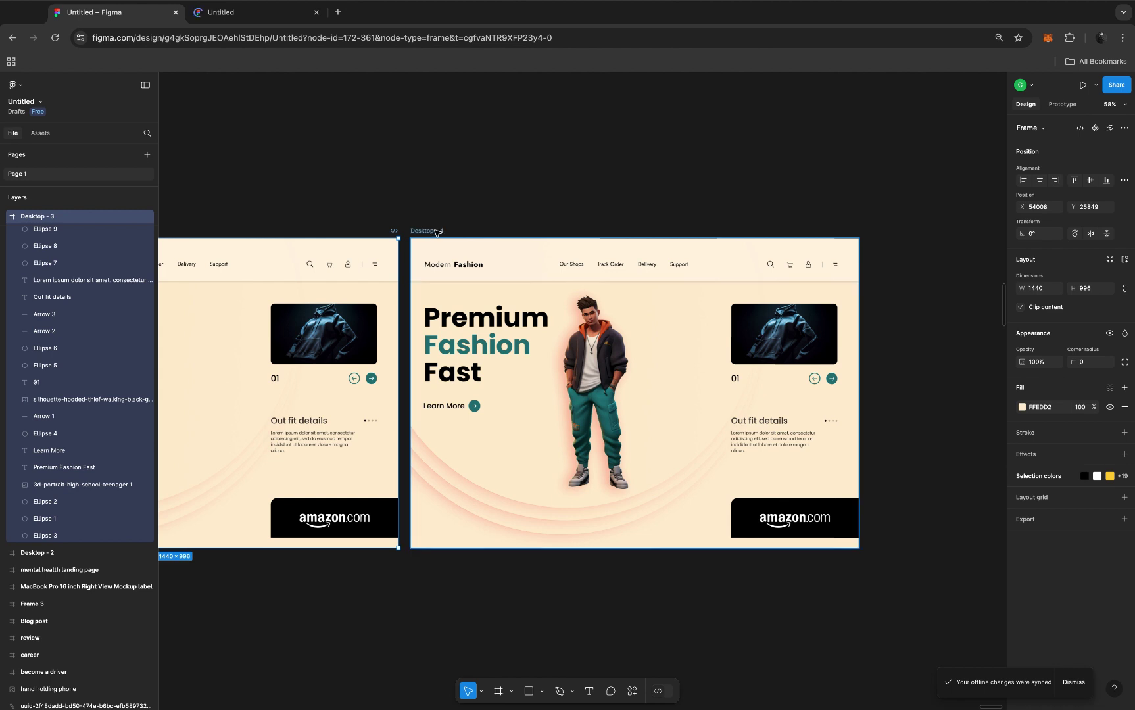
left_click(456, 234)
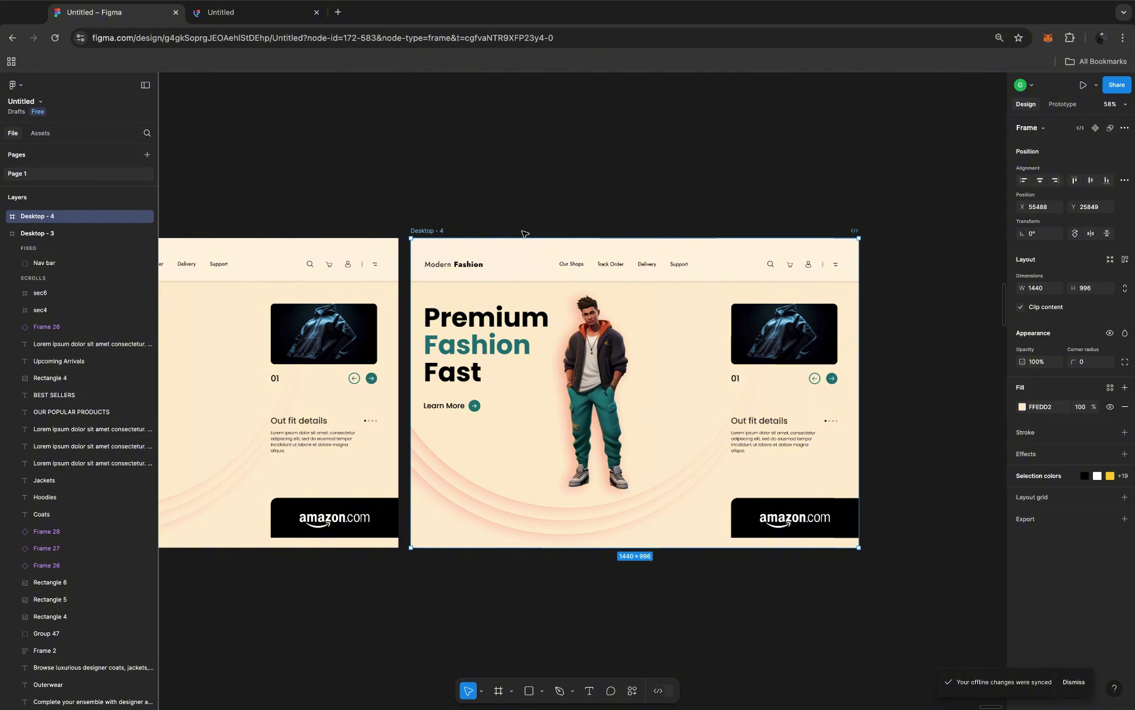
key("super+d")
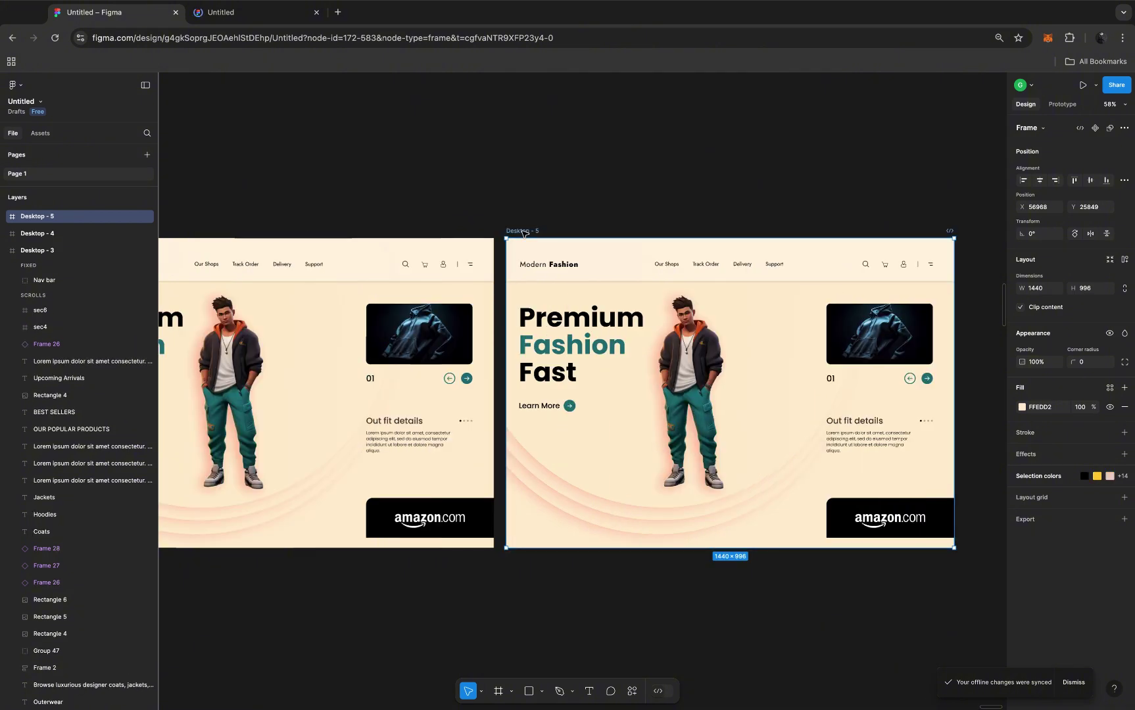
left_click(1063, 104)
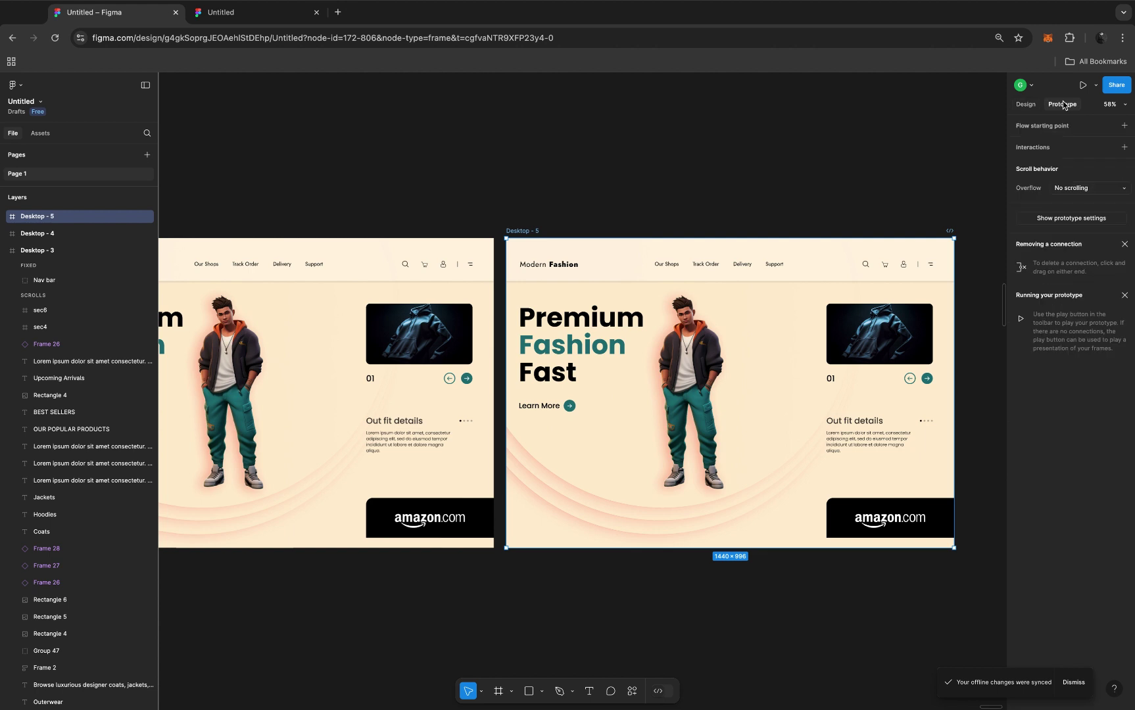
left_click(1026, 105)
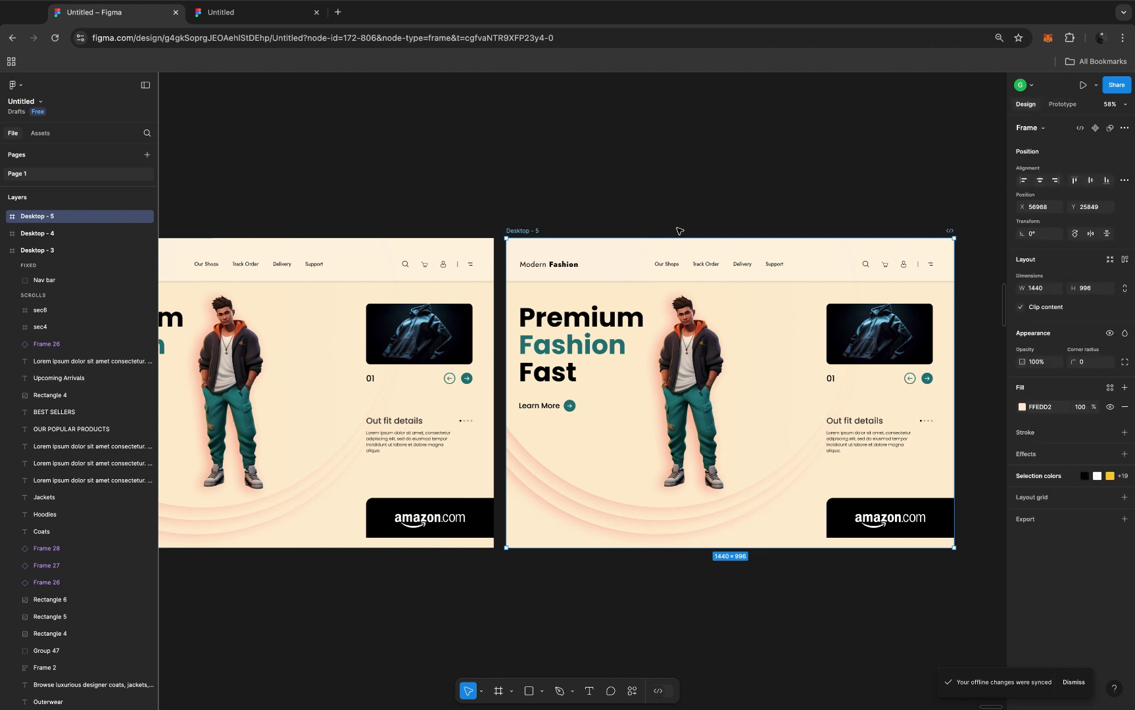
Temporarily turn off clip content on the Desktop - 4 frame to examine the page sections below its hero
scroll(680, 232, "down", 1)
scroll(621, 232, "down", 2)
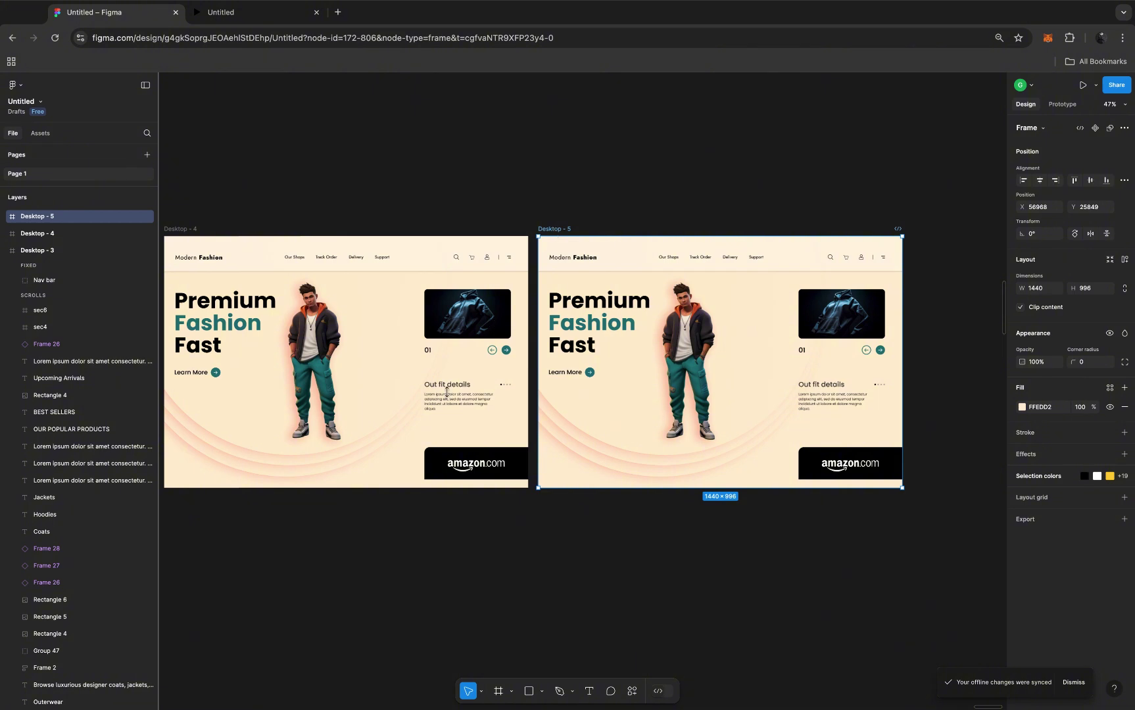
scroll(423, 451, "down", 2)
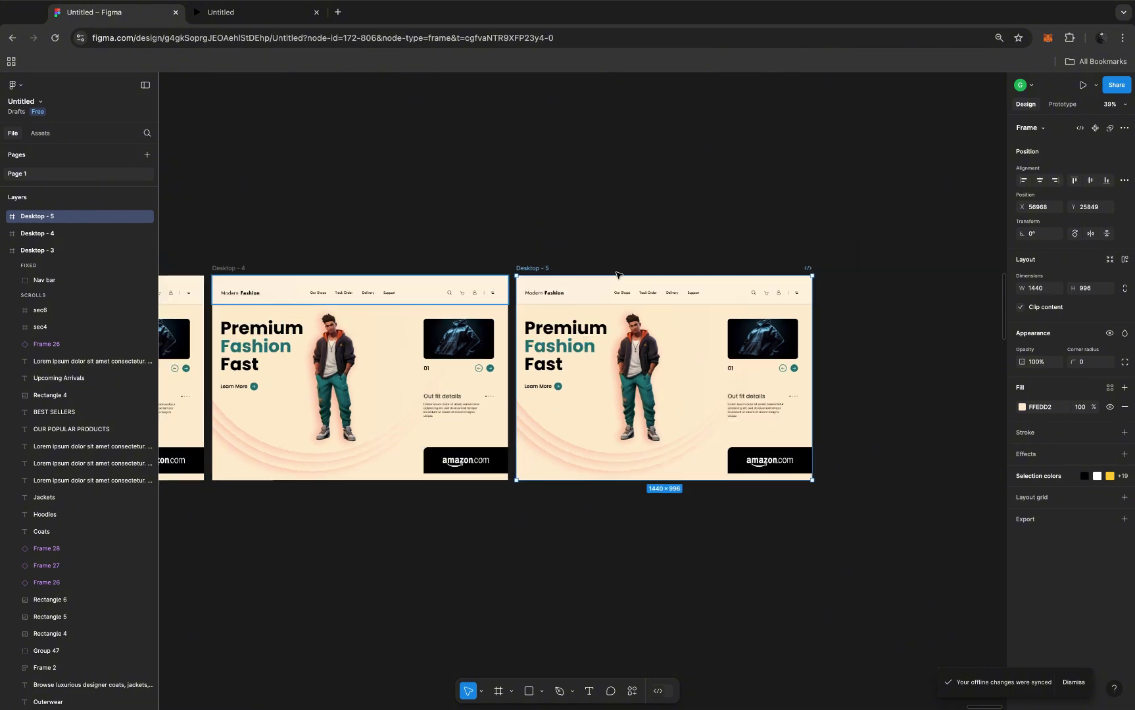
left_click(229, 270)
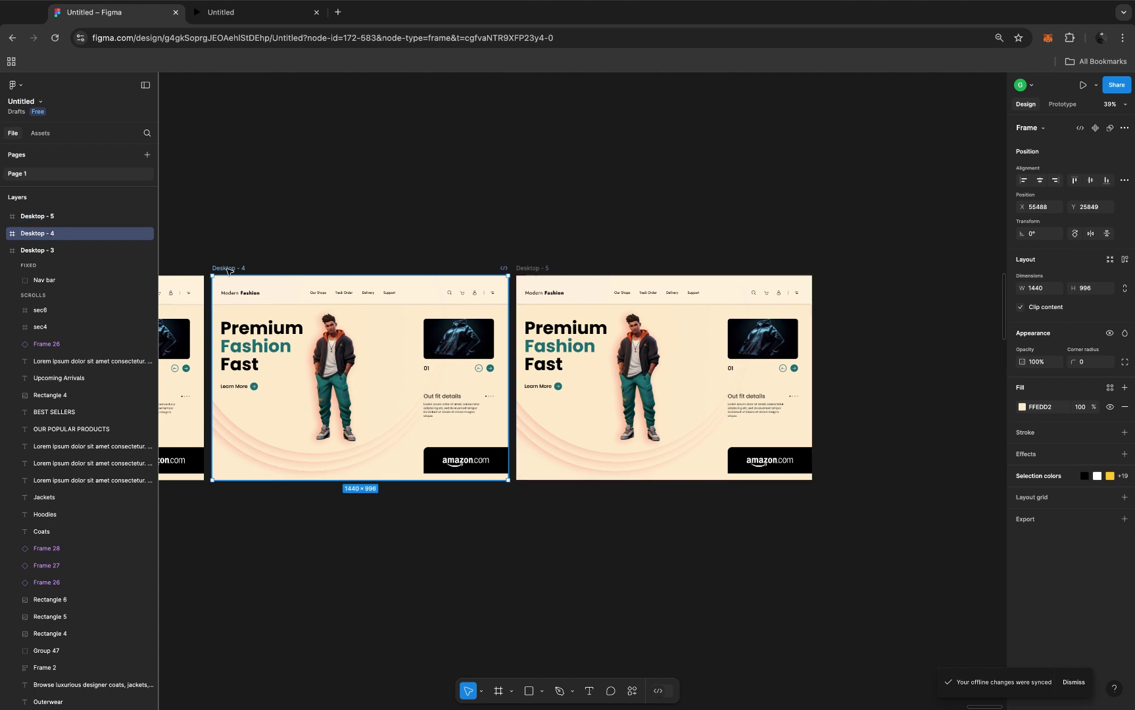
left_click(1021, 307)
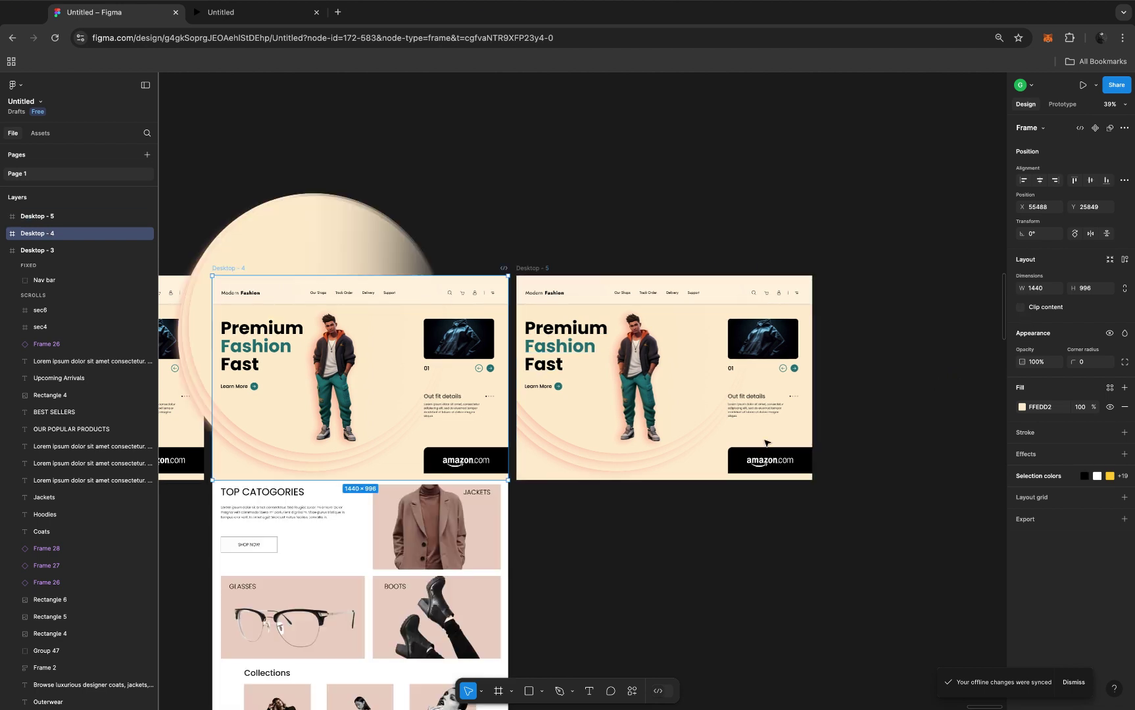
scroll(317, 614, "up", 10)
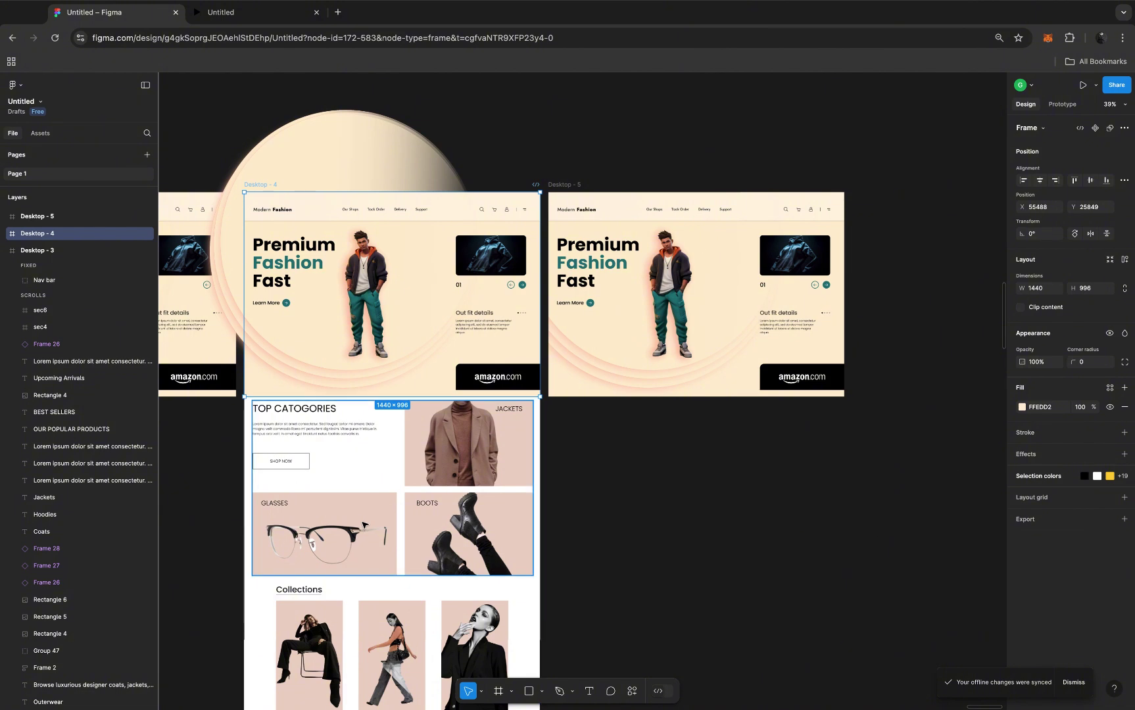
scroll(362, 525, "down", 2)
scroll(363, 525, "up", 2)
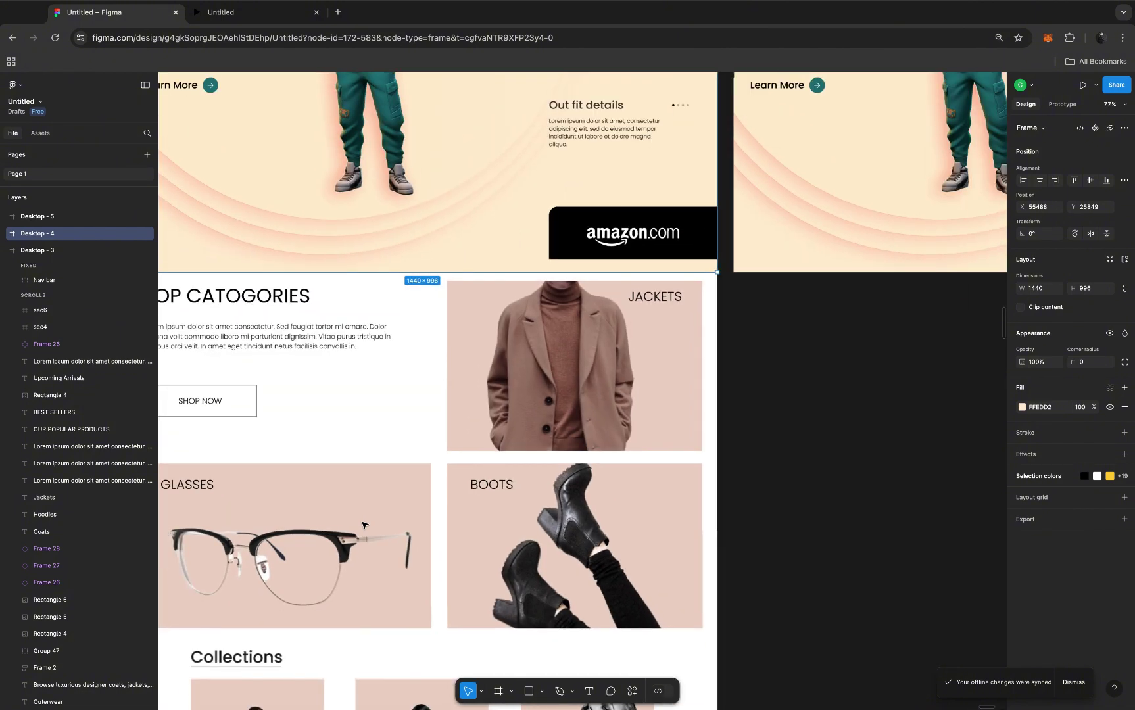
scroll(362, 525, "left", 3)
scroll(362, 525, "left", 2)
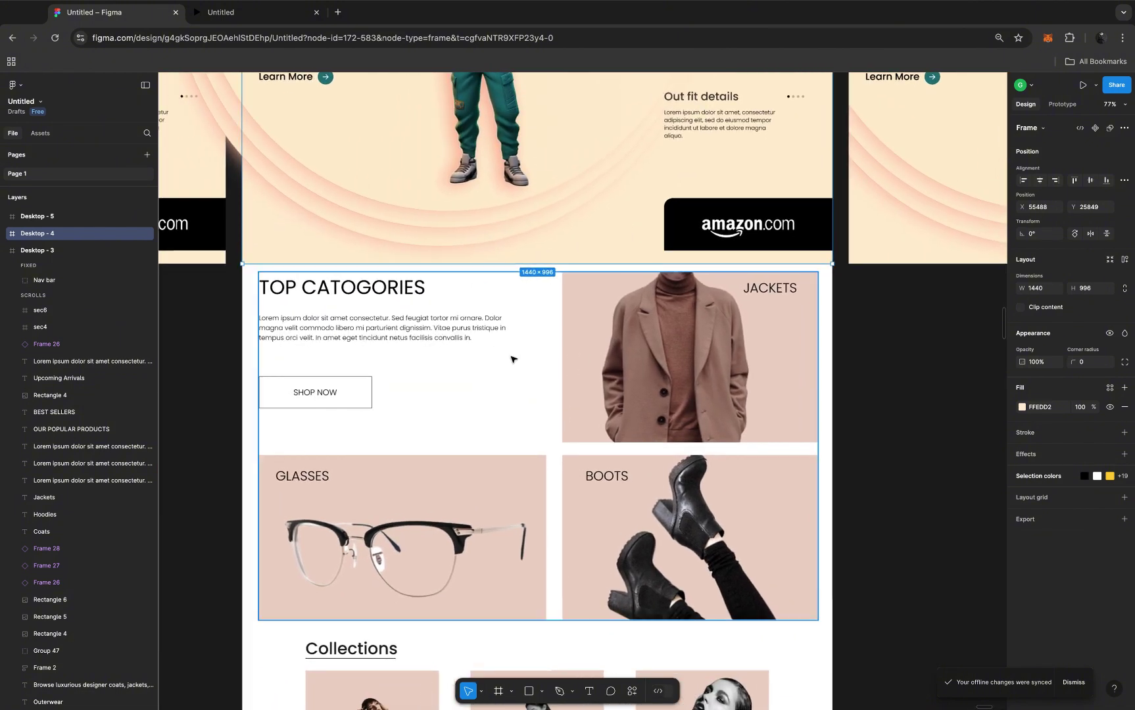
scroll(509, 361, "down", 5)
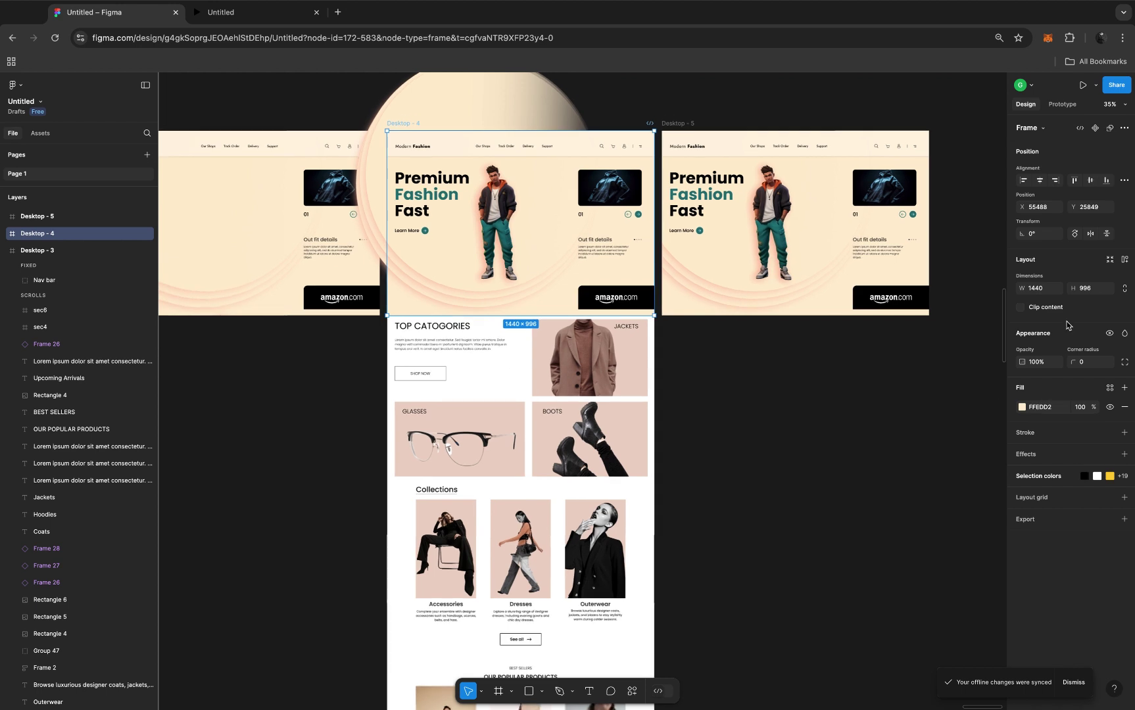
left_click(1022, 308)
scroll(842, 293, "up", 2)
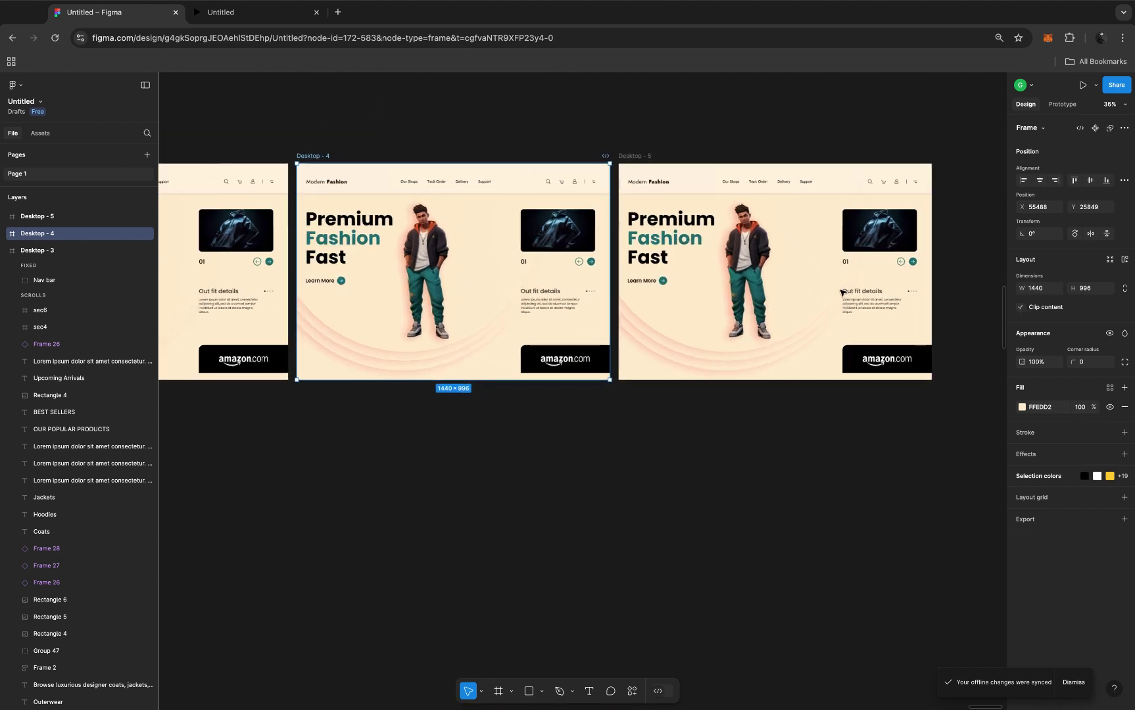
scroll(842, 292, "up", 2)
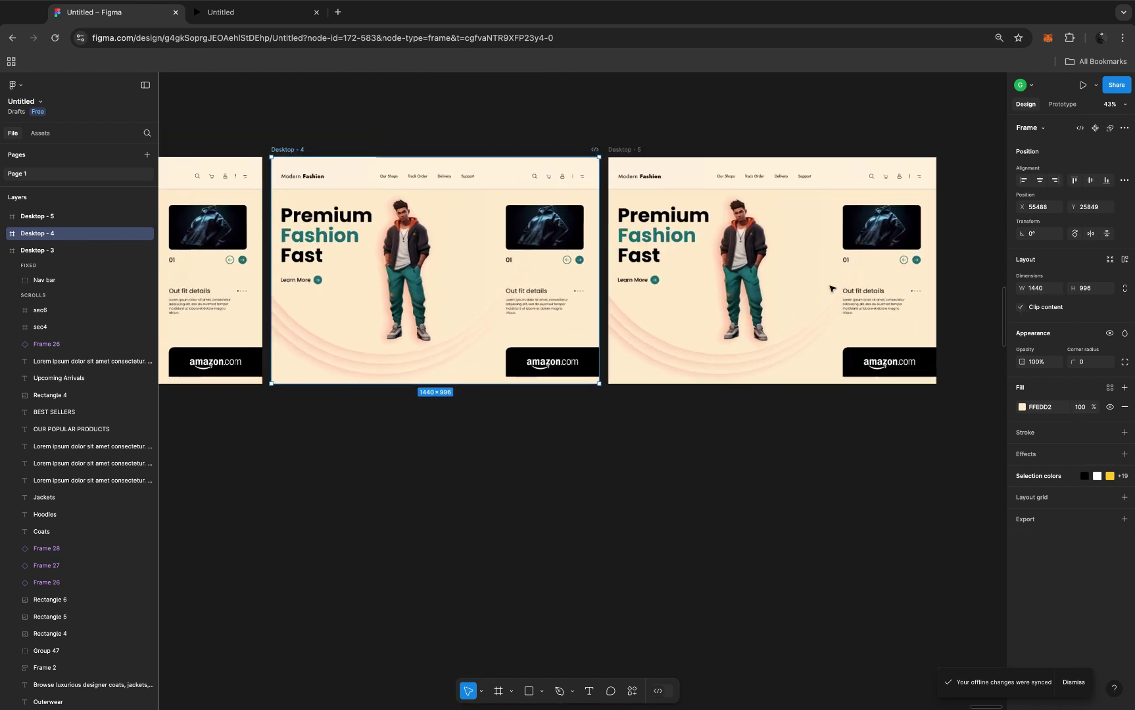
Select all layers inside Desktop - 5 and move them straight up until the Top Categories section fills the frame from its upper edge
left_click(626, 152)
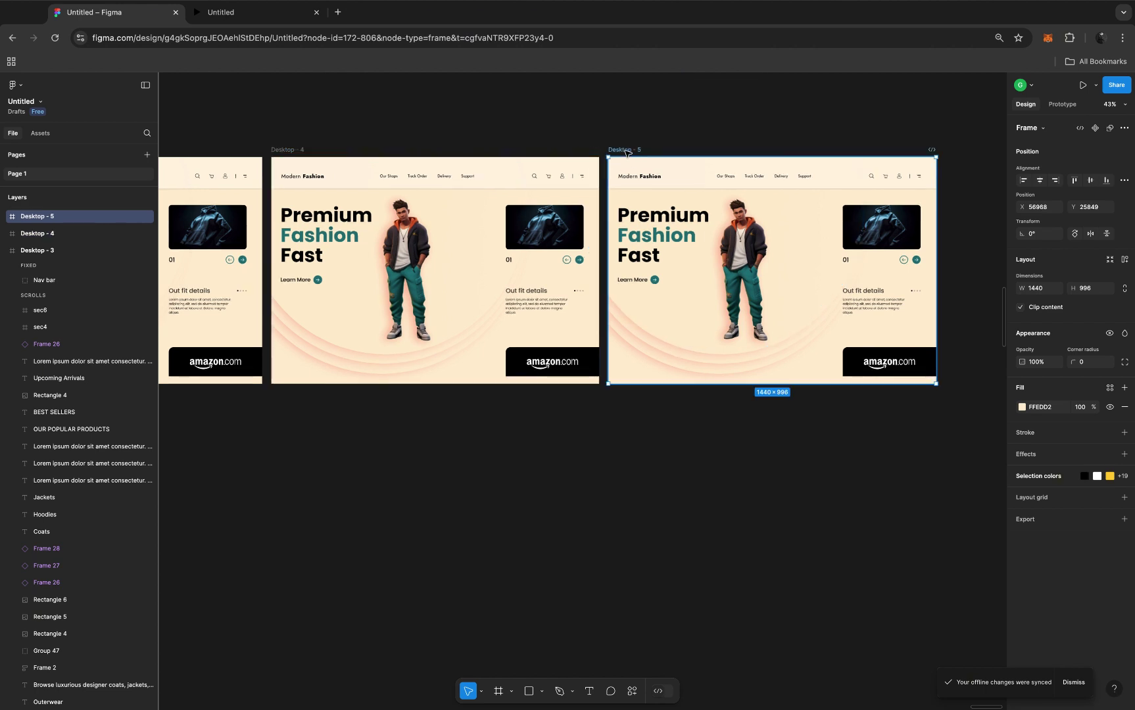
key("Return")
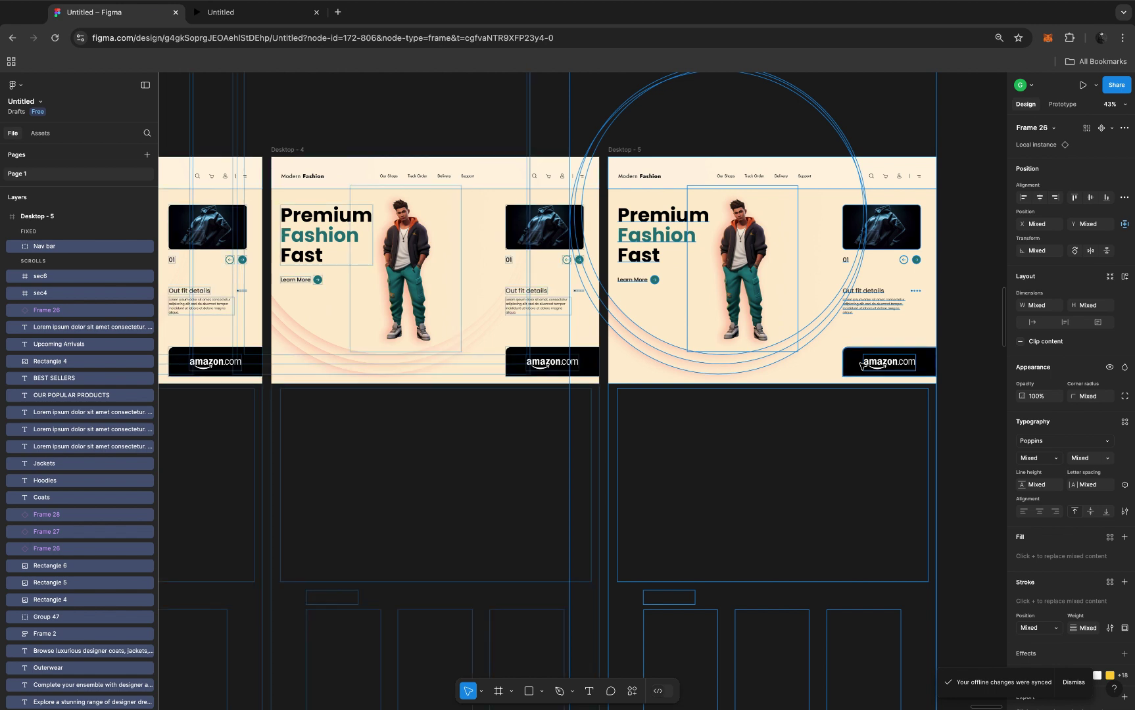
key("shift+space")
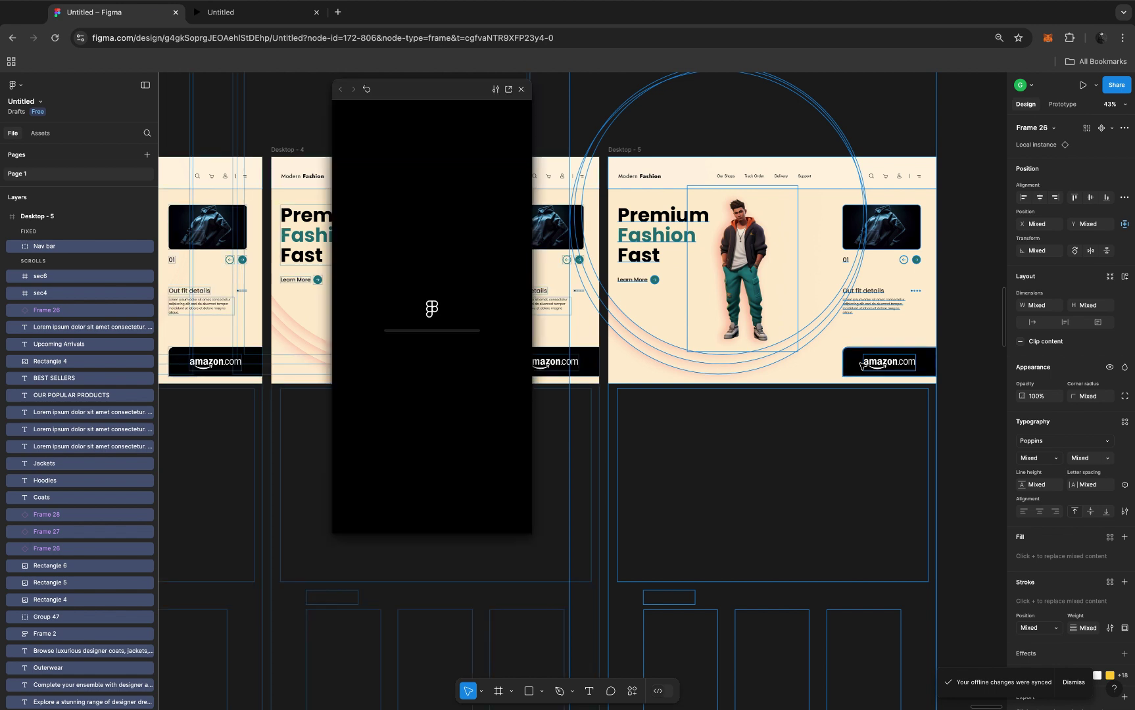
left_click(521, 89)
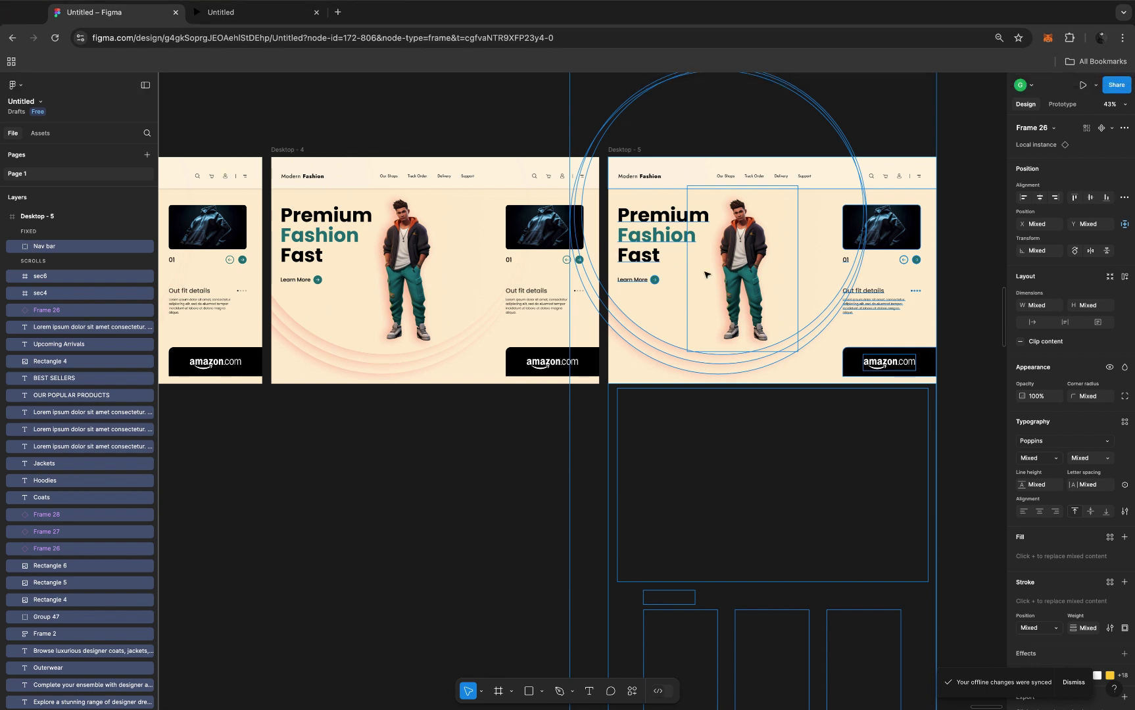
left_click(859, 356)
left_click_drag(860, 356, 857, 129)
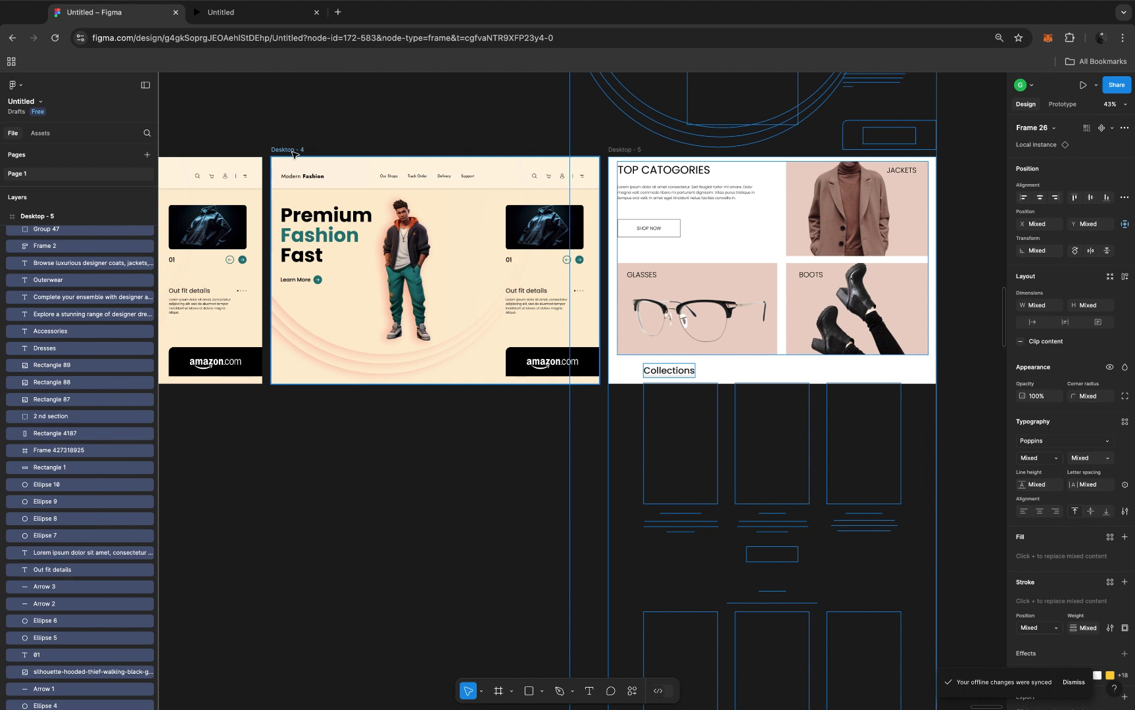
Turn off clip content on the Desktop - 4 frame so the Top Categories section below its hero can be edited
left_click(294, 154)
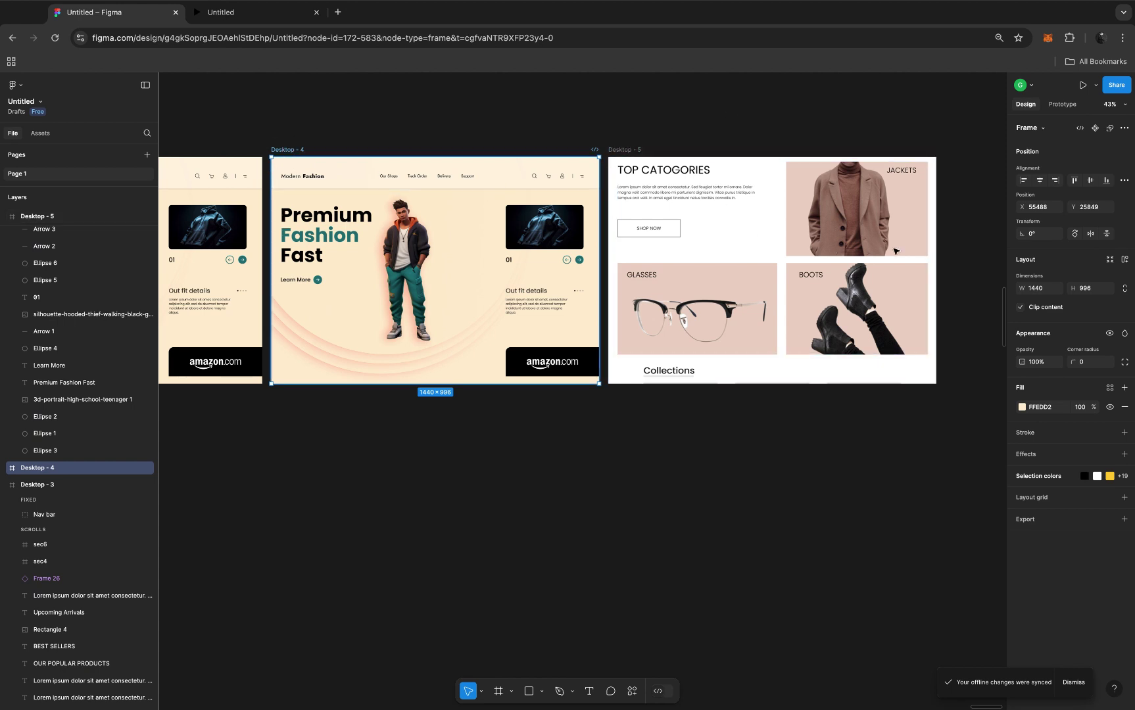
left_click(1021, 308)
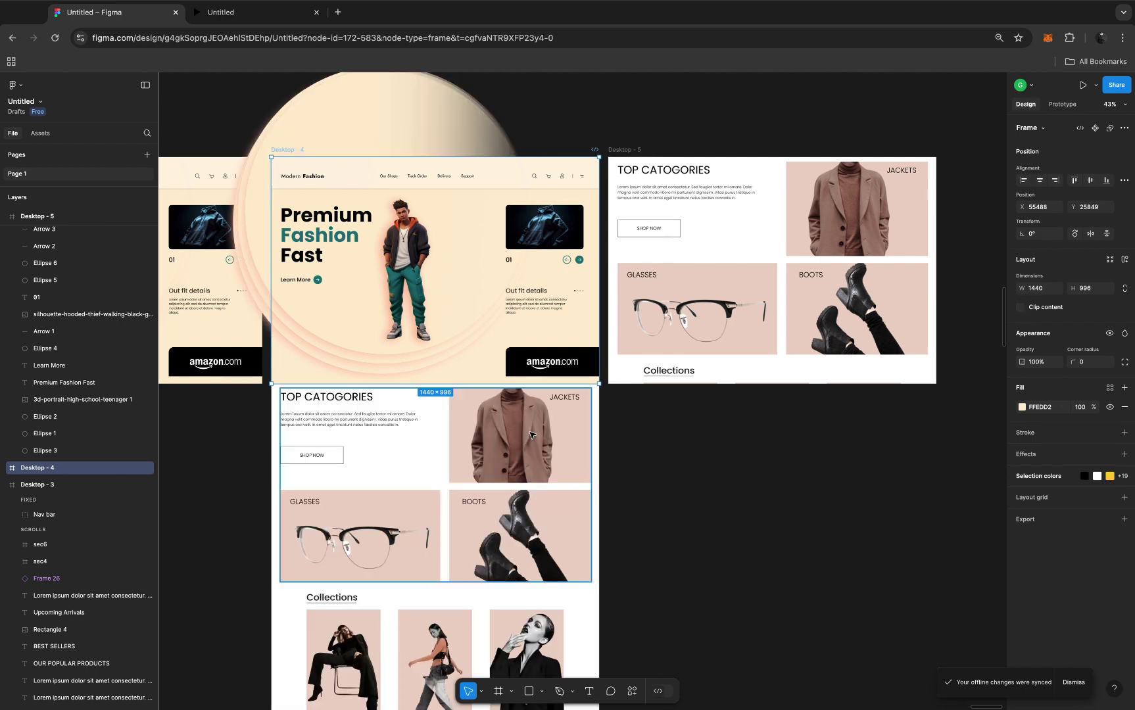
scroll(530, 435, "up", 3, "ctrl")
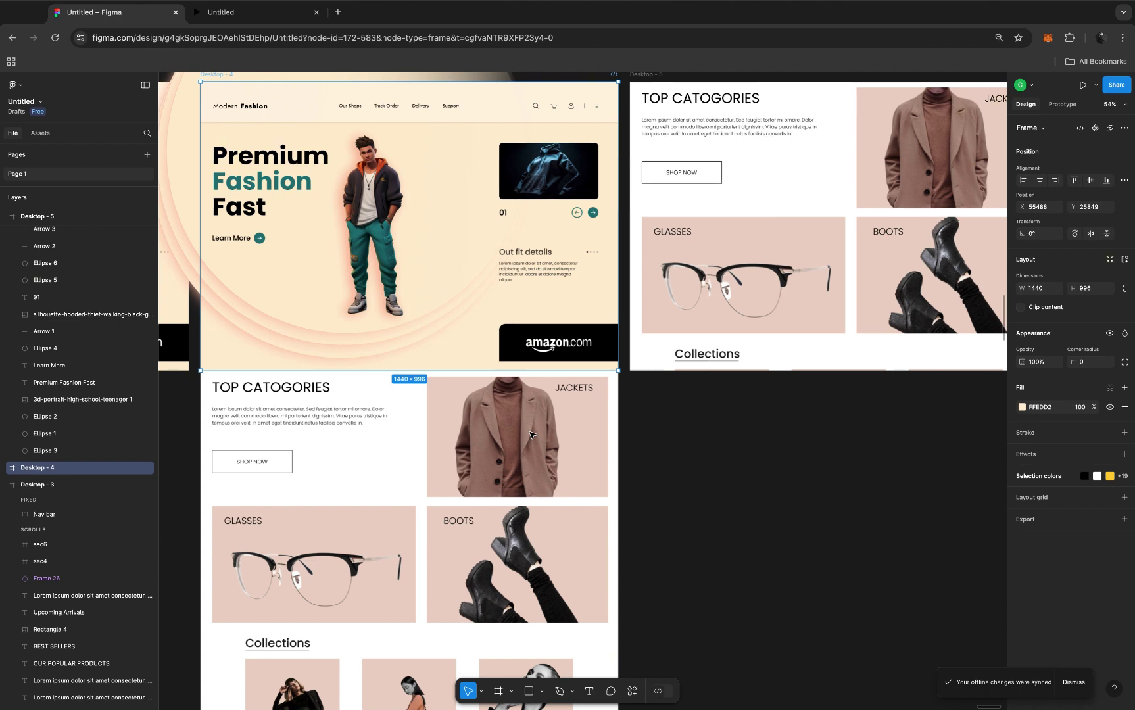
scroll(530, 435, "down", 1)
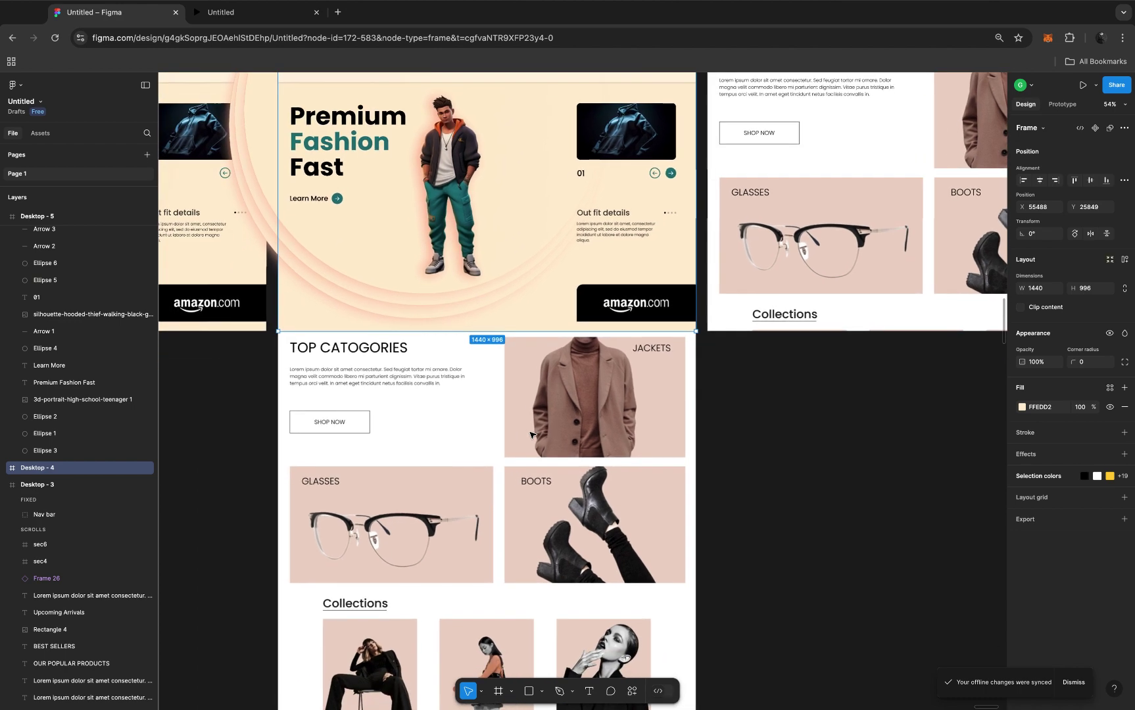
Scale the jackets image and its JACKETS label in Desktop - 4 proportionally down to about 212 × 141, keeping the upper-left corner fixed
left_click(590, 409)
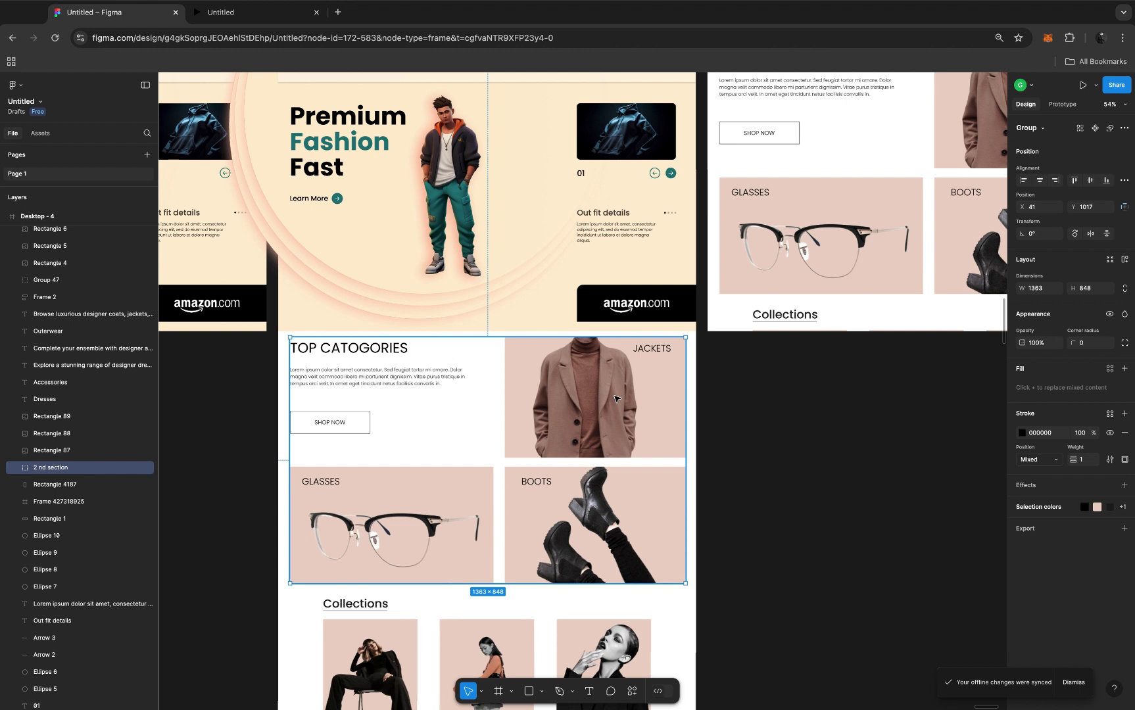
left_click(617, 399)
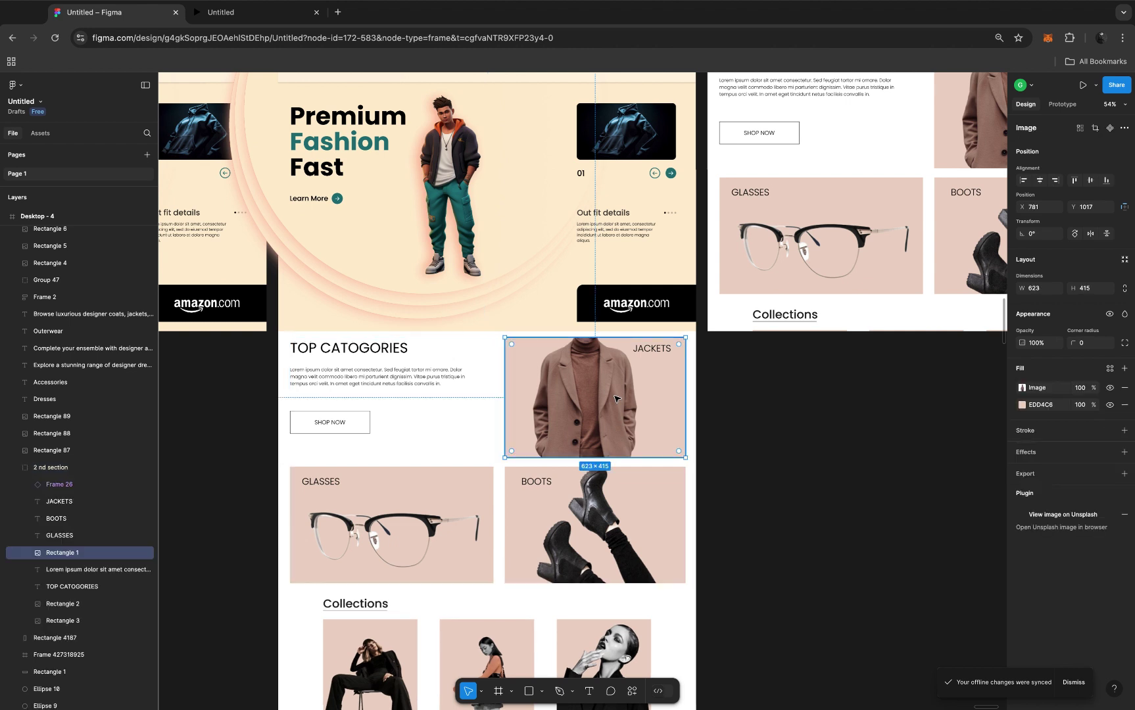
left_click(674, 350, "shift")
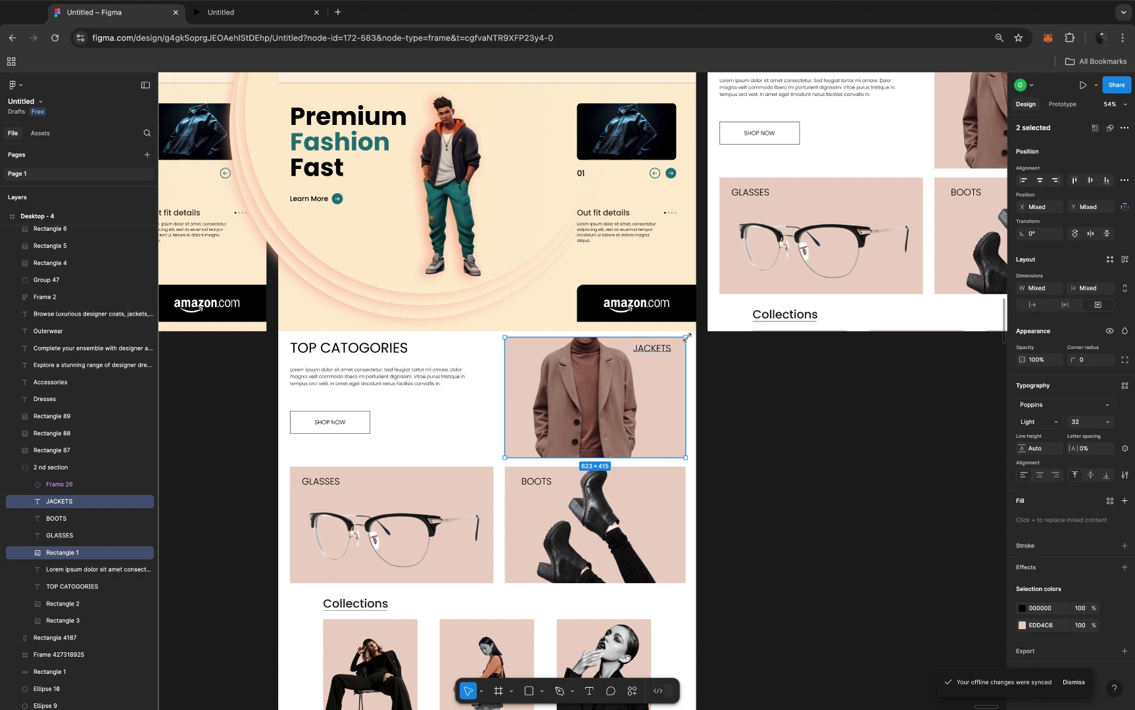
key("k")
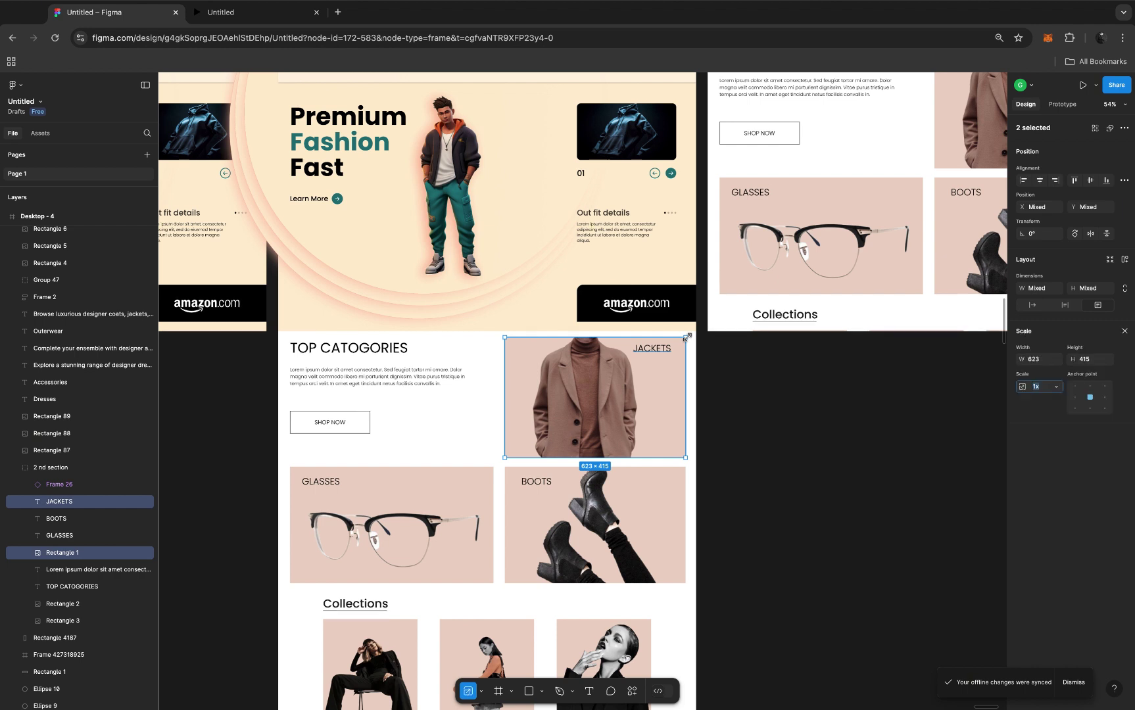
left_click(687, 455)
left_click_drag(620, 411, 556, 380)
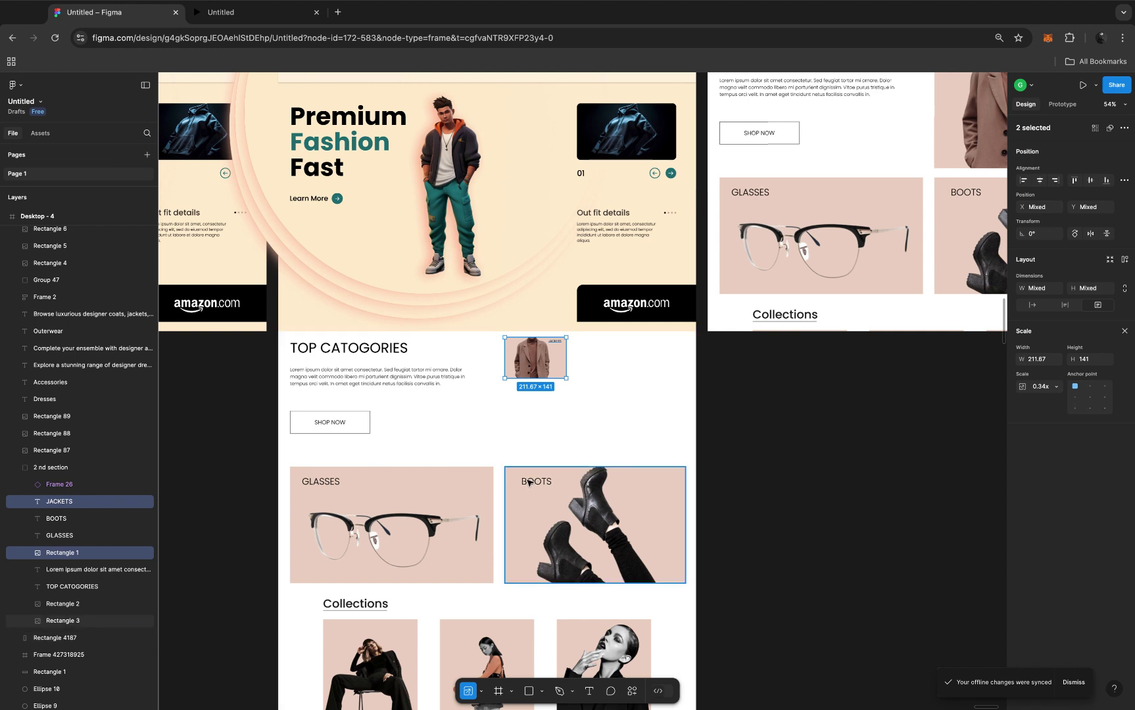
Scale the boots image together with its BOOTS label down to about 211 × 136, keeping the lower-right corner fixed
left_click(529, 483)
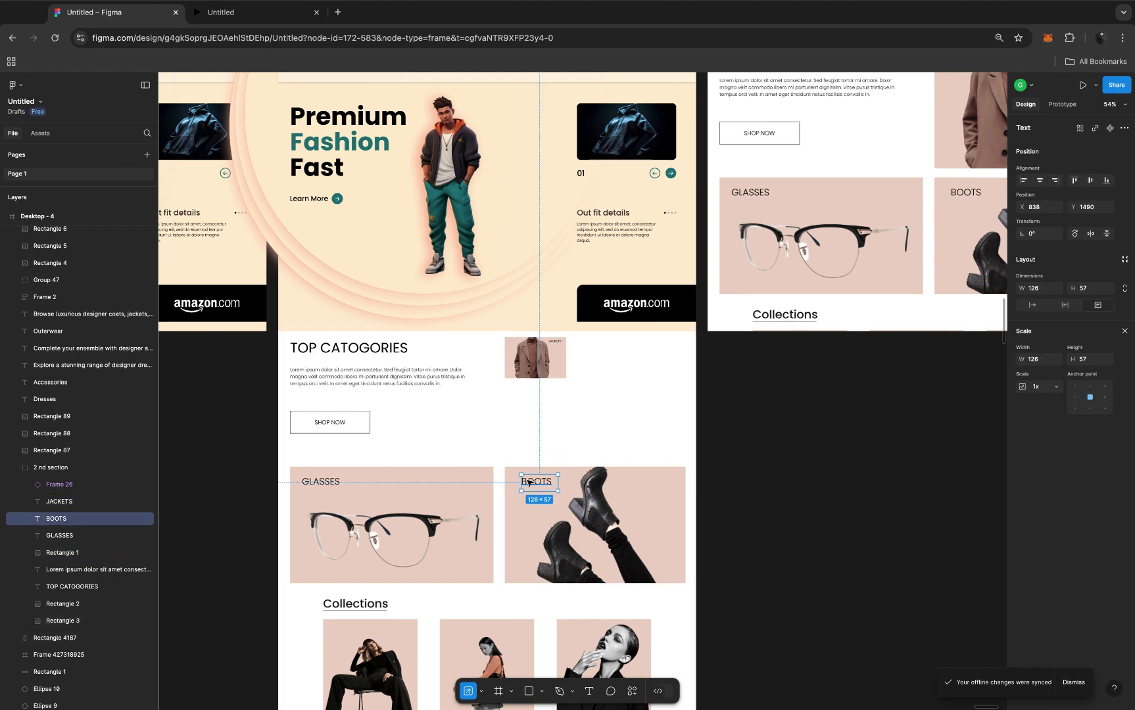
left_click(595, 501, "shift")
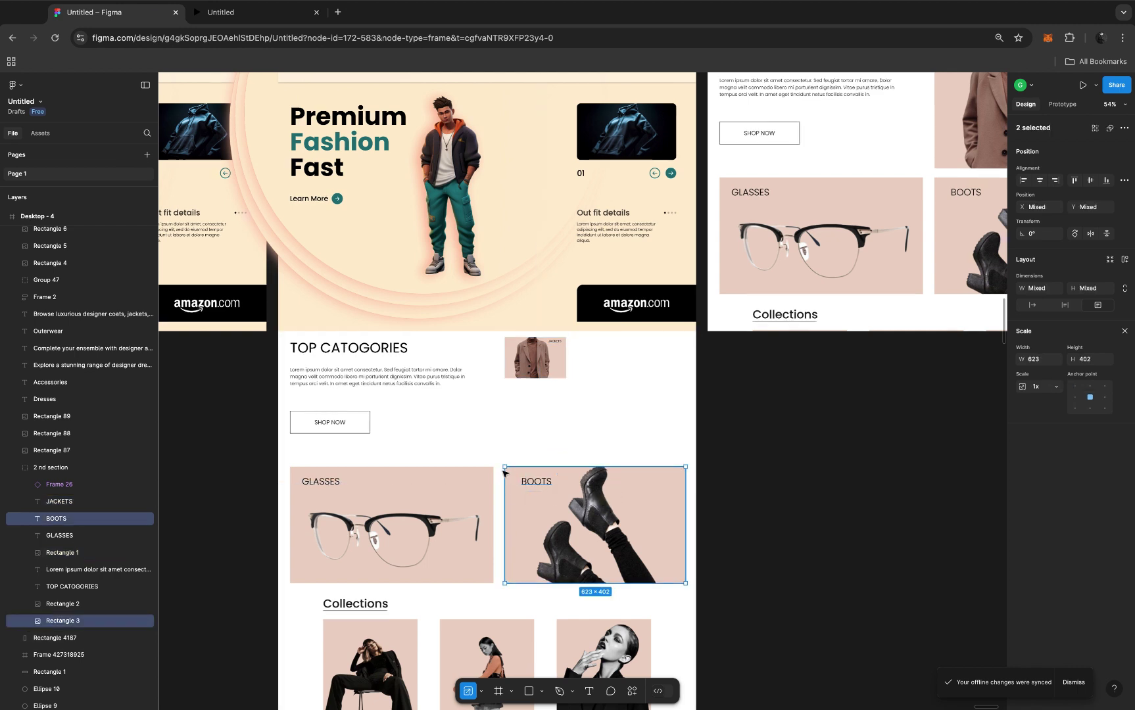
left_click_drag(504, 467, 631, 545)
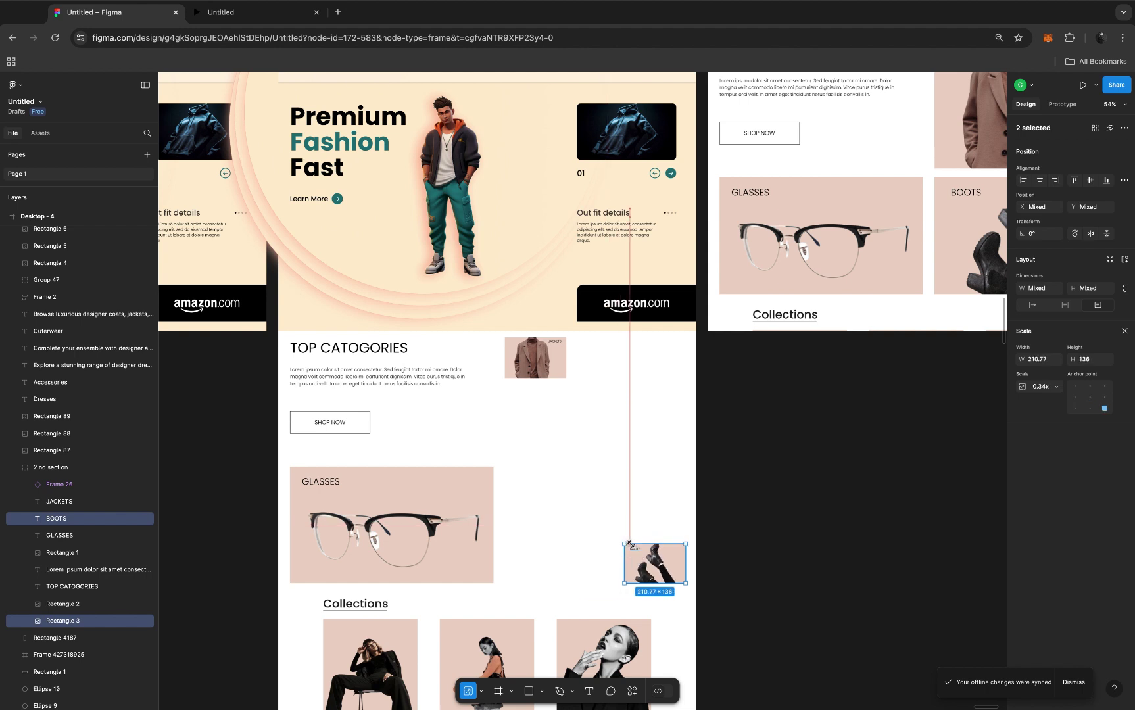
Scale the glasses image together with its GLASSES label up to about 890 × 510, keeping the lower-left corner fixed
left_click(333, 484)
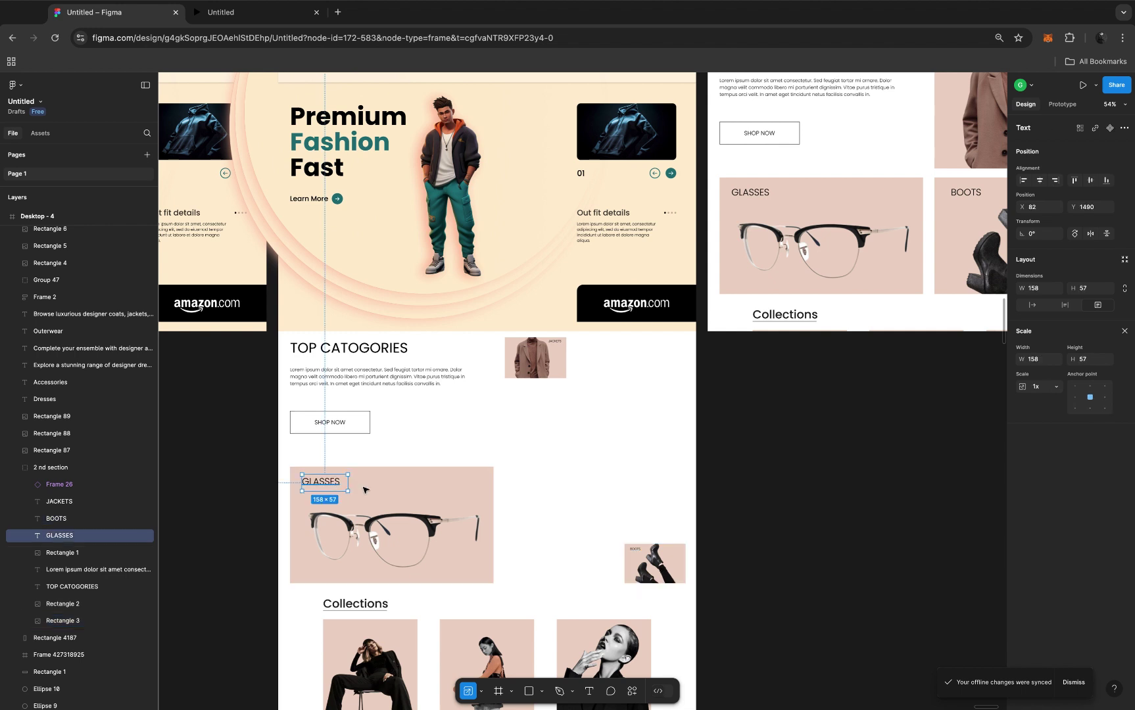
left_click(416, 523, "shift")
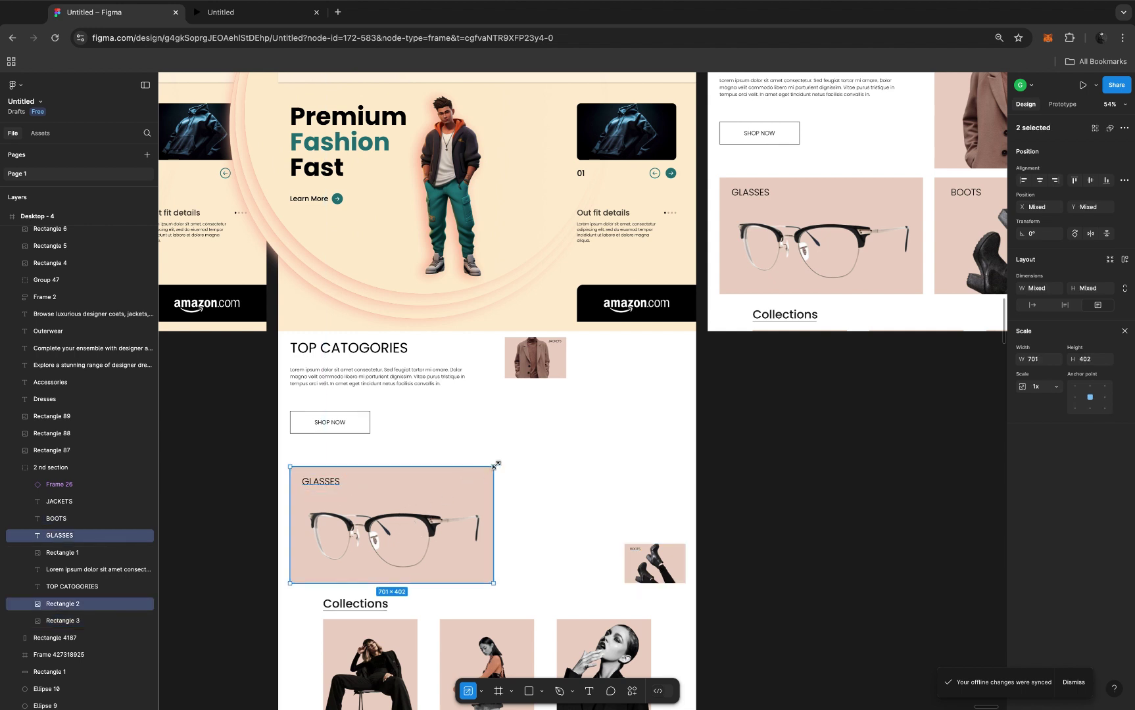
left_click_drag(494, 464, 546, 439)
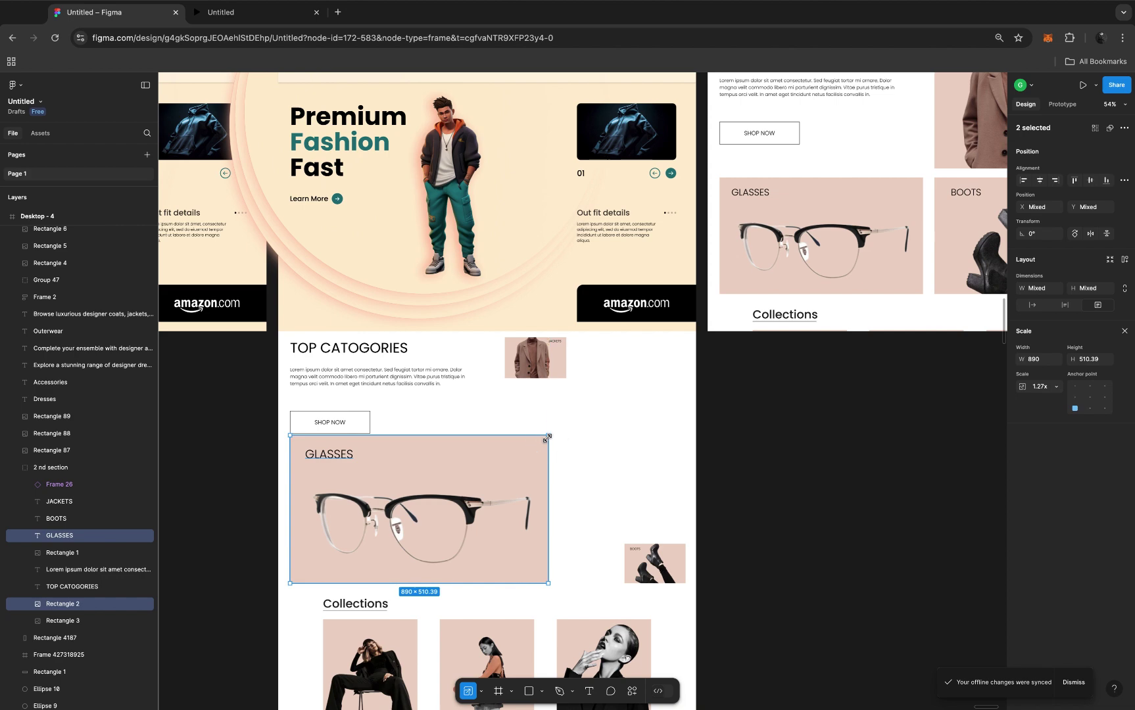
Select the whole Desktop - 4 frame, leave the Scale tool and turn its clip content back on
scroll(546, 438, "down", 5)
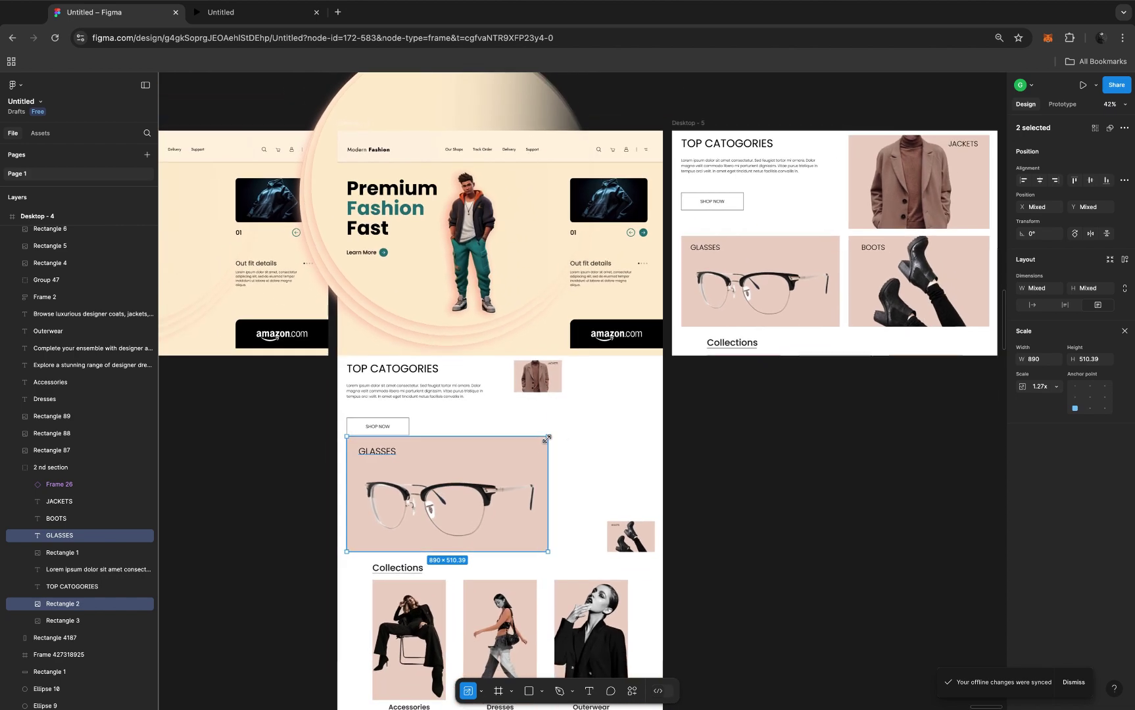
scroll(546, 439, "down", 2)
left_click_drag(236, 270, 235, 271)
scroll(436, 213, "up", 1)
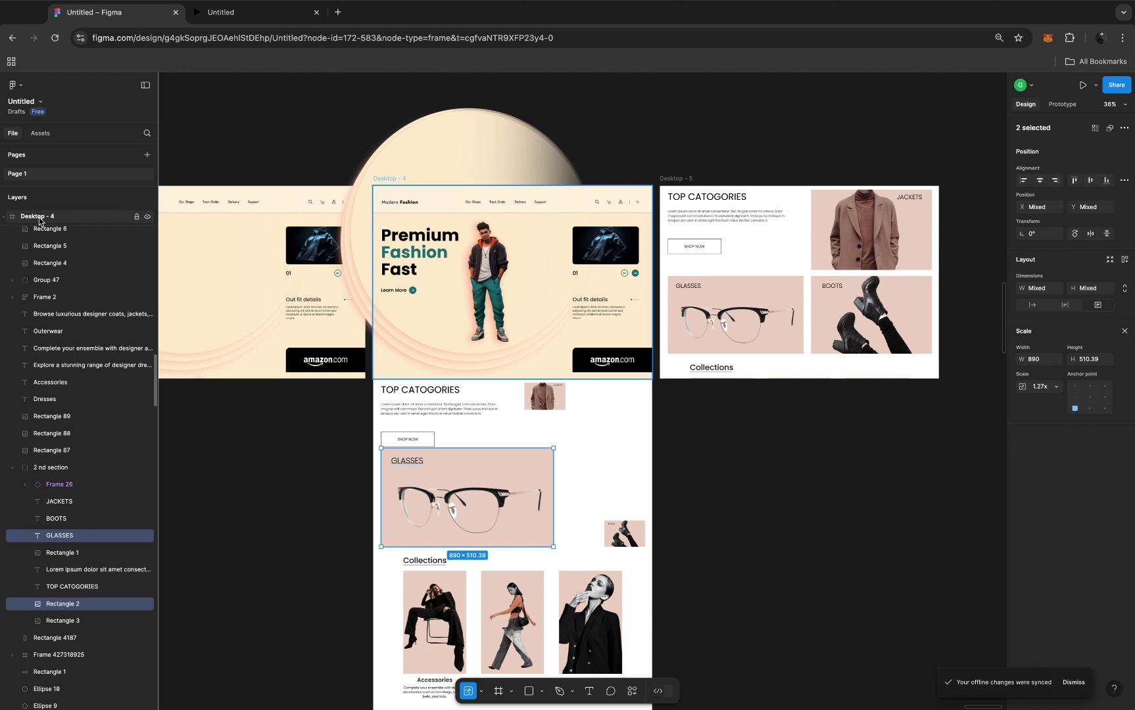
left_click(357, 210)
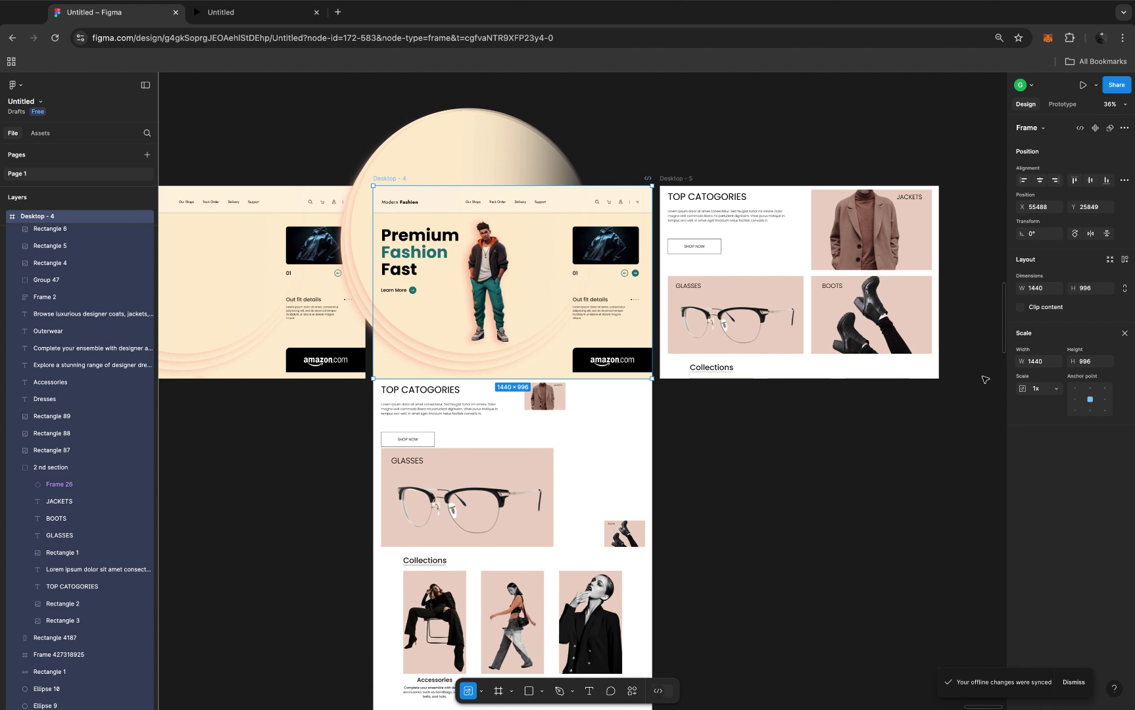
key("v")
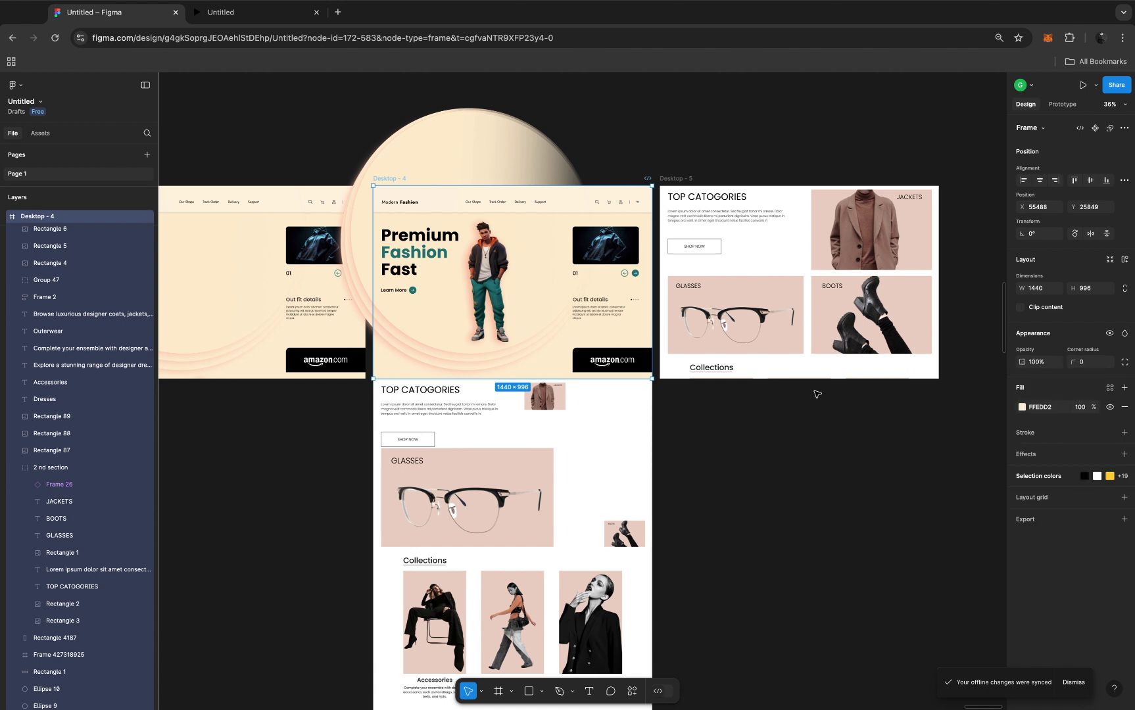
left_click(1023, 309)
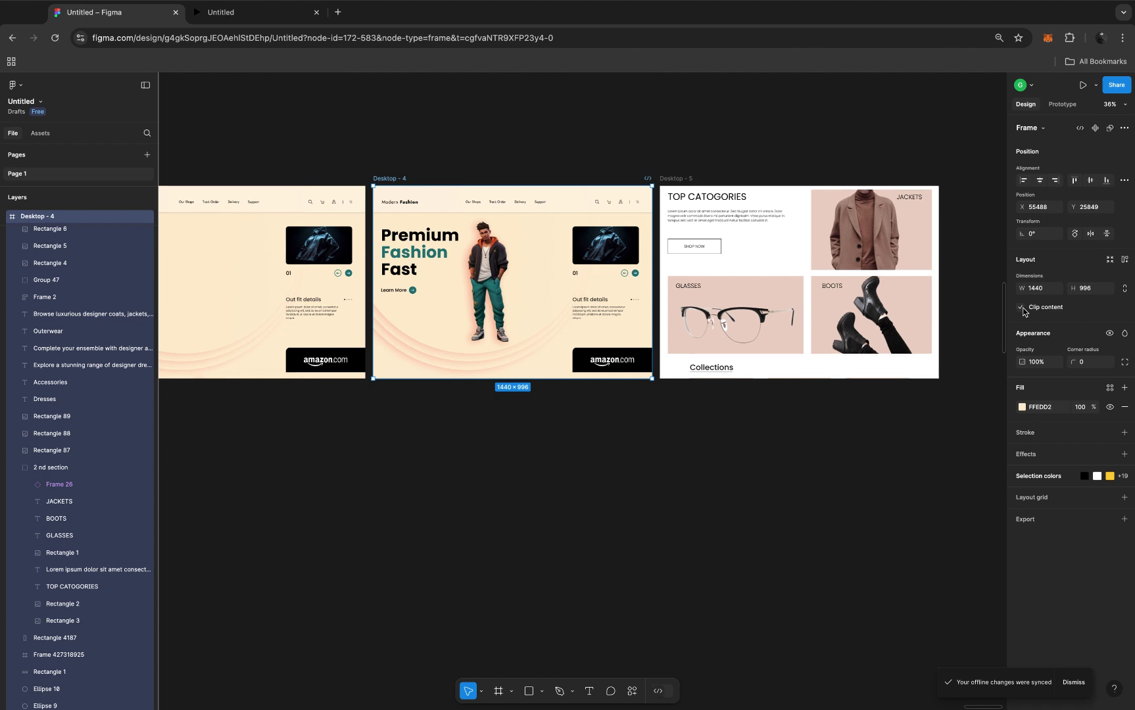
Connect Desktop - 4 to Desktop - 5 with a Key/Gamepad trigger on the down arrow, keeping Smart animate, Ease in and out, 1000ms
left_click(1064, 106)
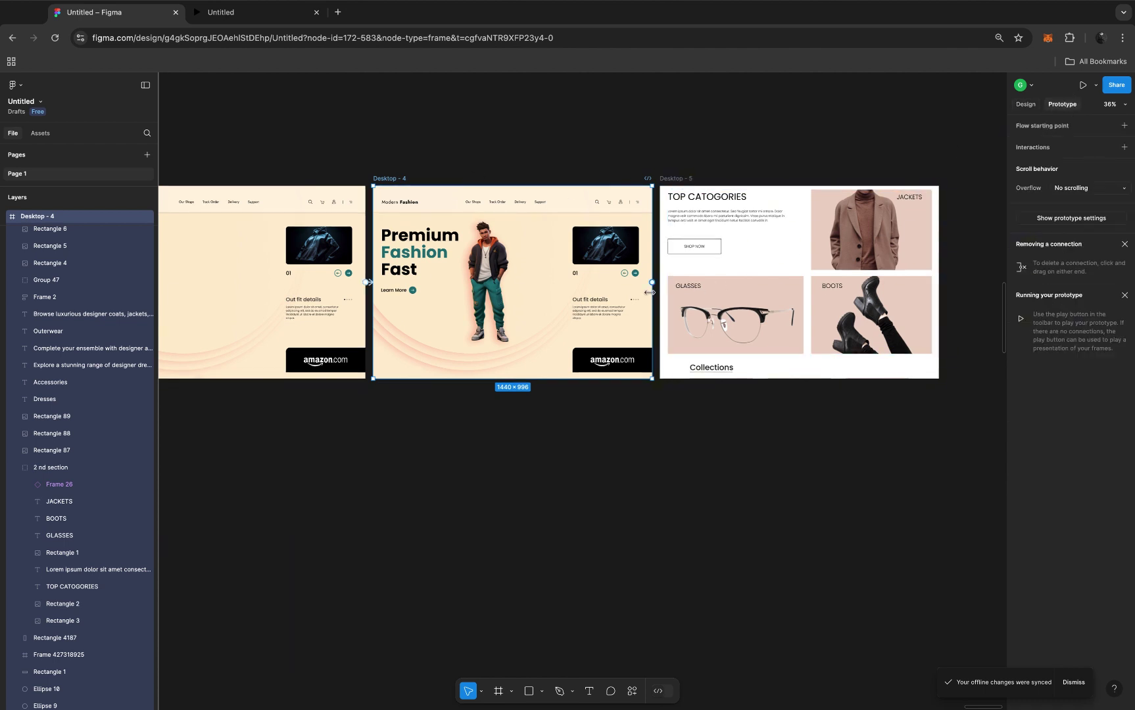
left_click_drag(653, 284, 678, 288)
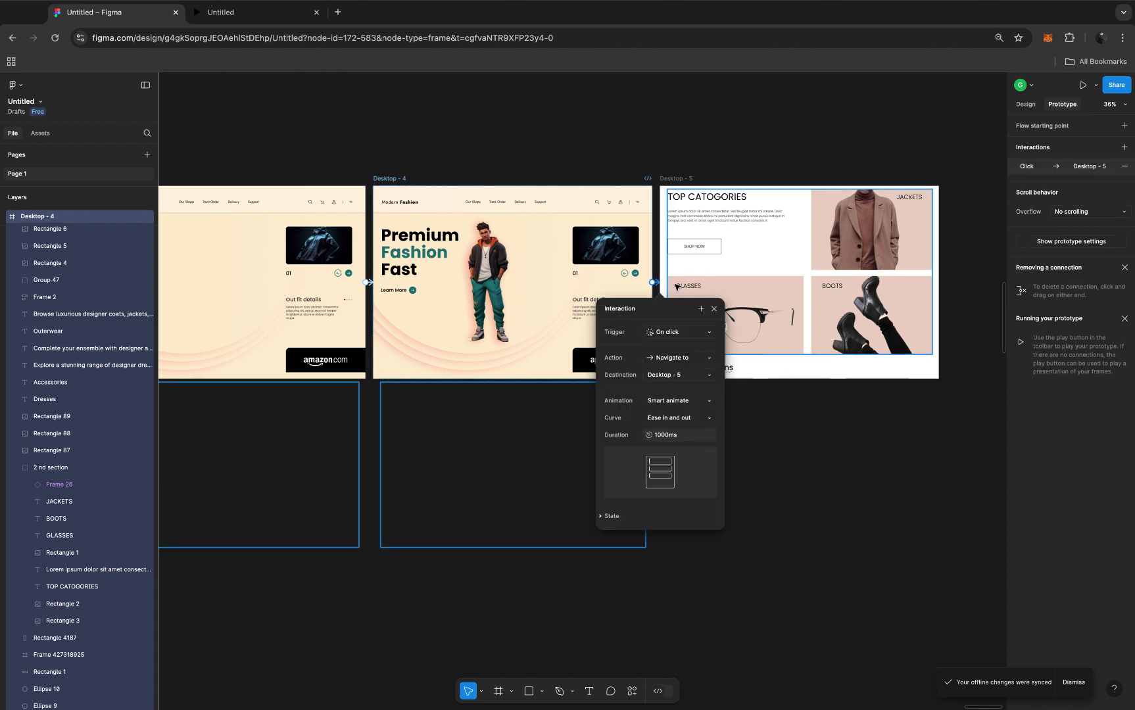
left_click(690, 335)
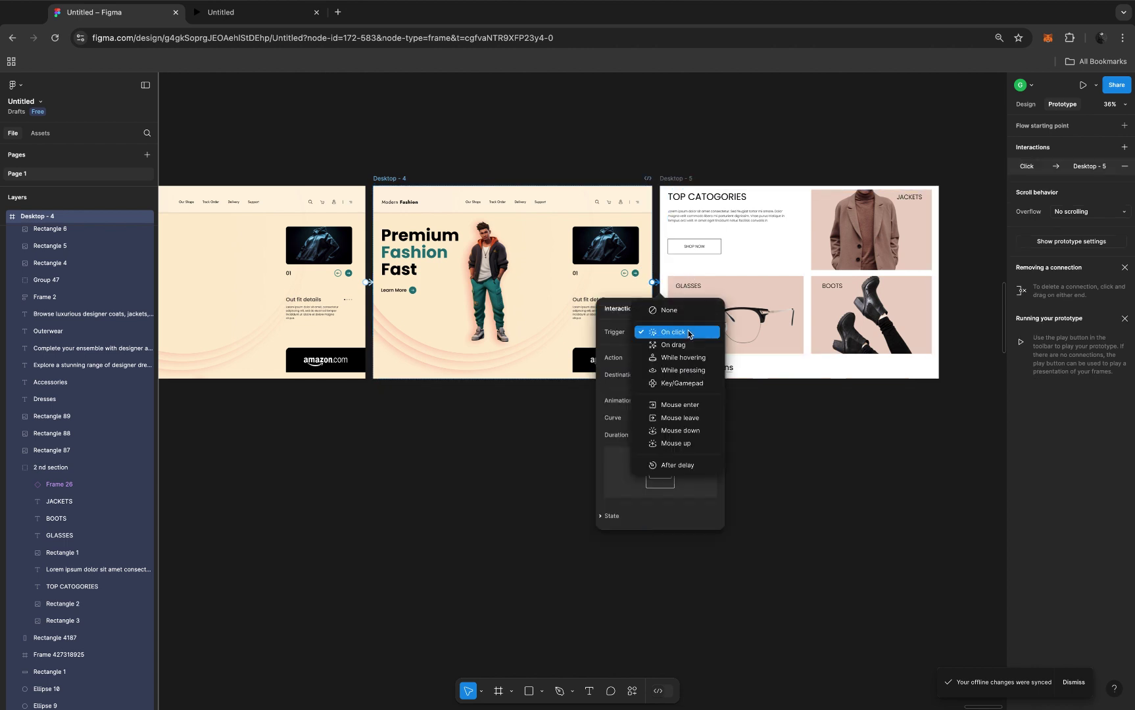
left_click(704, 383)
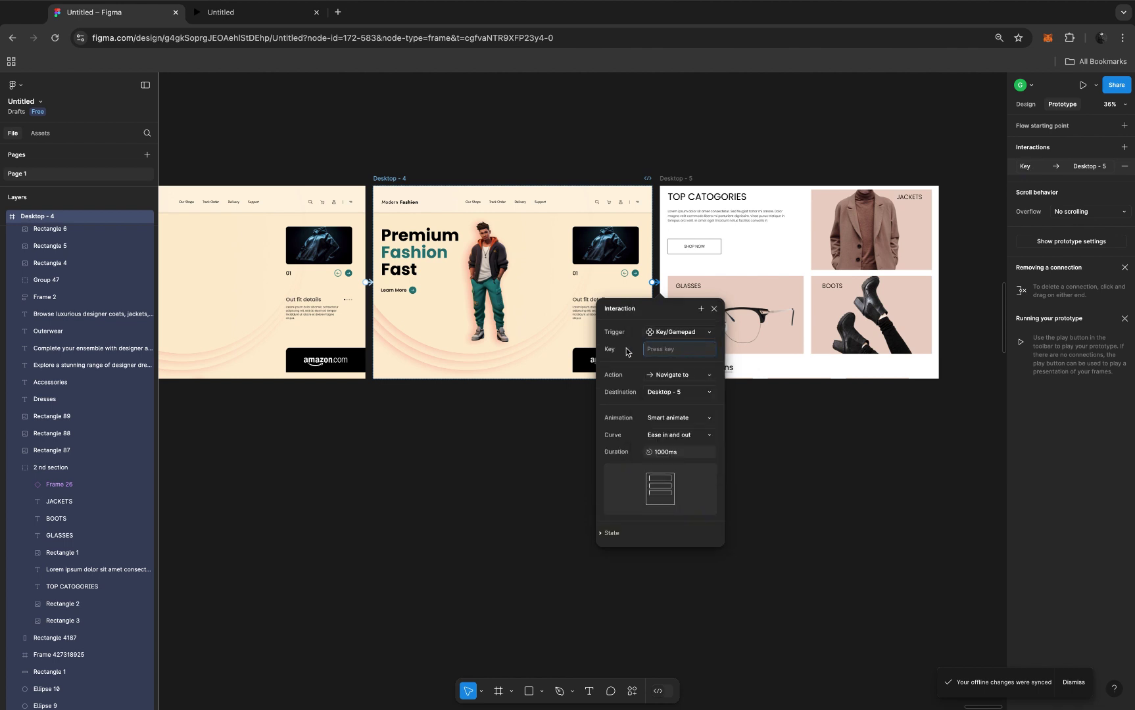
left_click(674, 352)
key("Down")
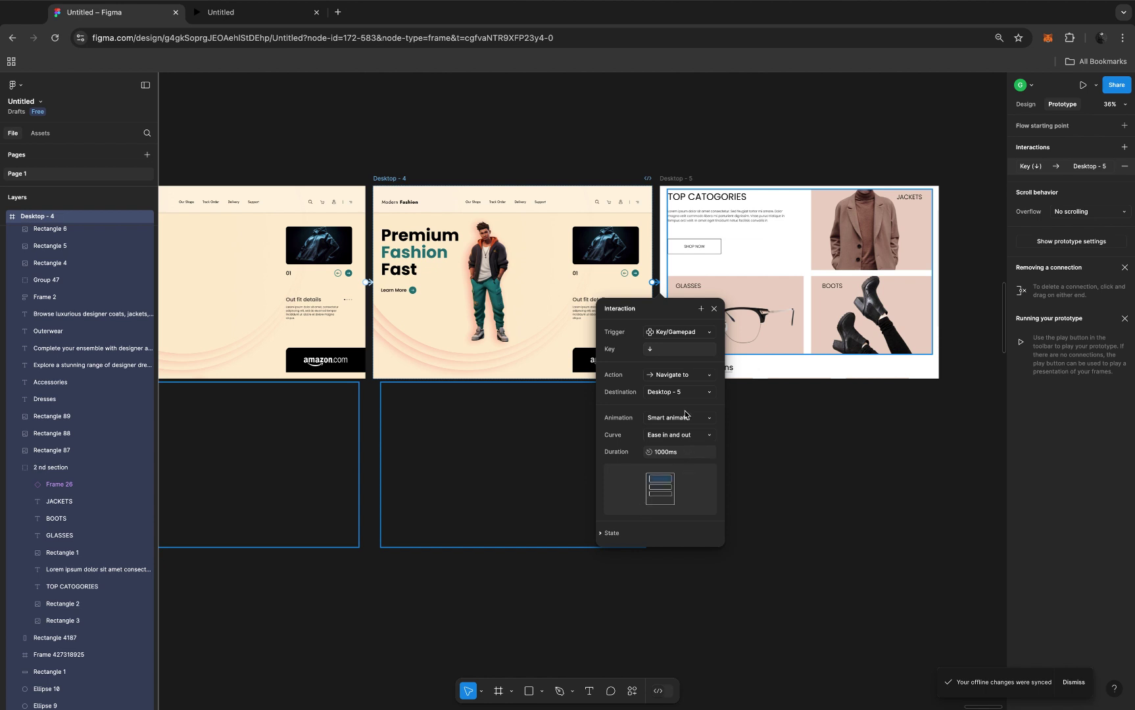
left_click(715, 310)
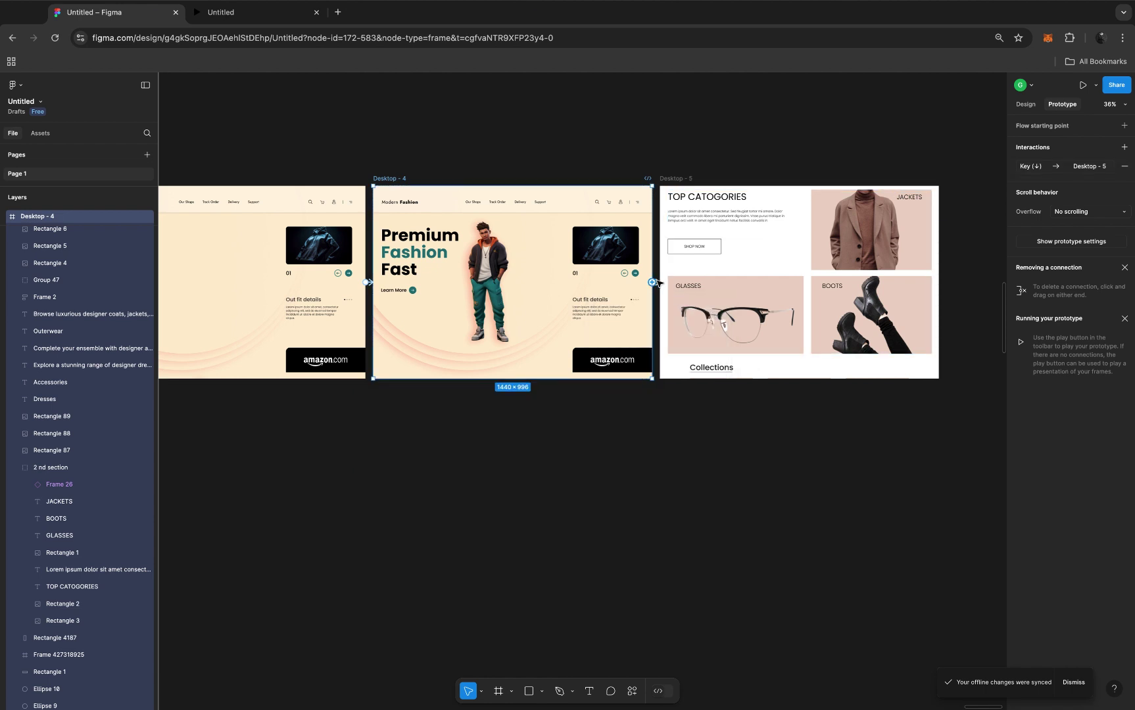
scroll(657, 282, "up", 3)
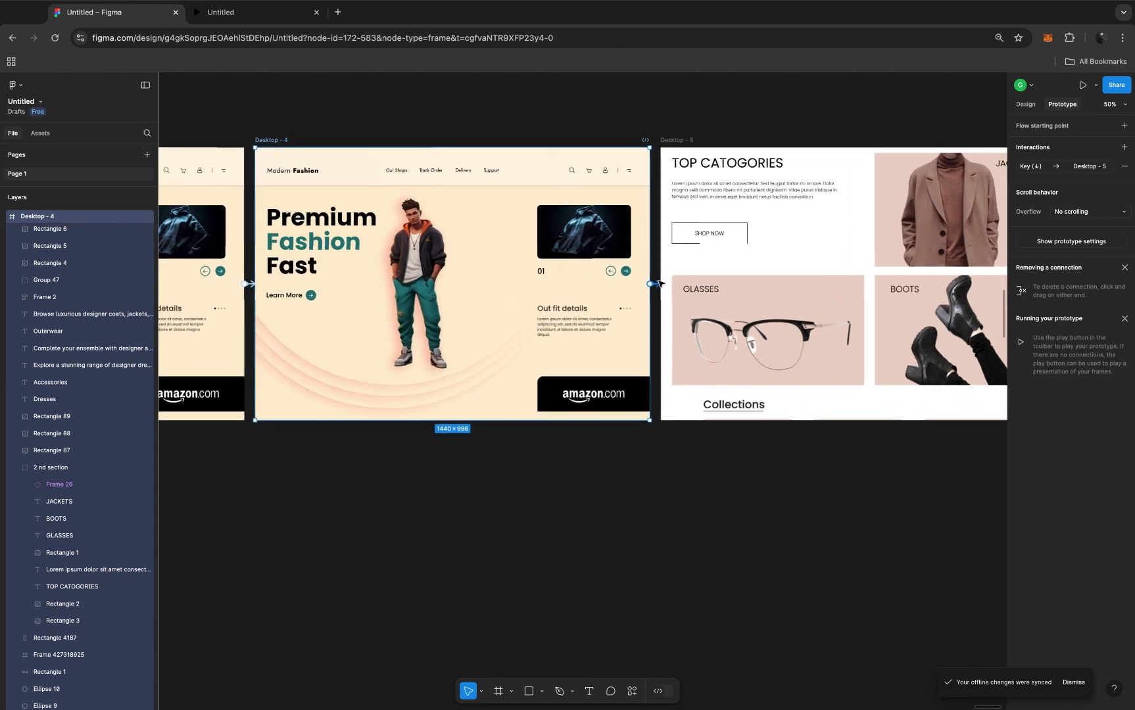
left_click(657, 283)
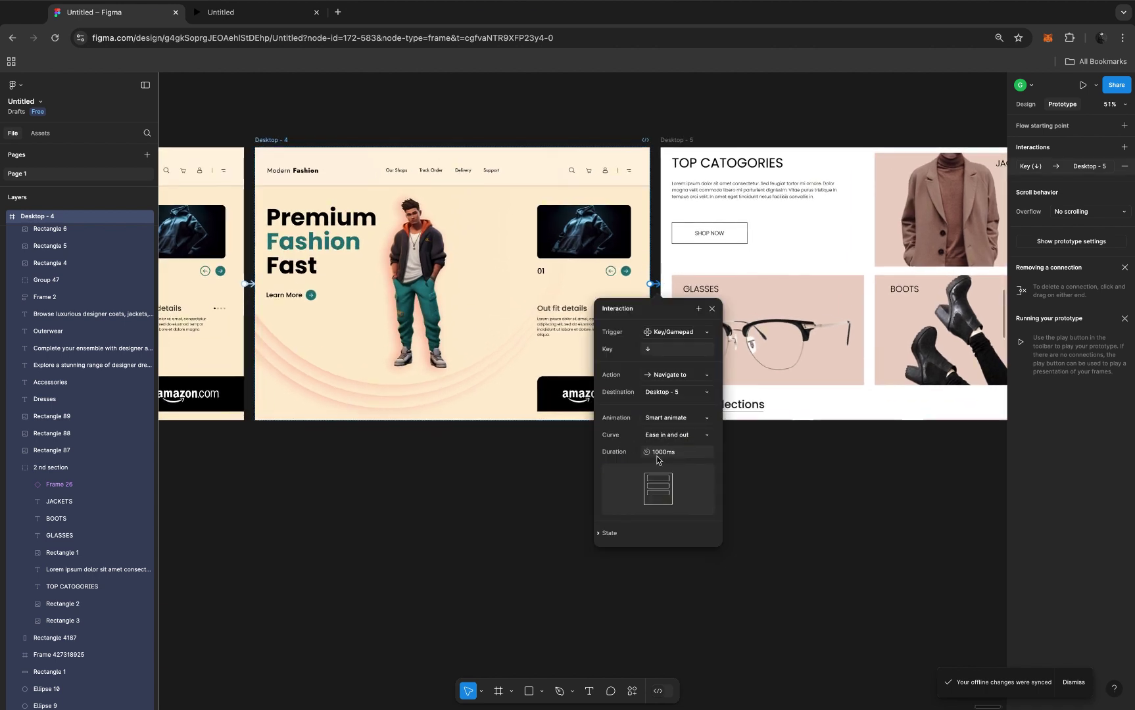
left_click(712, 309)
Play the prototype from the Desktop - 4 frame and trigger the transition to the Top Categories section
scroll(711, 312, "down", 3)
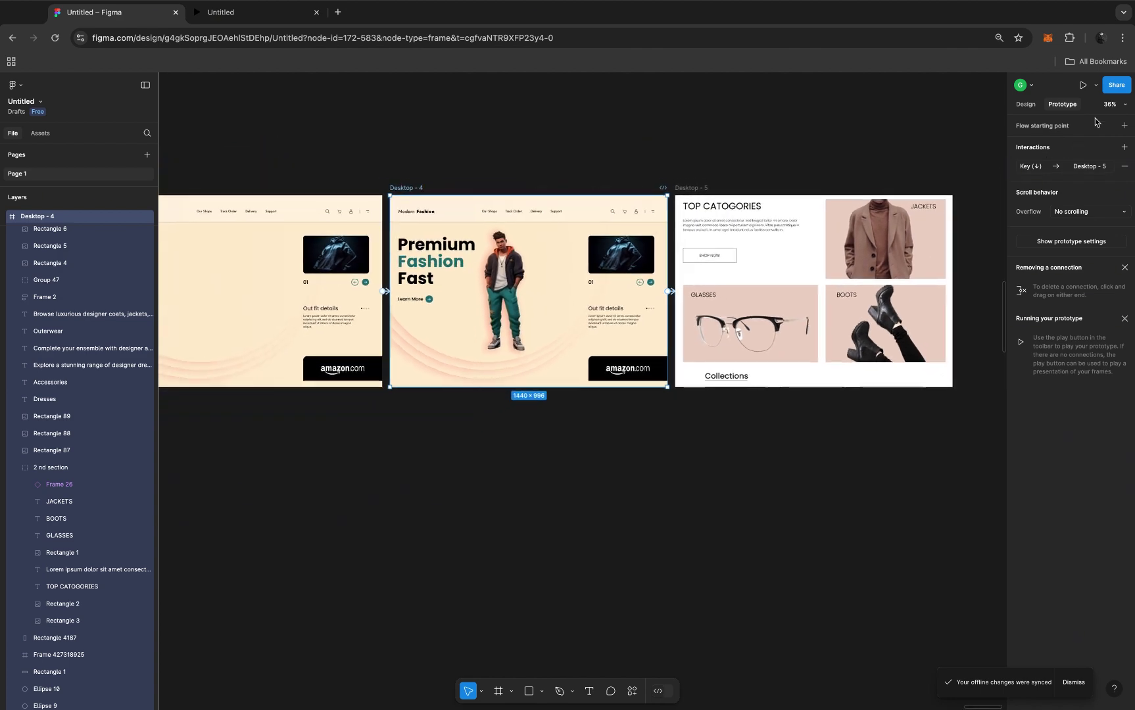
left_click(1083, 86)
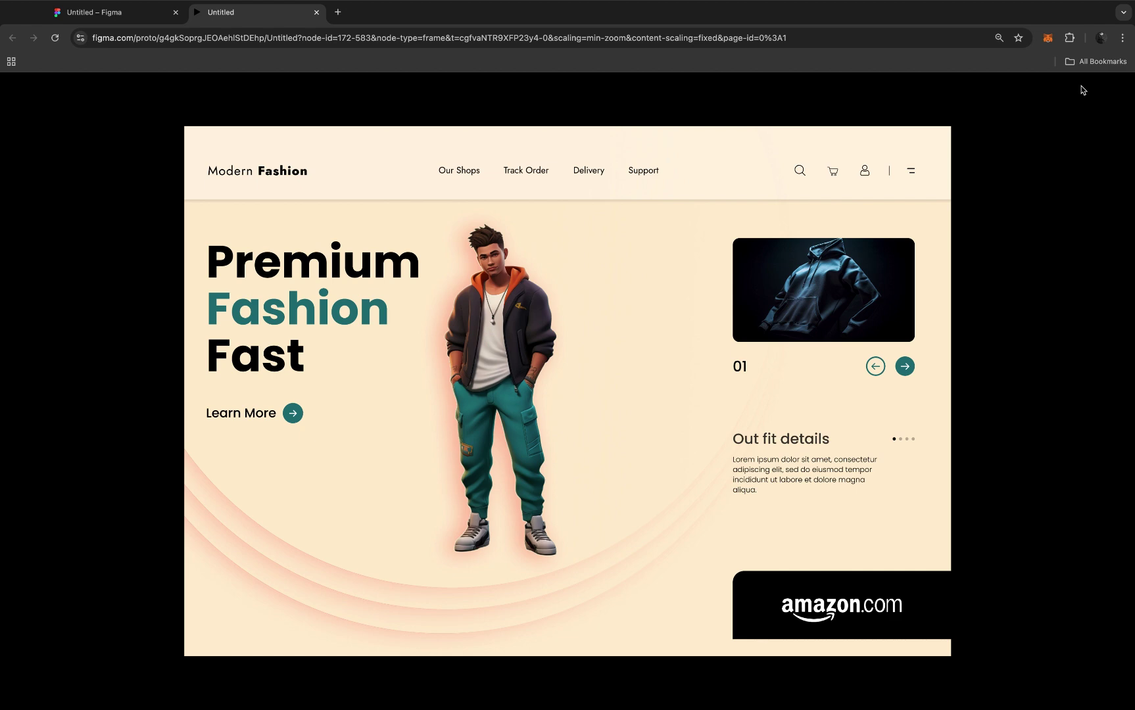
mouse_move(1069, 129)
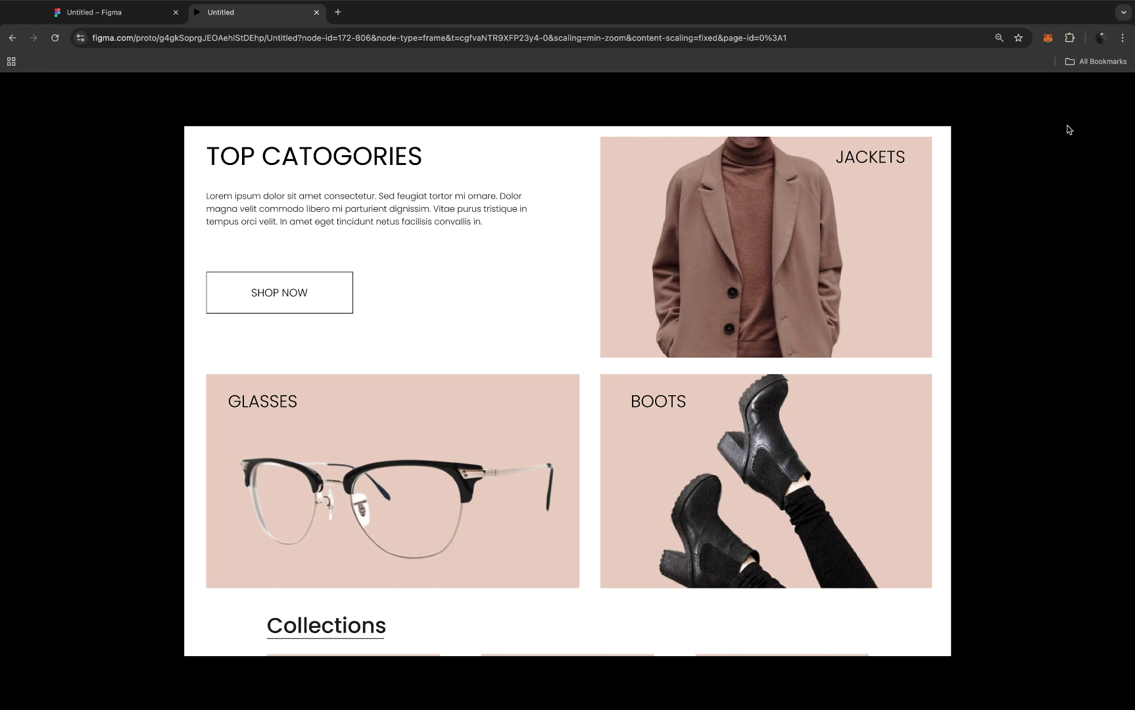
Return to the design file, select the Desktop - 5 frame and turn off its clip content
left_click(109, 19)
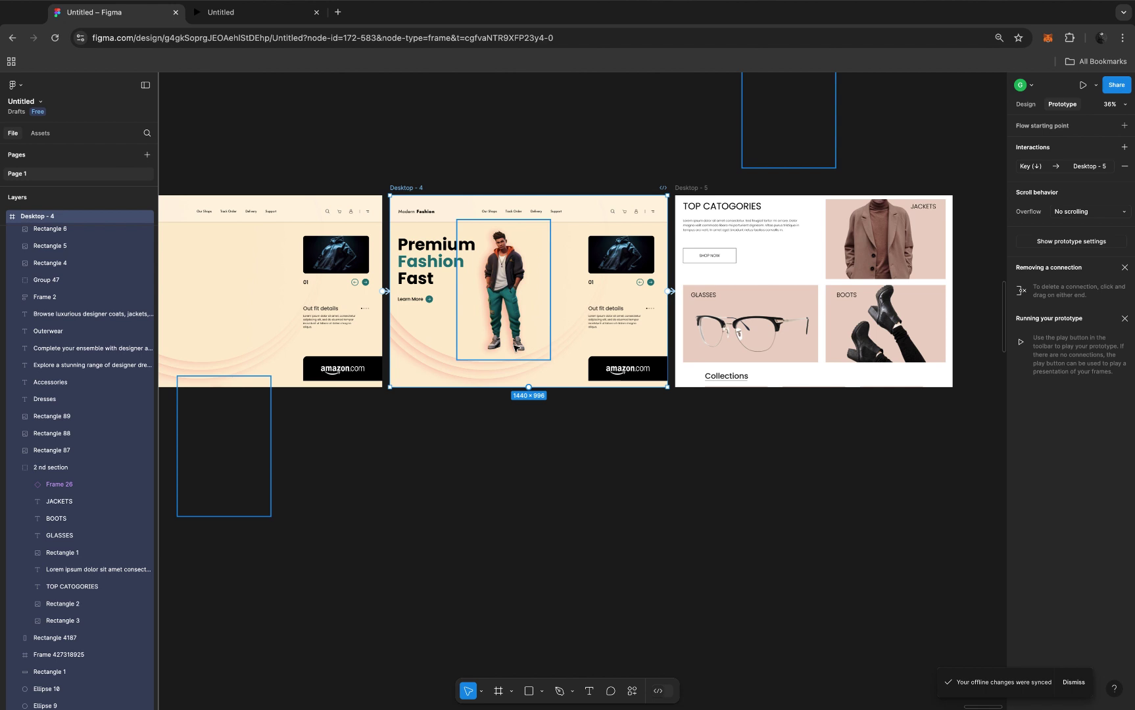
left_click(1026, 105)
scroll(888, 236, "right", 5)
scroll(888, 235, "up", 2)
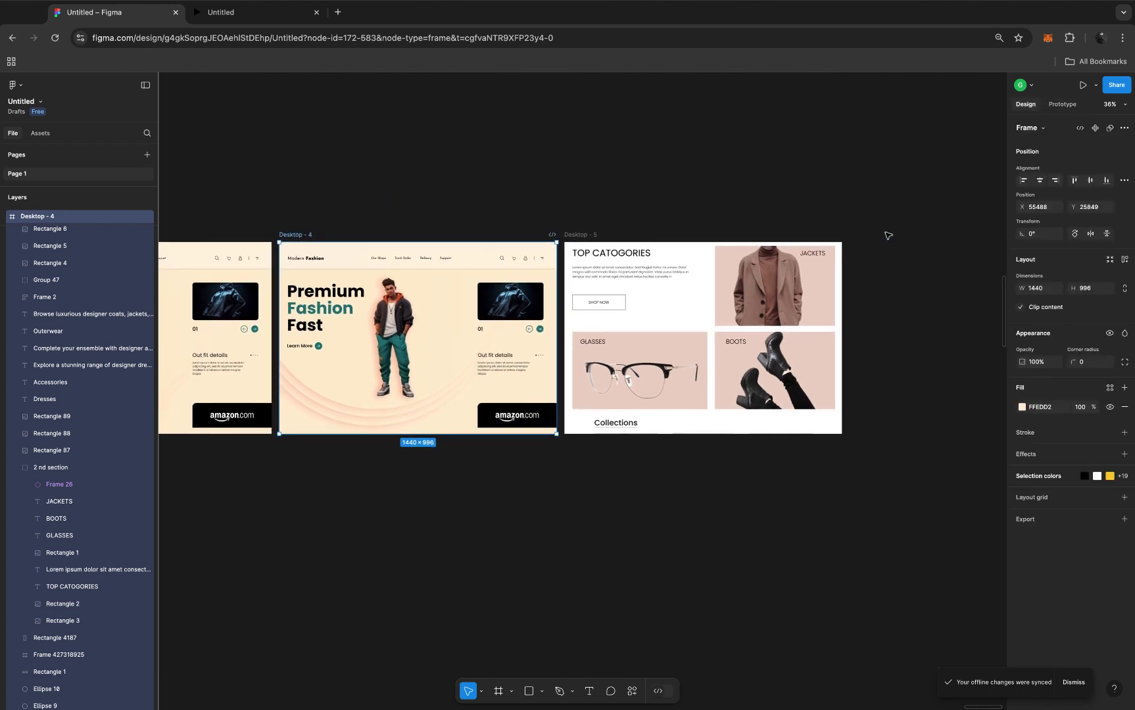
scroll(888, 236, "right", 2)
left_click(543, 247)
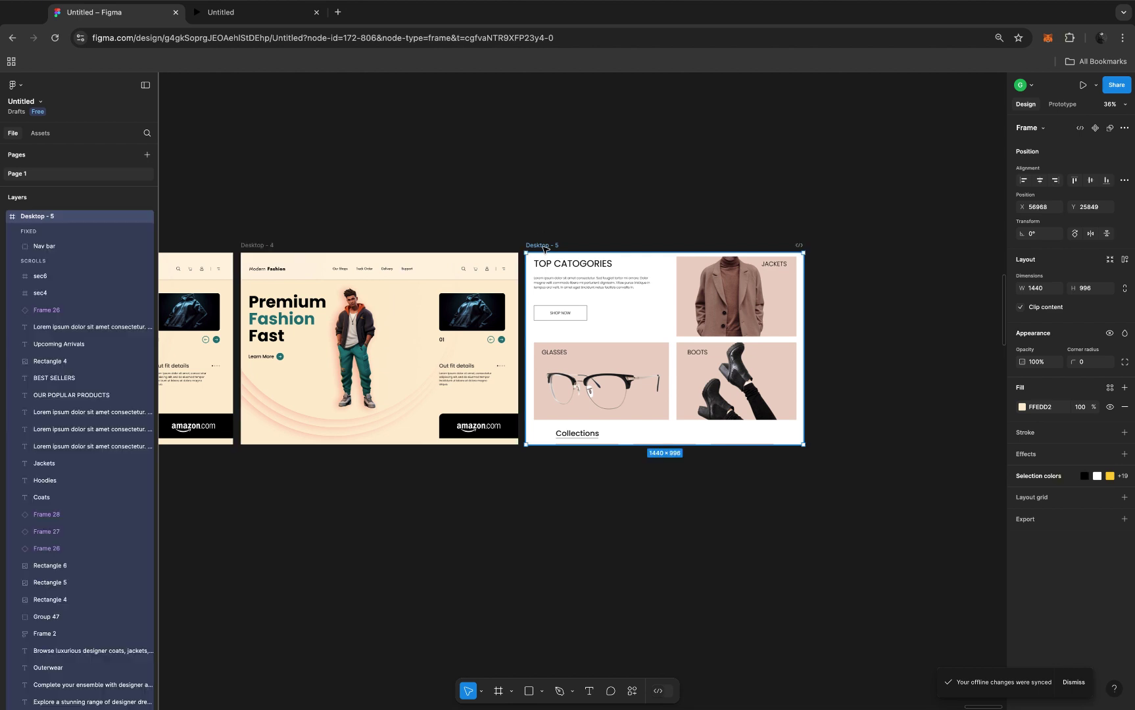
scroll(521, 265, "left", 5)
scroll(521, 265, "down", 1)
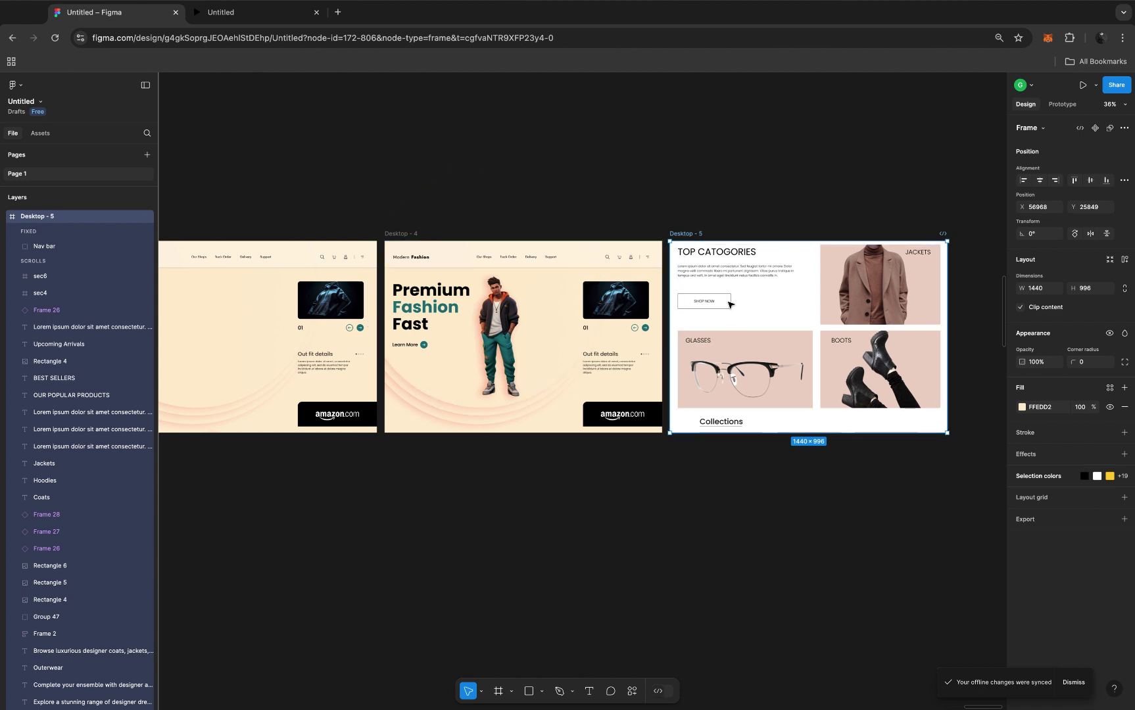
scroll(771, 346, "up", 3)
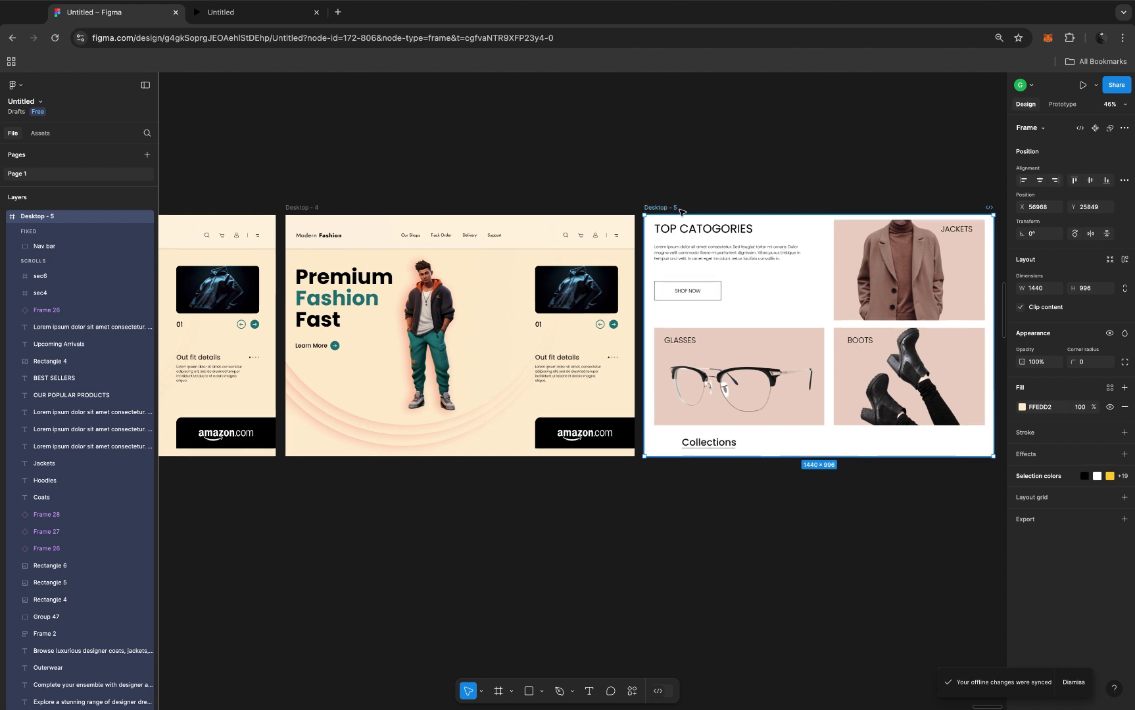
left_click(1022, 308)
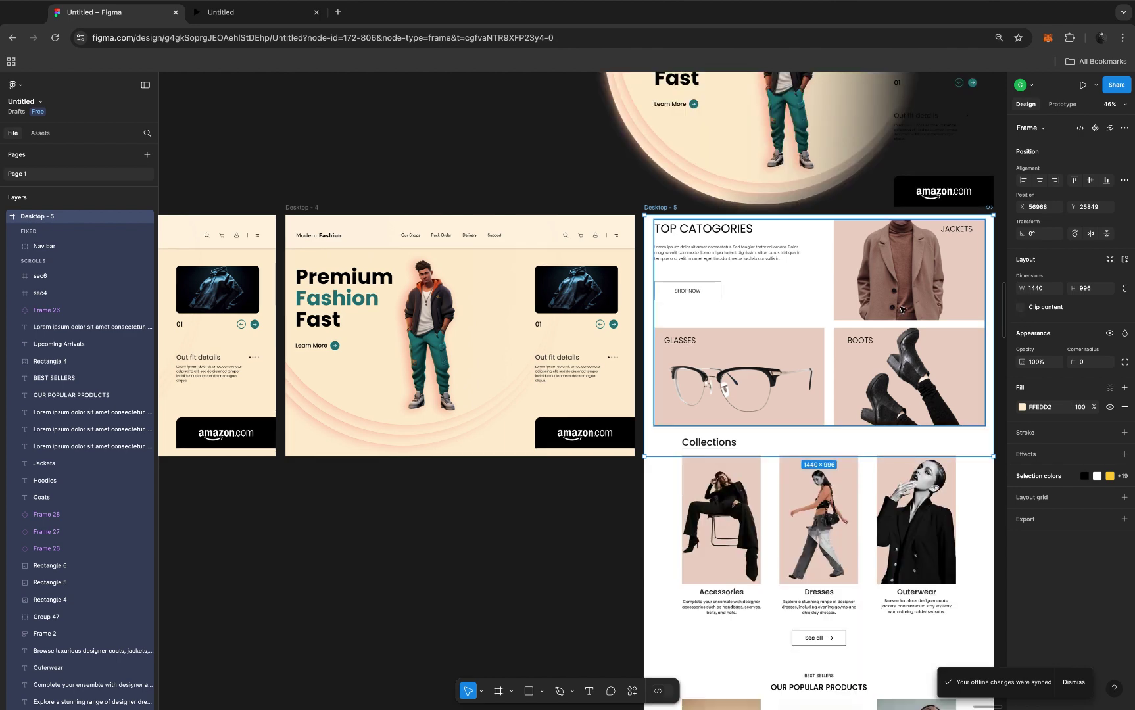
Move Desktop - 5's Premium Fashion Fast heading out past the frame's left side, to about X -583, Y -796
scroll(903, 309, "up", 2)
scroll(903, 309, "up", 4)
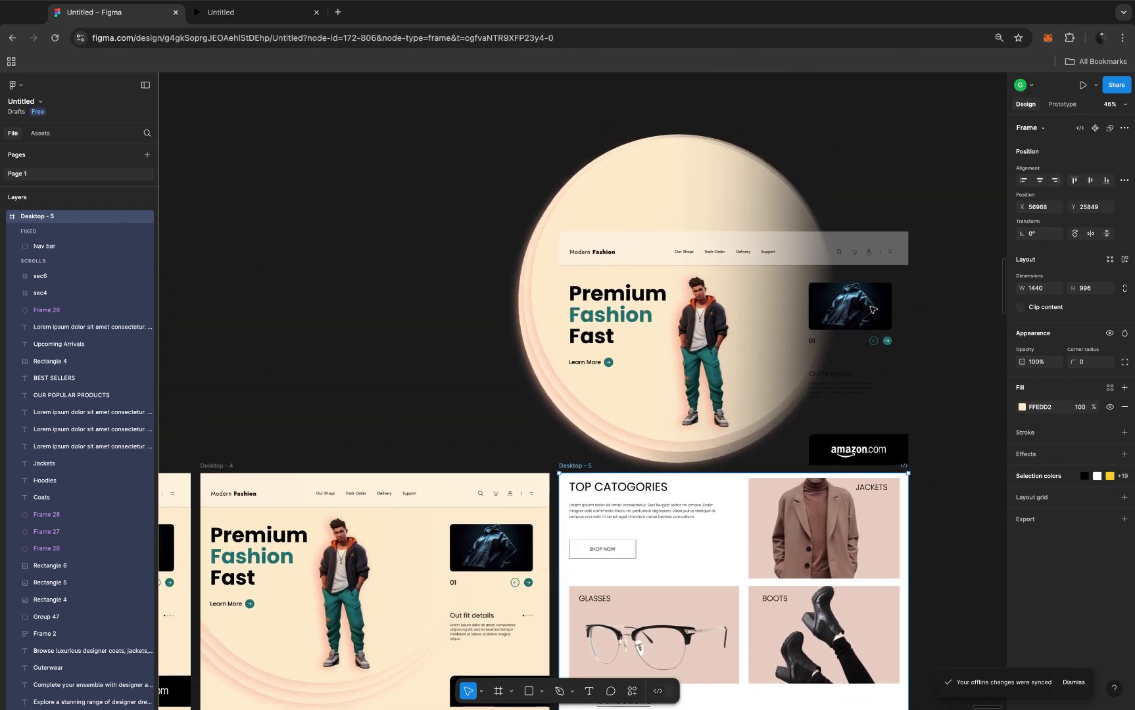
left_click(620, 299)
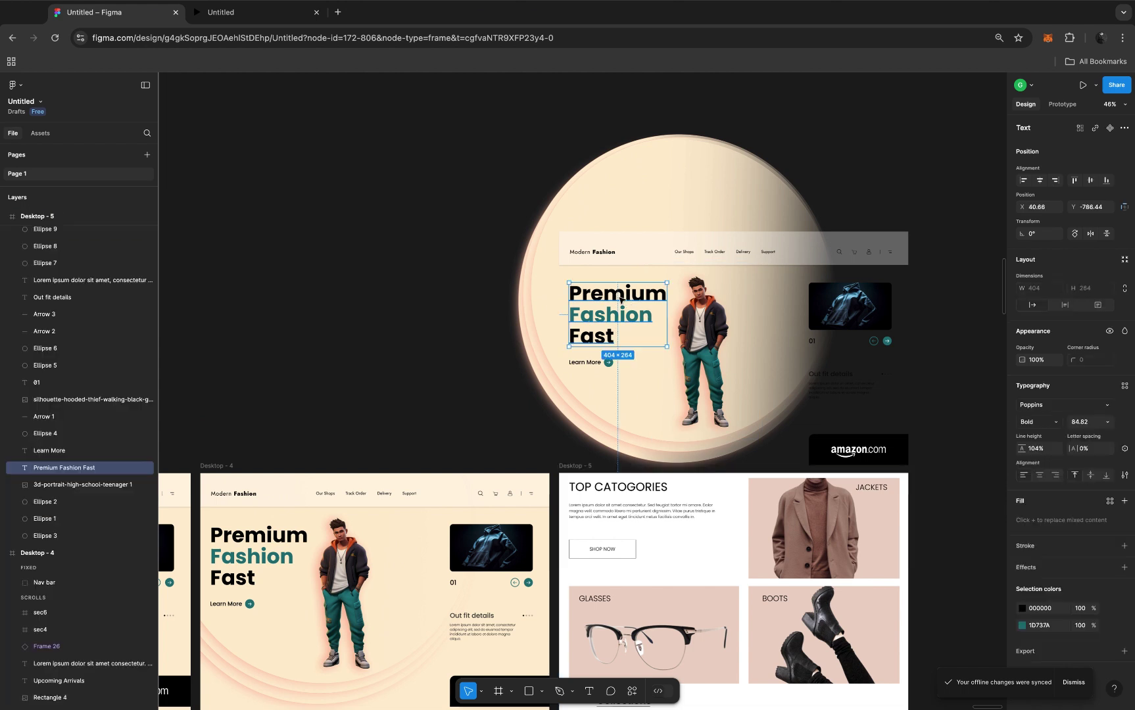
left_click(619, 298)
mouse_move(618, 296)
left_mouse_down()
mouse_move(586, 296)
mouse_move(604, 297)
left_mouse_up()
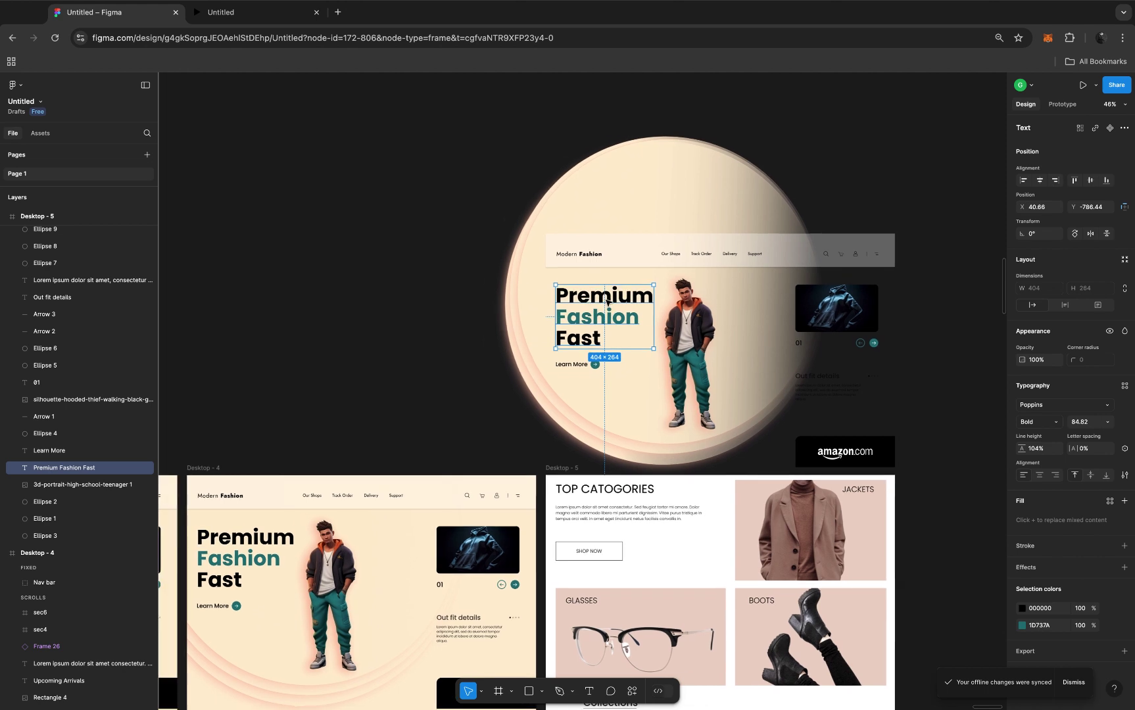
double_click(598, 296)
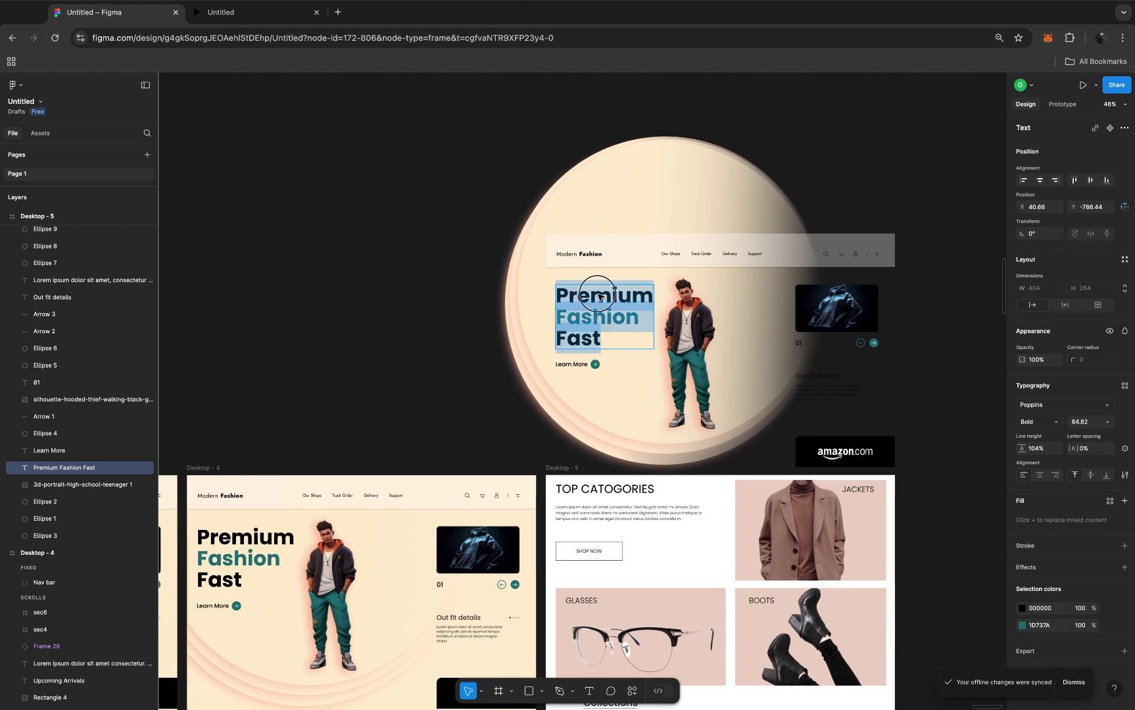
key("Escape")
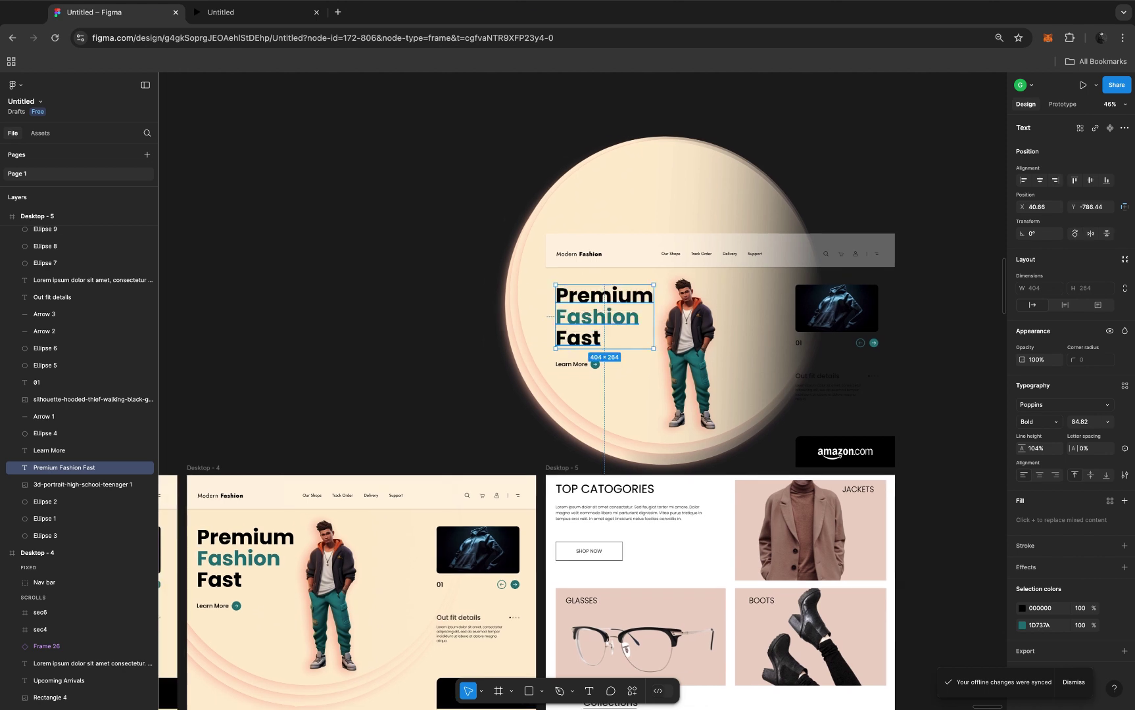
left_click_drag(600, 297, 448, 296)
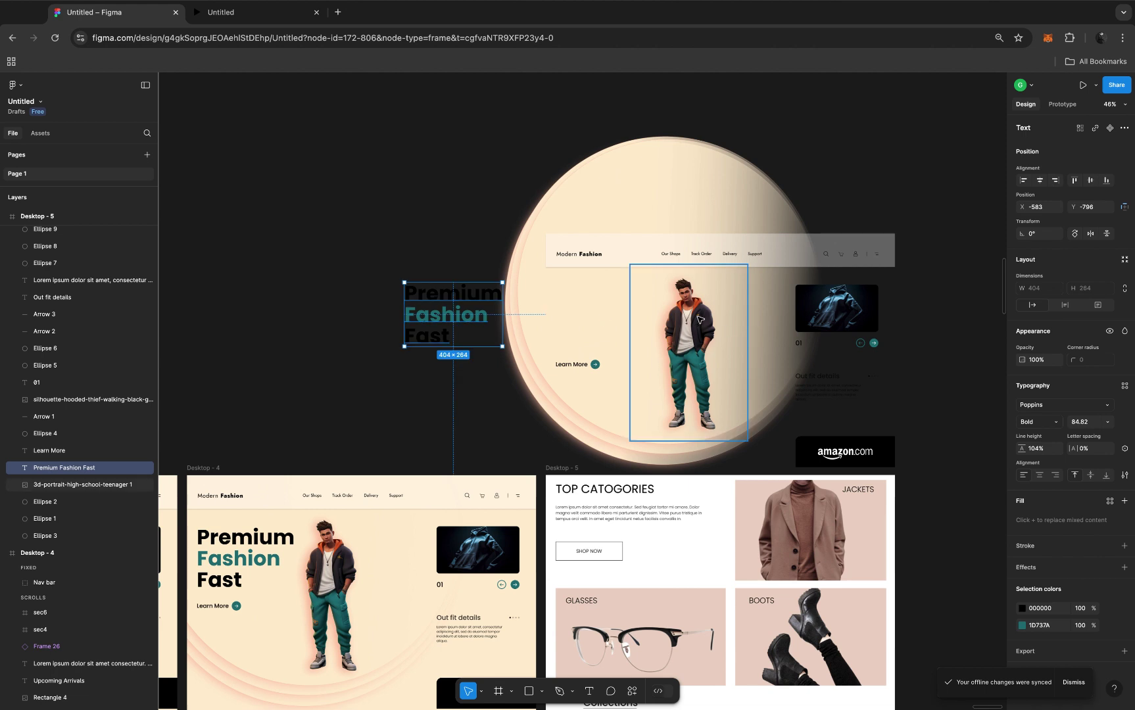
Move Desktop - 5's standing model image down behind the Top Categories section, to about X 392, Y -52, and clip the frame's content again
left_click(698, 316)
left_click_drag(700, 336, 709, 518)
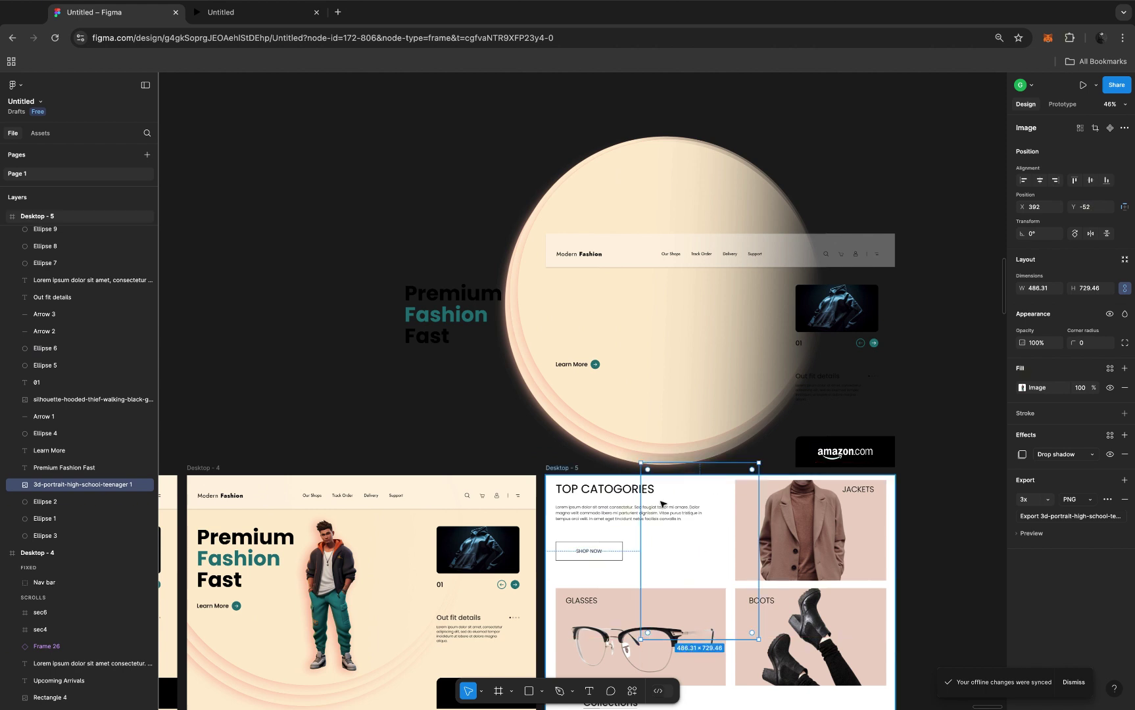
left_click(566, 471)
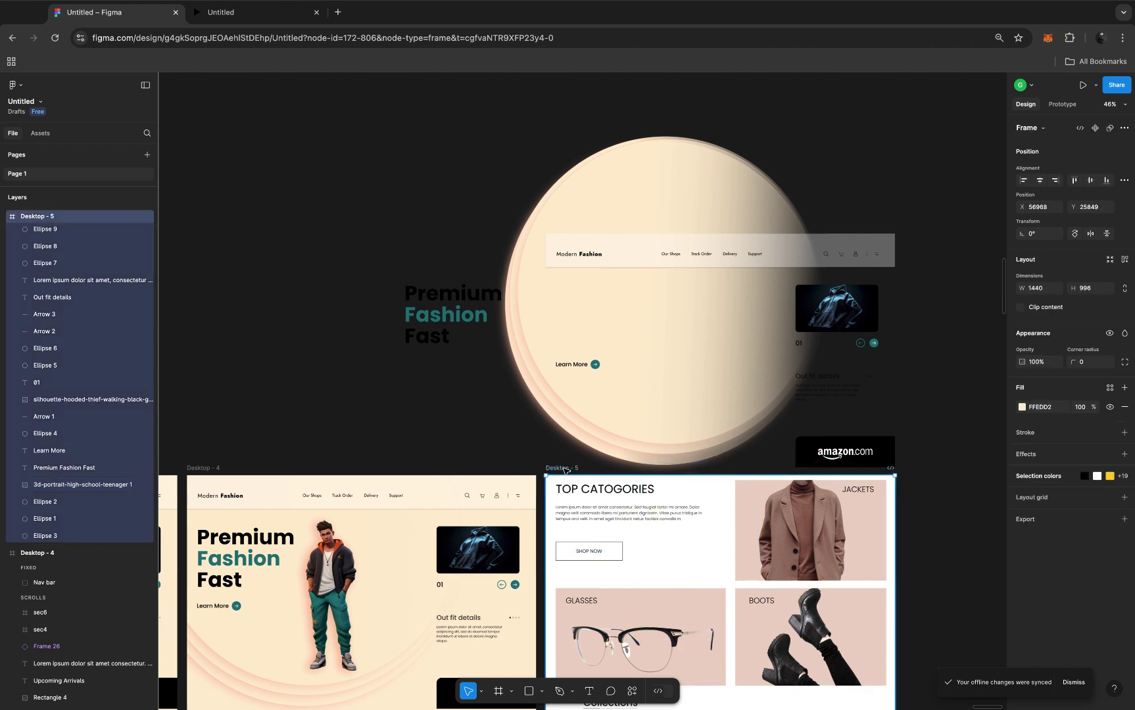
left_click(1023, 308)
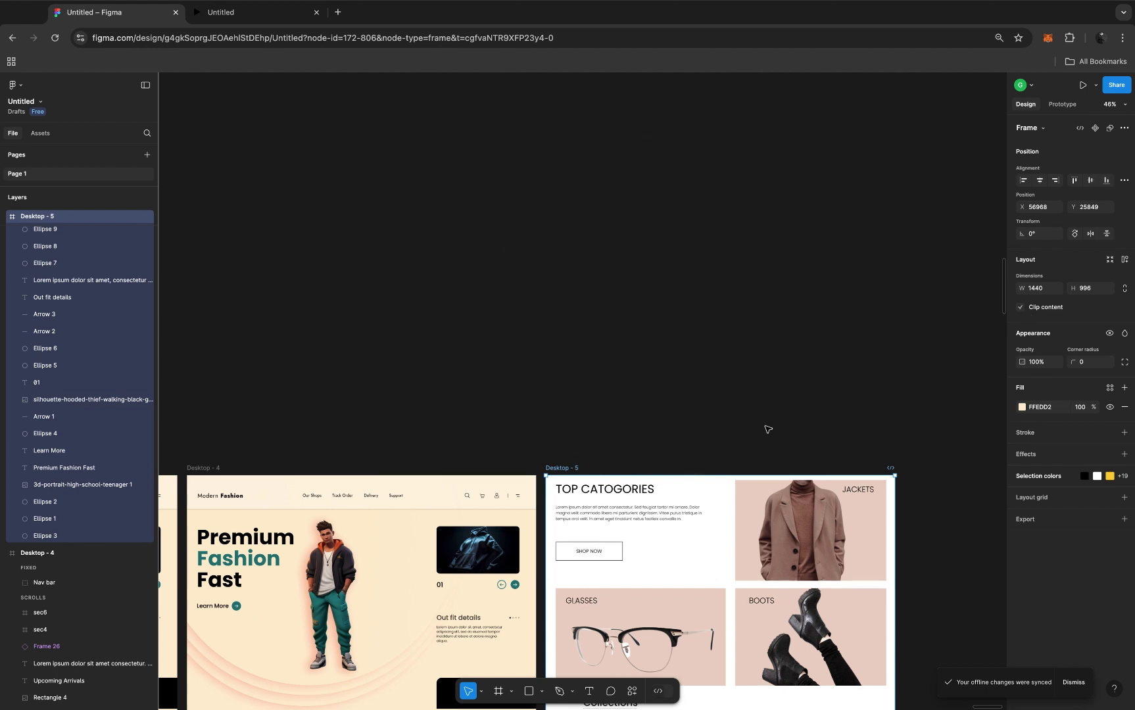
Connect Desktop - 5 back to Desktop - 4 with a Key/Gamepad trigger on the up arrow, keeping Smart animate, Ease in and out, 1000ms
scroll(767, 428, "down", 4)
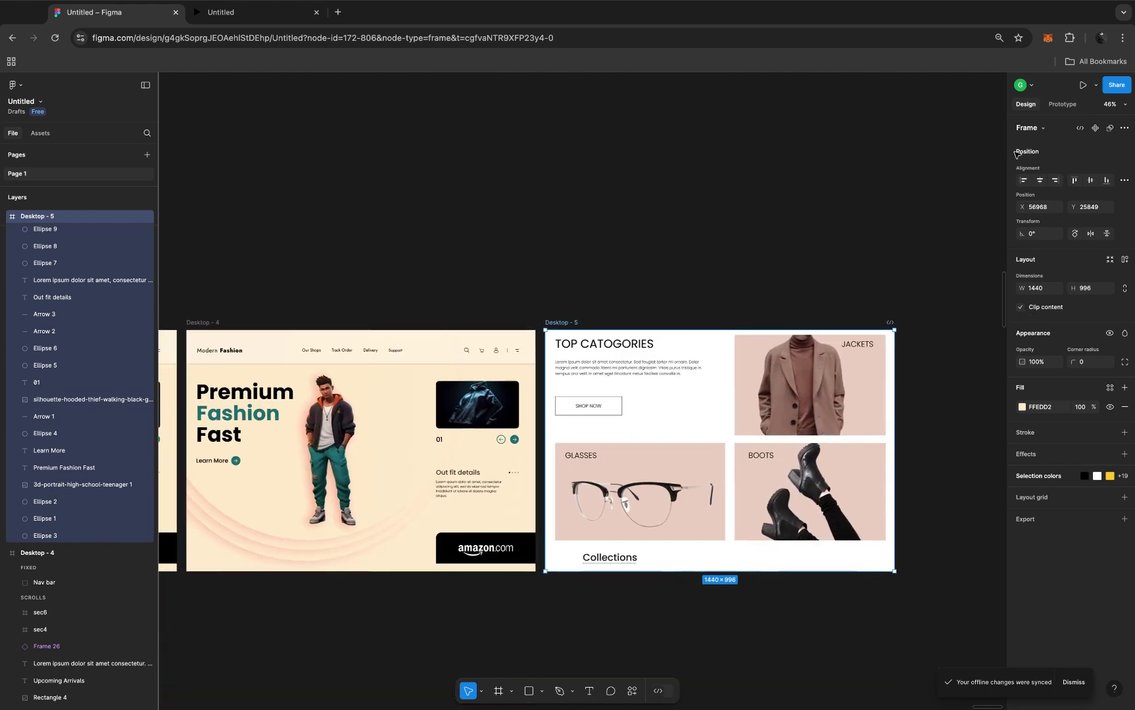
left_click(1063, 104)
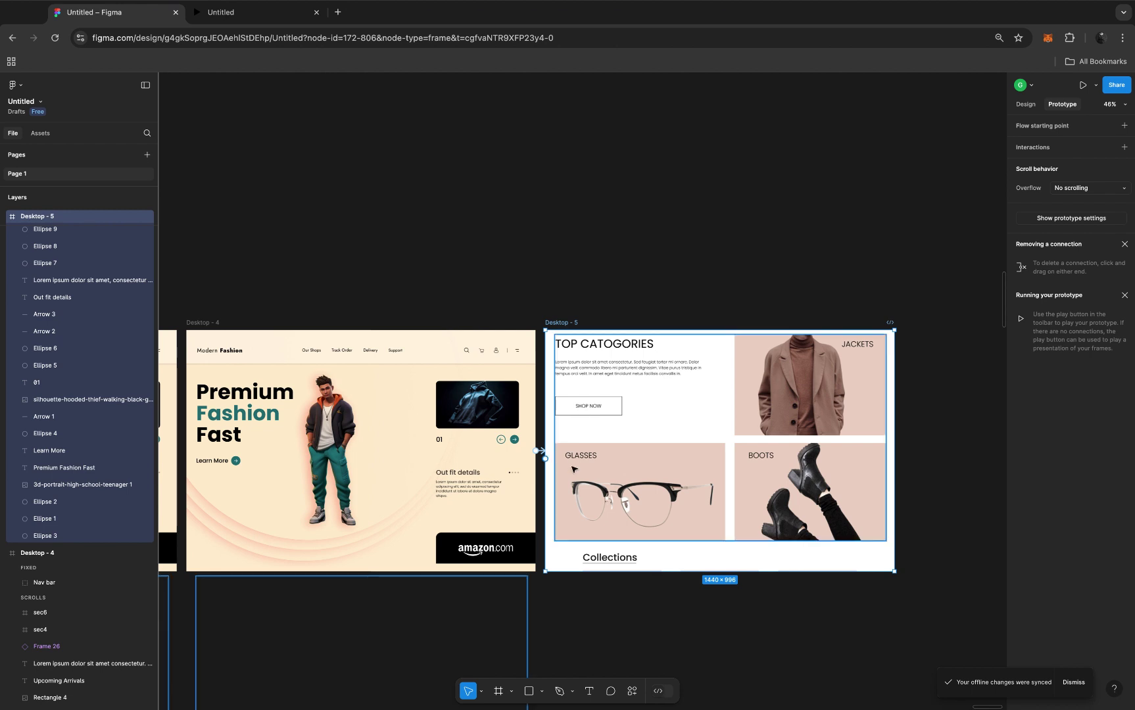
scroll(556, 454, "up", 4)
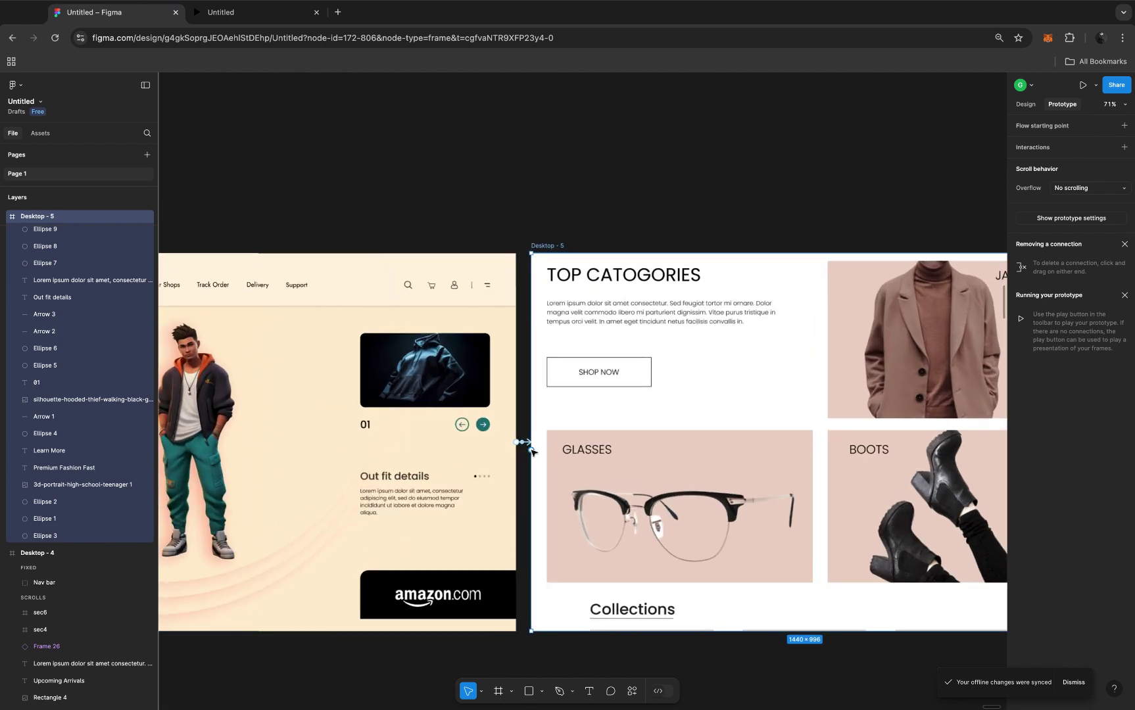
scroll(551, 452, "up", 1)
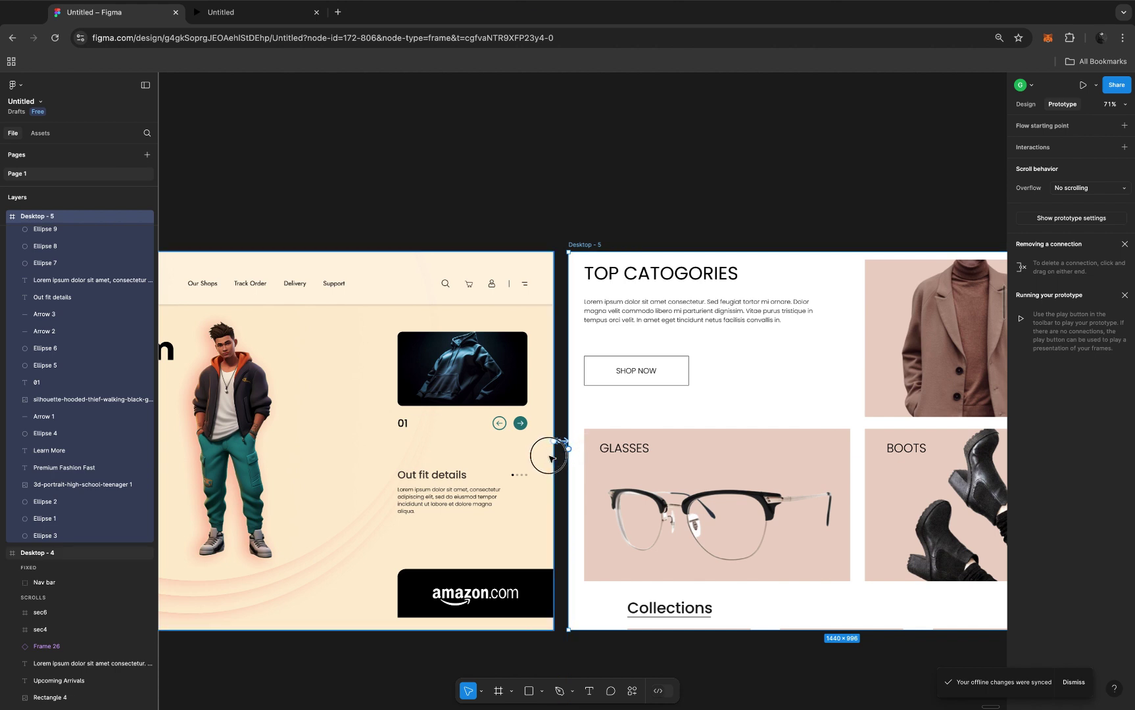
left_click_drag(567, 447, 548, 458)
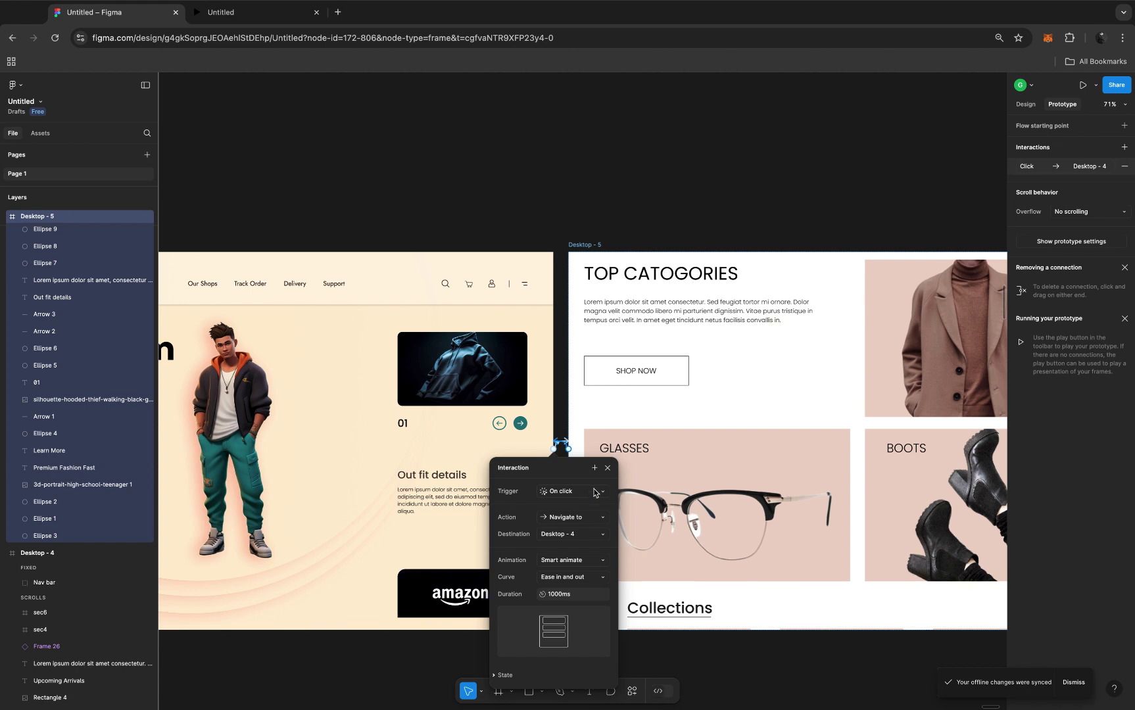
left_click(594, 492)
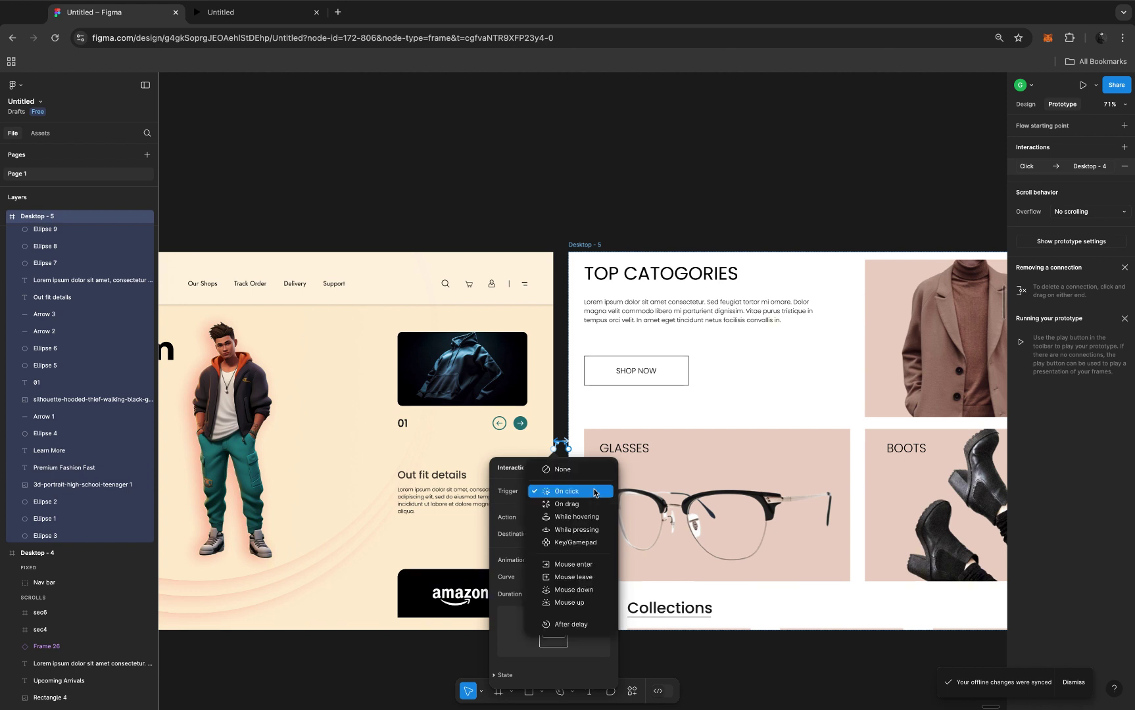
left_click(594, 543)
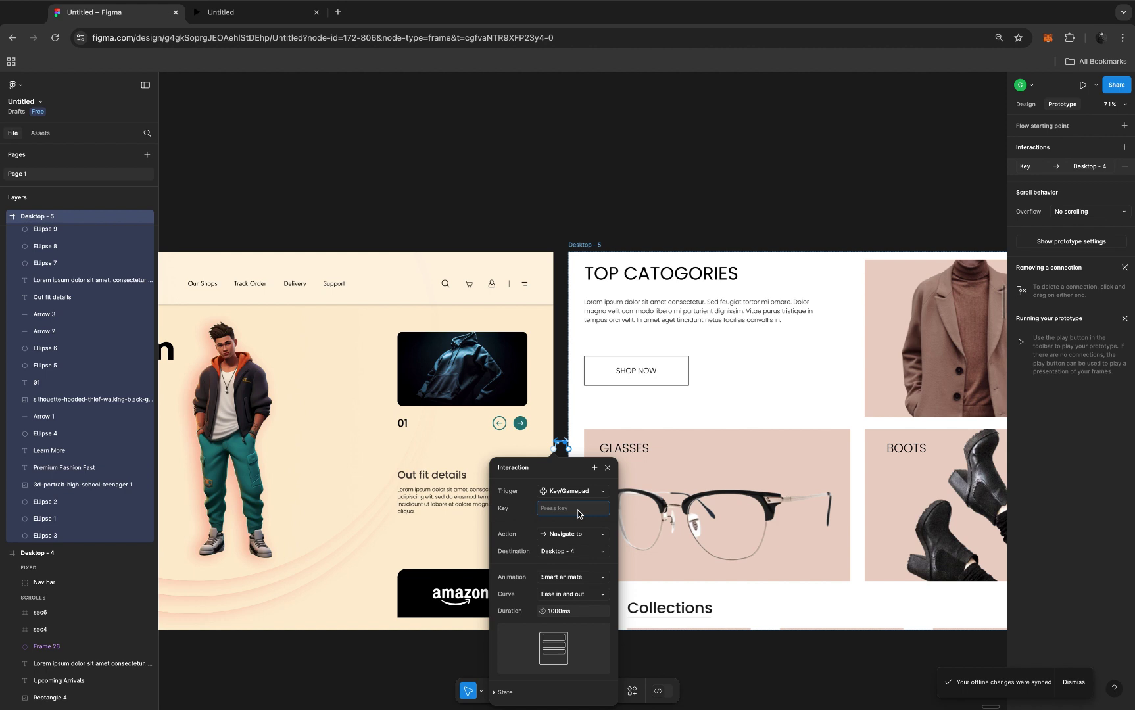
key("Up")
left_click(609, 468)
Play the prototype from the Desktop - 3 frame and trigger the transitions down to Top Categories and back up to the hero
scroll(612, 472, "down", 5)
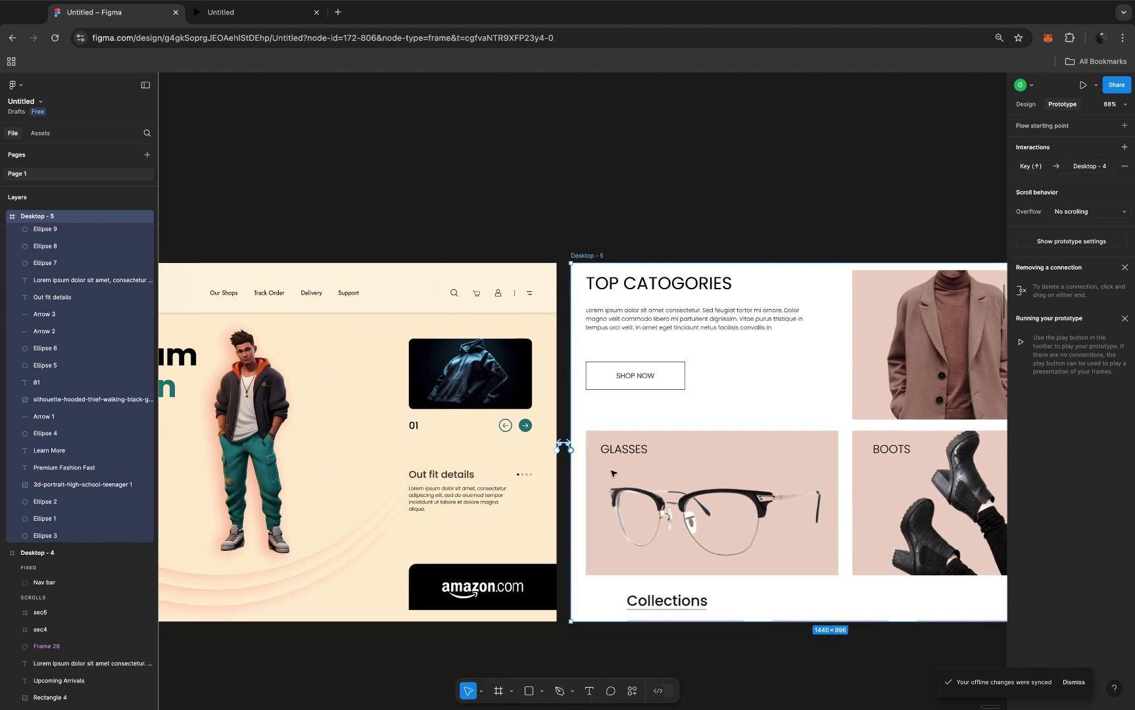
scroll(612, 474, "left", 3)
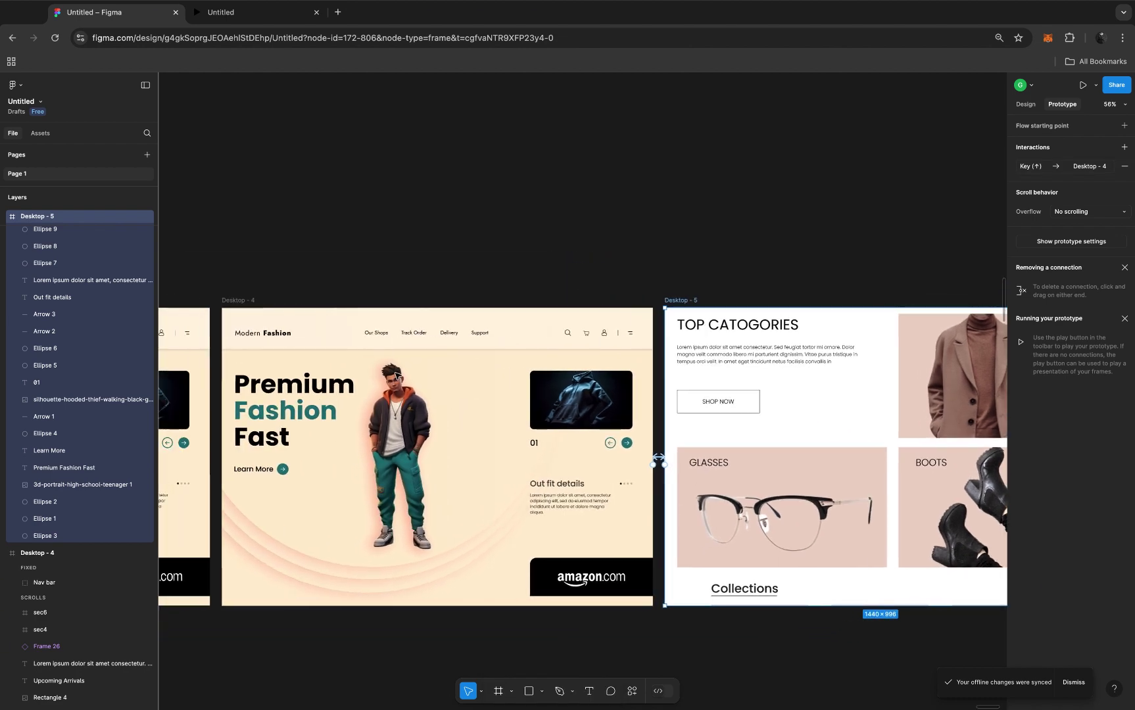
left_click(234, 301)
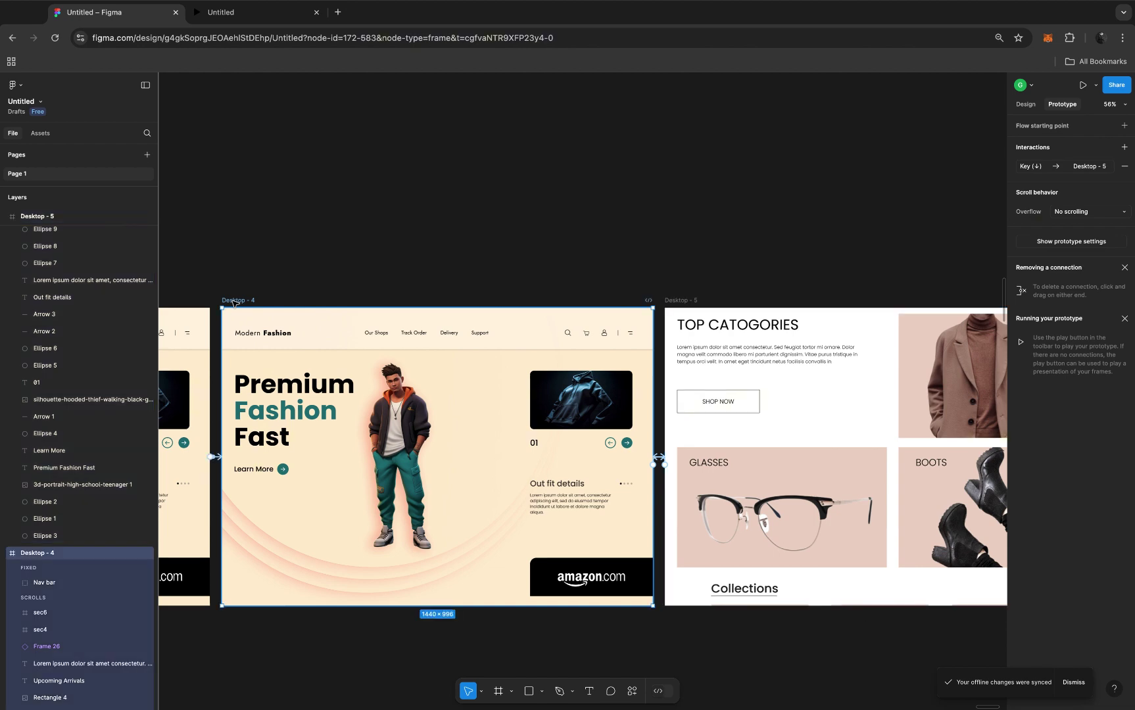
scroll(235, 303, "left", 5)
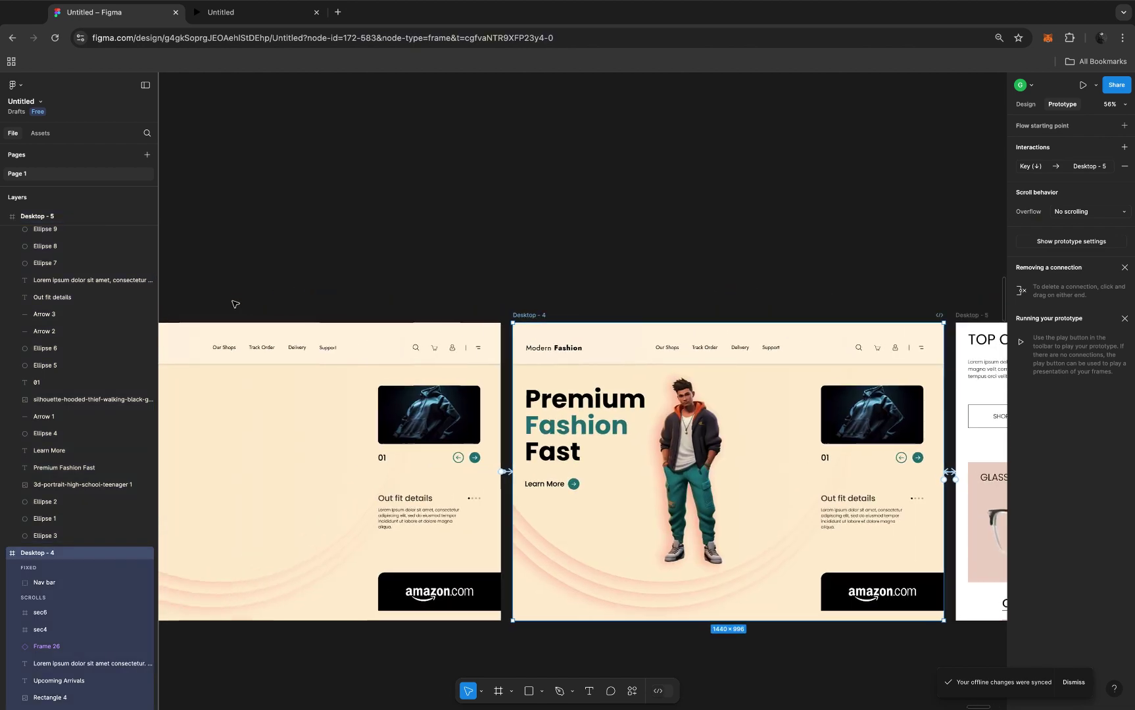
scroll(235, 304, "left", 3)
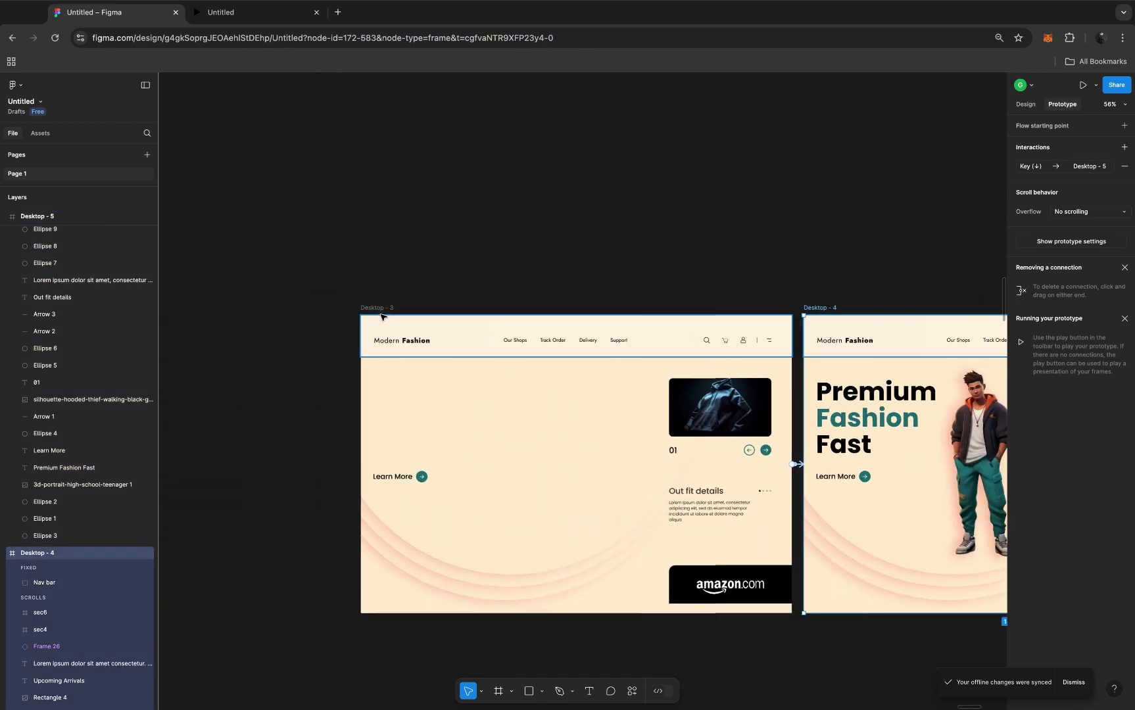
left_click(379, 308)
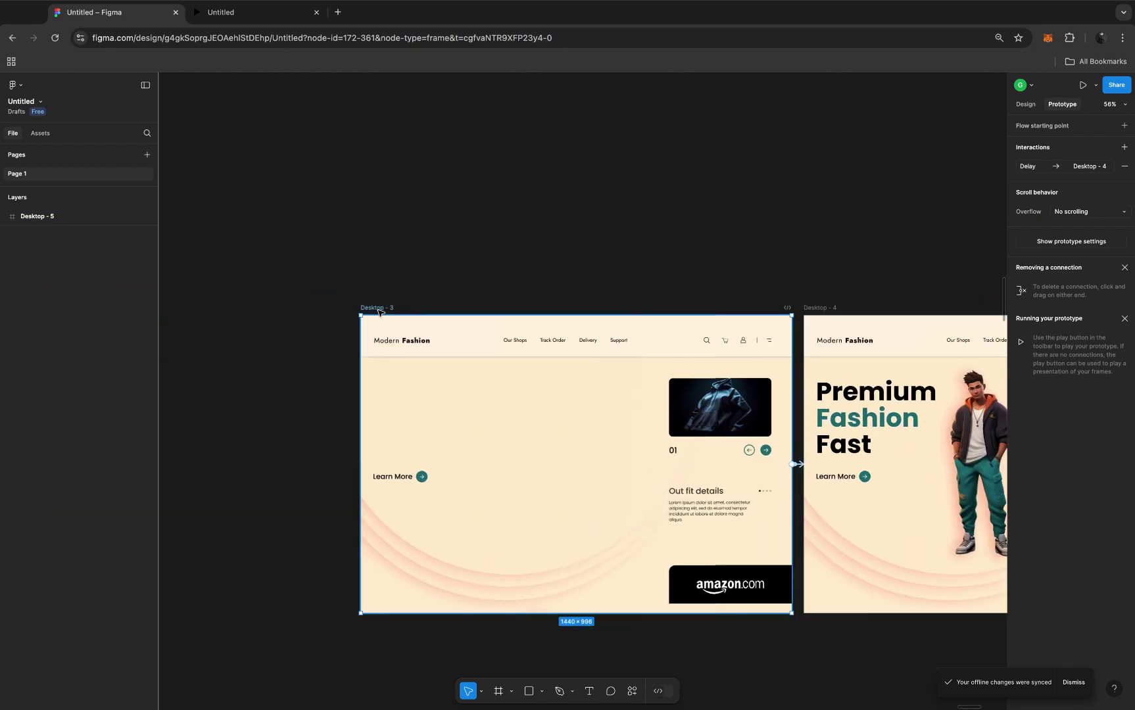
left_click(1082, 84)
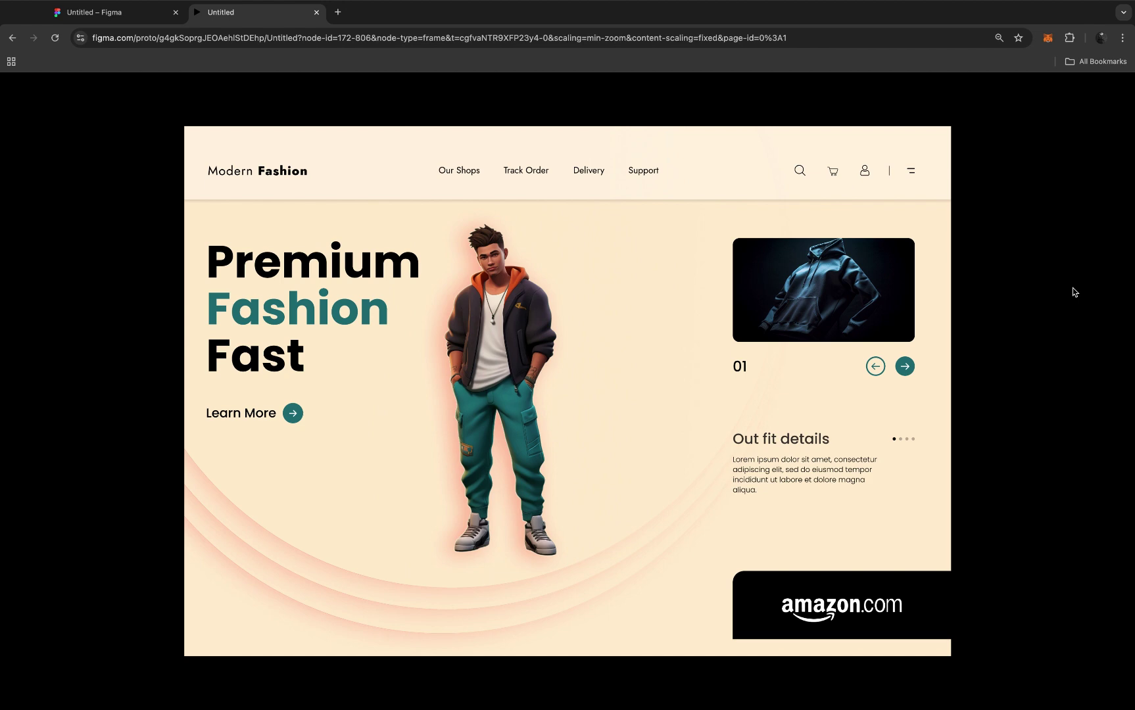
scroll(1074, 292, "down", 5)
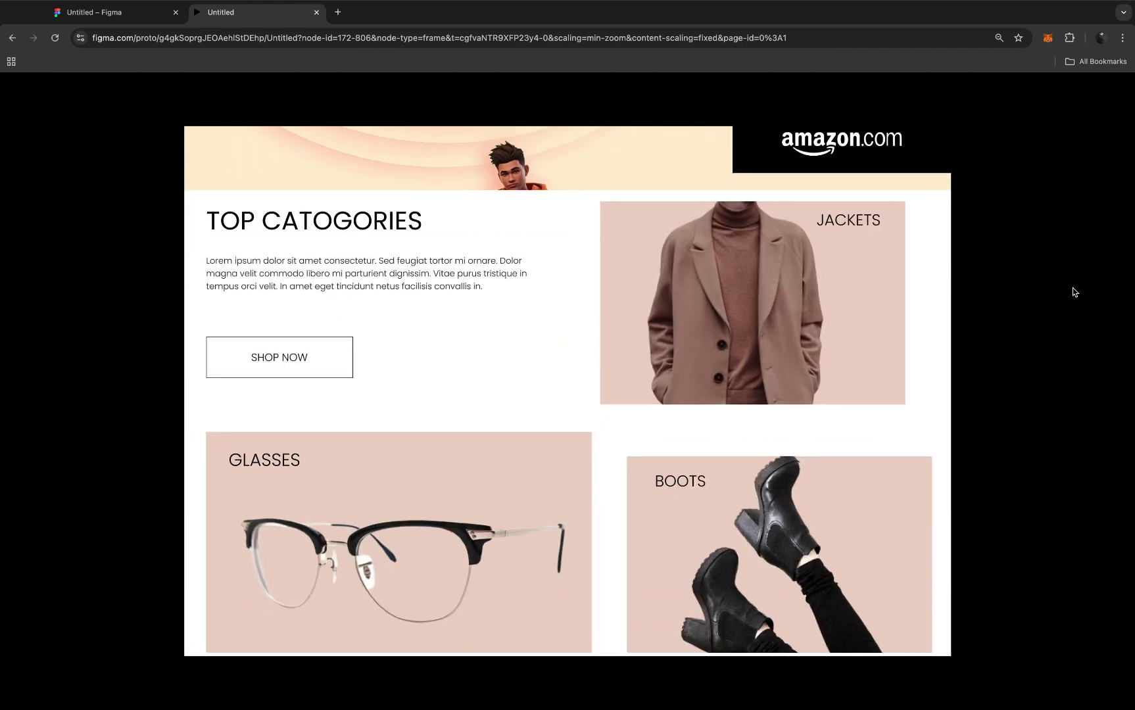
scroll(1073, 288, "up", 5)
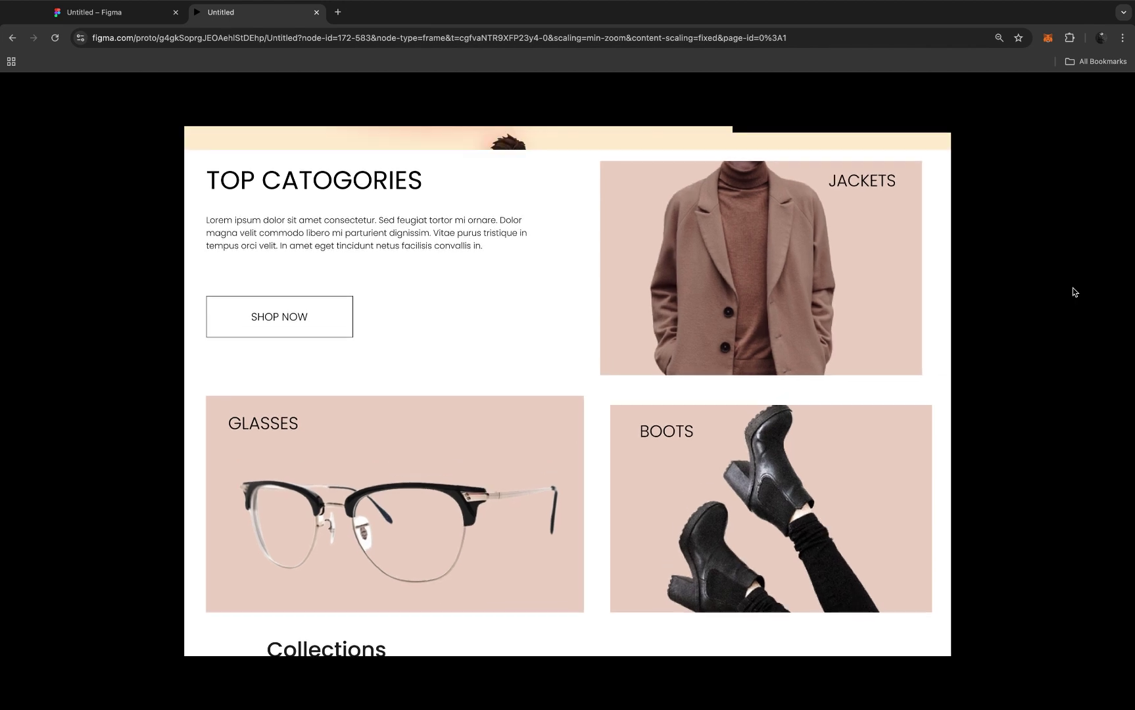
scroll(1073, 292, "up", 2)
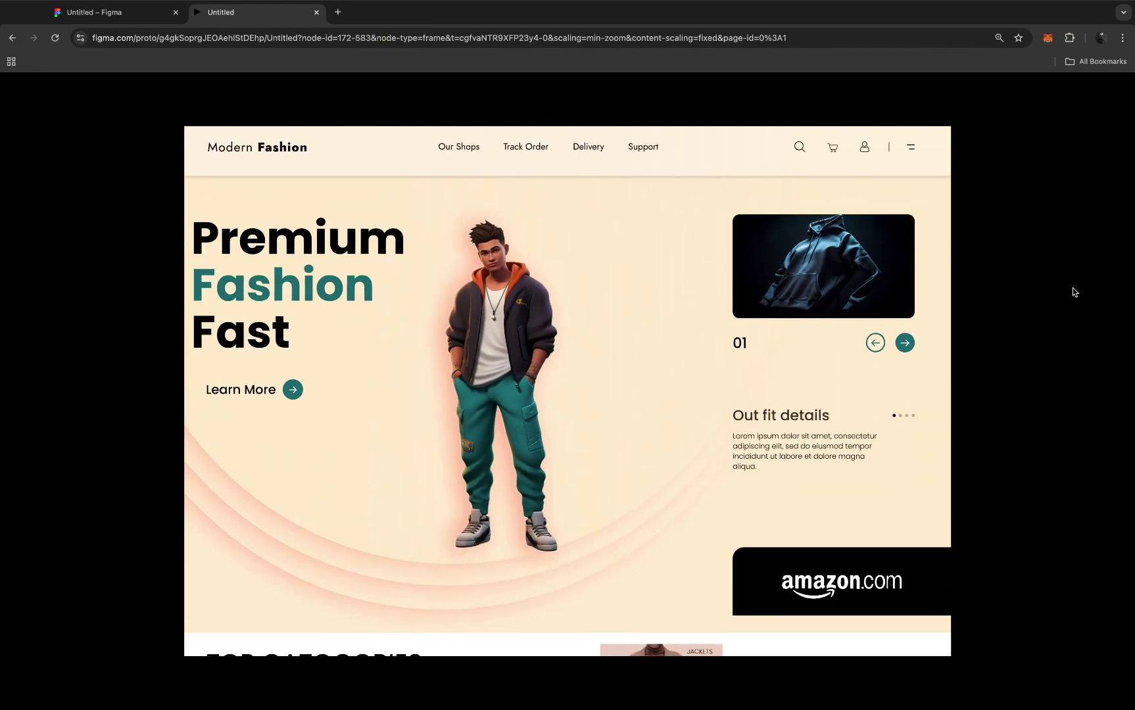
Return to the design file and move all of Desktop - 5's content, nav bar included, down until the nav bar meets the frame's top edge
left_click(129, 22)
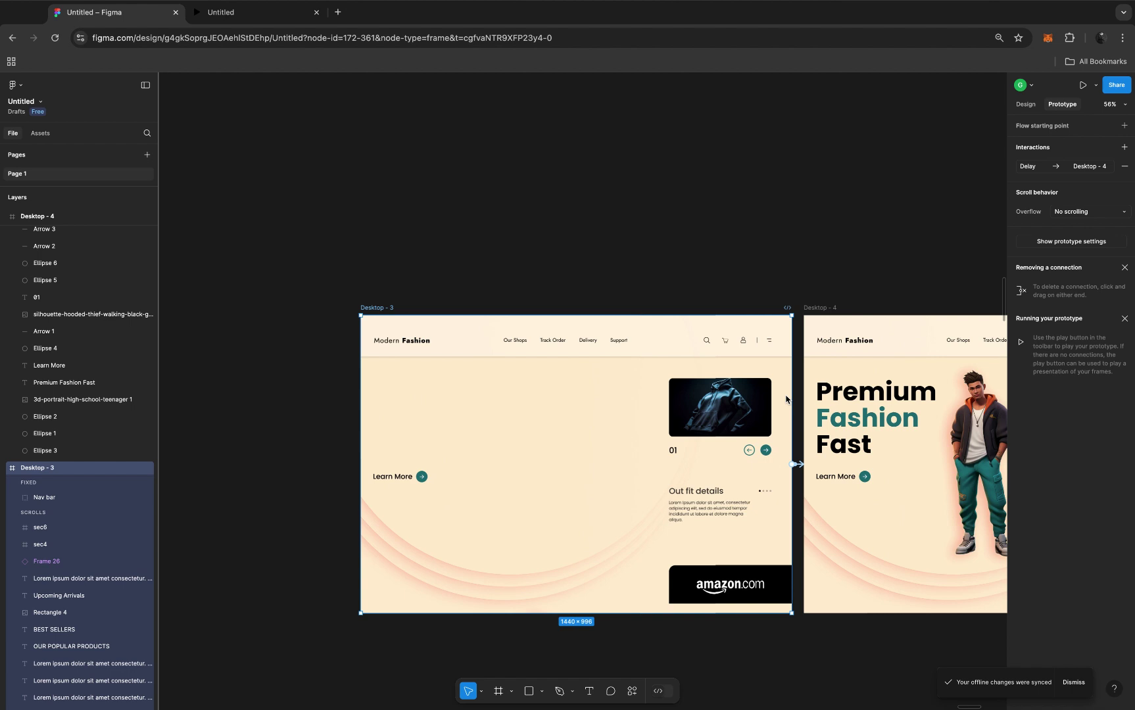
scroll(872, 374, "right", 4)
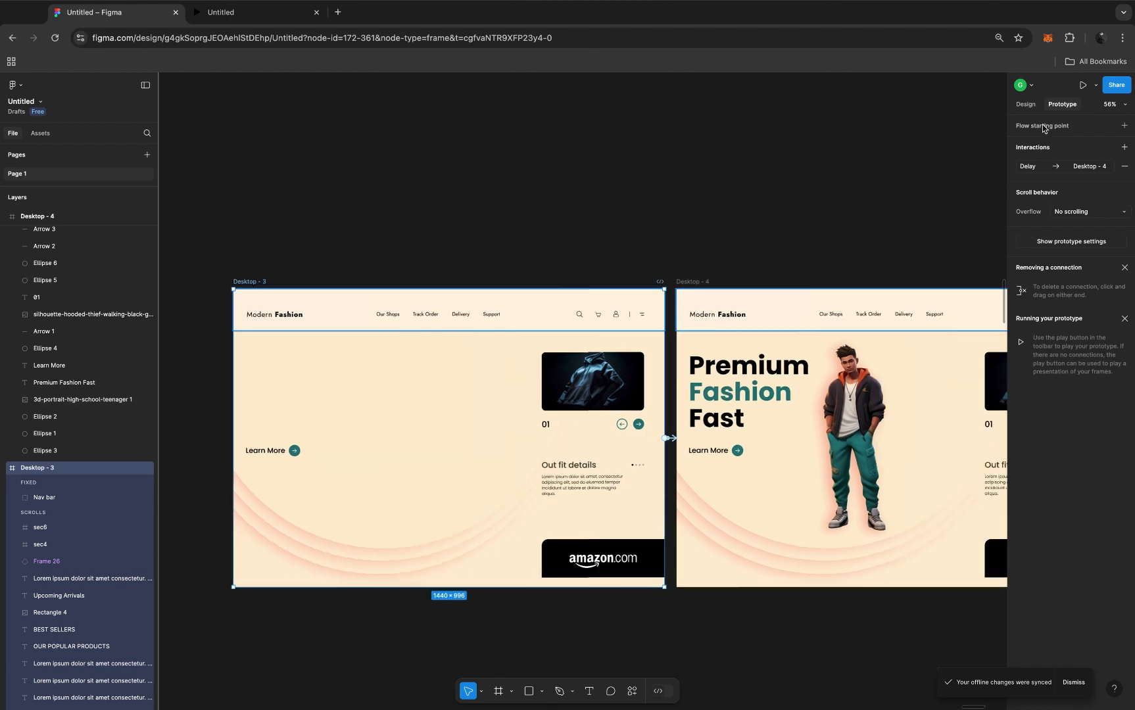
left_click(1027, 105)
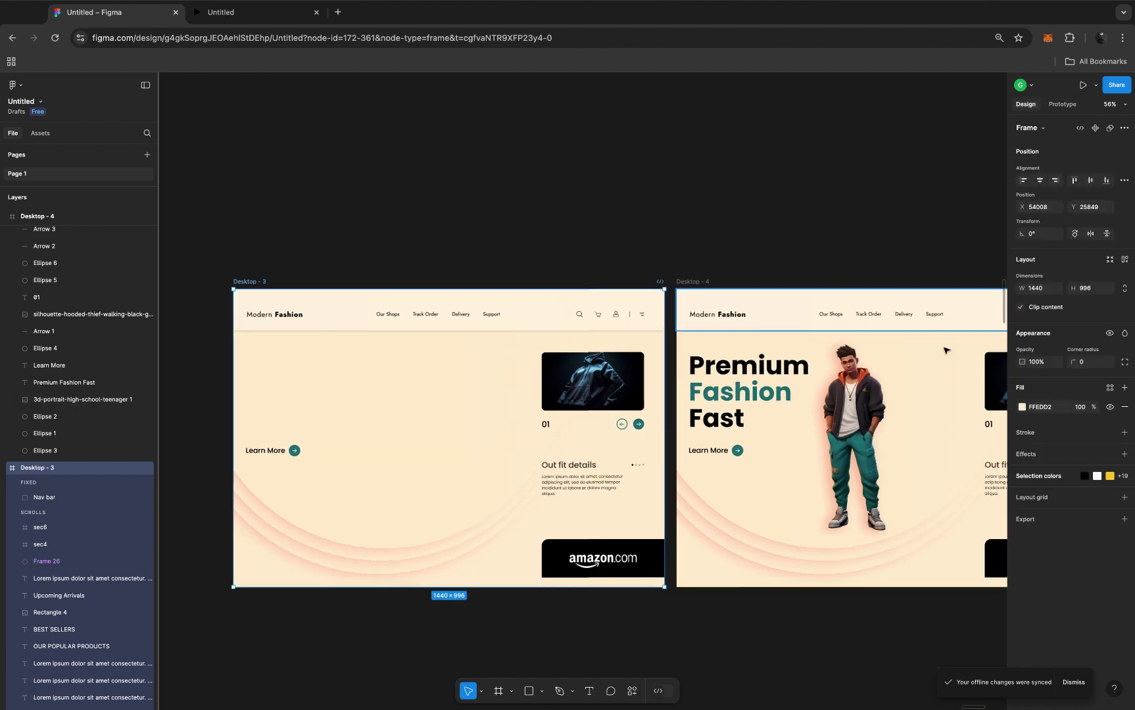
scroll(946, 350, "right", 5)
scroll(945, 350, "down", 1)
scroll(945, 350, "right", 5)
scroll(945, 350, "up", 1)
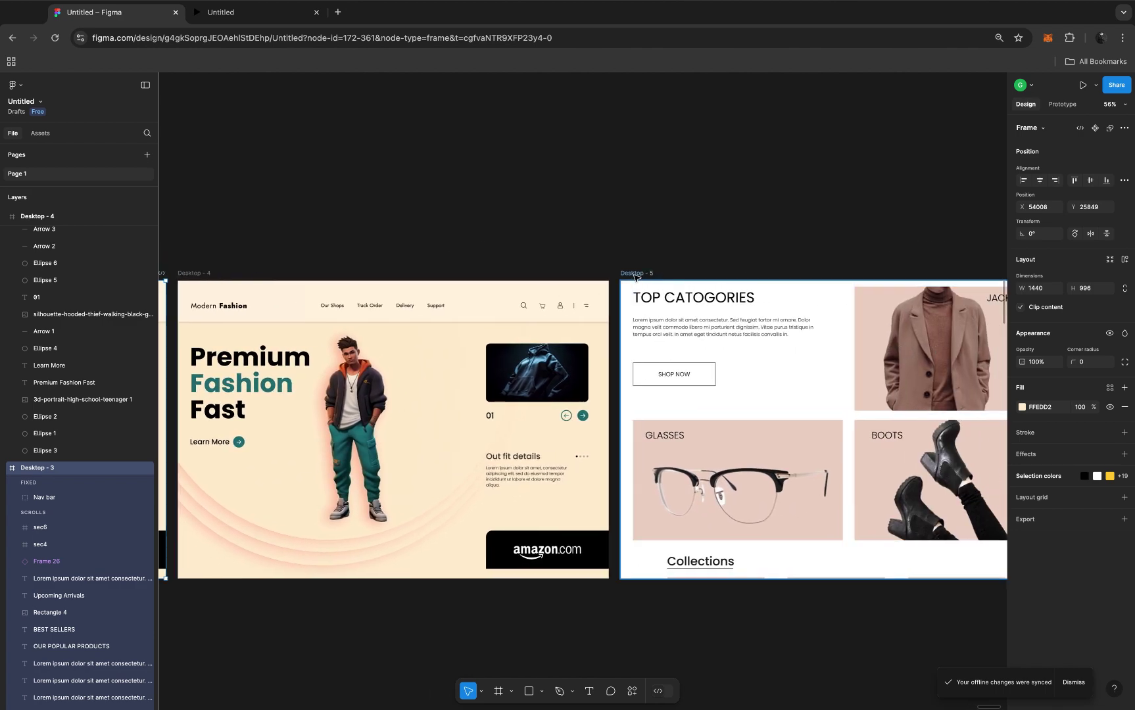
left_click(634, 274)
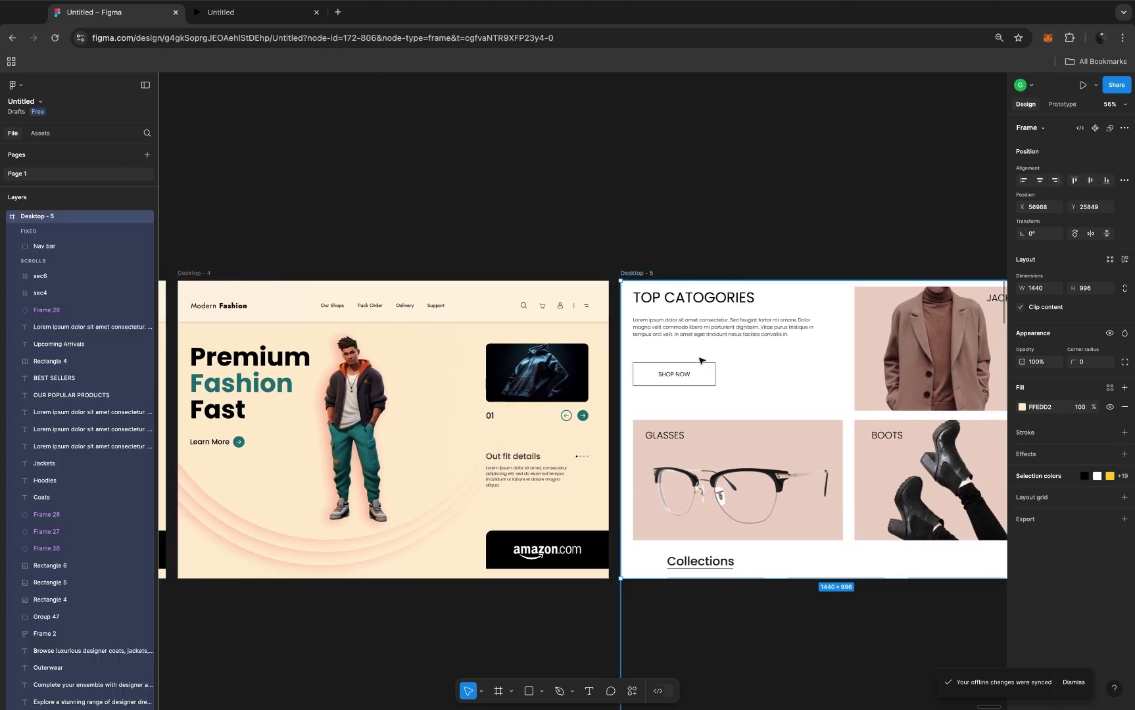
scroll(702, 361, "down", 3)
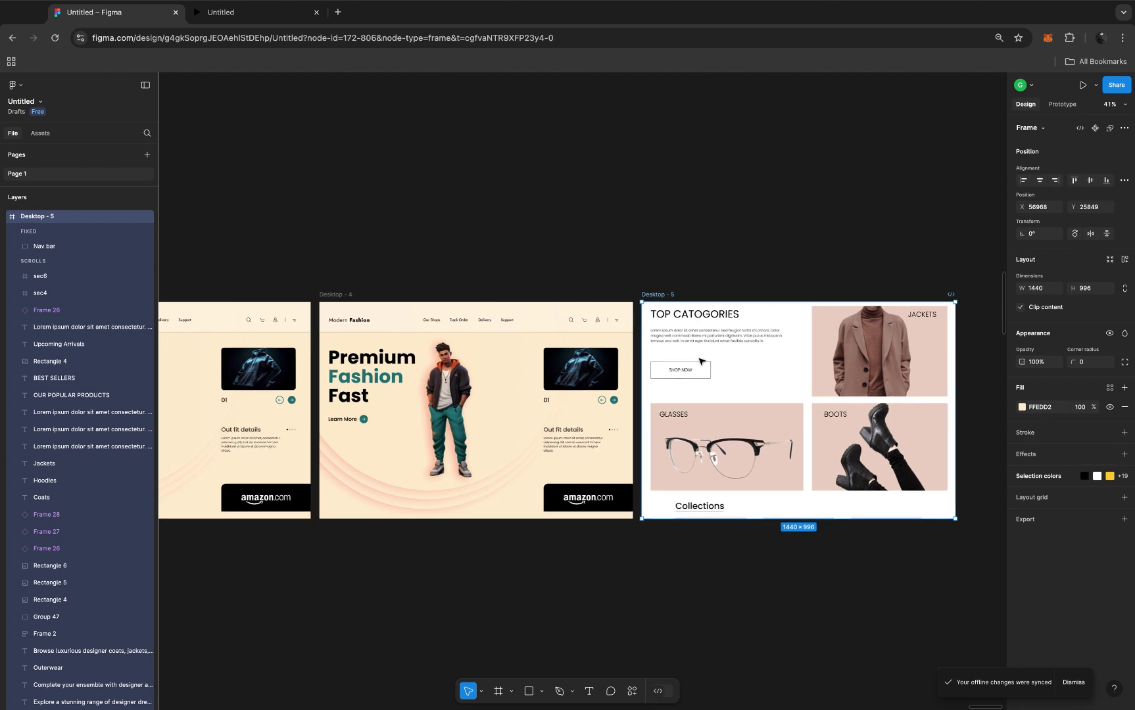
key("Return")
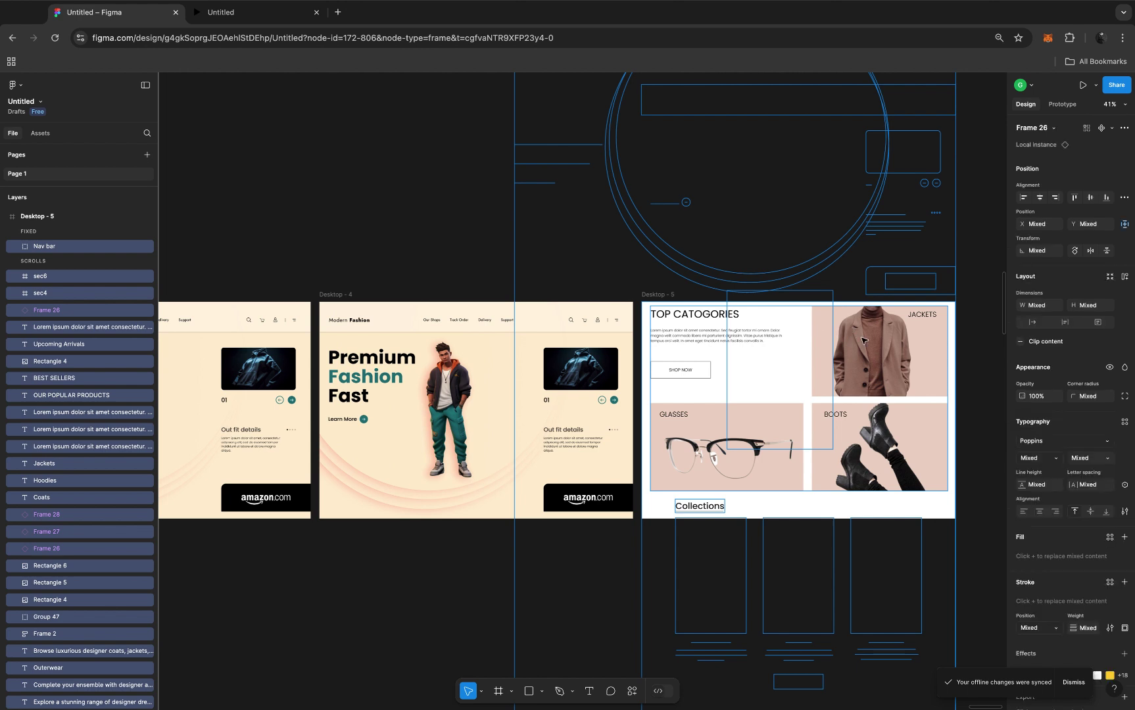
left_click_drag(864, 340, 867, 551)
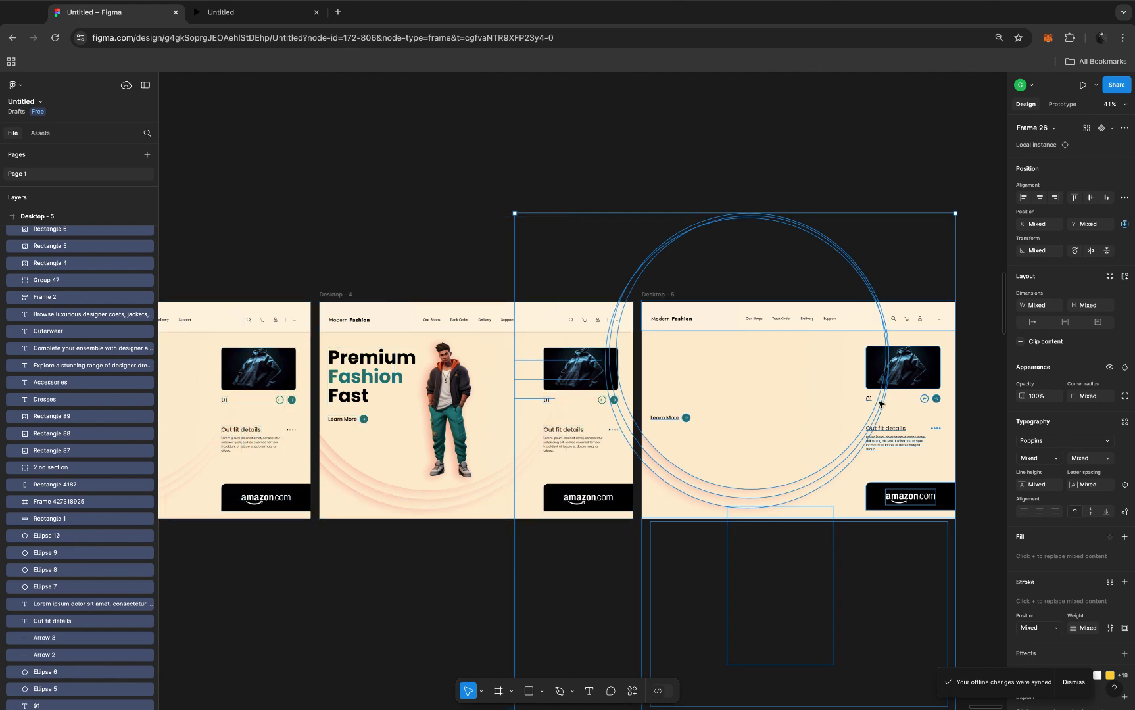
Leave the nav bar in place and move Desktop - 5's other layers up until the Top Categories section sits just below it
scroll(879, 370, "up", 1)
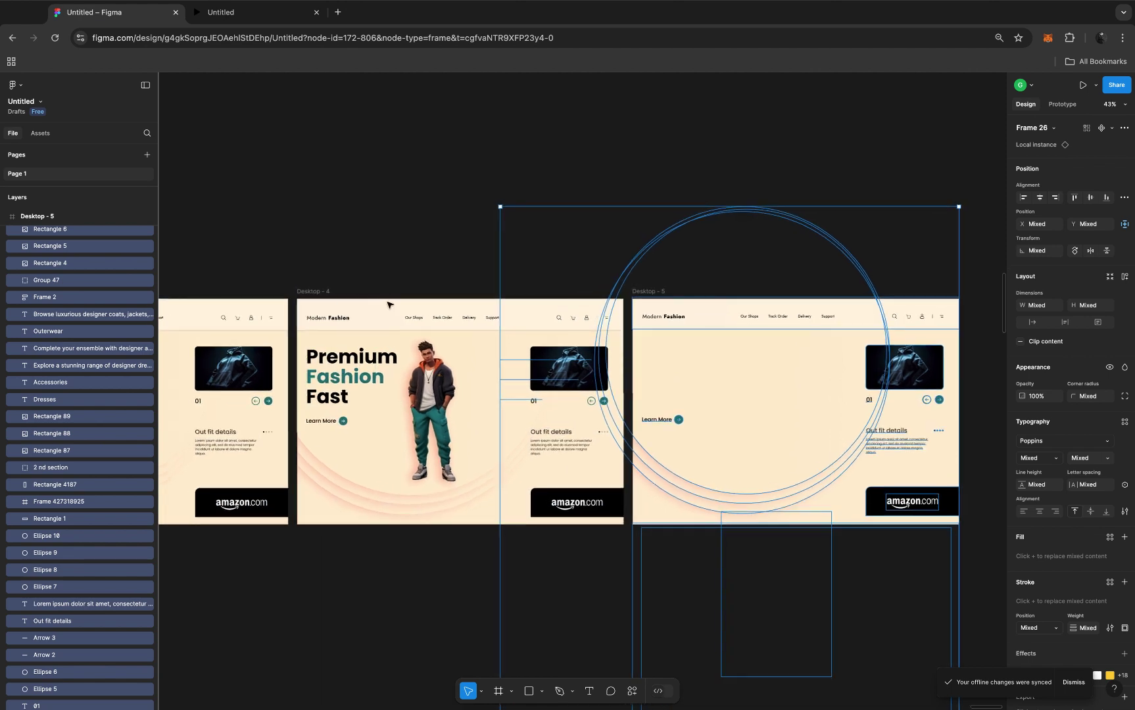
scroll(76, 283, "up", 5)
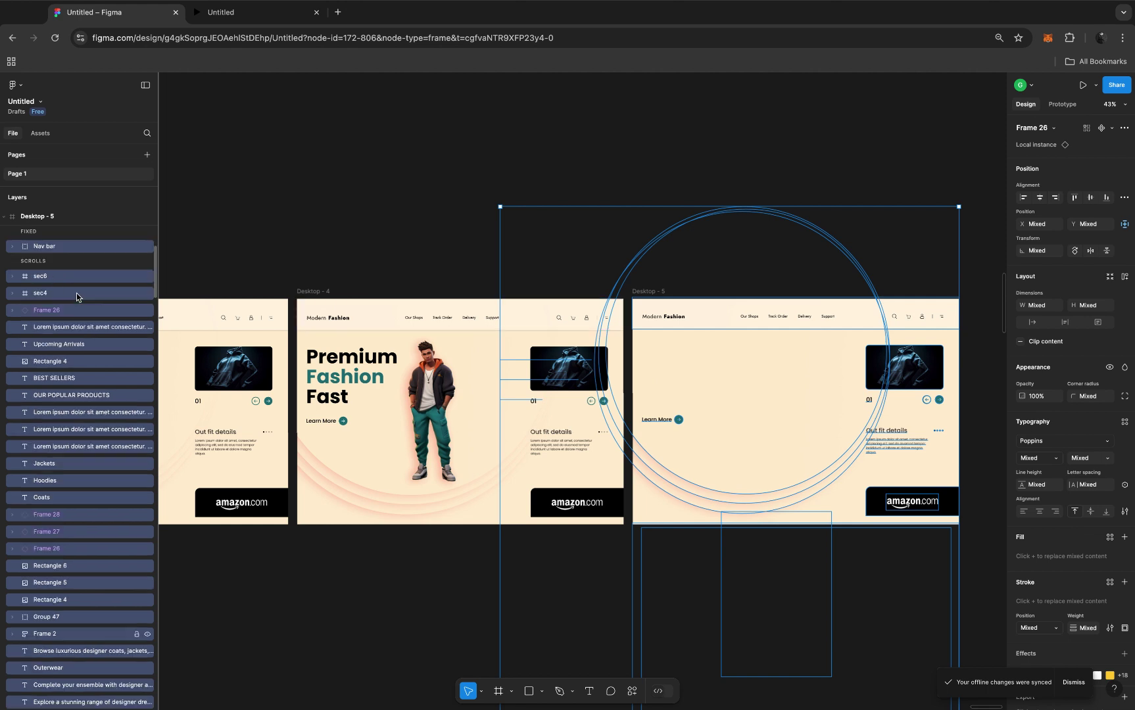
left_click(67, 246, "shift")
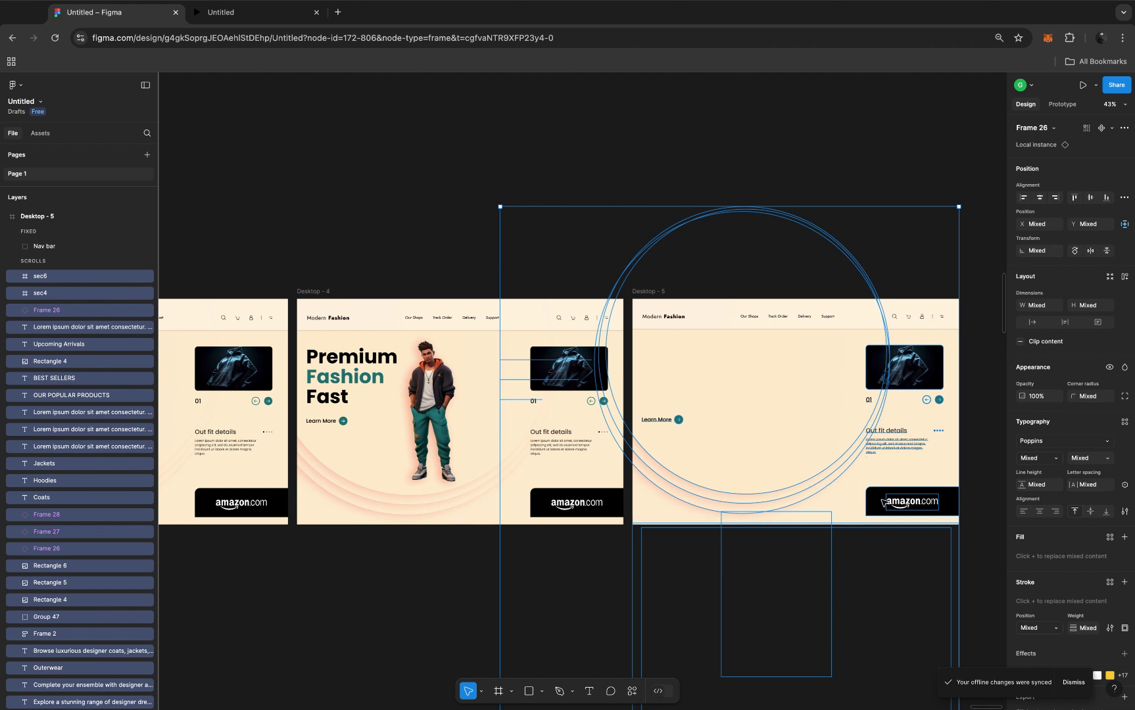
left_click(882, 492, "shift")
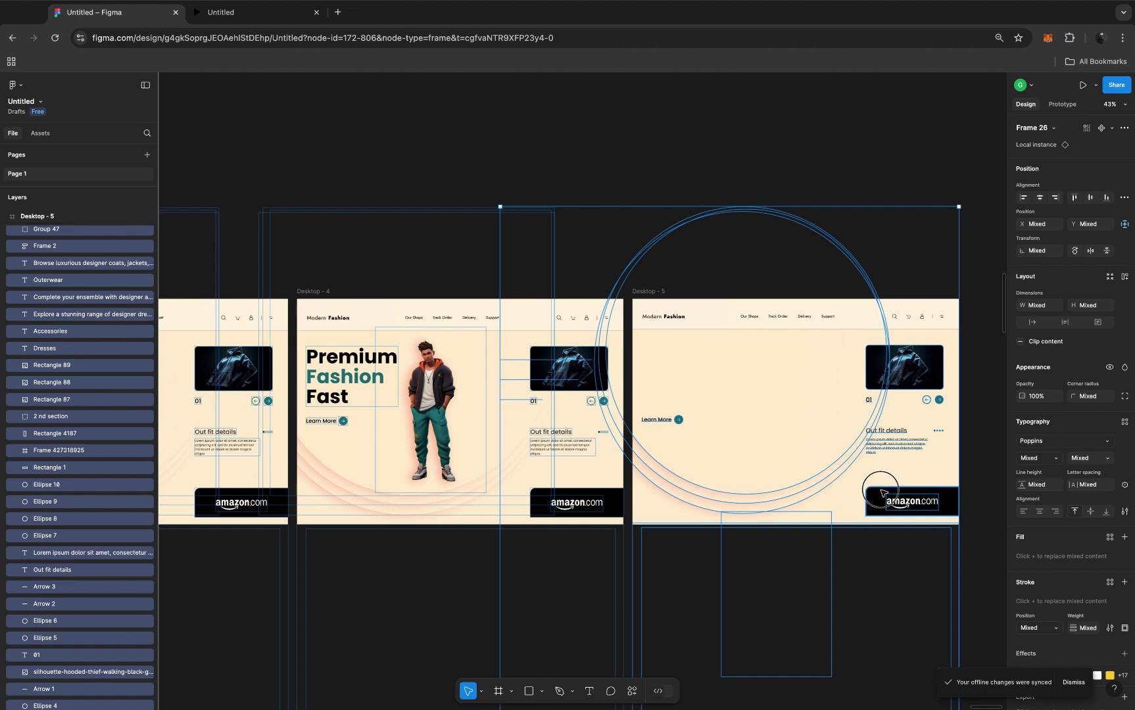
left_click_drag(882, 492, 876, 305)
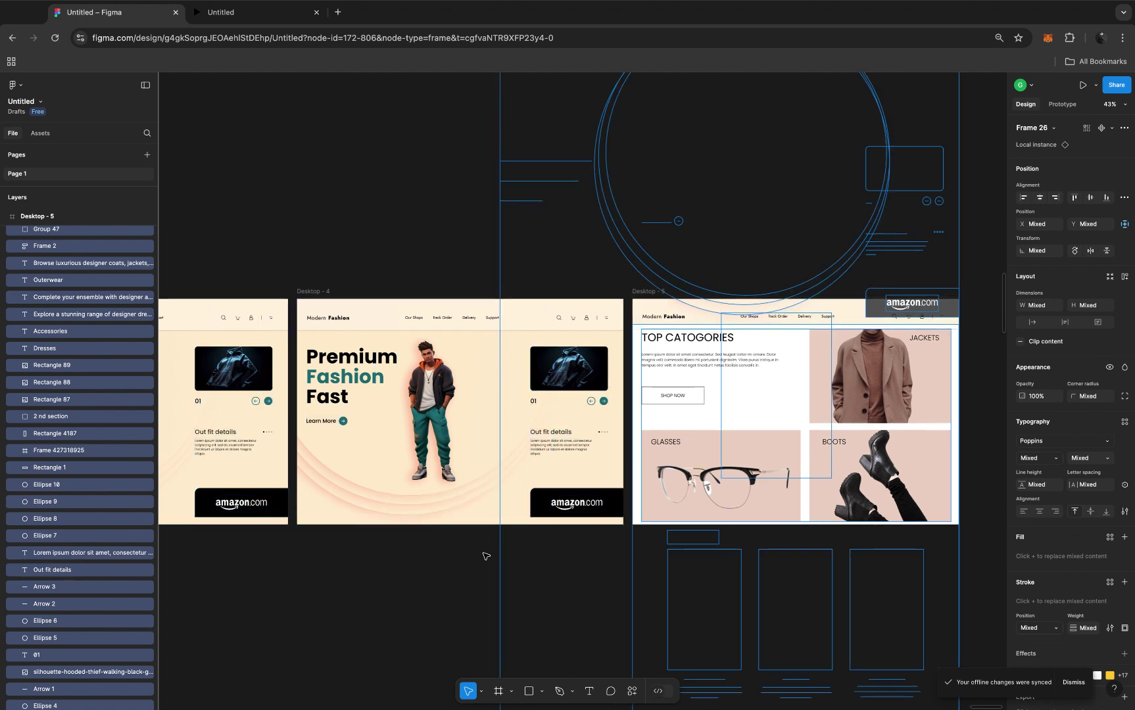
key("Escape")
key("Escape")
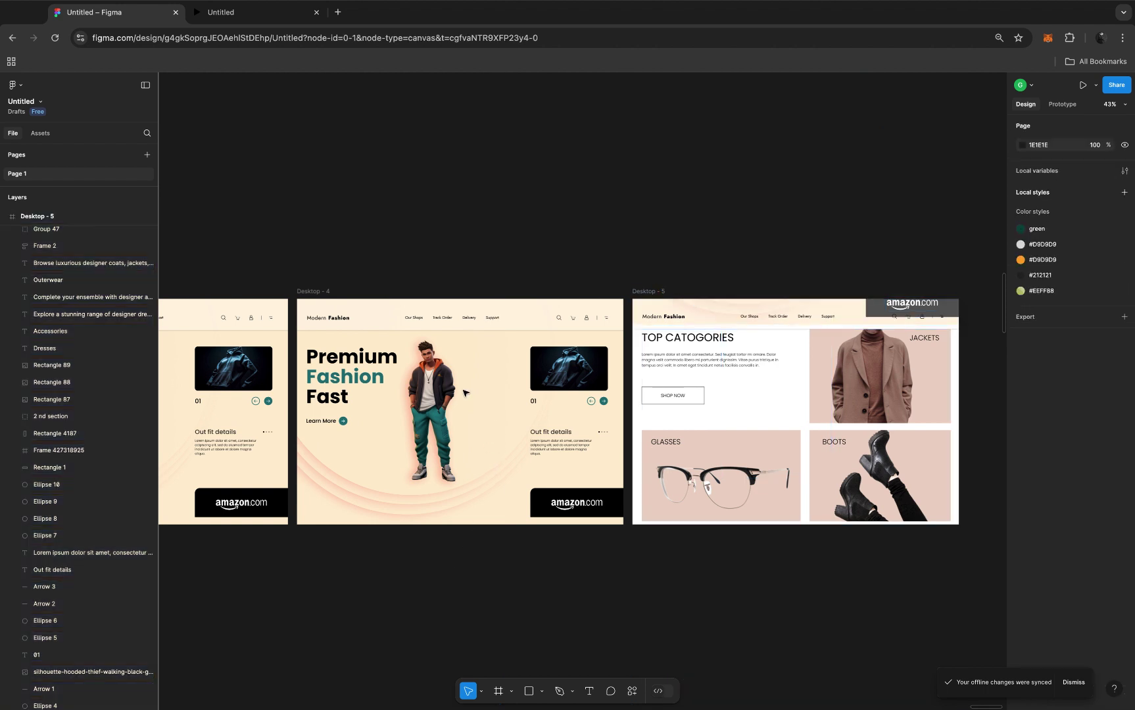
Play the prototype from the Desktop - 4 frame to check the transition with the nav bar kept in place, then return to the design file
left_click(323, 292)
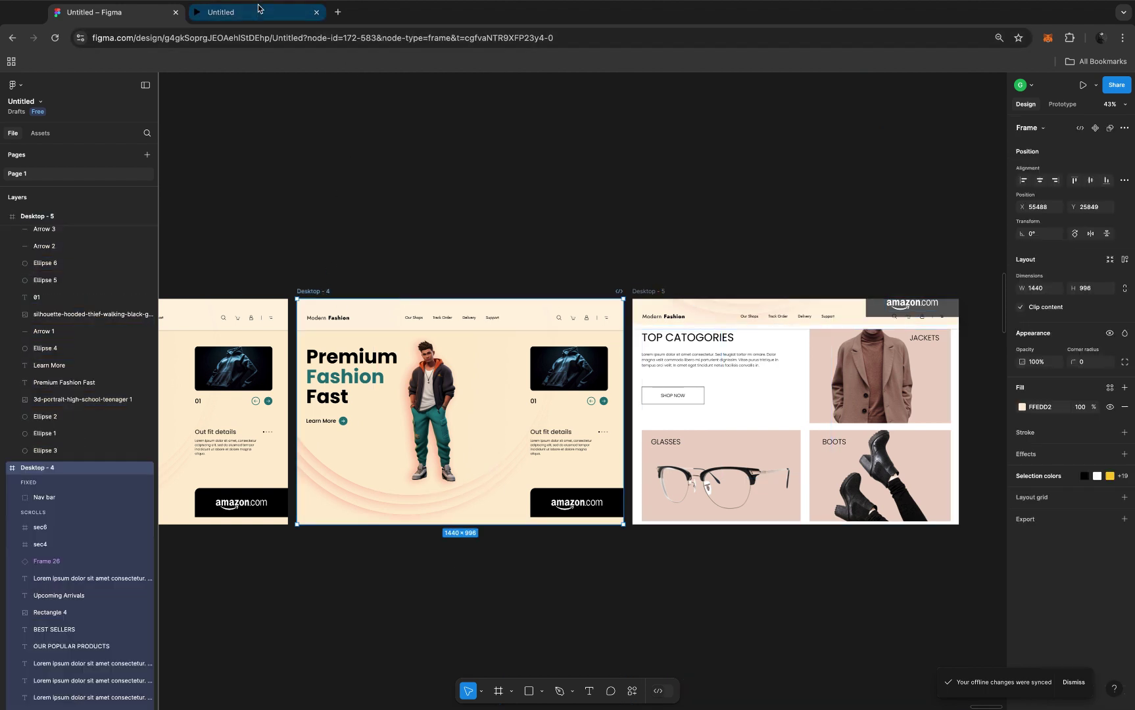
left_click(1084, 85)
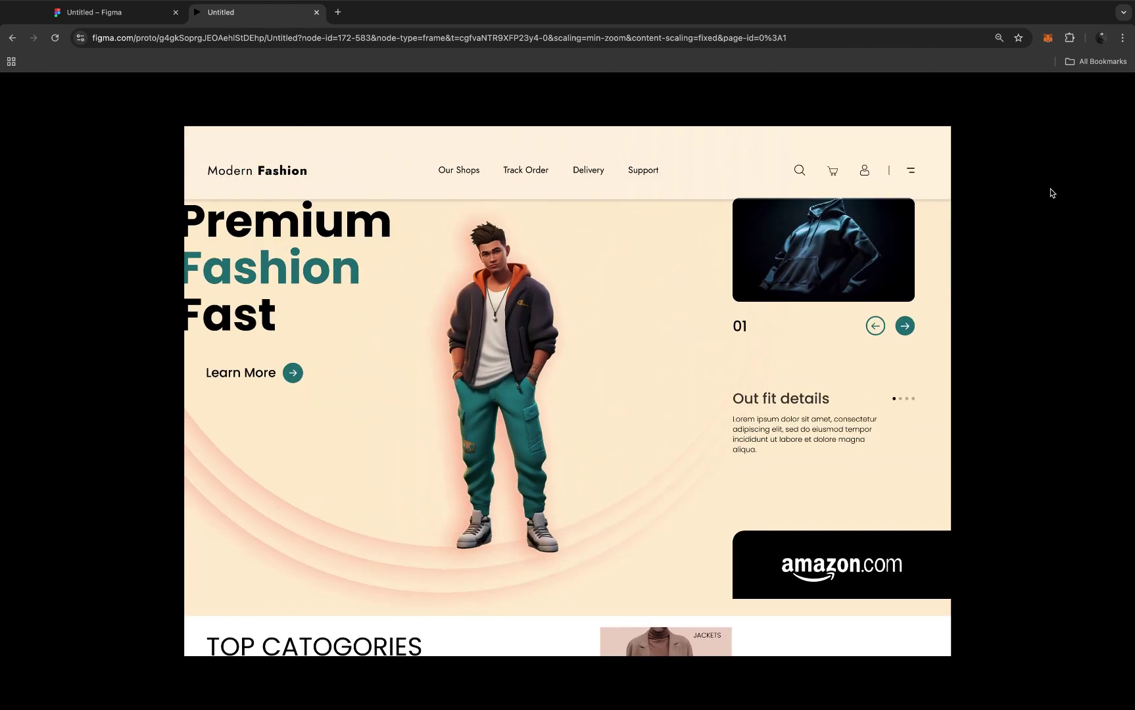
left_click(140, 13)
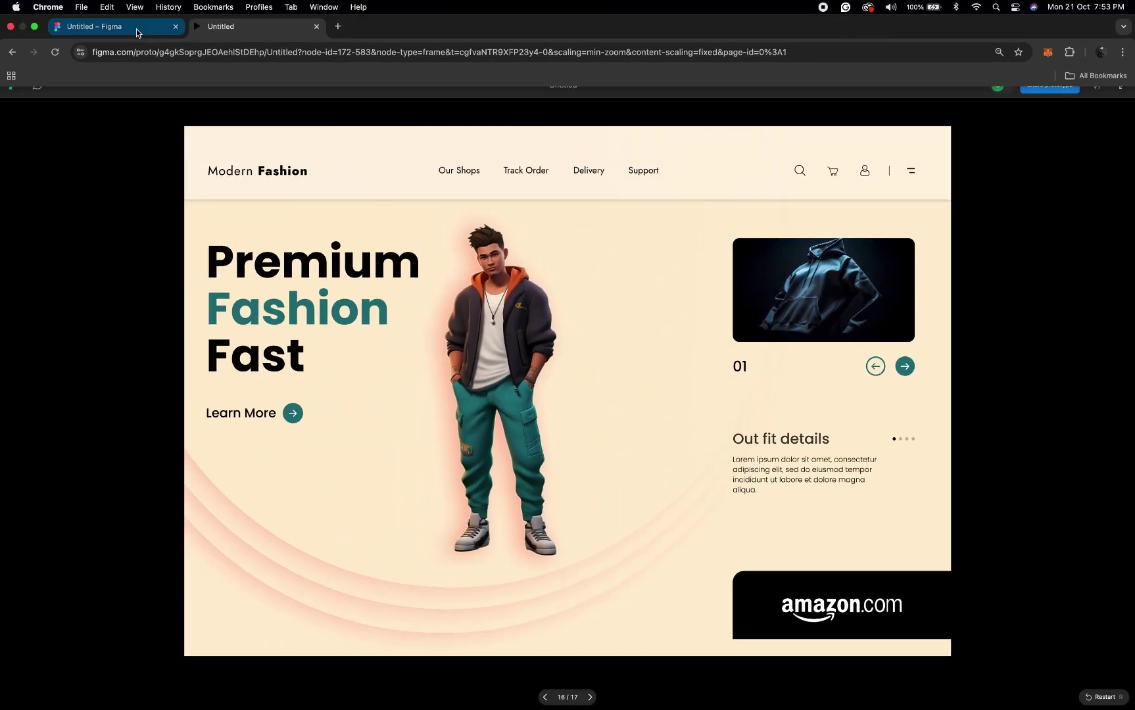
Duplicate the Desktop - 5 frame to create Desktop - 6 beside it
scroll(711, 352, "right", 2)
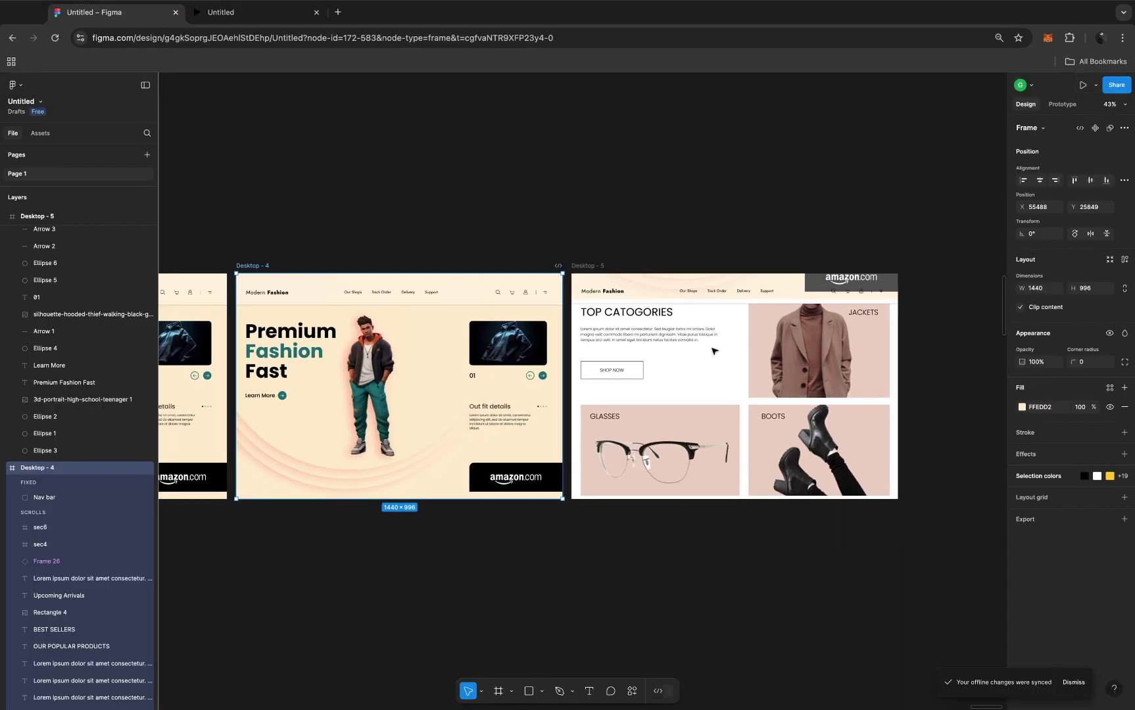
scroll(705, 355, "down", 1)
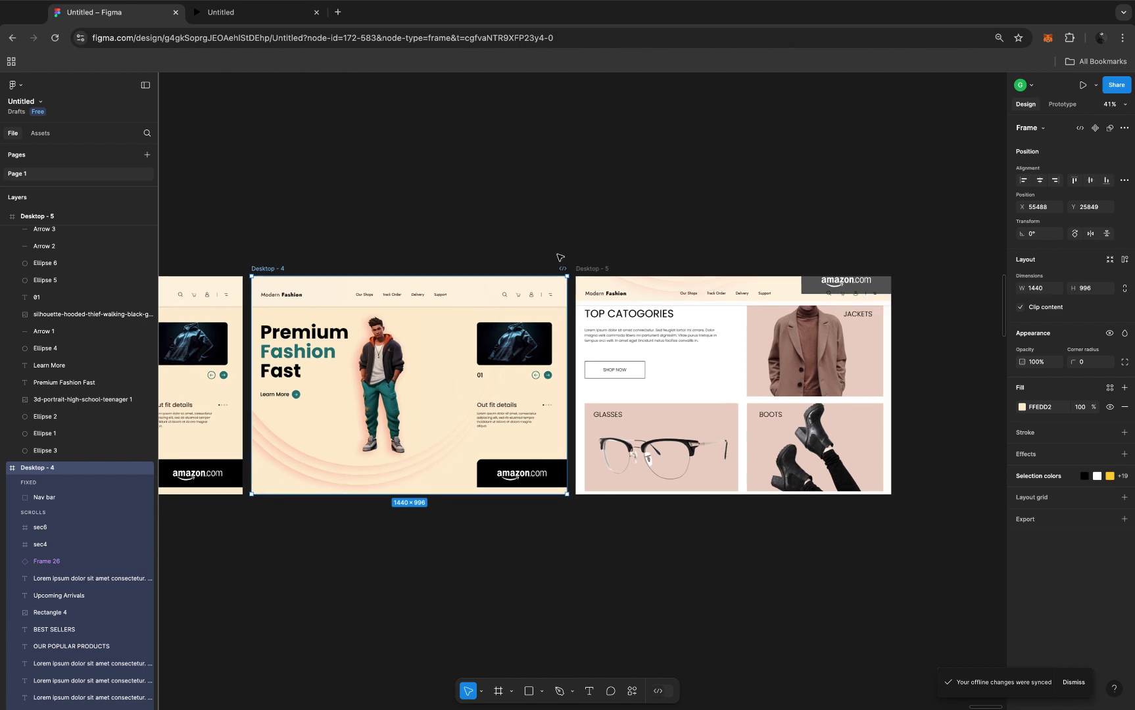
left_click(603, 270)
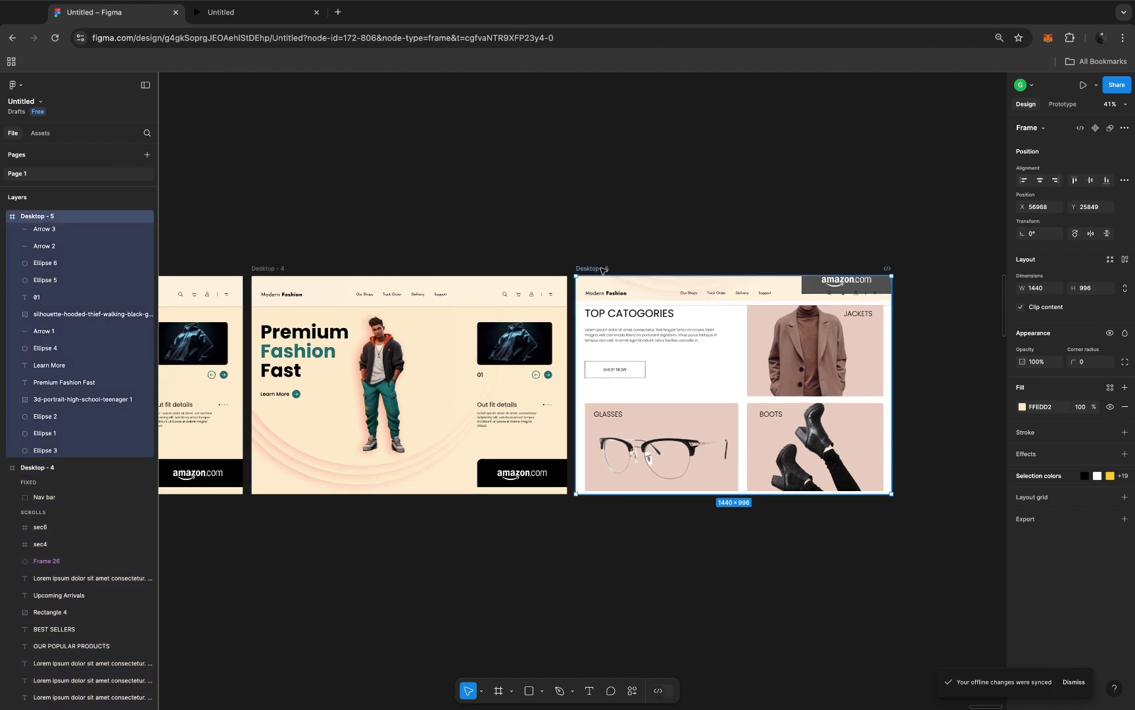
key("super+d")
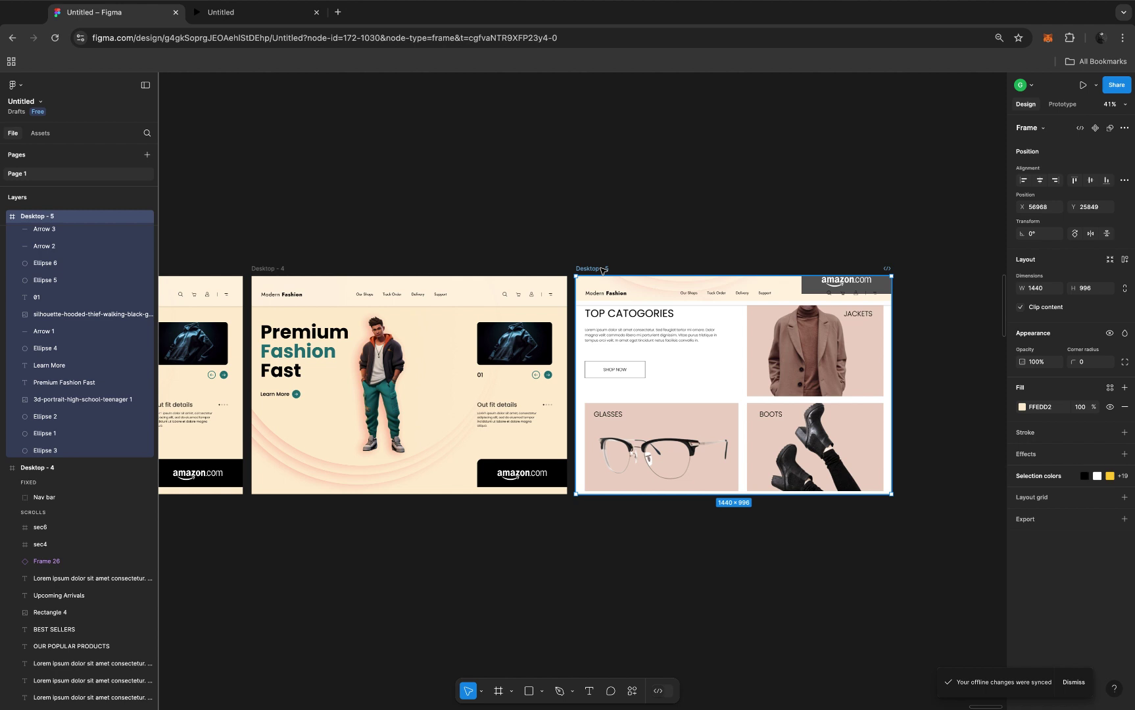
Move all of Desktop - 6's layers except the nav bar up until the Collections section sits just below the nav bar
scroll(664, 299, "right", 4)
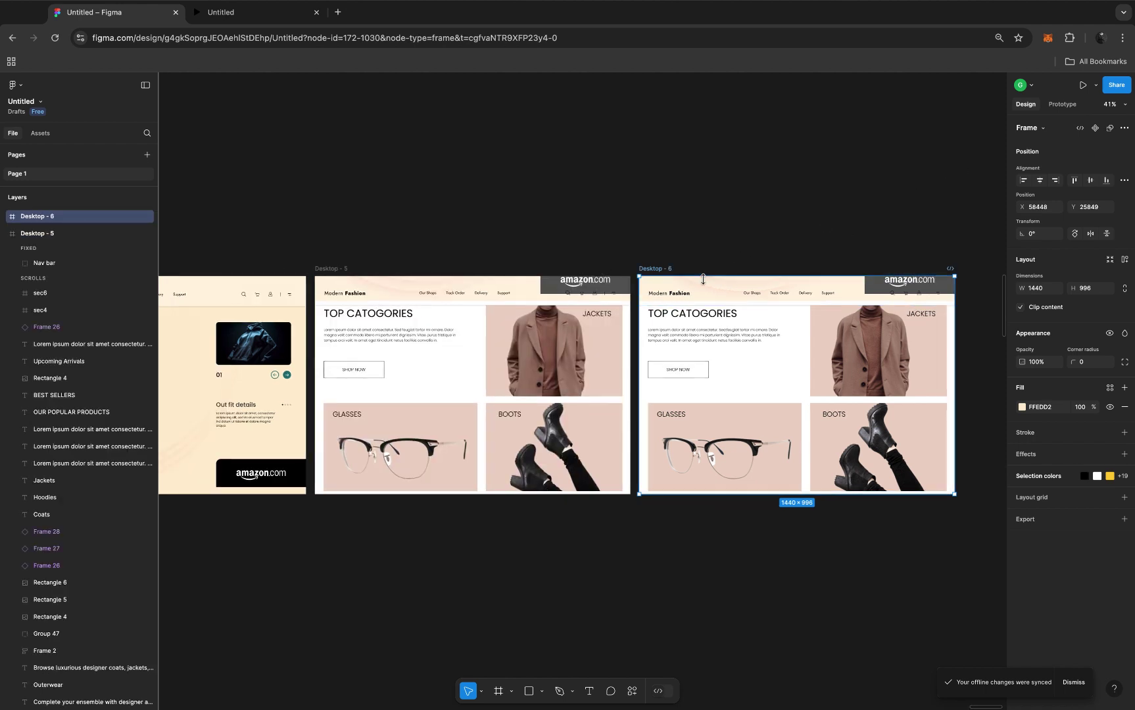
key("Return")
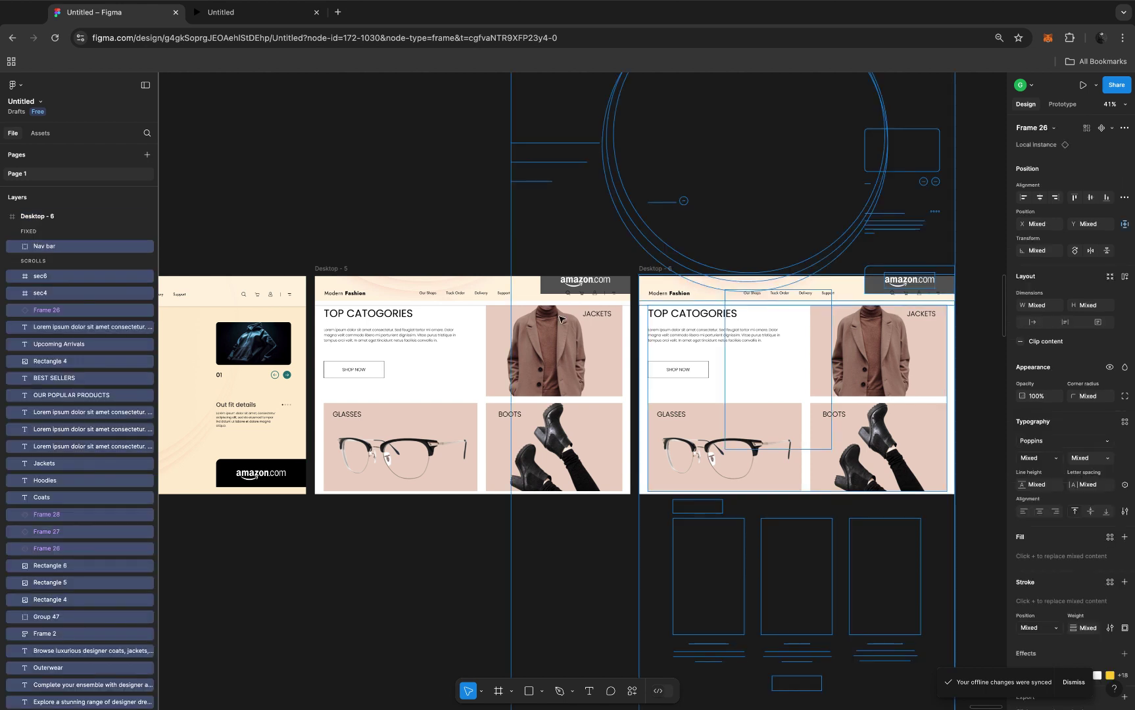
left_click(96, 246, "shift")
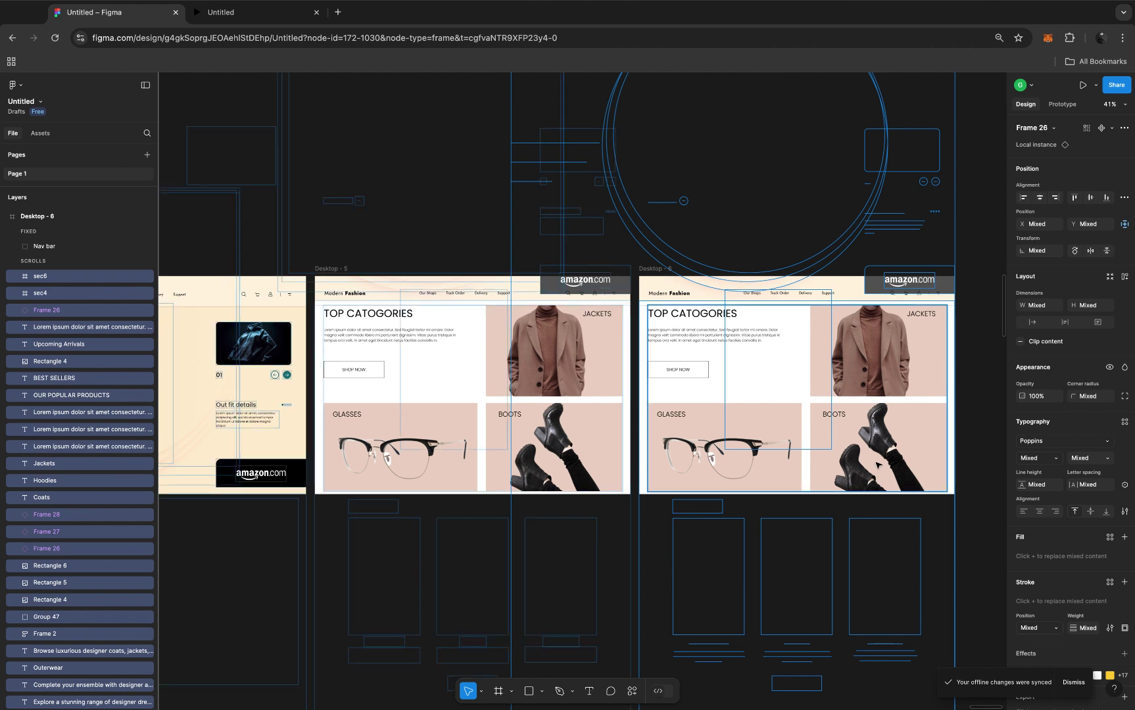
left_click_drag(876, 465, 884, 267)
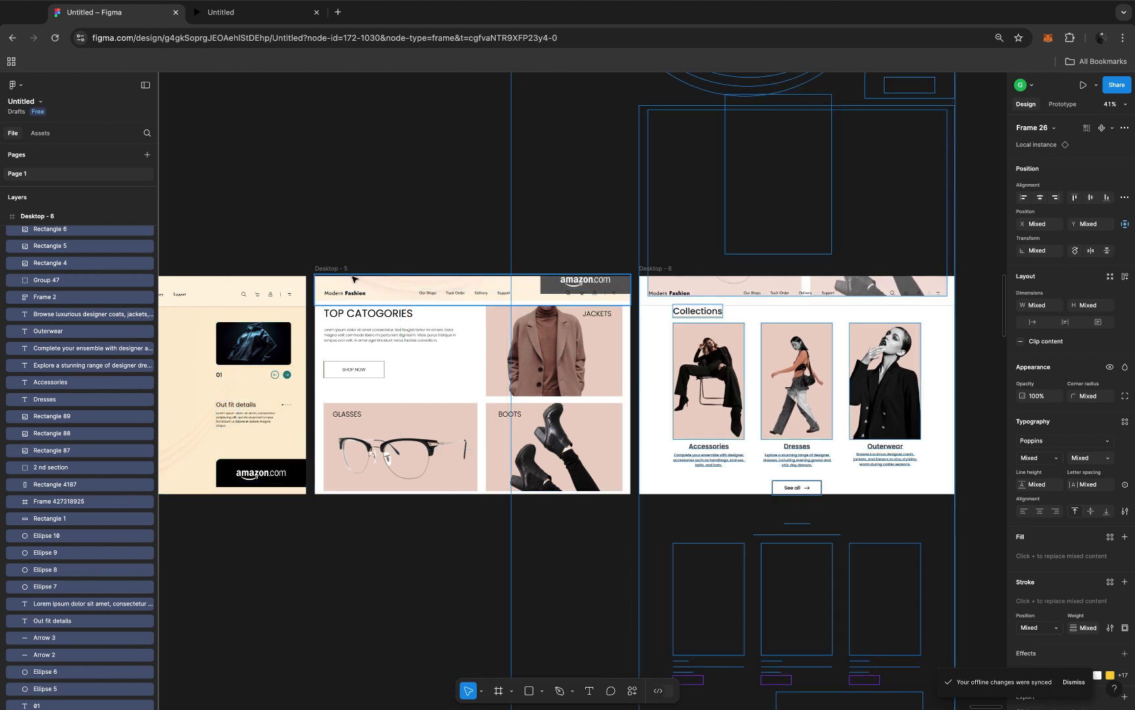
Turn off content clipping on Desktop - 5 to expose the Collections section below the frame
left_click(333, 269)
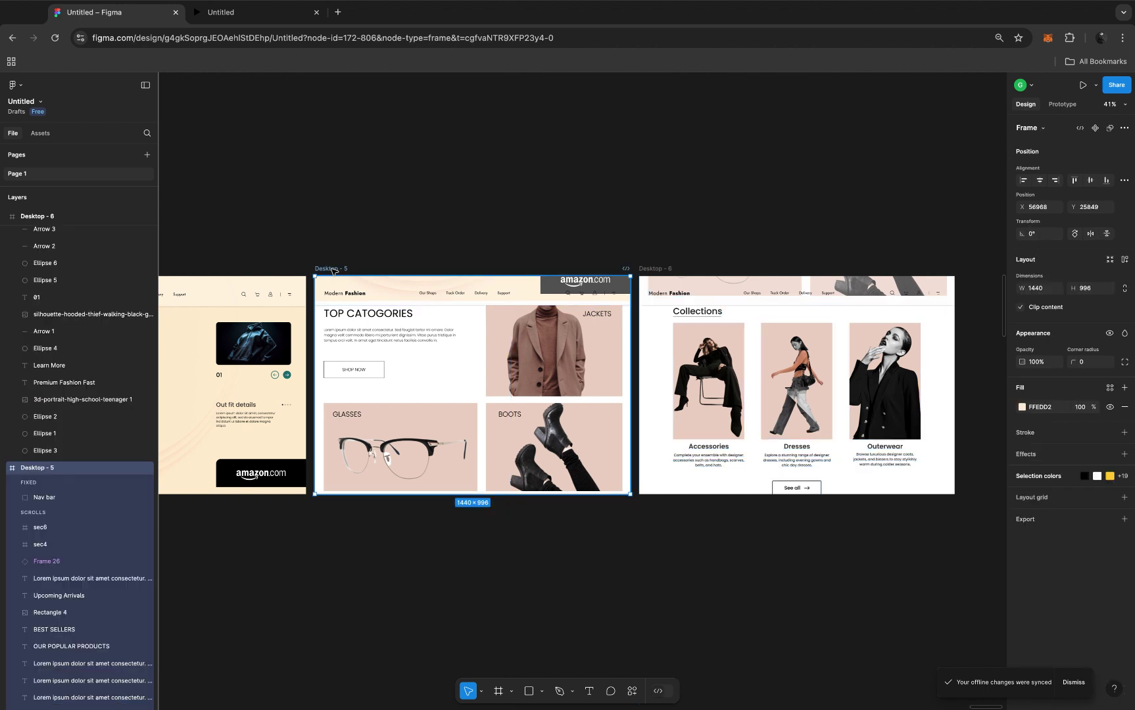
left_click(1021, 308)
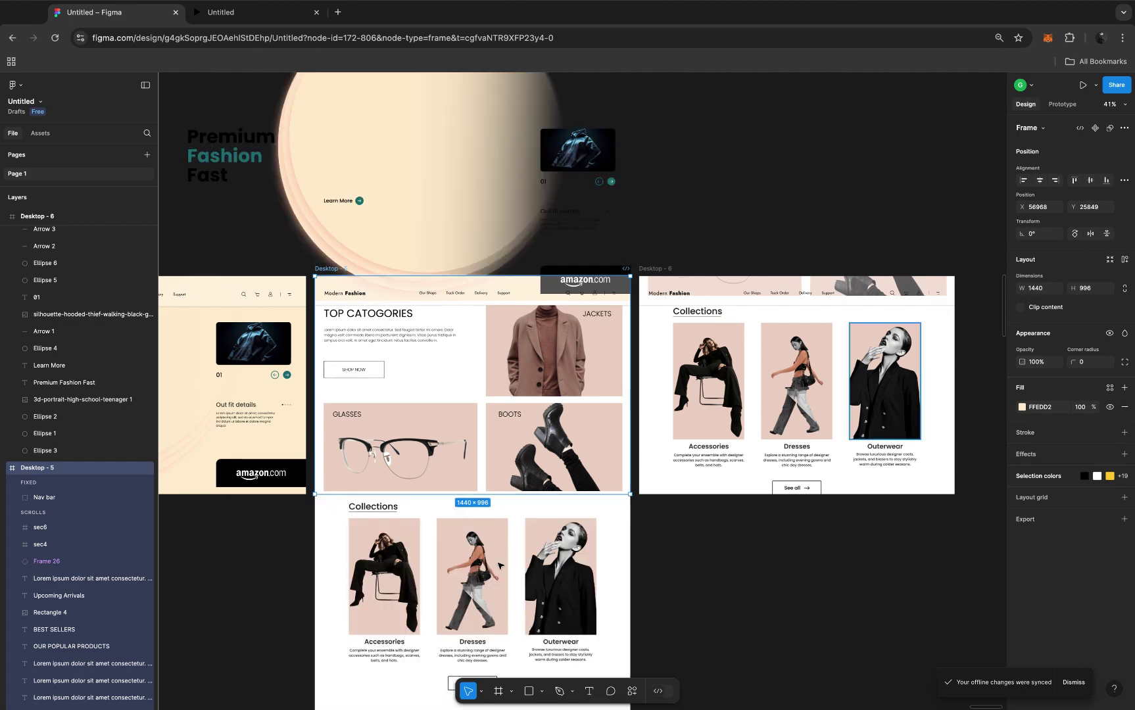
scroll(499, 564, "up", 5, "ctrl")
scroll(500, 563, "down", 3)
scroll(500, 563, "left", 2)
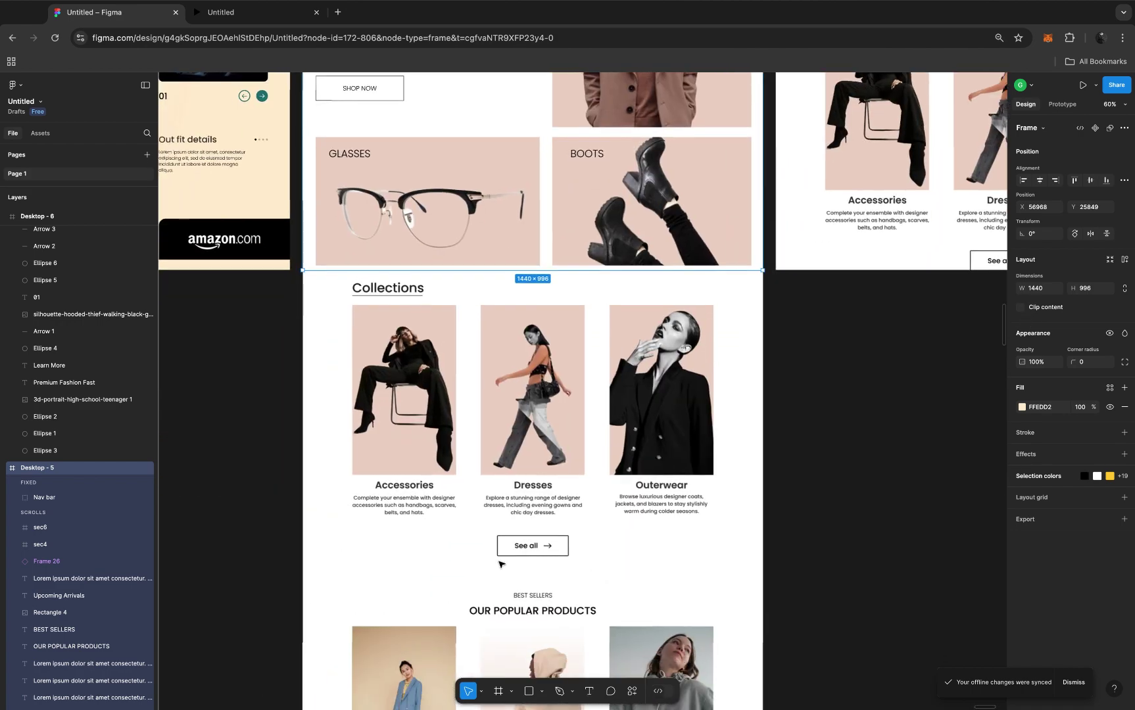
Scale Desktop - 5's Outerwear image, title and description together toward their lower-right corner, down to about 130 × 262
left_click(645, 399)
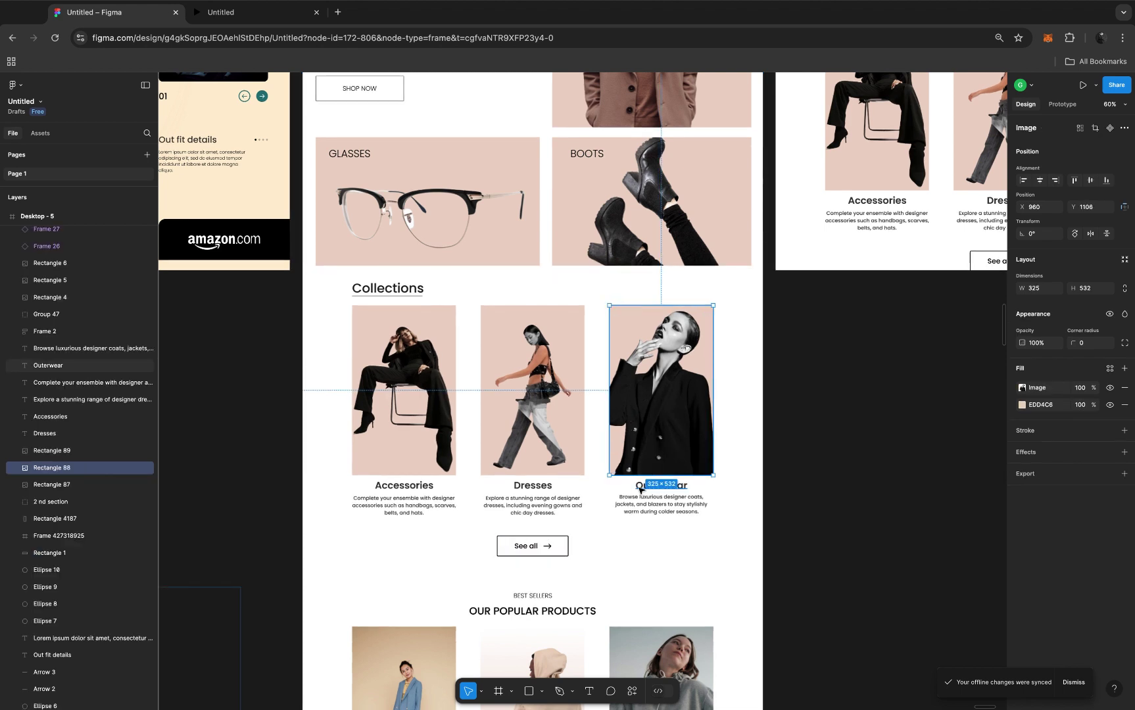
left_click(640, 490, "shift")
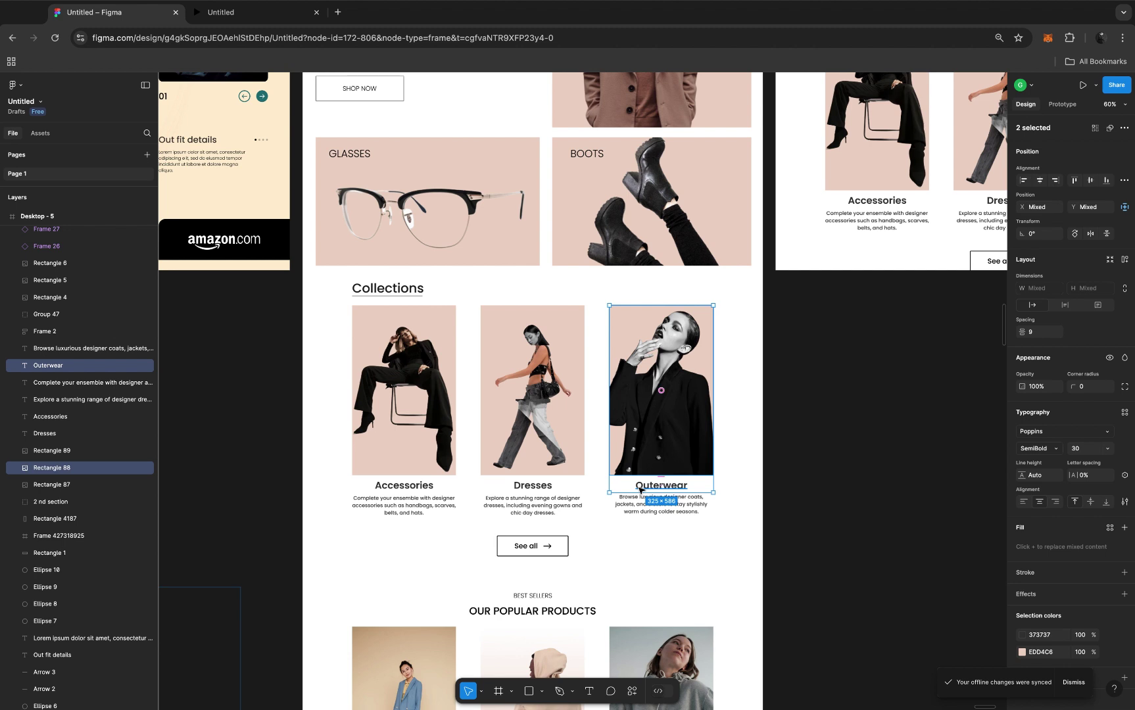
left_click(674, 514, "shift")
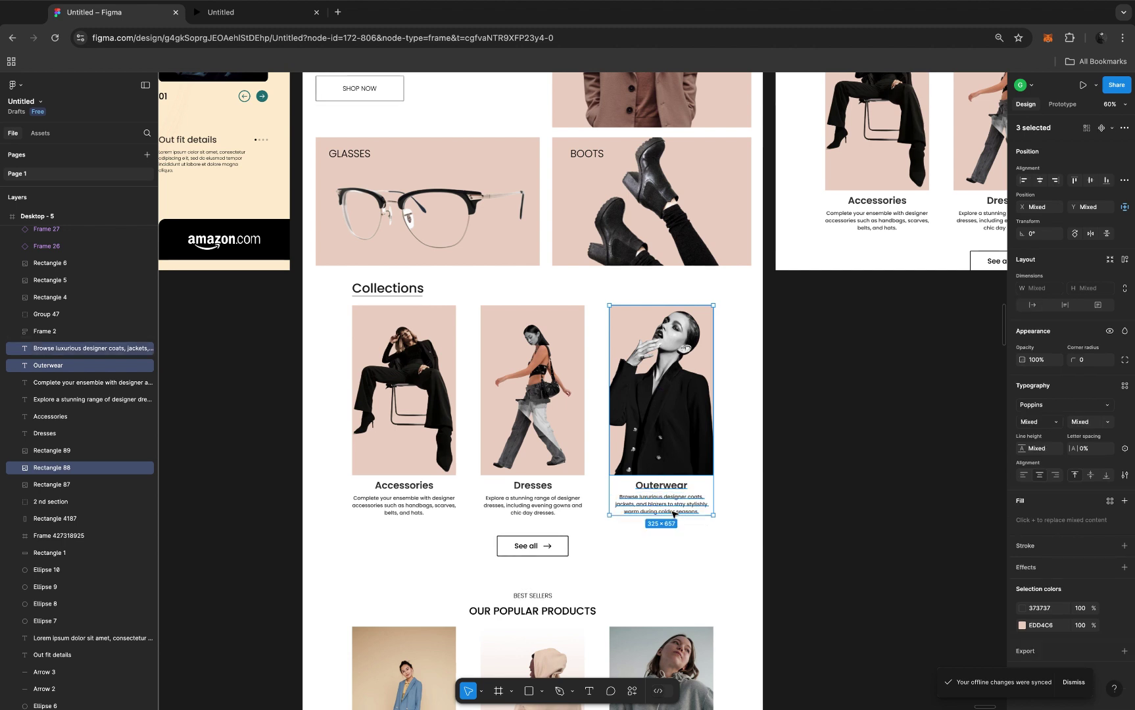
key("k")
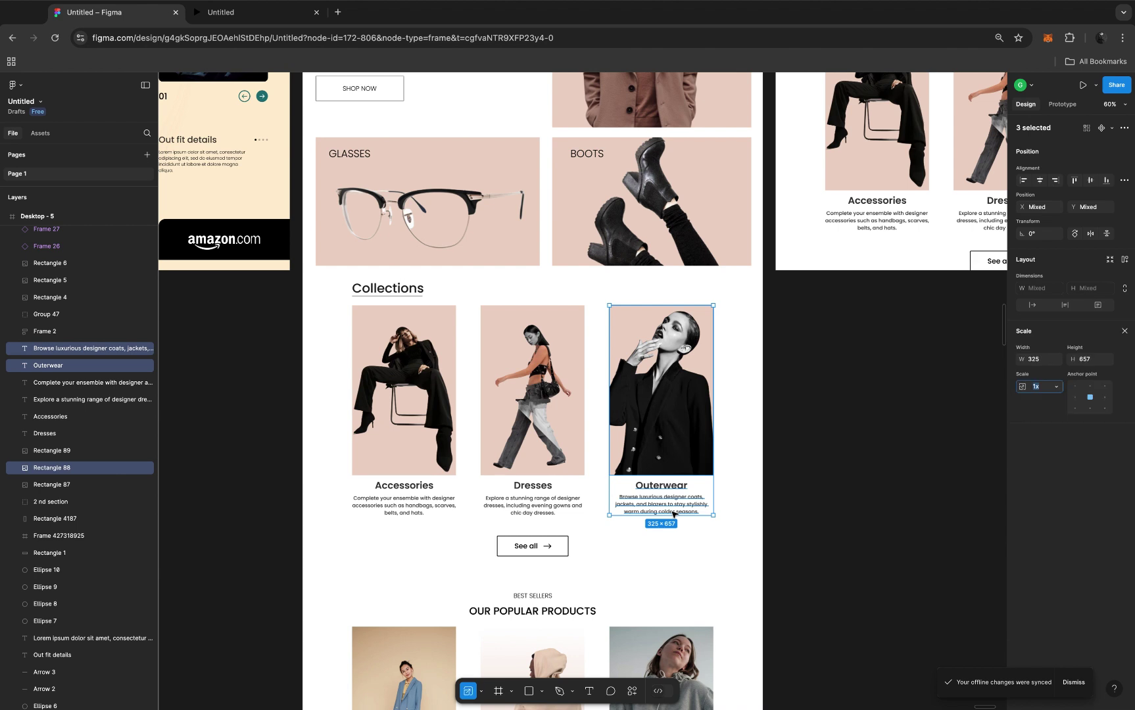
left_click(608, 305)
left_click_drag(653, 370, 688, 428)
left_click_drag(691, 435, 692, 437)
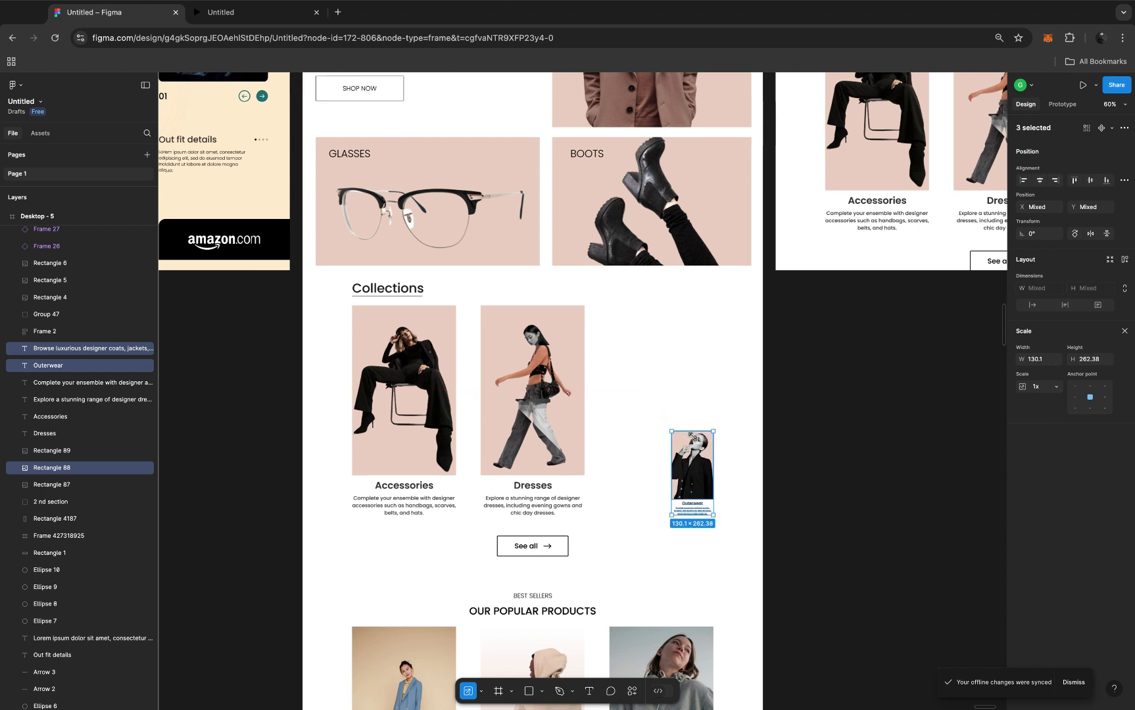
Move Desktop - 5's Dresses image, title and description together horizontally until they sit just beside the shrunken Outerwear card
left_click(543, 407)
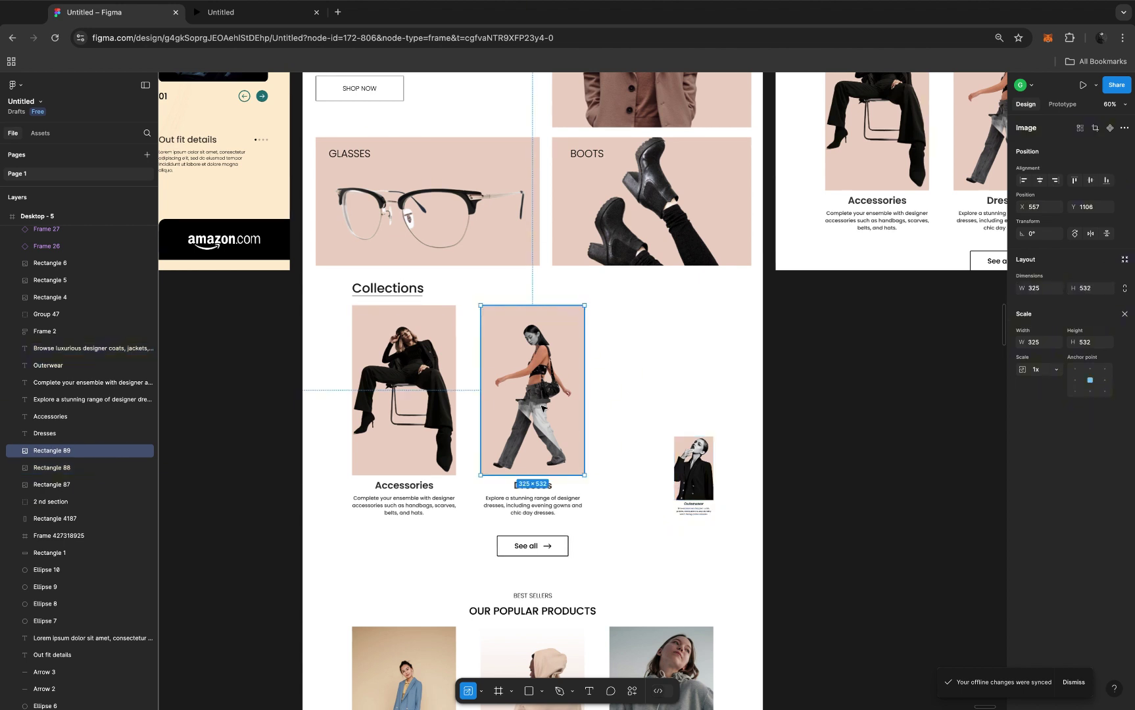
left_click(551, 487, "shift")
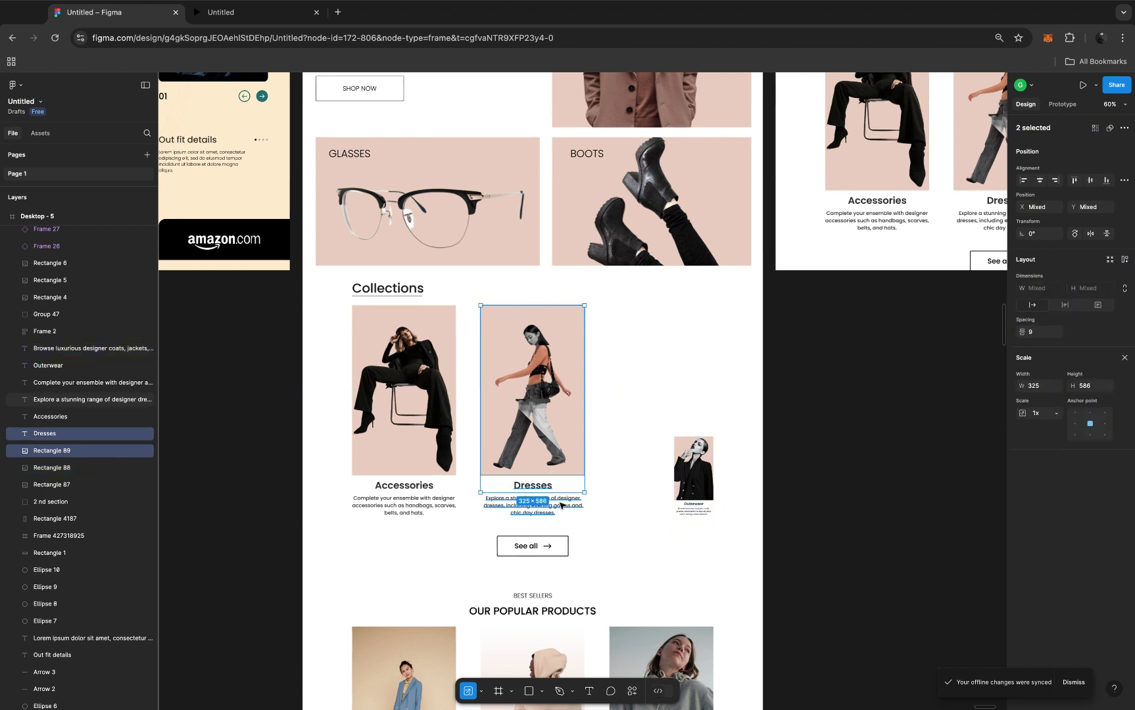
left_click(561, 505, "shift")
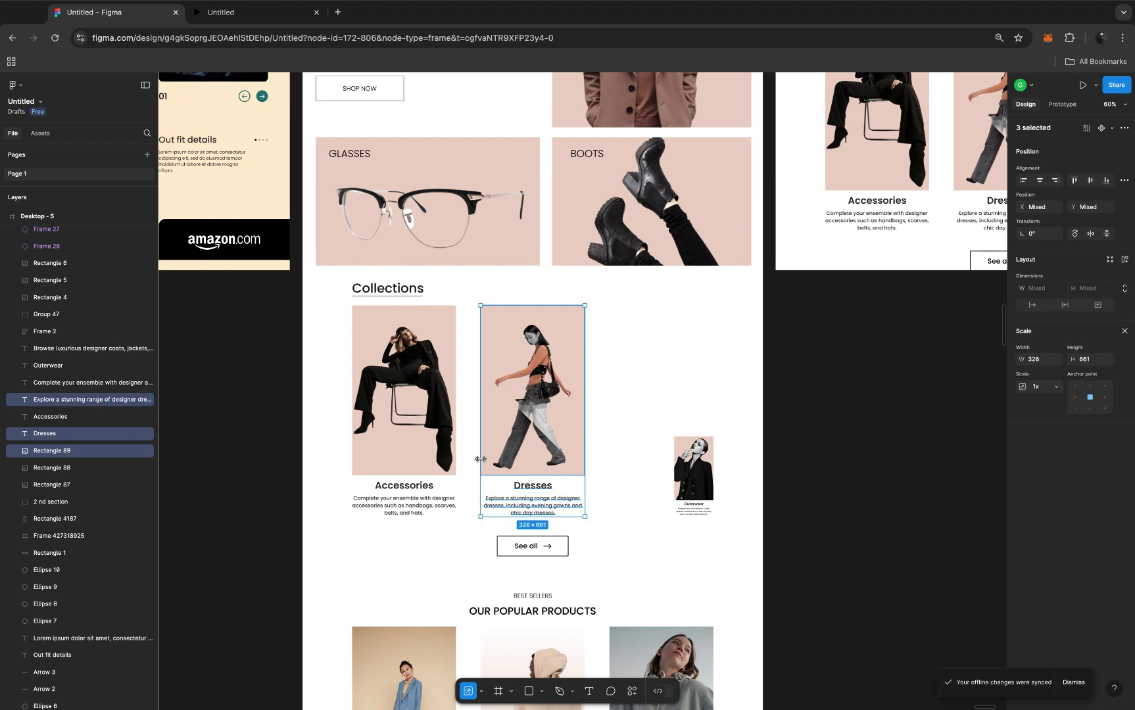
left_click_drag(503, 444, 591, 444)
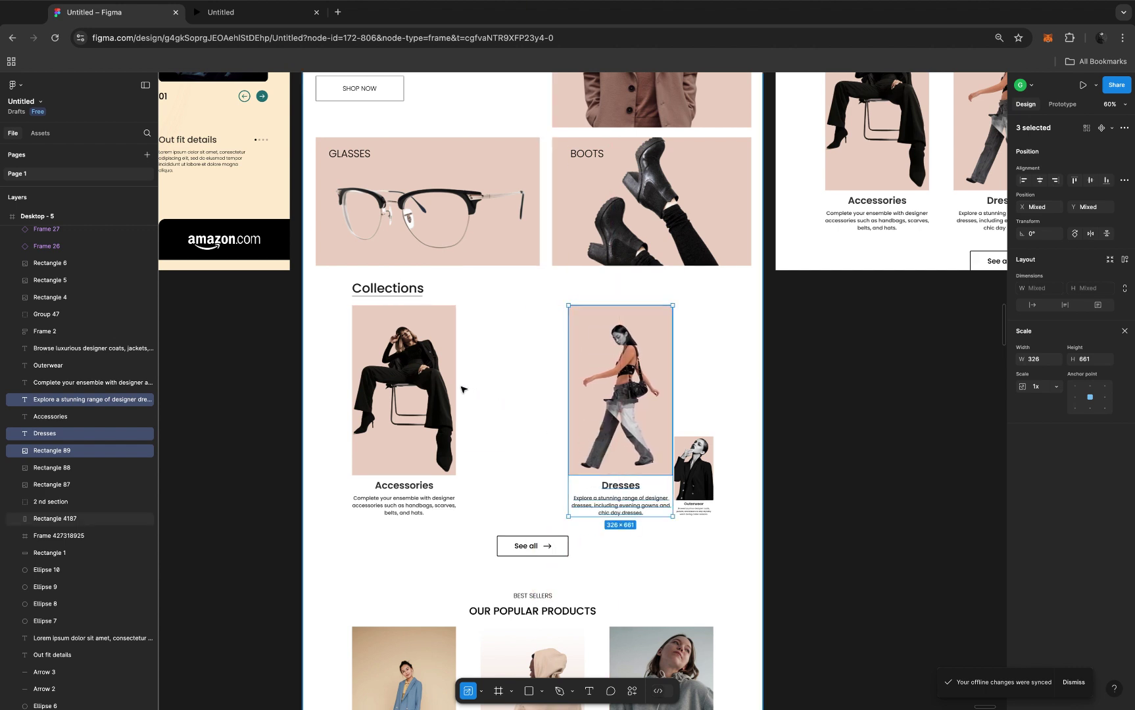
Scale Desktop - 5's Accessories image, title and description together to about 123 × 252 and place them against the Dresses card's lower-left side
left_click(434, 384)
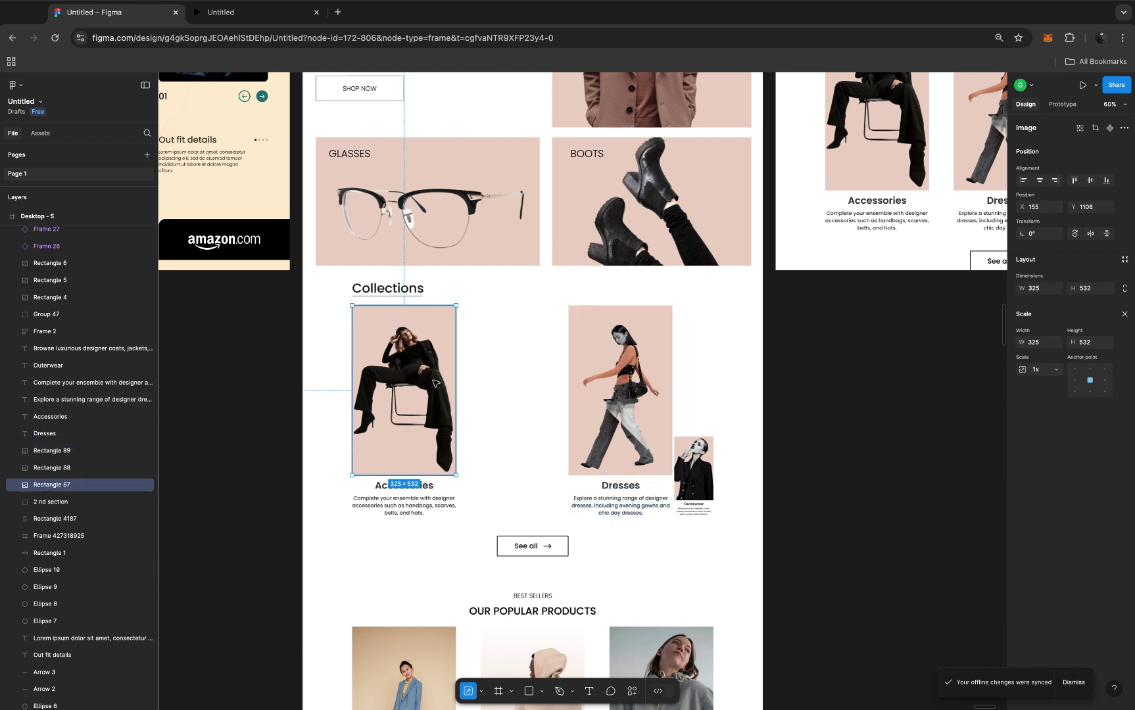
left_click(431, 487, "shift")
left_click(434, 508, "shift")
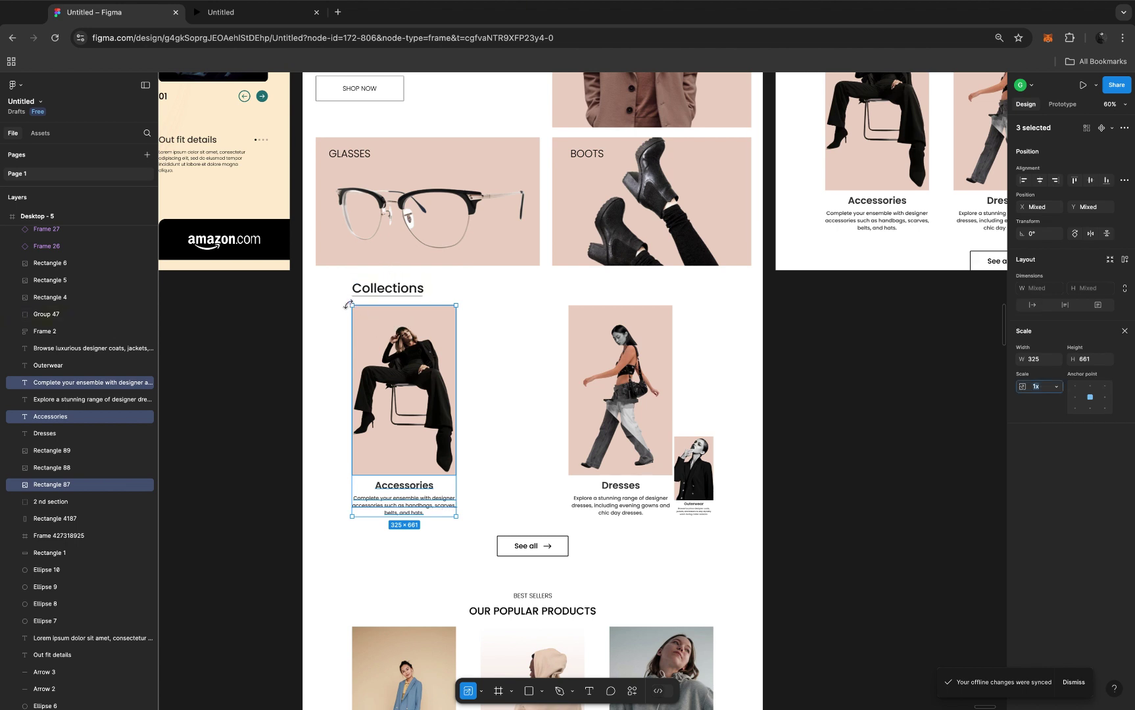
left_click_drag(350, 304, 553, 474)
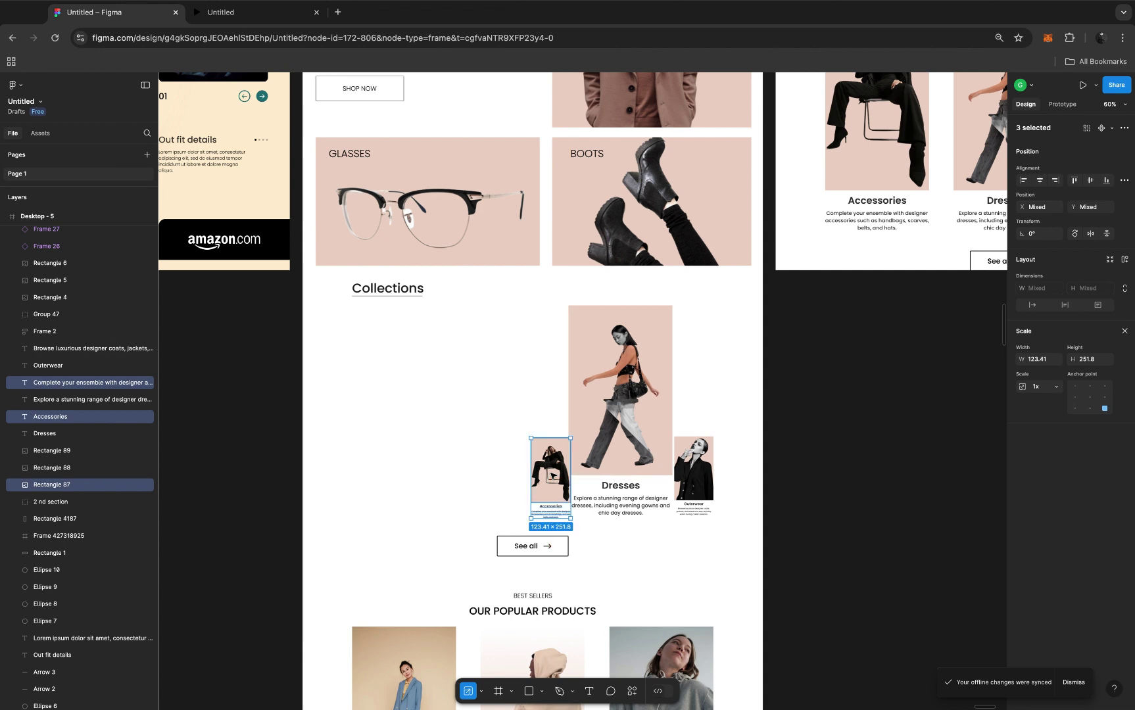
scroll(553, 475, "up", 2)
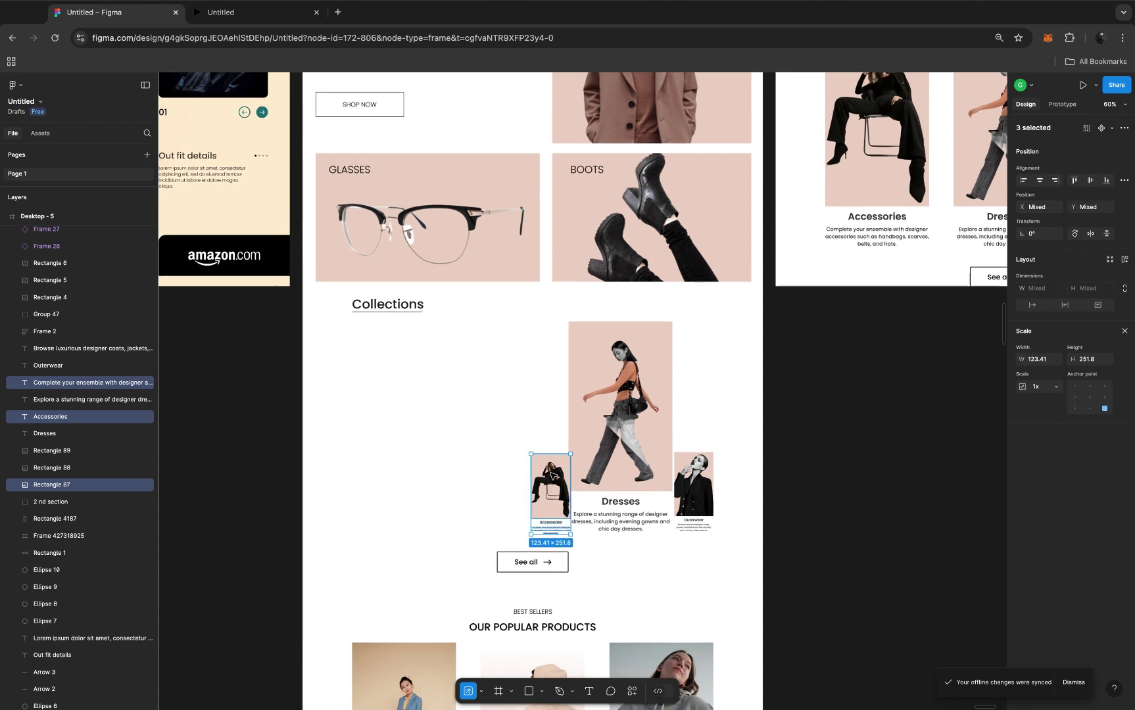
key("v")
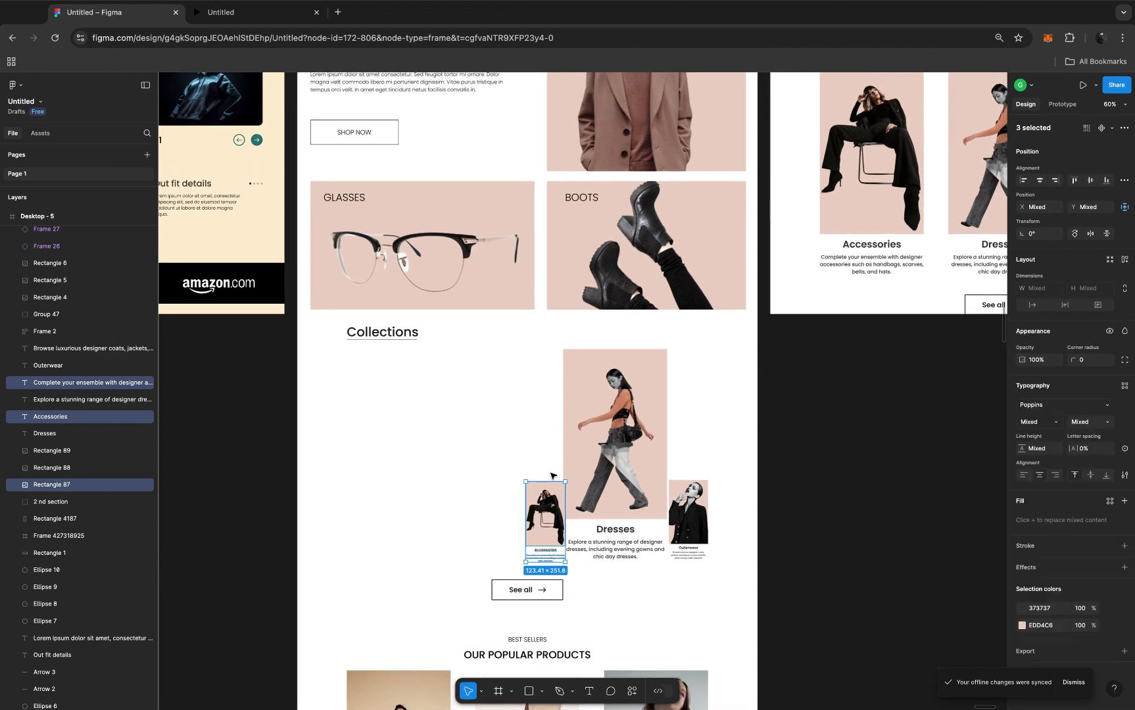
Turn content clipping back on for the Desktop - 5 frame
scroll(550, 476, "down", 3)
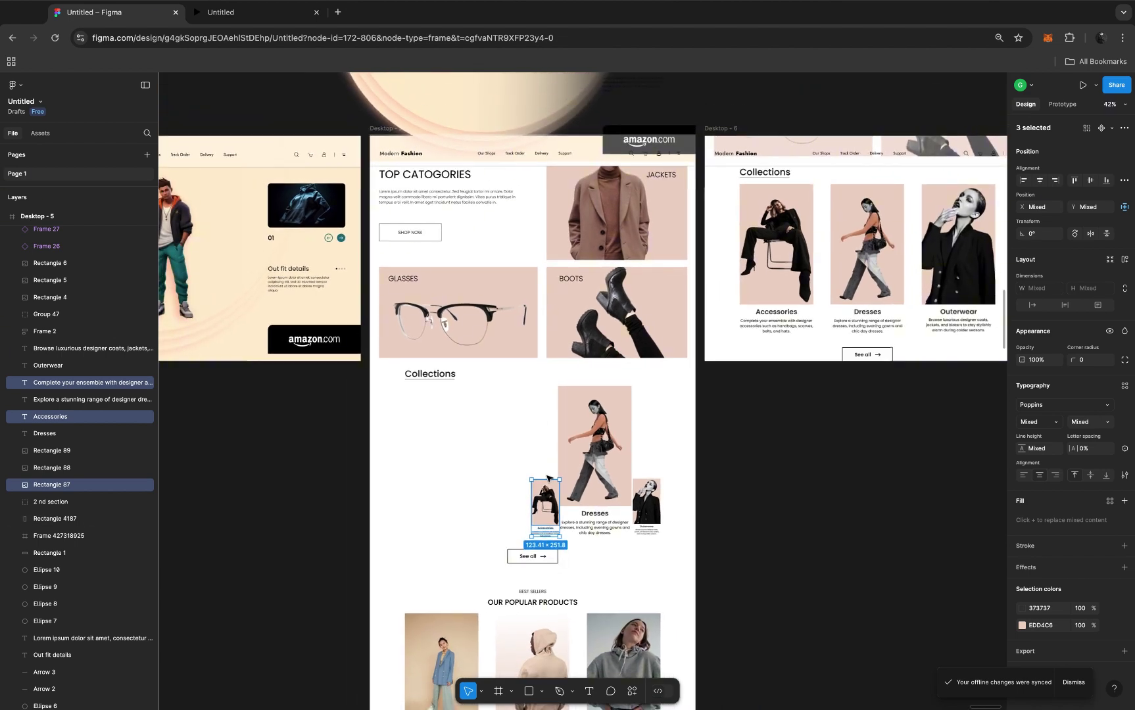
scroll(547, 478, "up", 2)
scroll(547, 478, "up", 1)
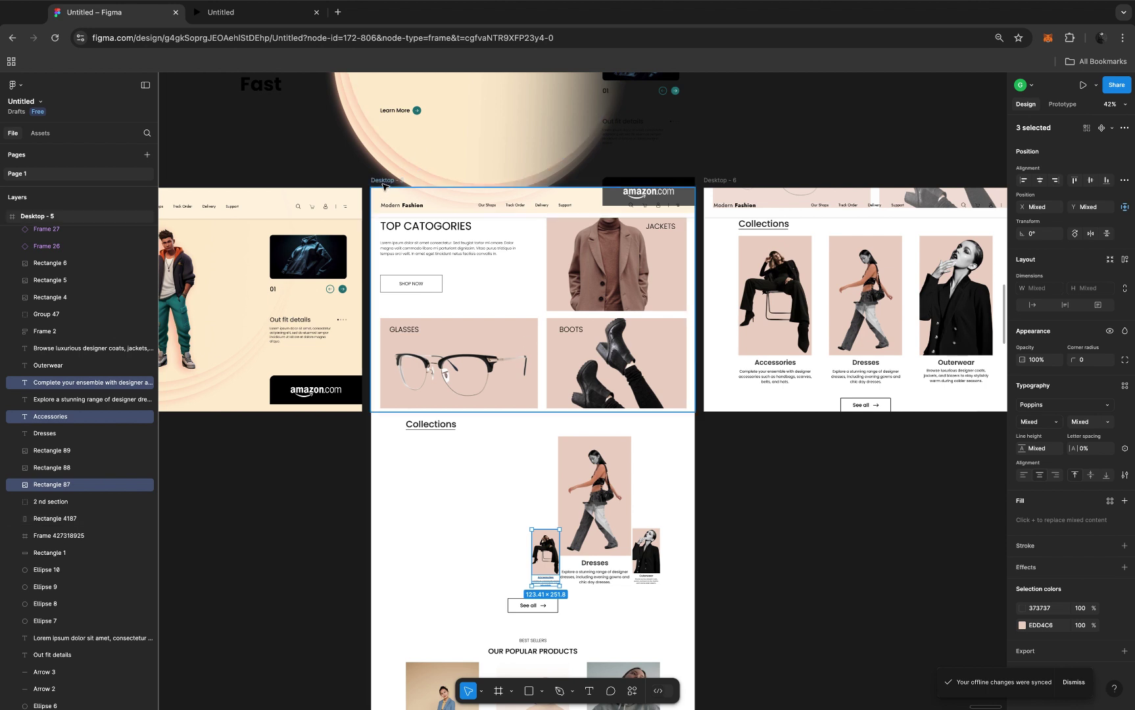
left_click(42, 219)
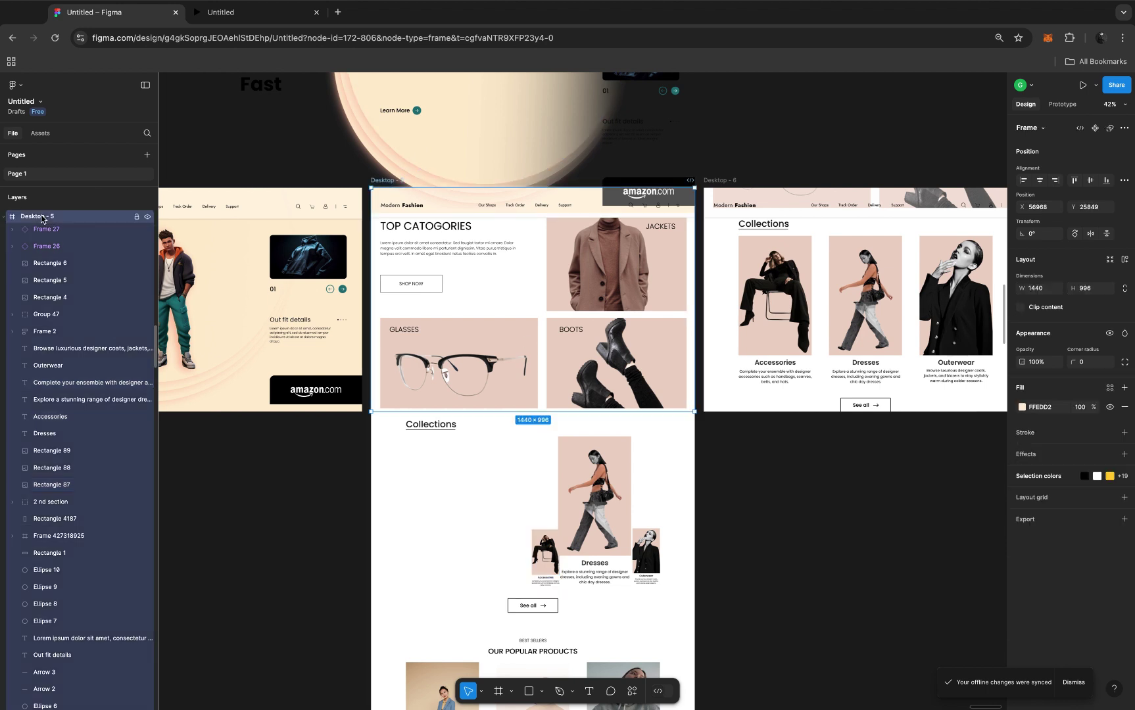
left_click(1024, 311)
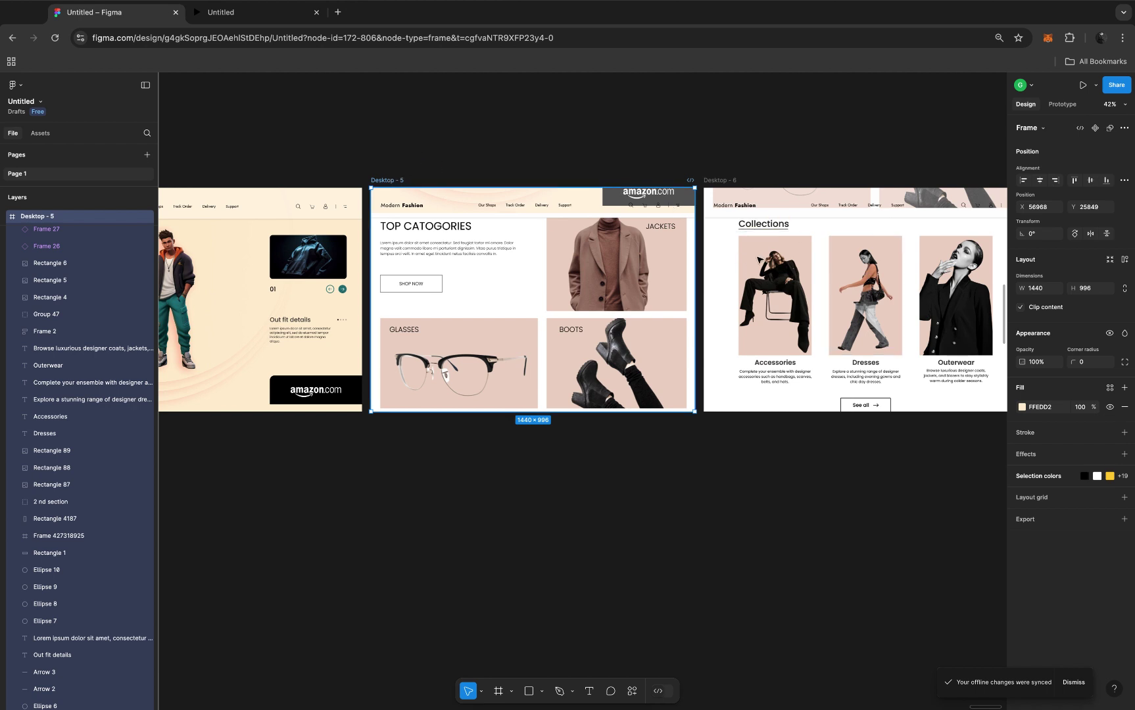
Add a prototype interaction from Desktop - 5 that navigates to Desktop - 6 with a Key/Gamepad trigger on the Down arrow
left_click(1062, 106)
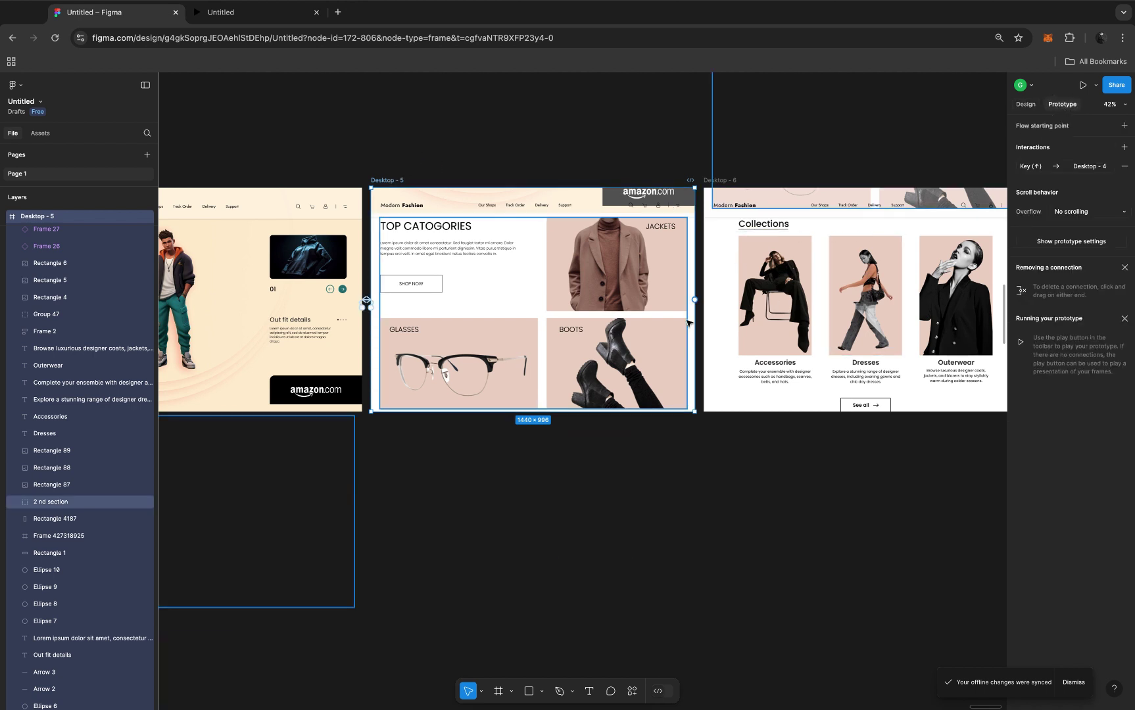
left_click_drag(694, 301, 757, 304)
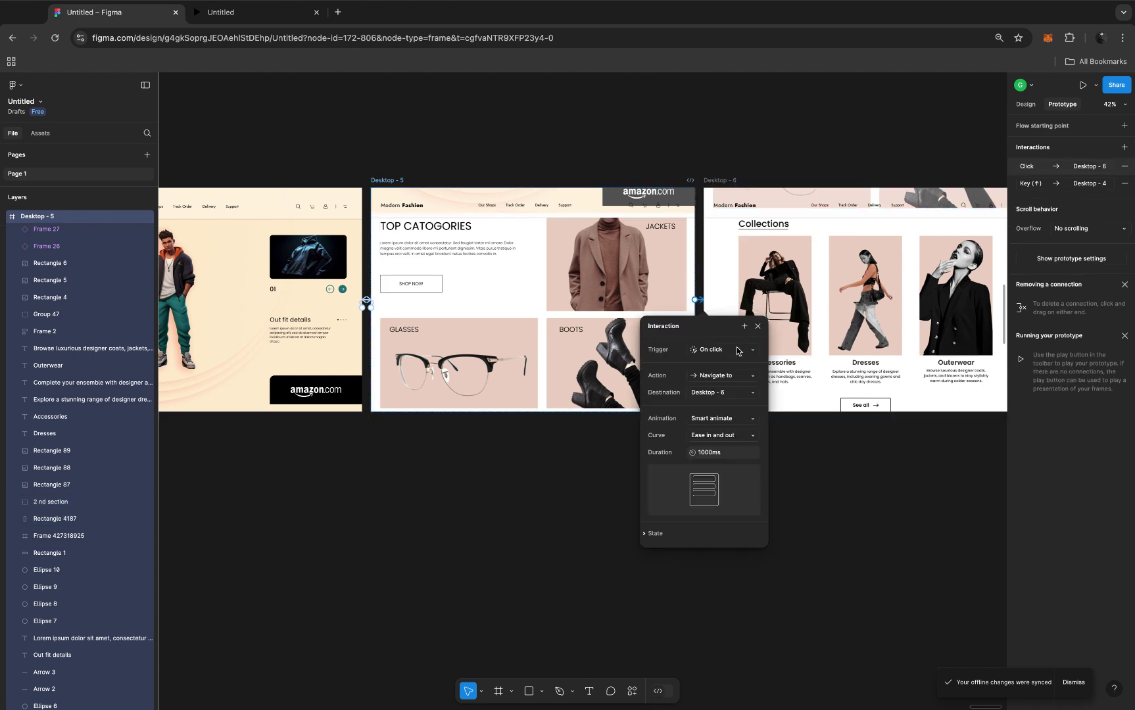
left_click(737, 350)
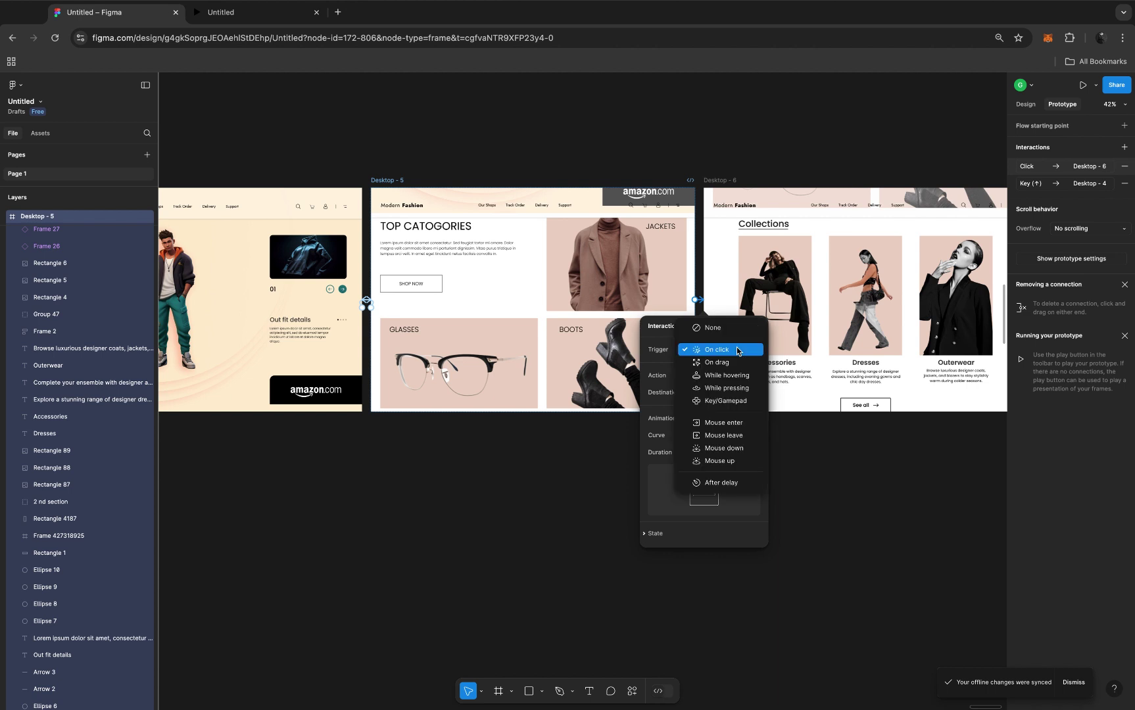
left_click(738, 401)
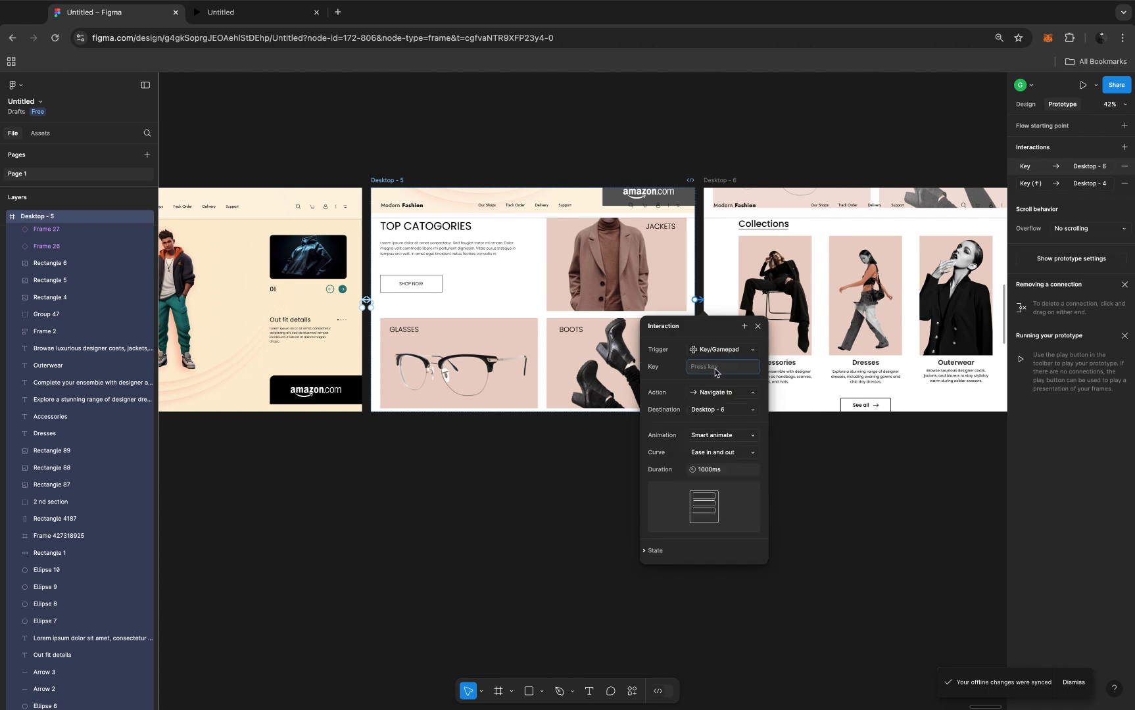
key("Down")
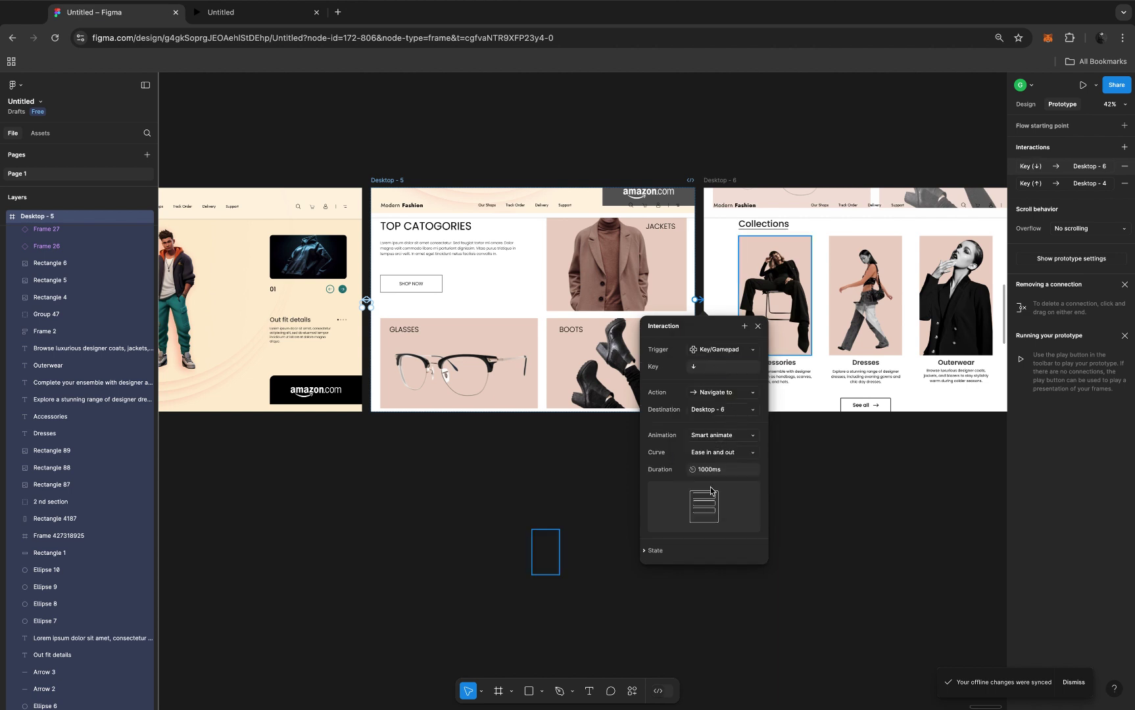
left_click(757, 327)
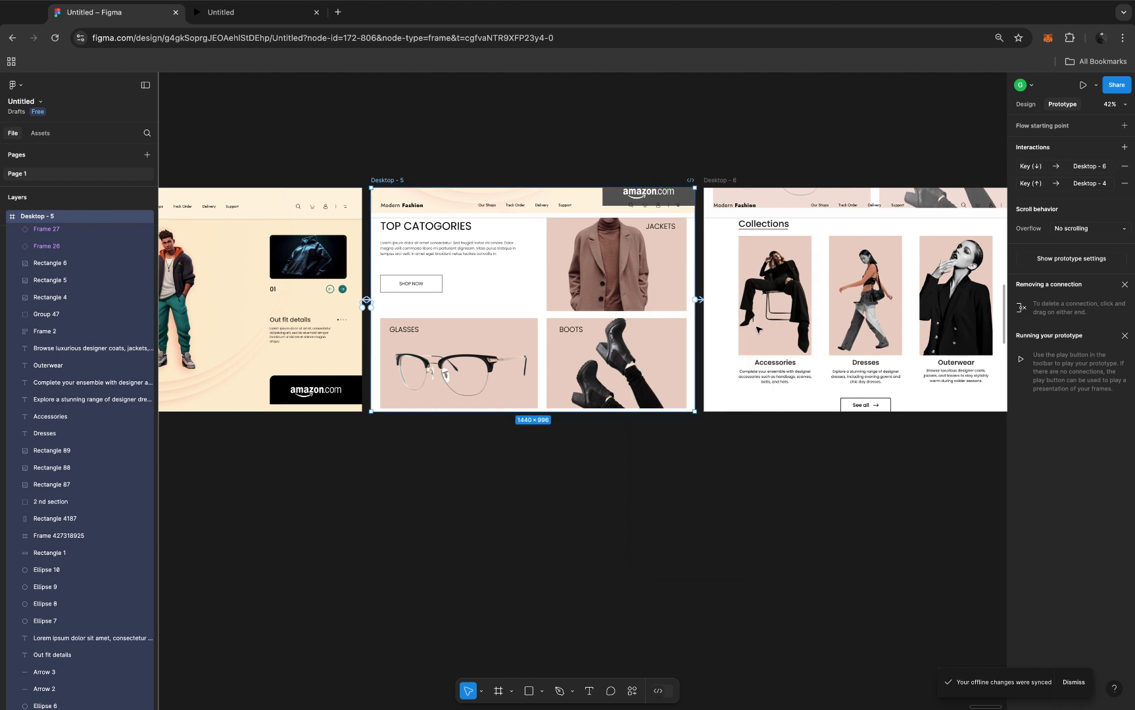
Turn off content clipping on the Desktop - 6 frame to expose the layers above and below it
scroll(757, 327, "up", 2)
scroll(757, 327, "right", 2)
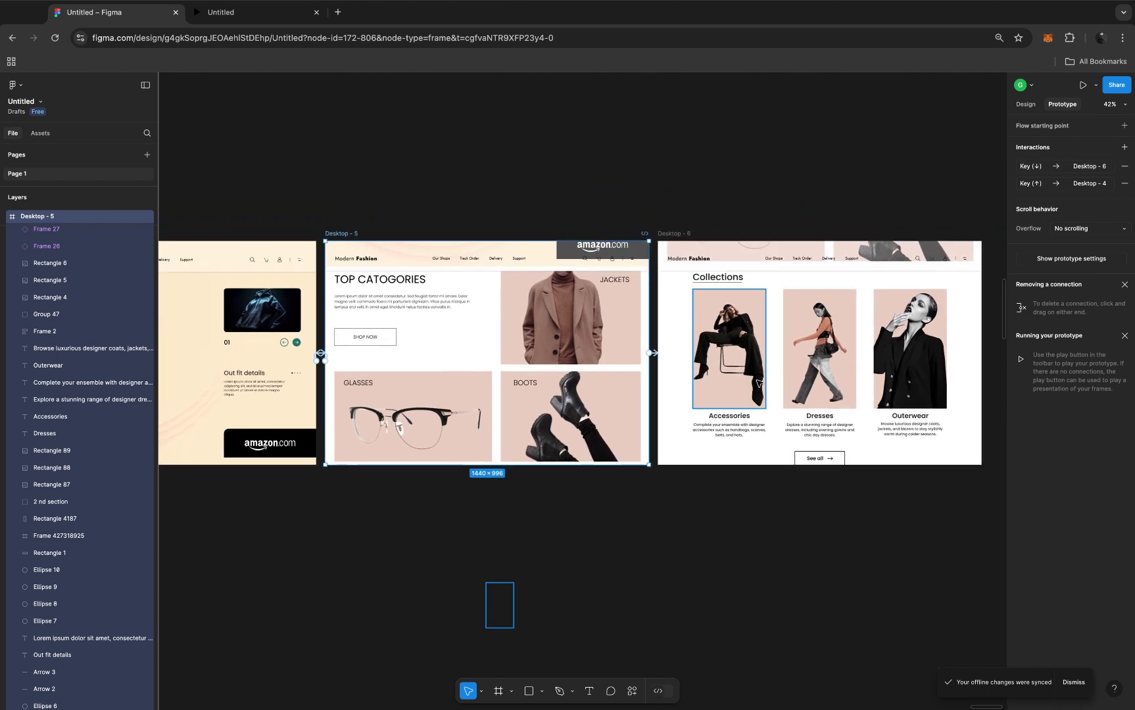
left_click(1026, 105)
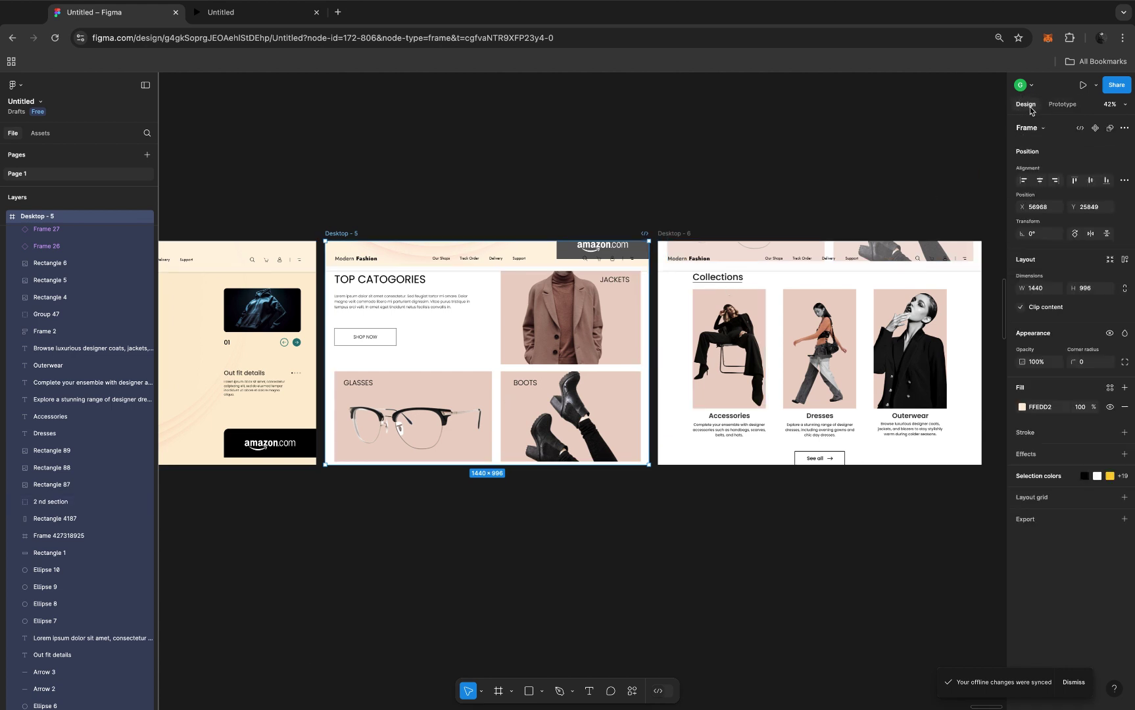
left_click(672, 236)
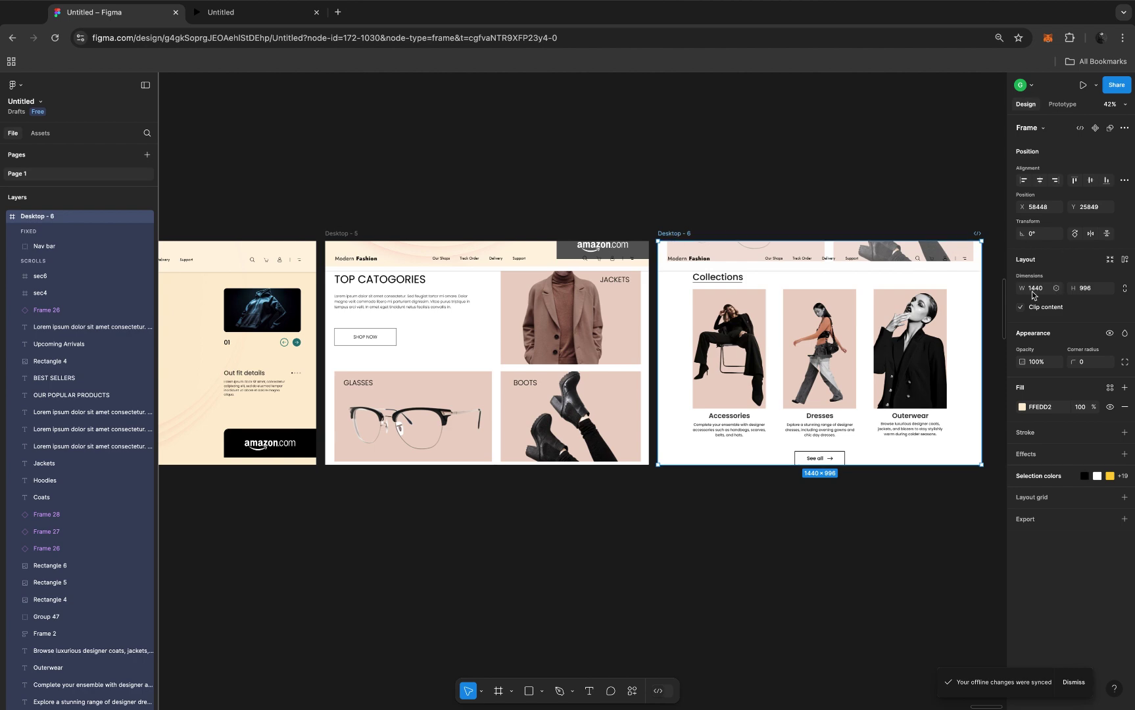
left_click(1022, 307)
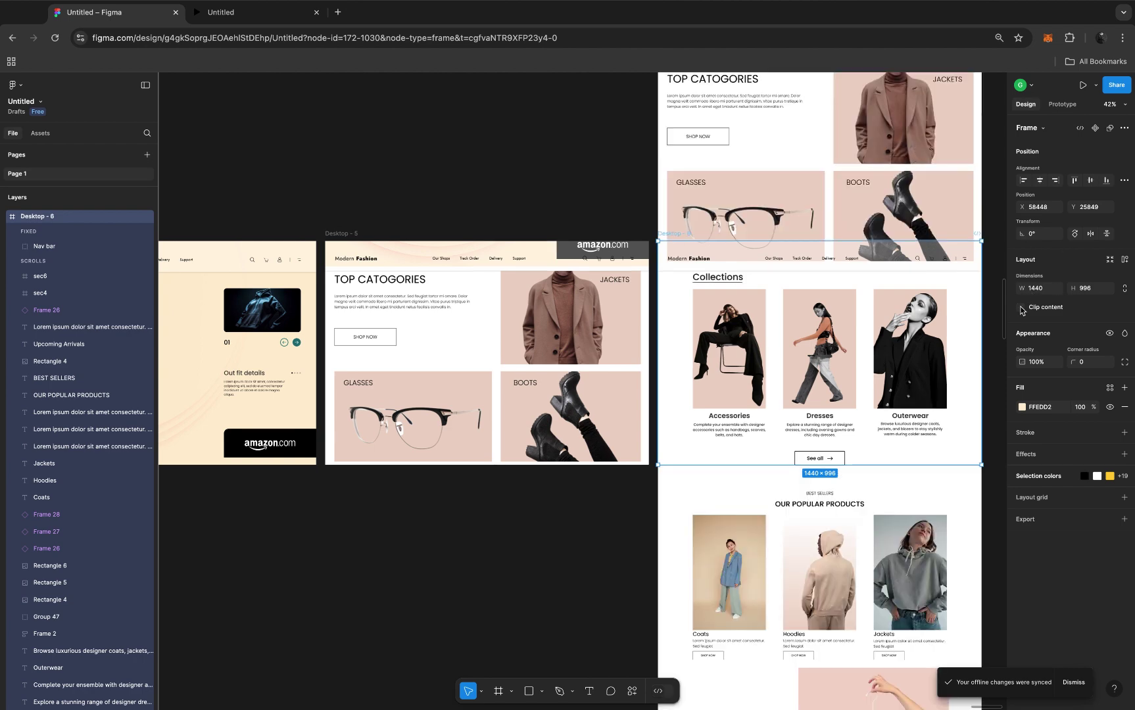
Scale Desktop - 6's Jackets image and label together to about 301 × 201 and move them up, slightly in from the section's right edge
scroll(875, 270, "up", 2)
scroll(875, 269, "up", 3)
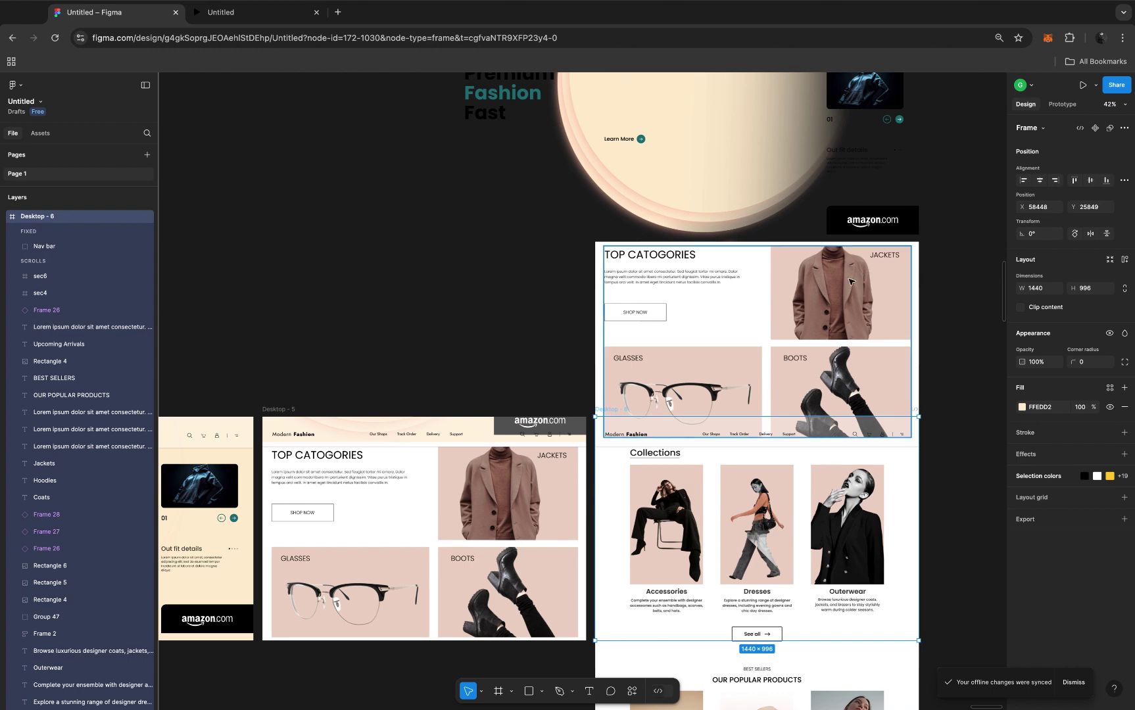
double_click(849, 281)
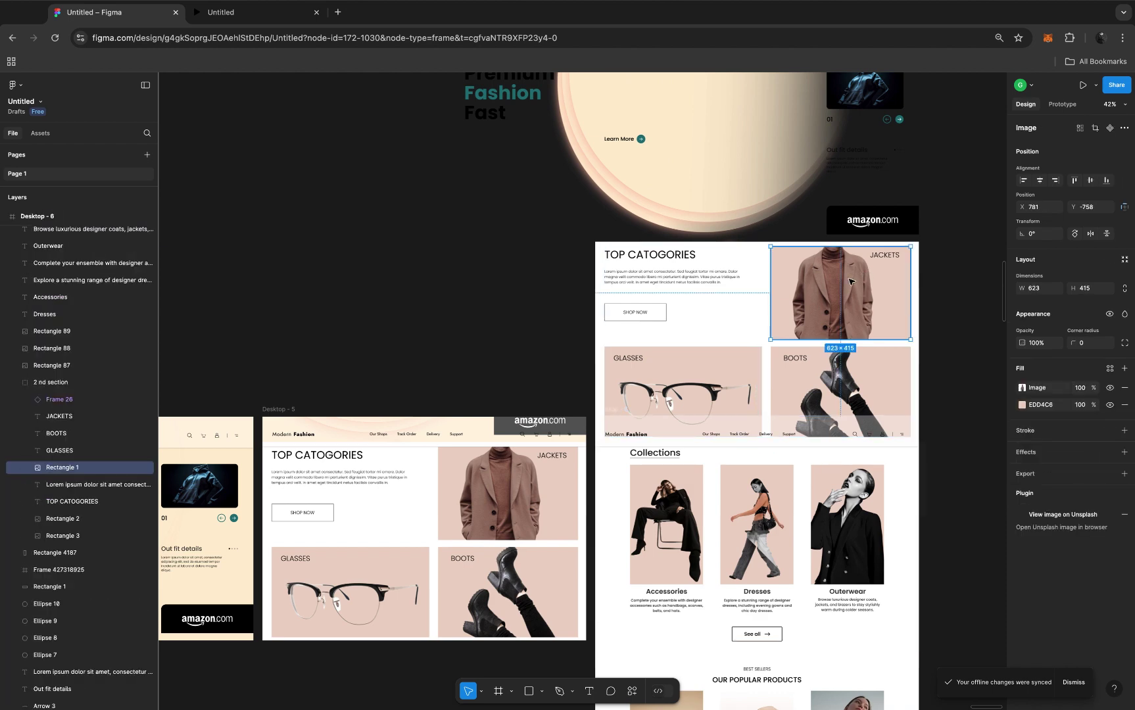
scroll(849, 282, "up", 3)
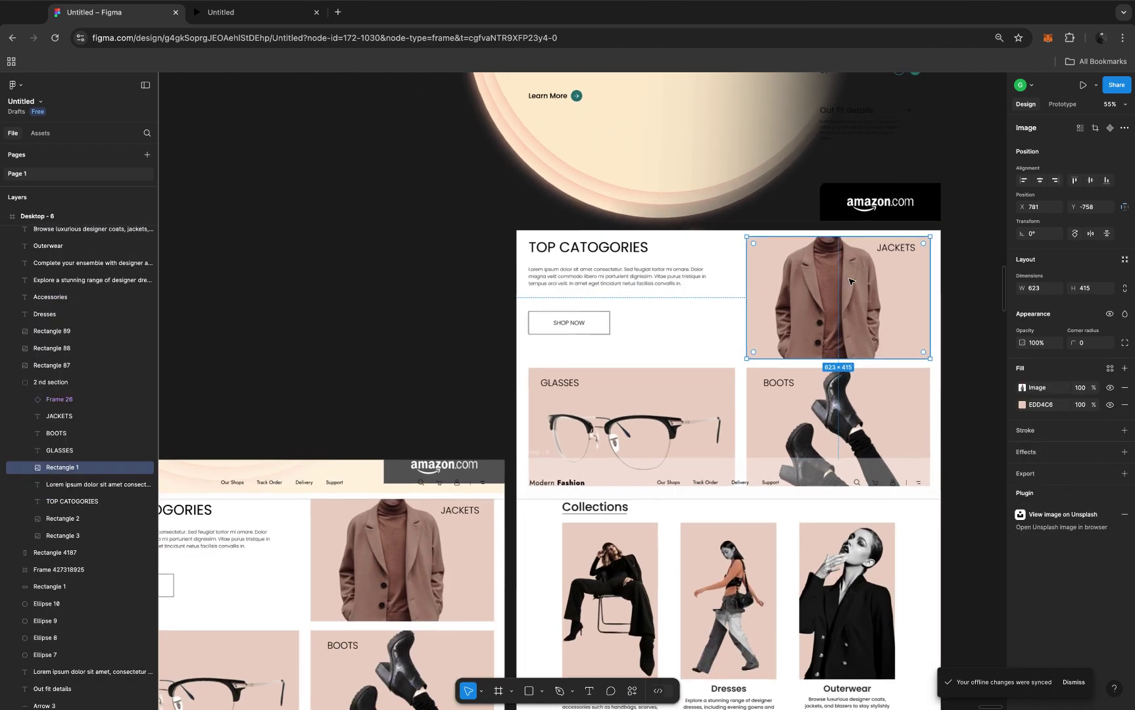
left_click(899, 249, "shift")
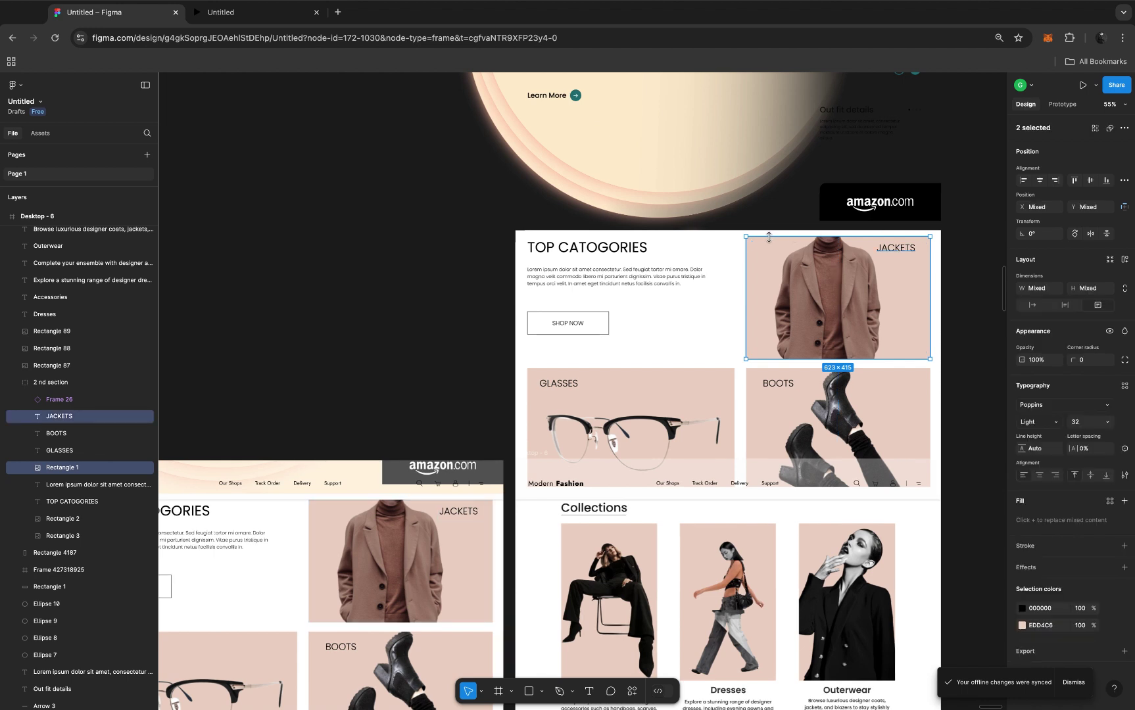
key("k")
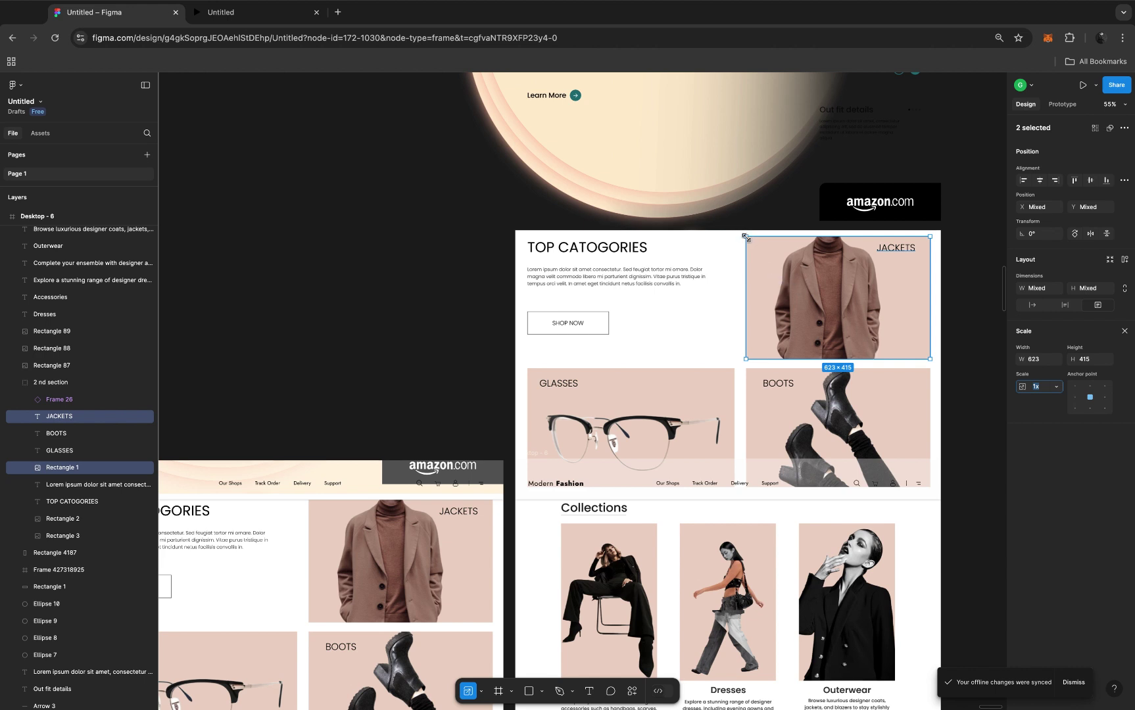
left_click_drag(746, 237, 842, 314)
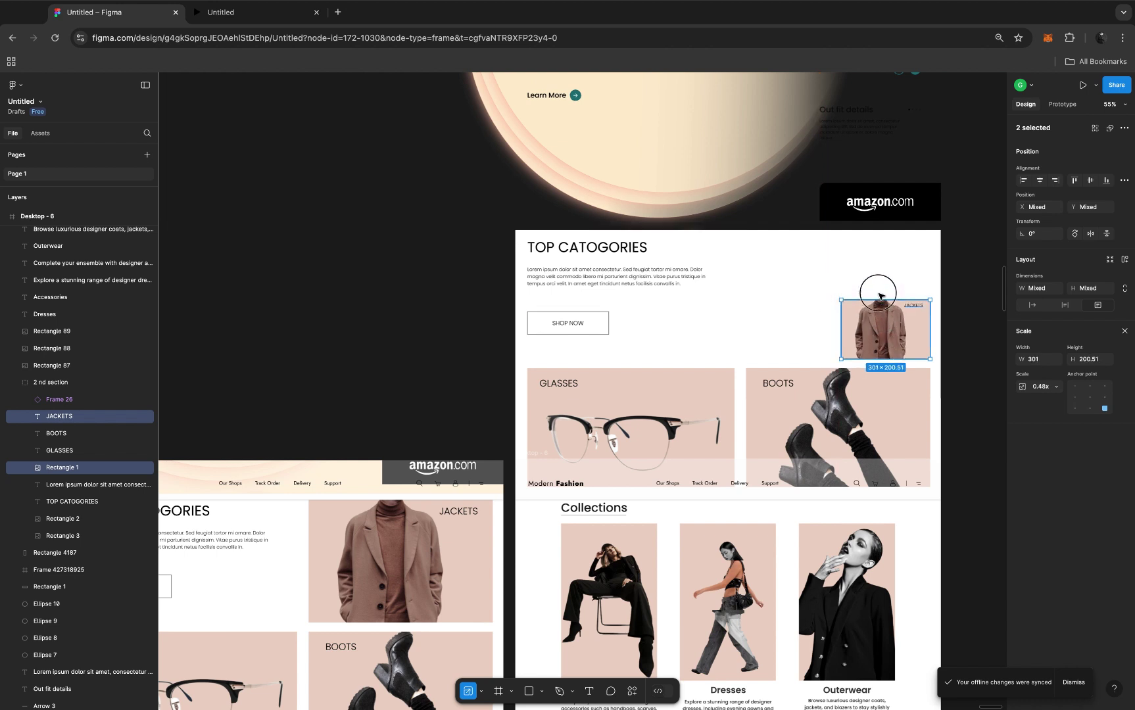
left_click_drag(880, 297, 880, 285)
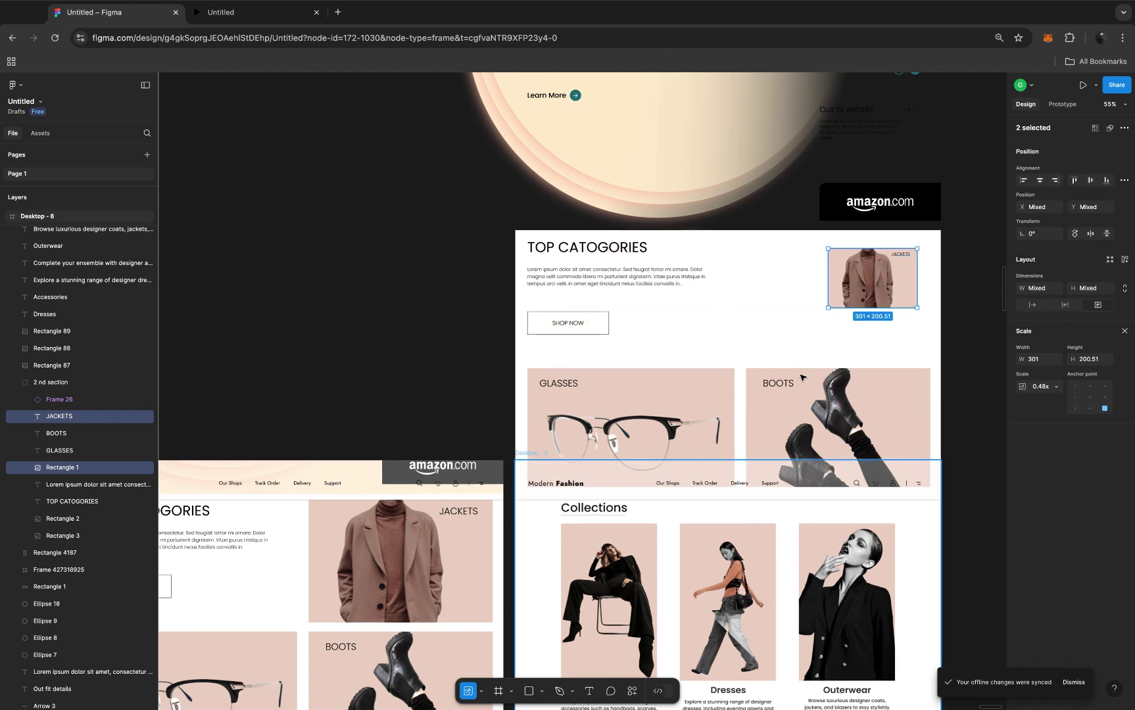
Scale Desktop - 6's Boots image and label together to about 279 × 180 and place them diagonally below-left of the Jackets card
left_click(782, 386)
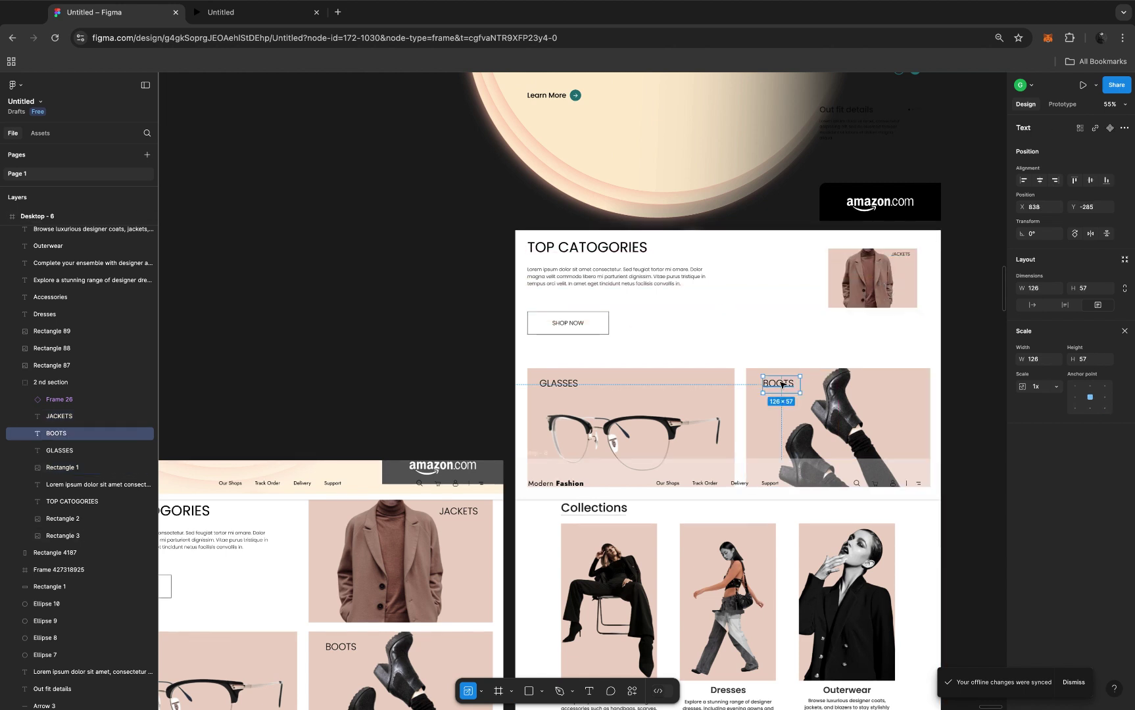
left_click(836, 392, "shift")
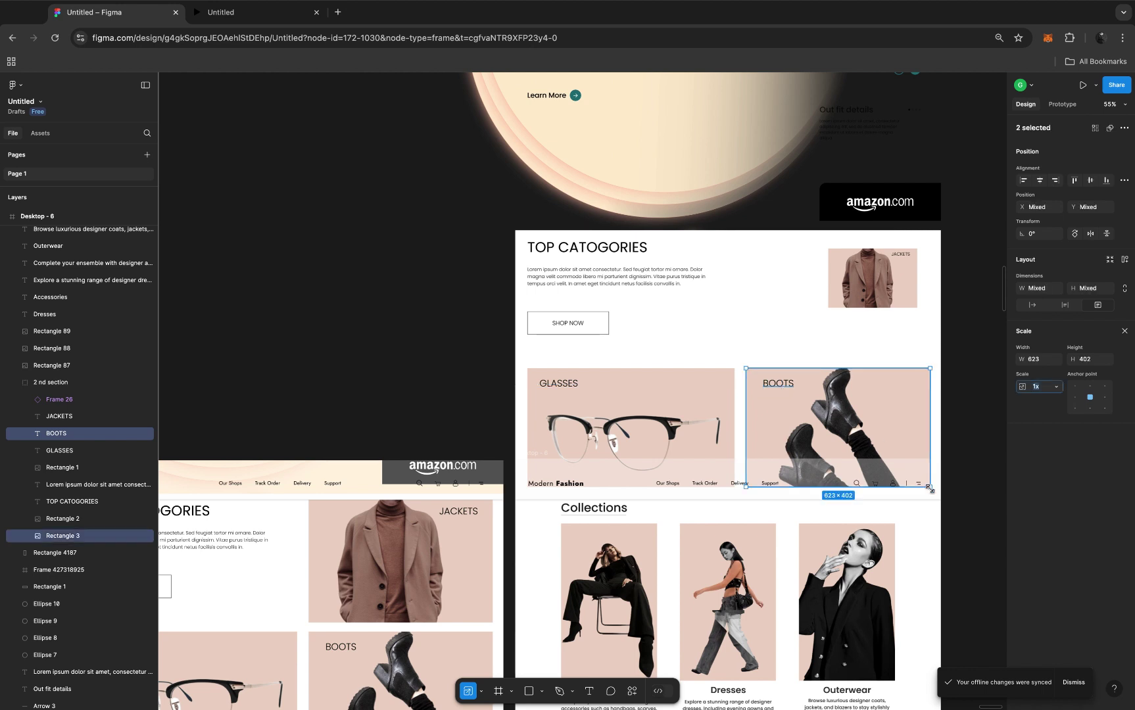
left_click_drag(930, 488, 788, 342)
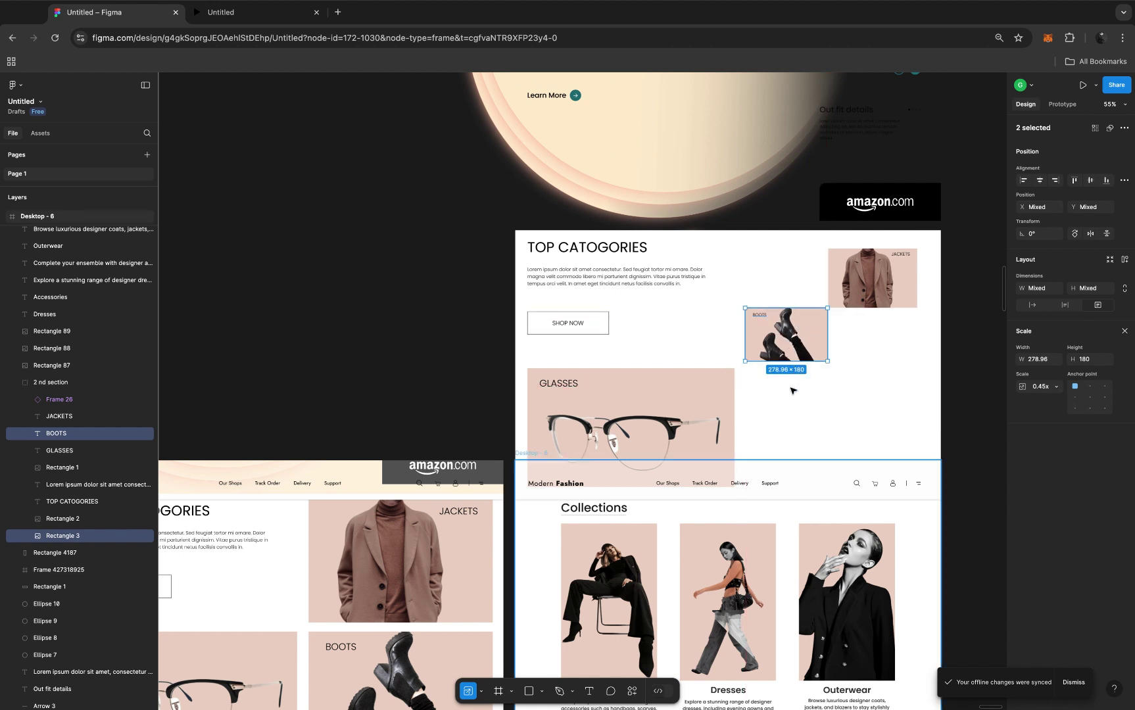
key("v")
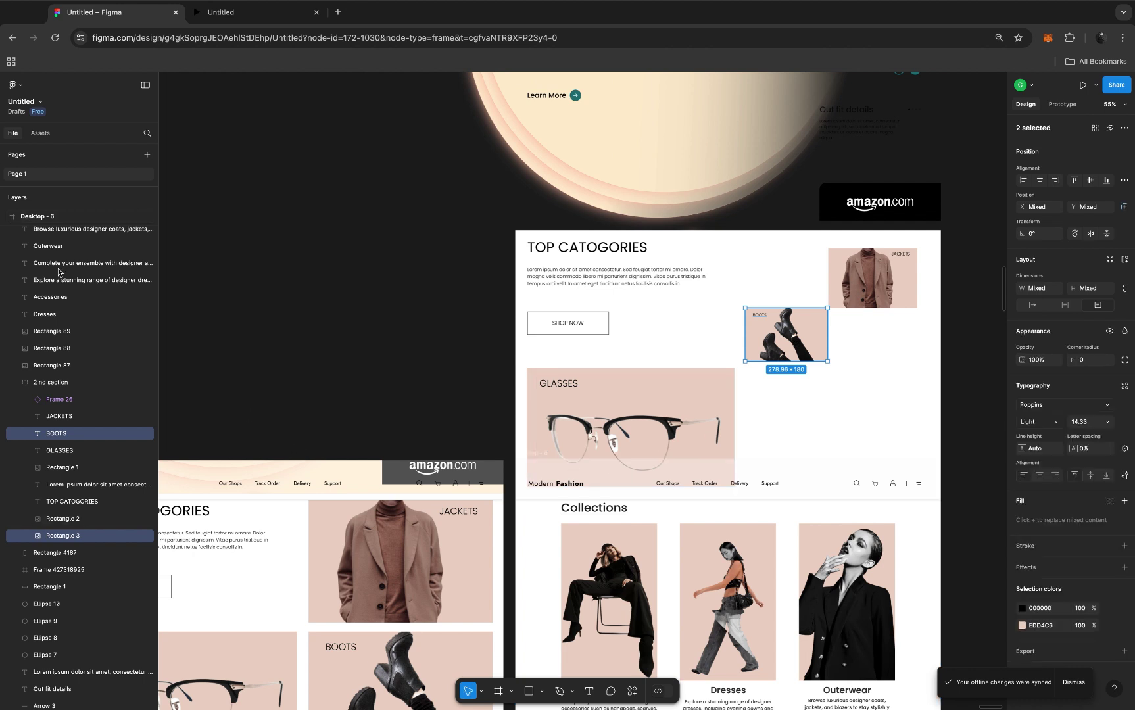
Turn content clipping back on for the Desktop - 6 frame
left_click(37, 218)
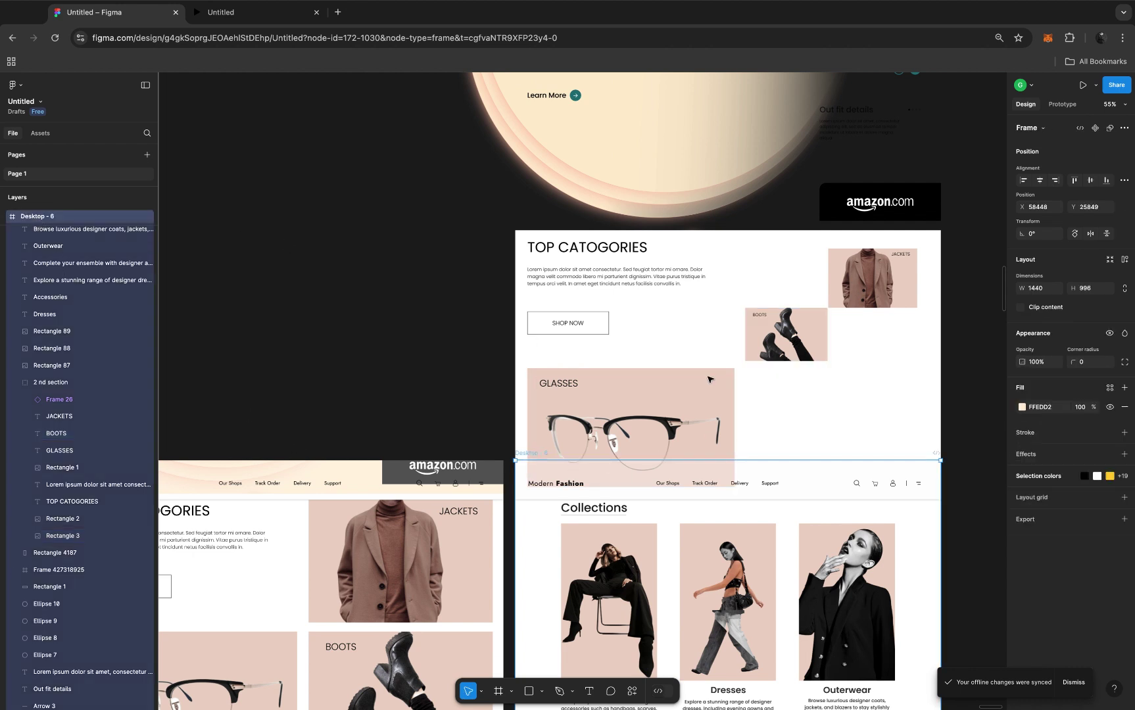
left_click(1021, 308)
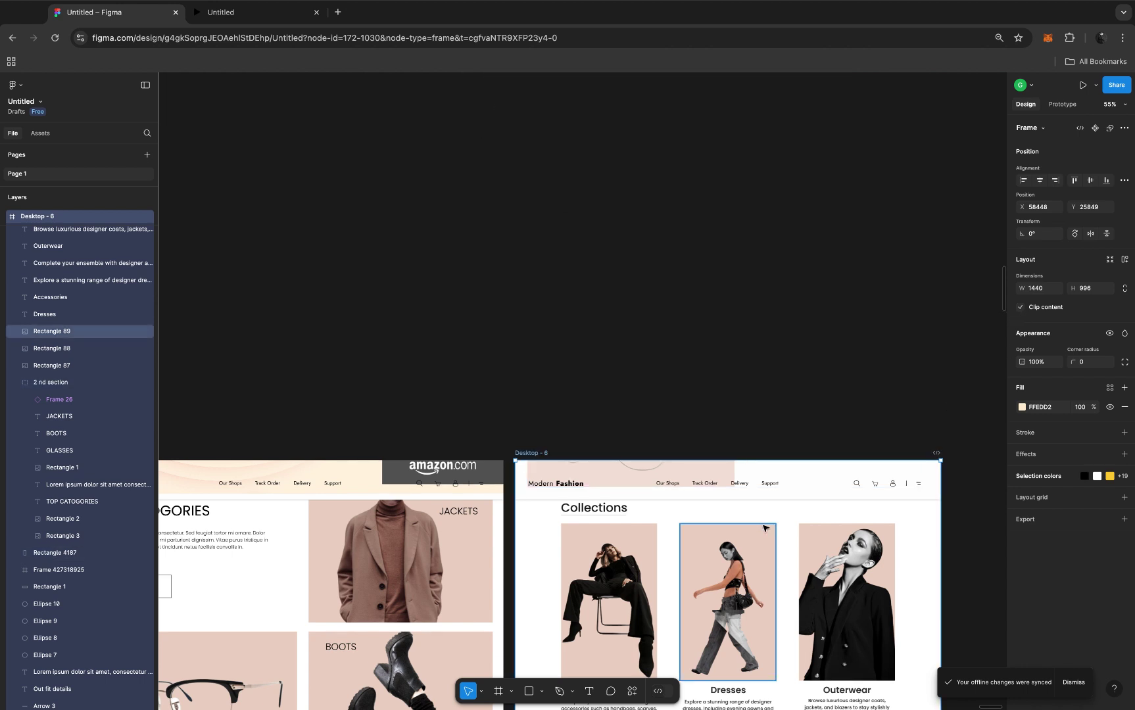
scroll(765, 528, "down", 4)
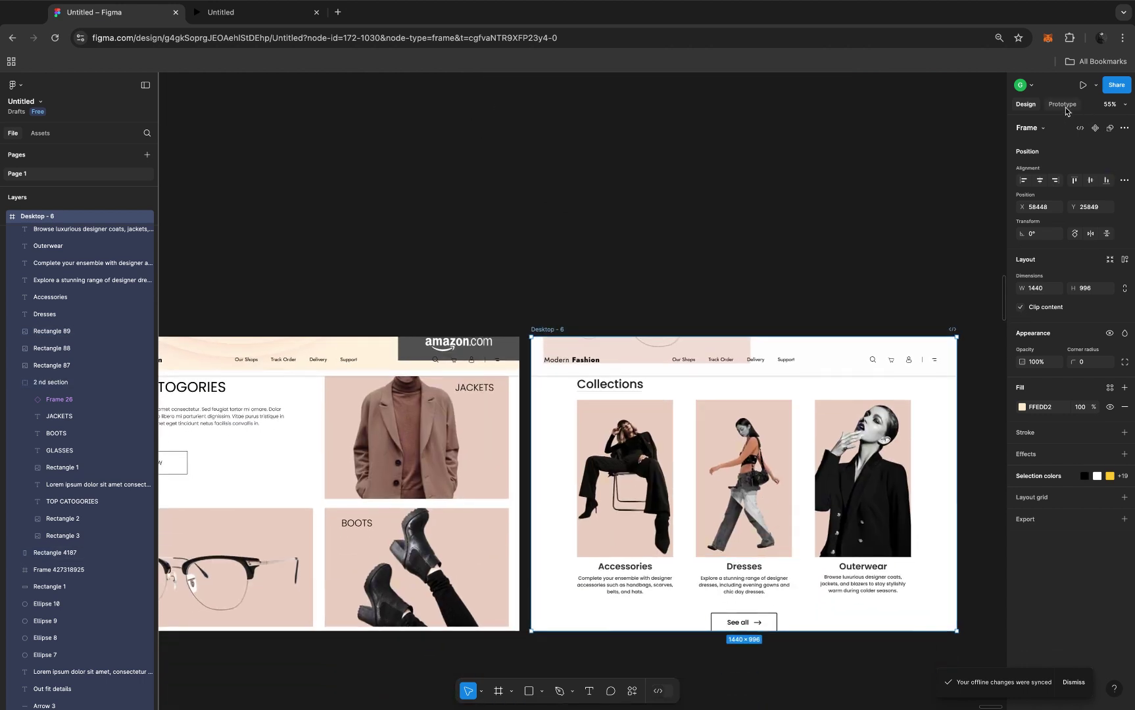
Delete Desktop - 6's Up arrow prototype connection that leads to Desktop - 4
left_click(1063, 104)
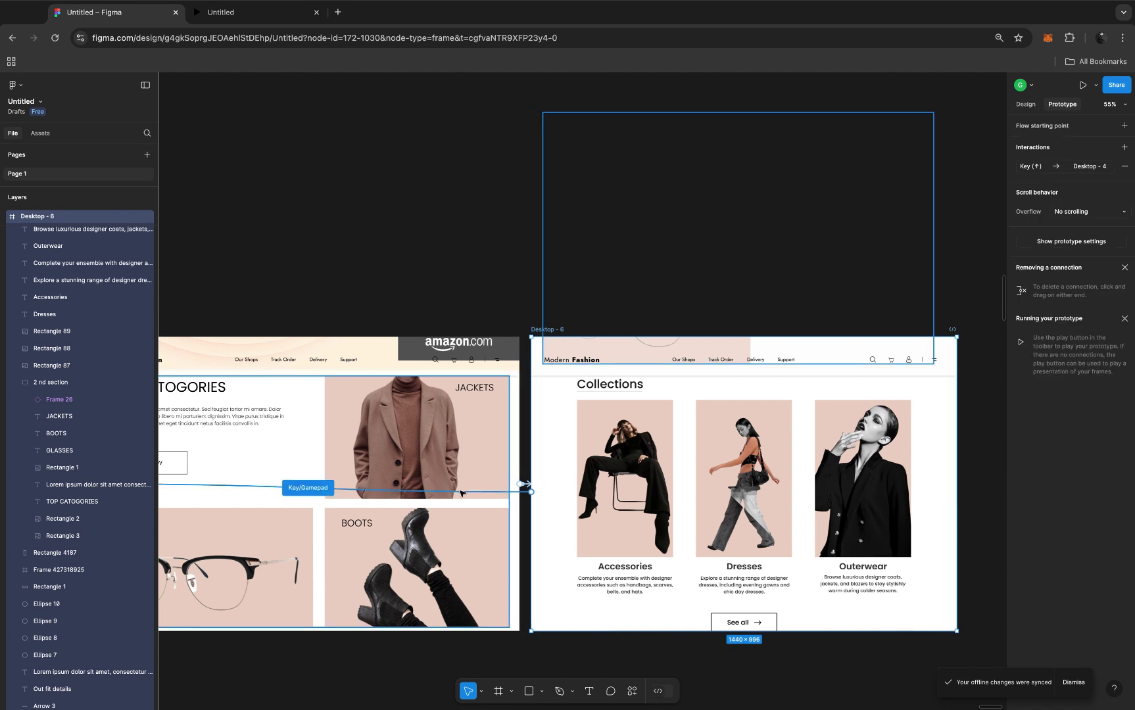
scroll(463, 493, "left", 5)
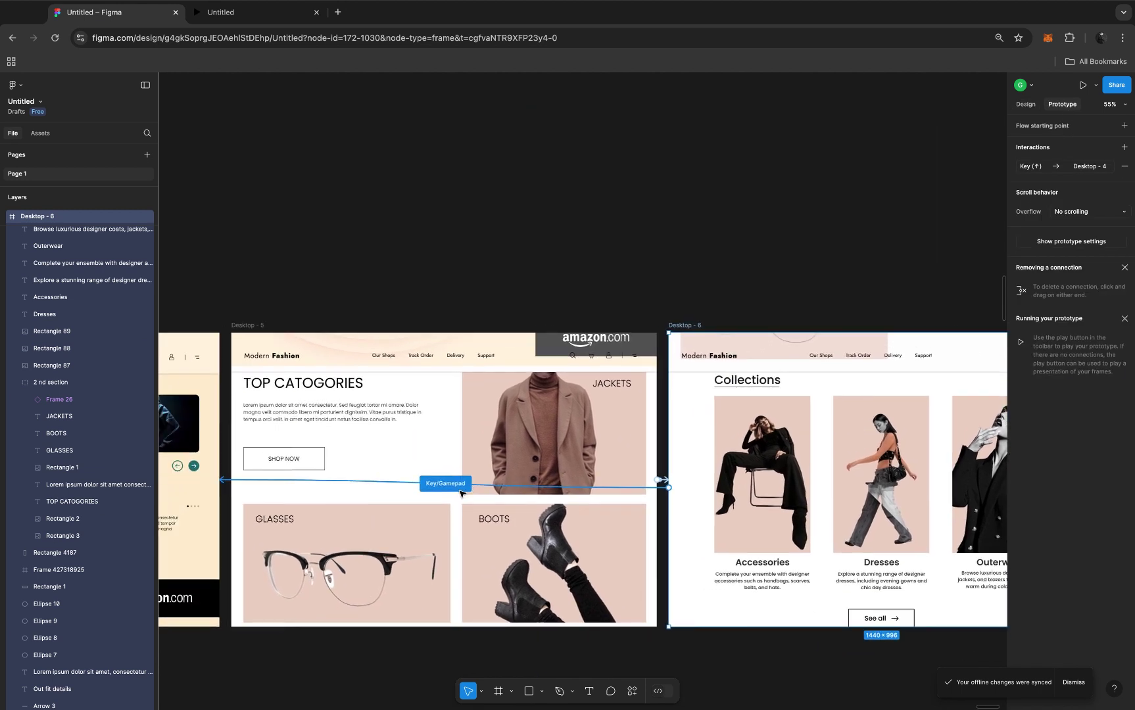
left_click(531, 490)
key("Delete")
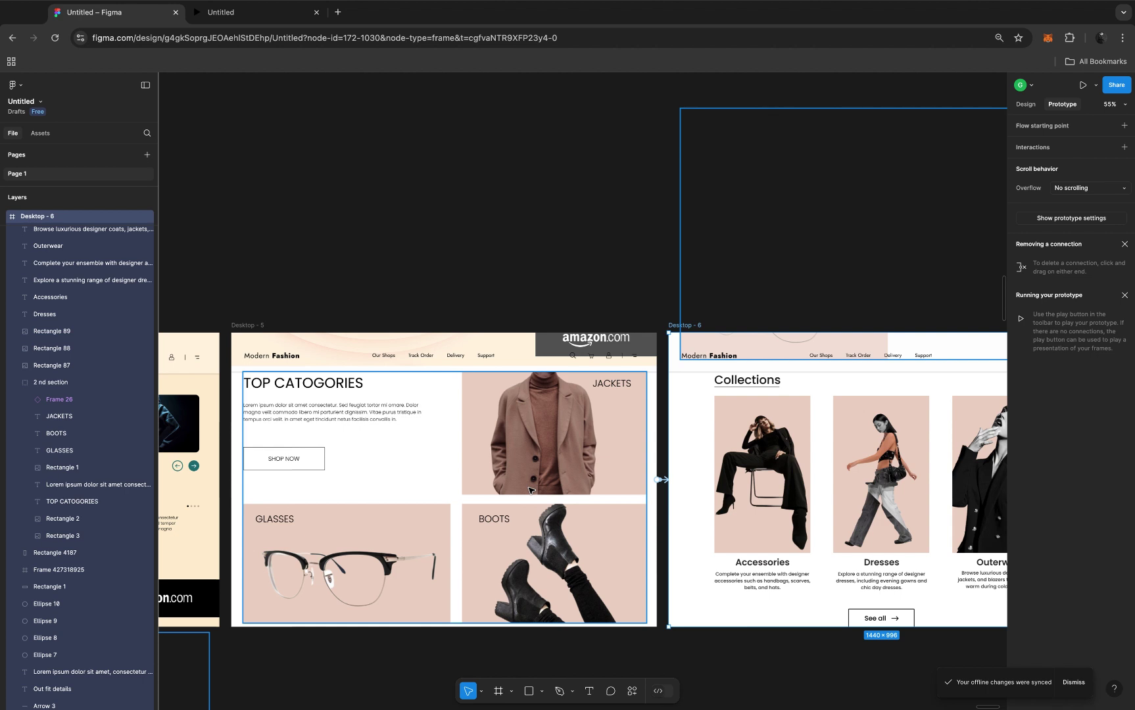
scroll(531, 490, "left", 2)
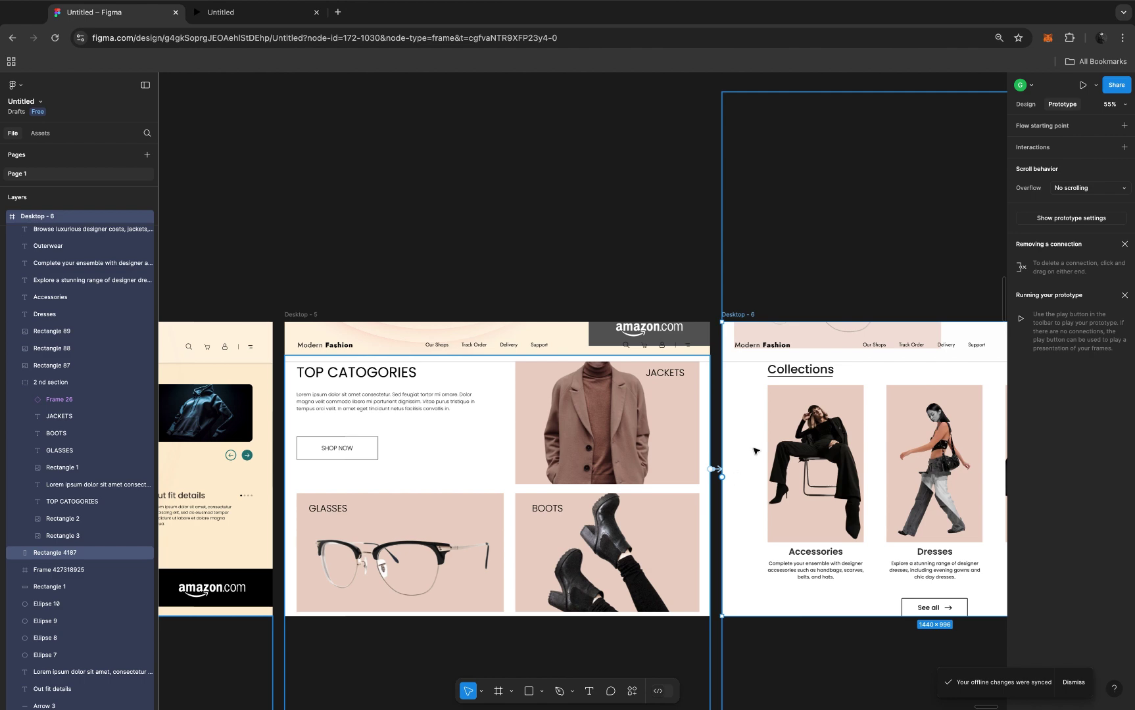
scroll(754, 451, "right", 5)
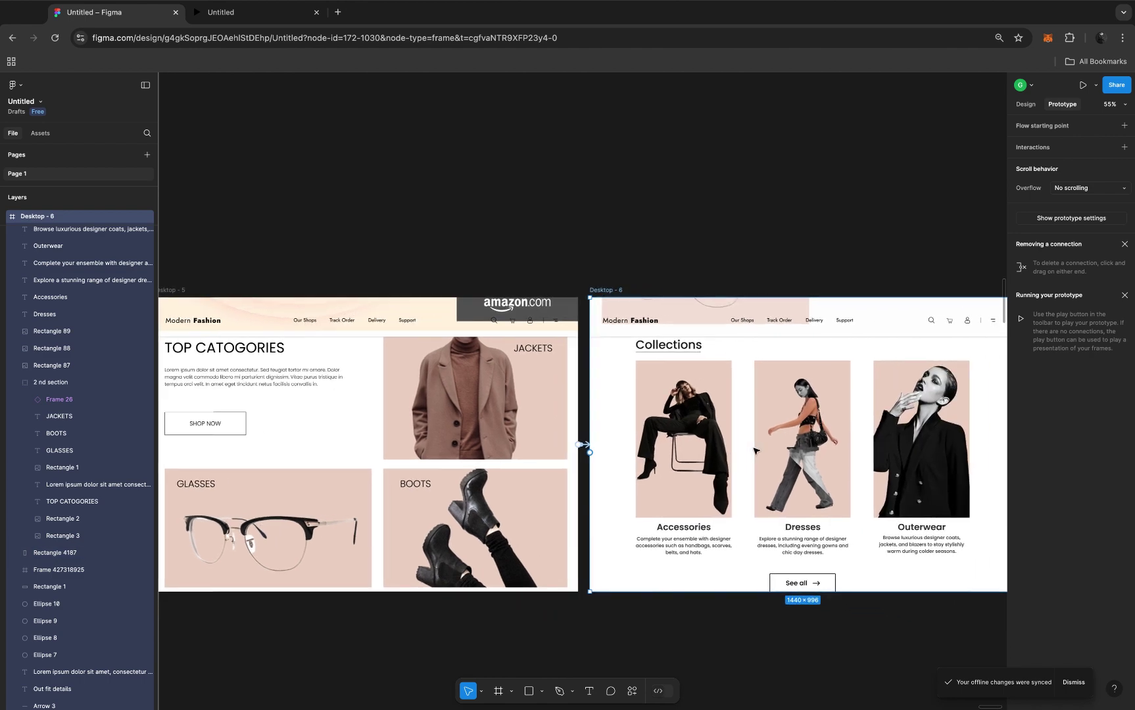
scroll(754, 451, "left", 4)
scroll(754, 451, "up", 2)
scroll(754, 451, "down", 3)
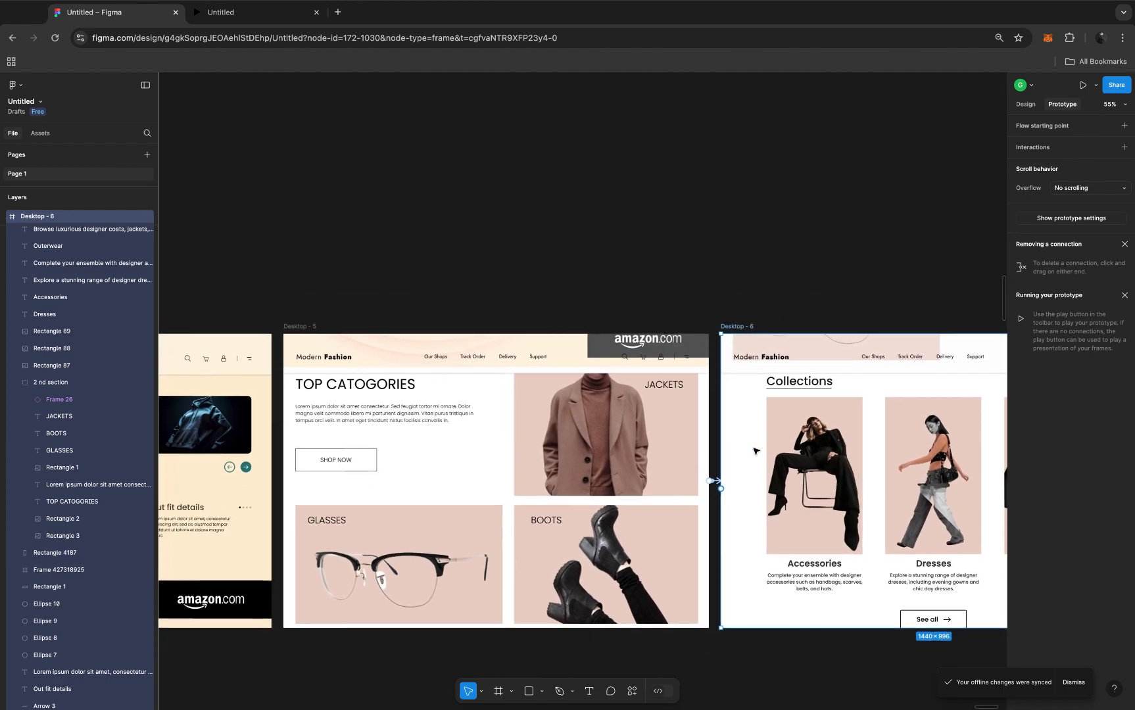
scroll(755, 450, "up", 1)
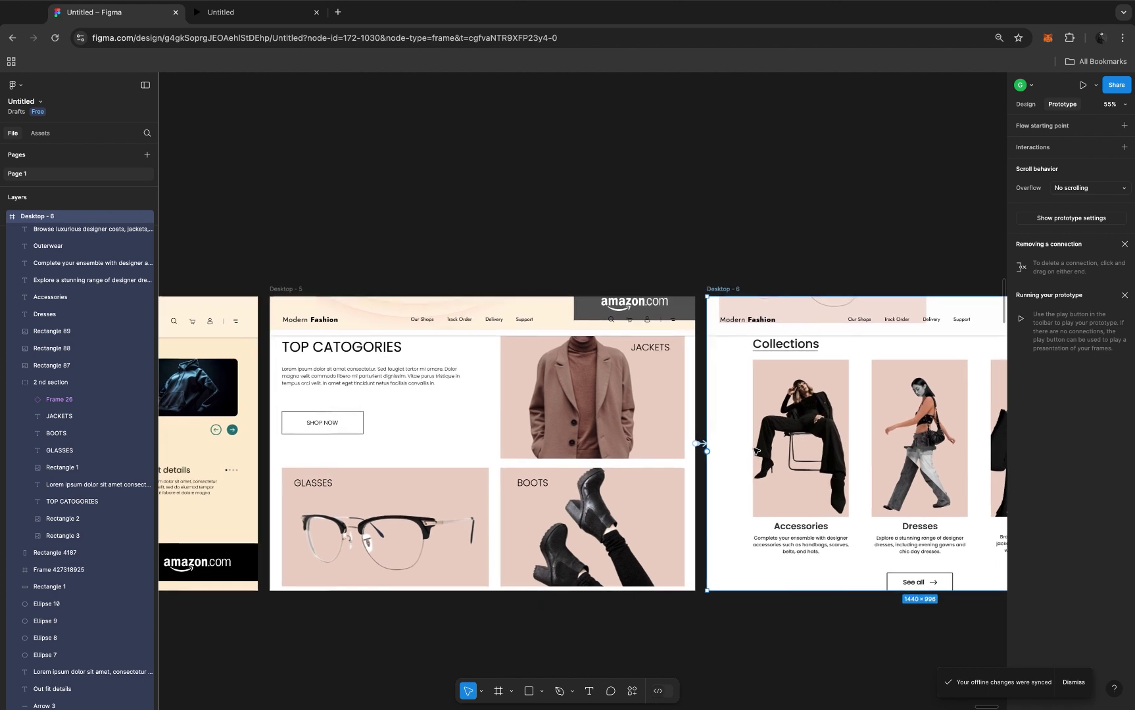
scroll(755, 450, "down", 1)
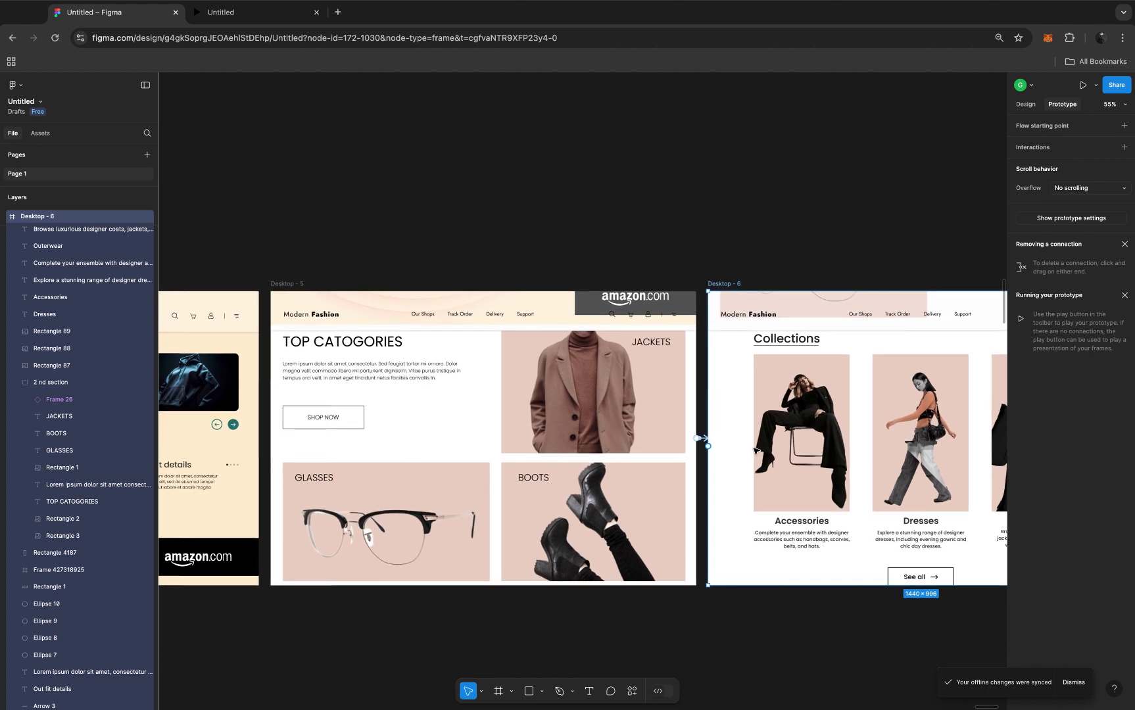
scroll(755, 450, "up", 1)
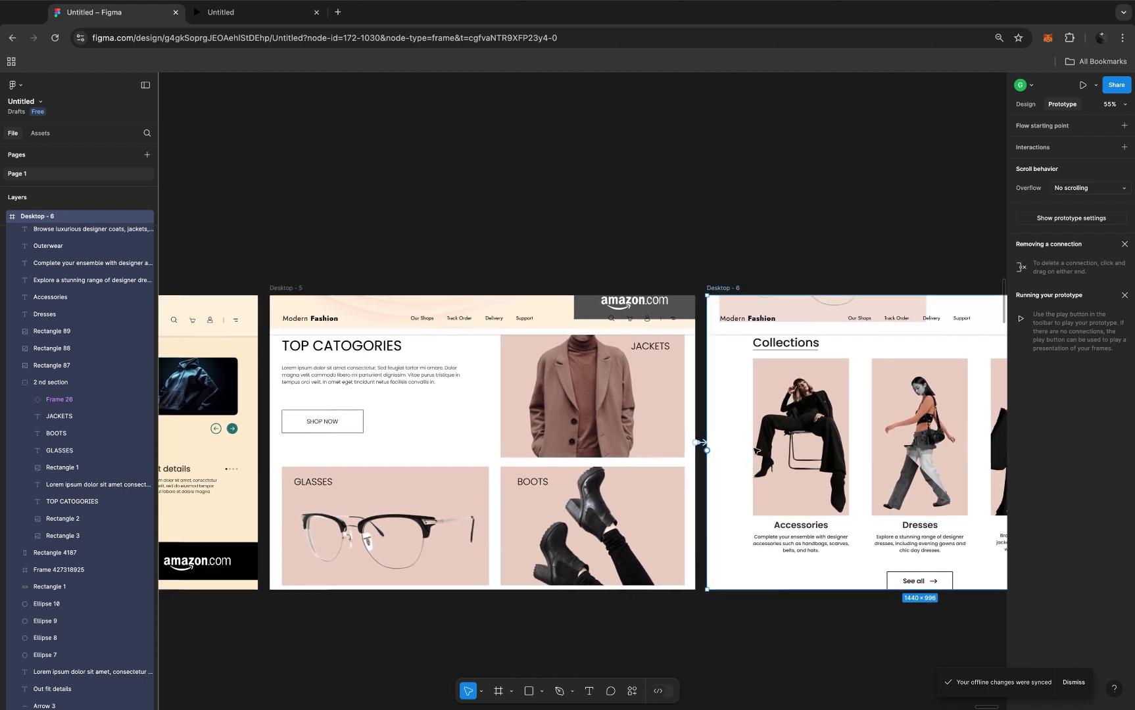
Add a prototype interaction from Desktop - 6 that navigates to Desktop - 5 with a Key/Gamepad trigger on the Up arrow
scroll(755, 450, "left", 1)
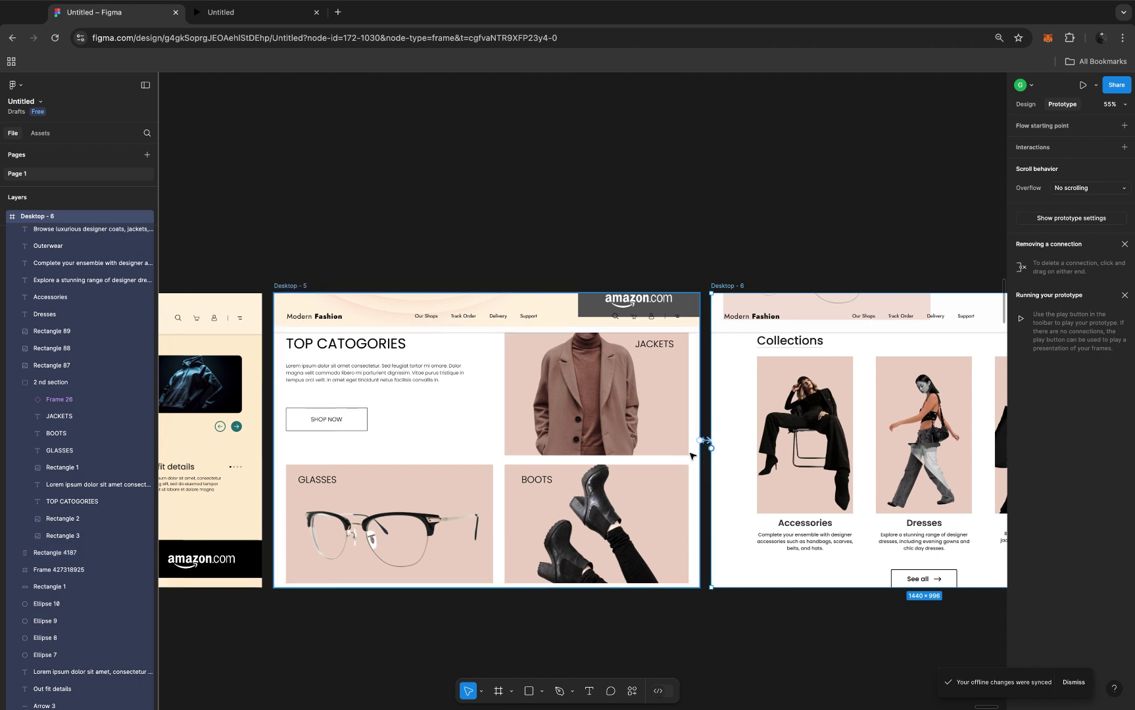
left_click_drag(693, 455, 692, 456)
left_click(719, 492)
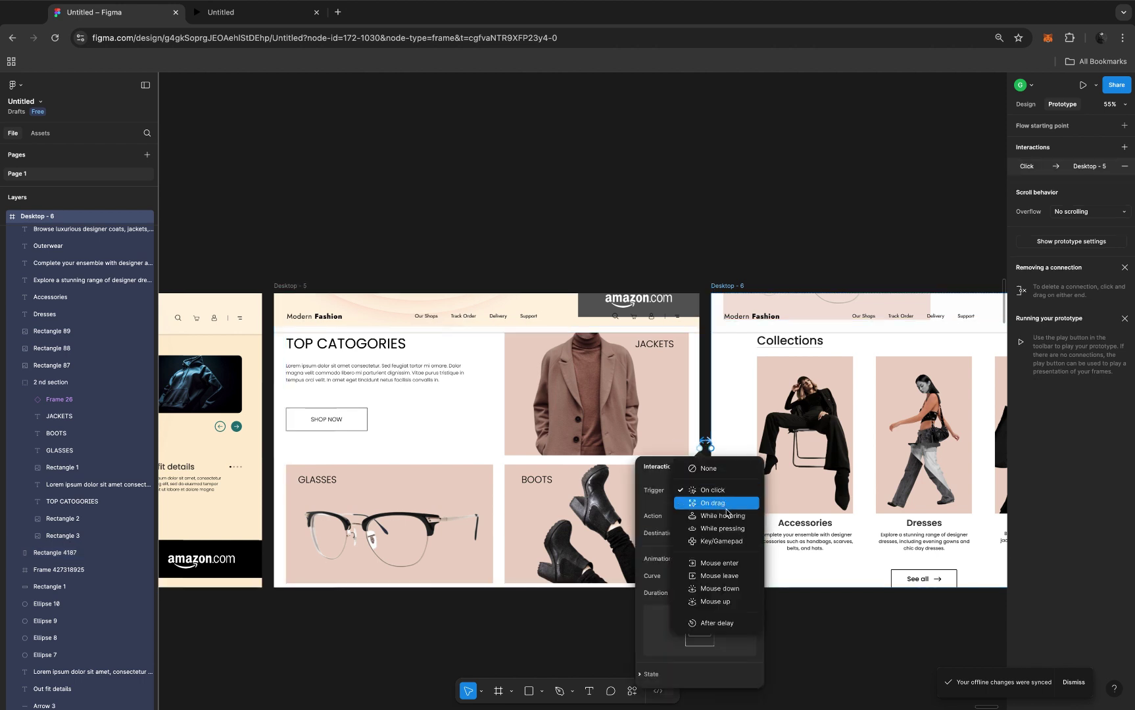
left_click(728, 542)
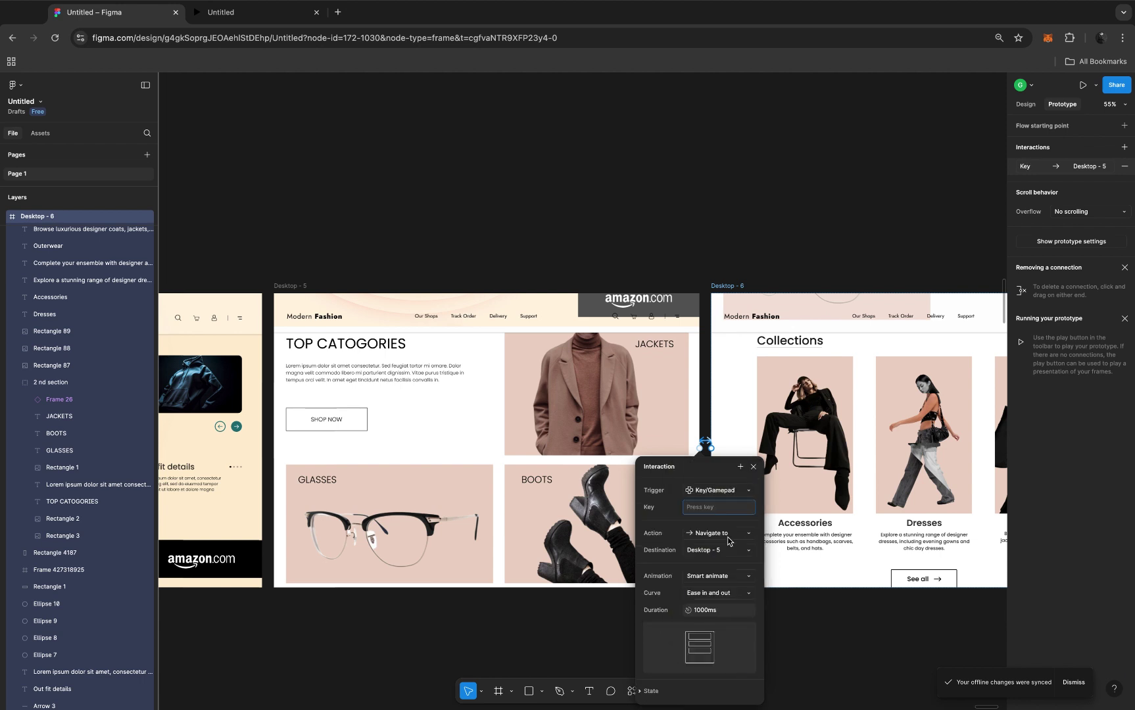
key("Up")
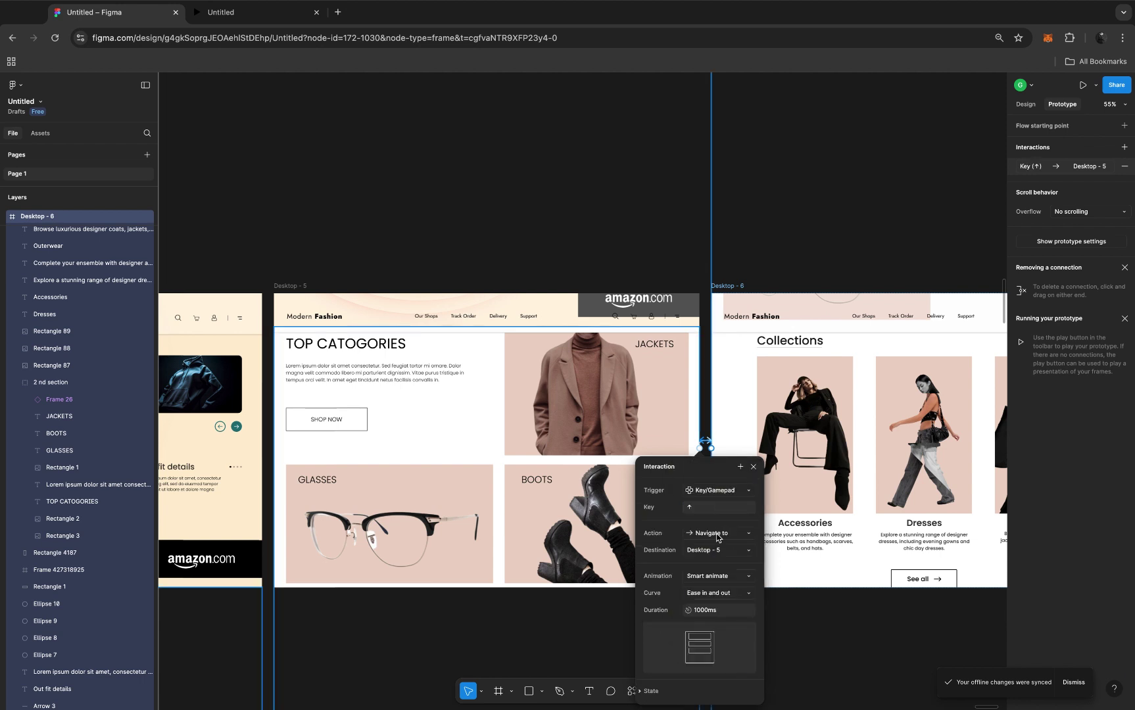
left_click(753, 467)
Play the prototype from Desktop - 3 to check the frame transitions, and return to the design file
scroll(683, 448, "down", 6)
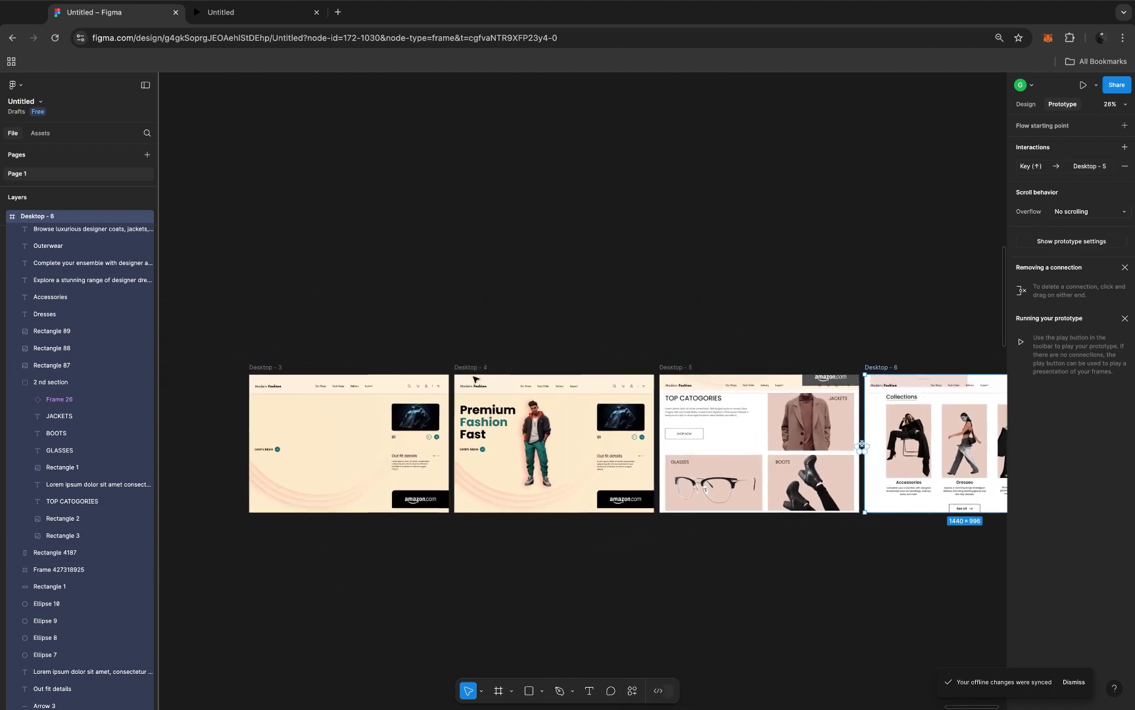
left_click(265, 367)
left_click(265, 368)
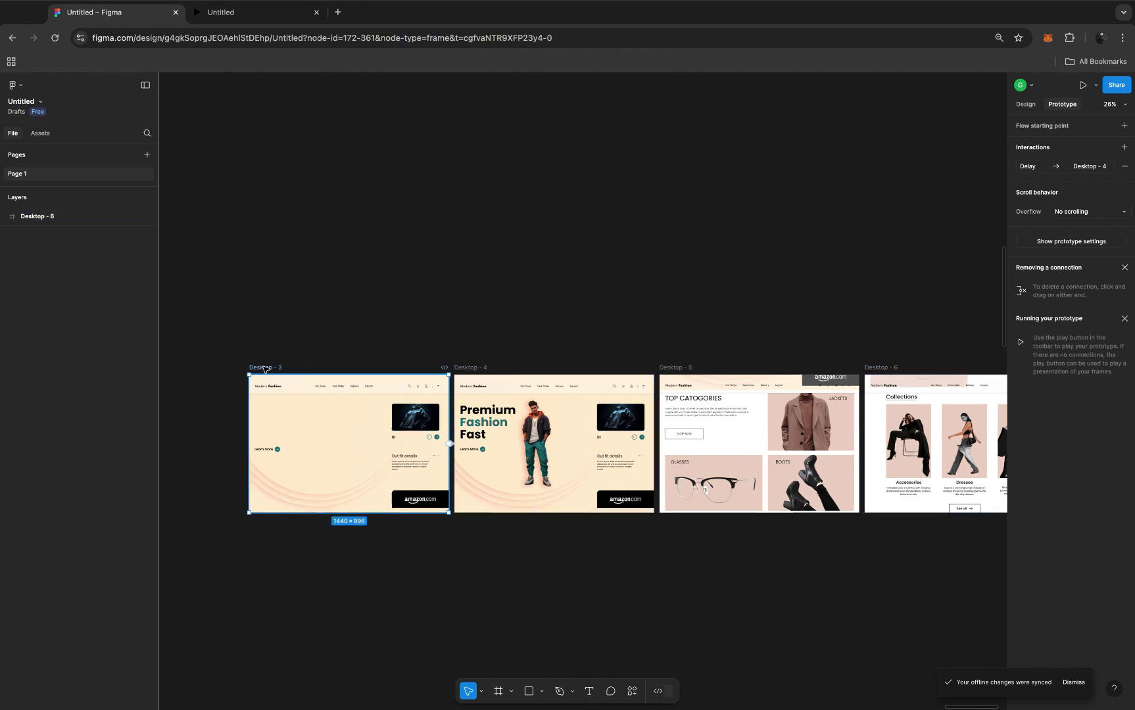
left_click(1082, 86)
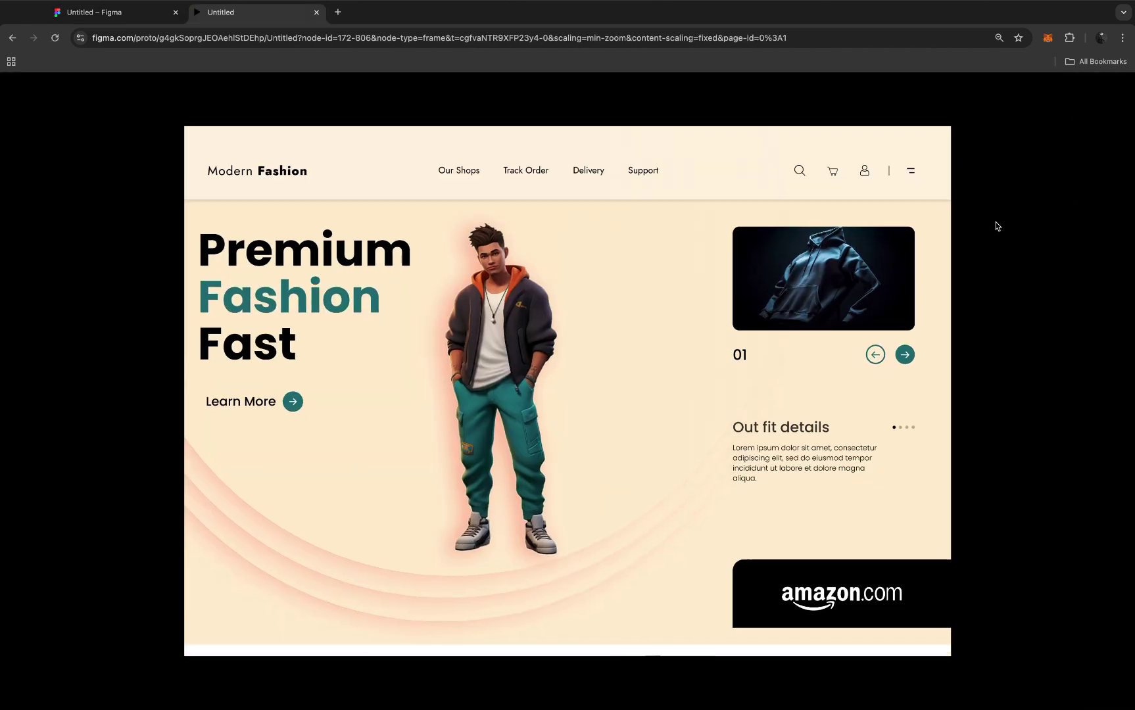
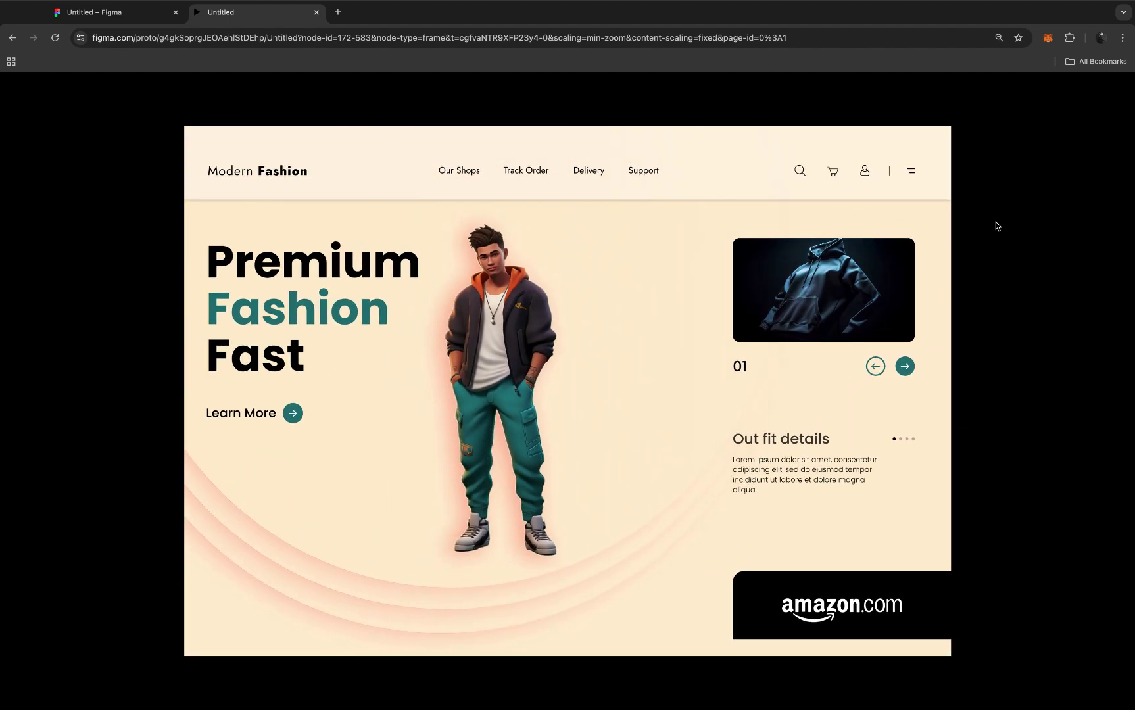
left_click(133, 15)
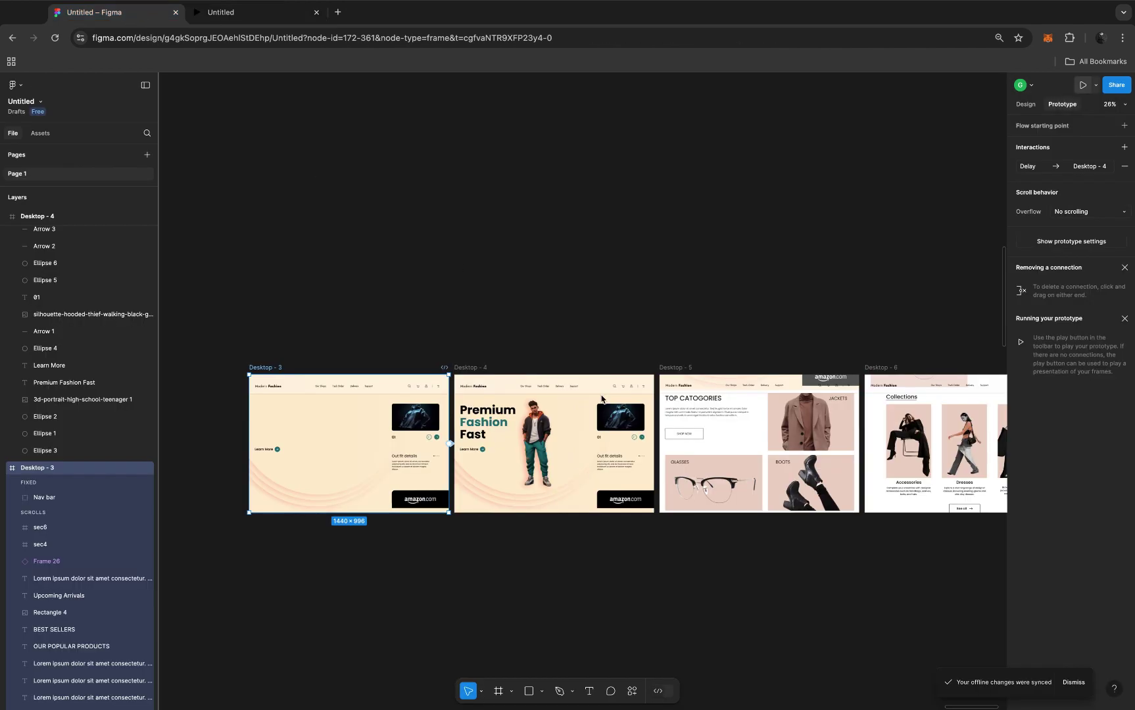
Duplicate the Desktop - 6 frame to add another frame at the end of the row
scroll(602, 398, "right", 5)
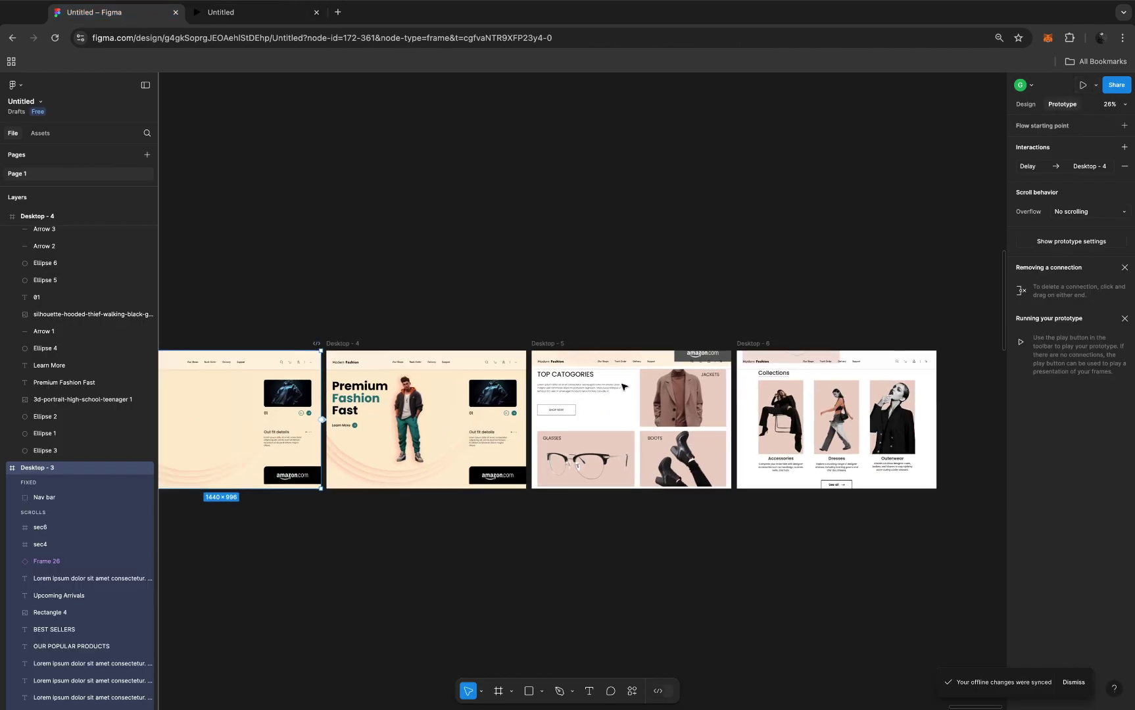
left_click(1026, 103)
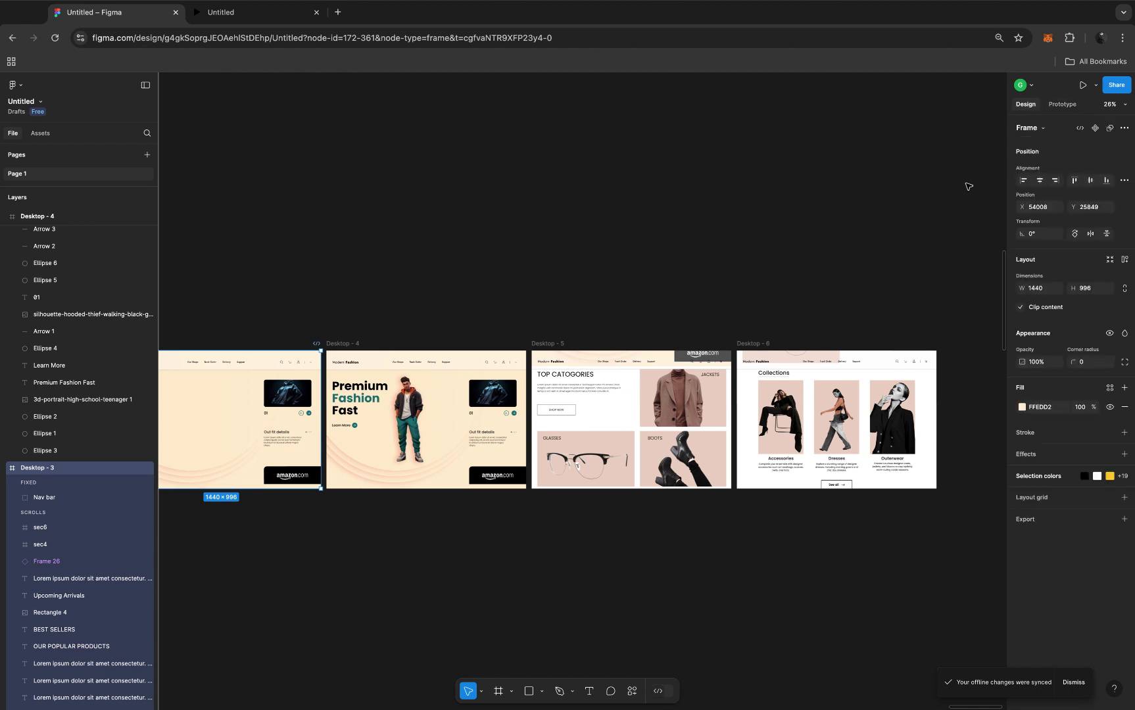
scroll(814, 396, "right", 3)
scroll(815, 396, "right", 2)
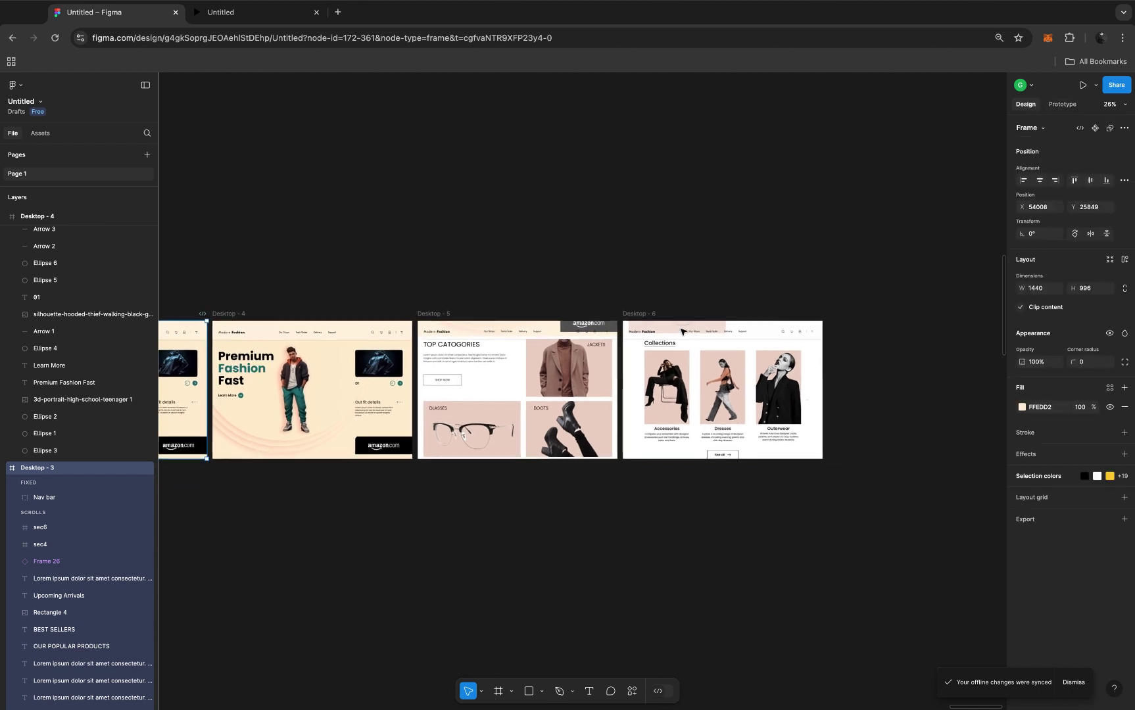
left_click(645, 317)
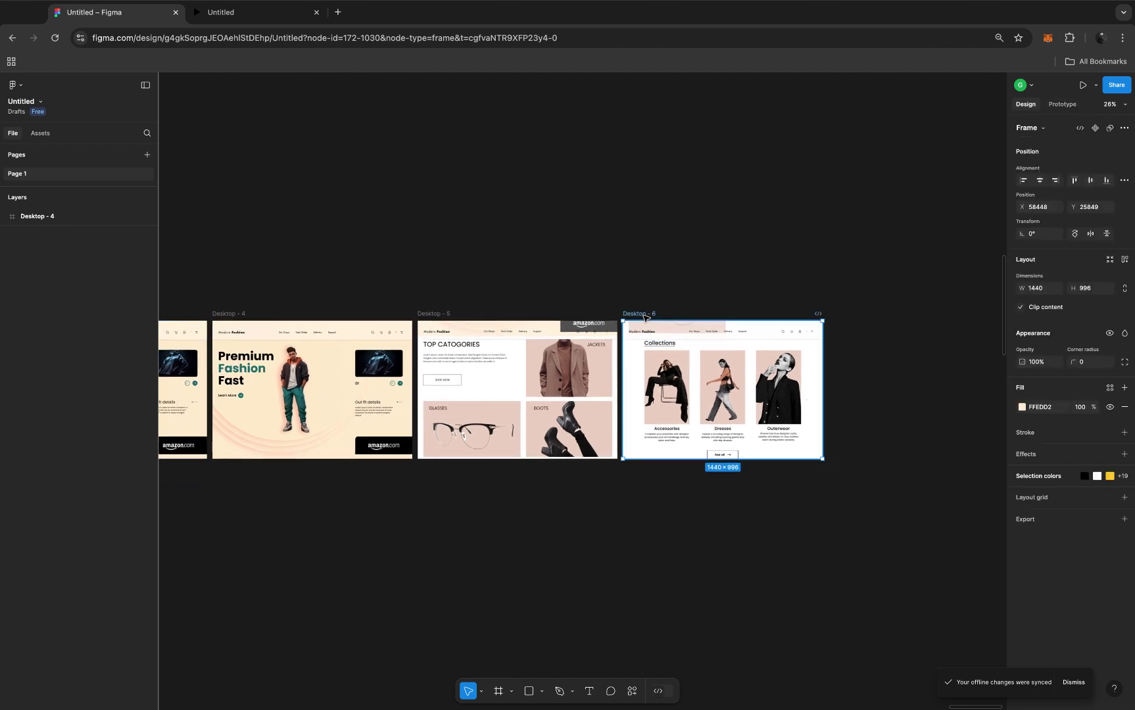
scroll(644, 317, "up", 3)
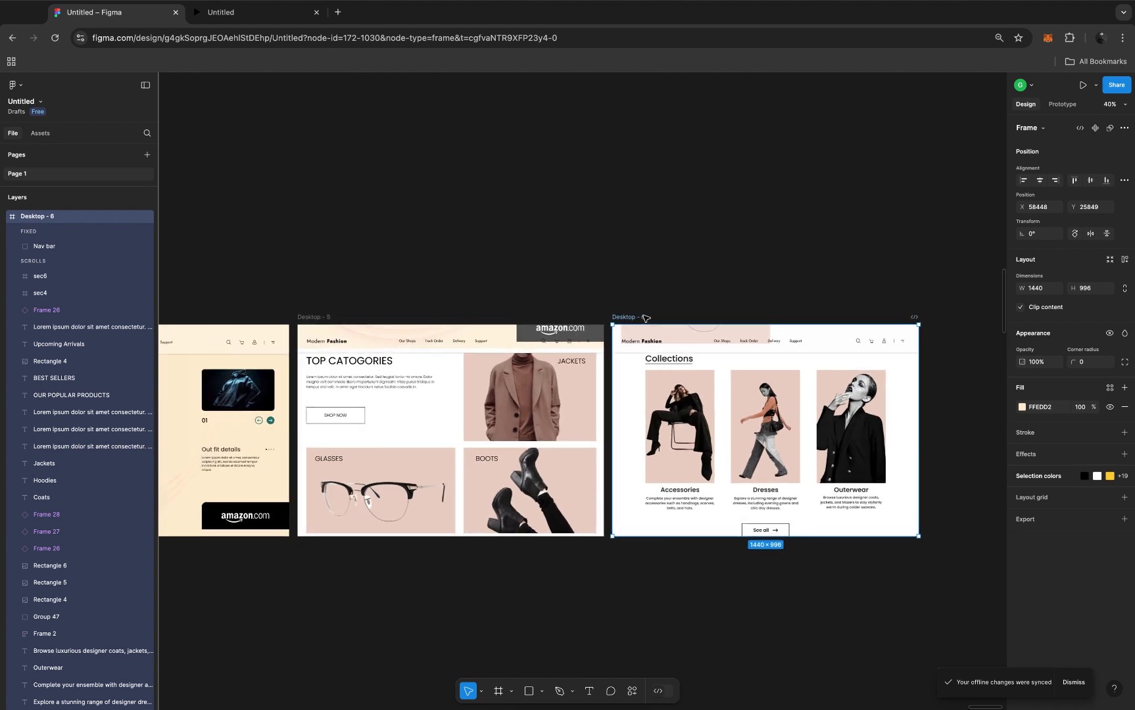
key("super+d")
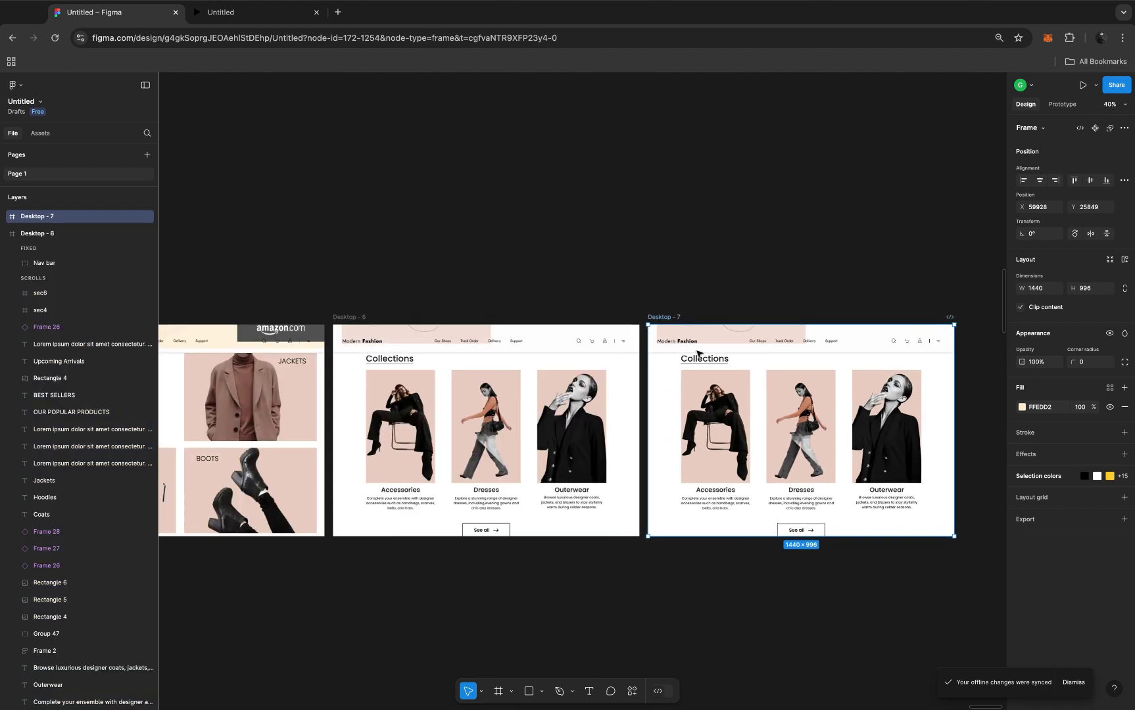
Delete the Up arrow prototype connection from Desktop - 7 to Desktop - 5
left_click(1062, 105)
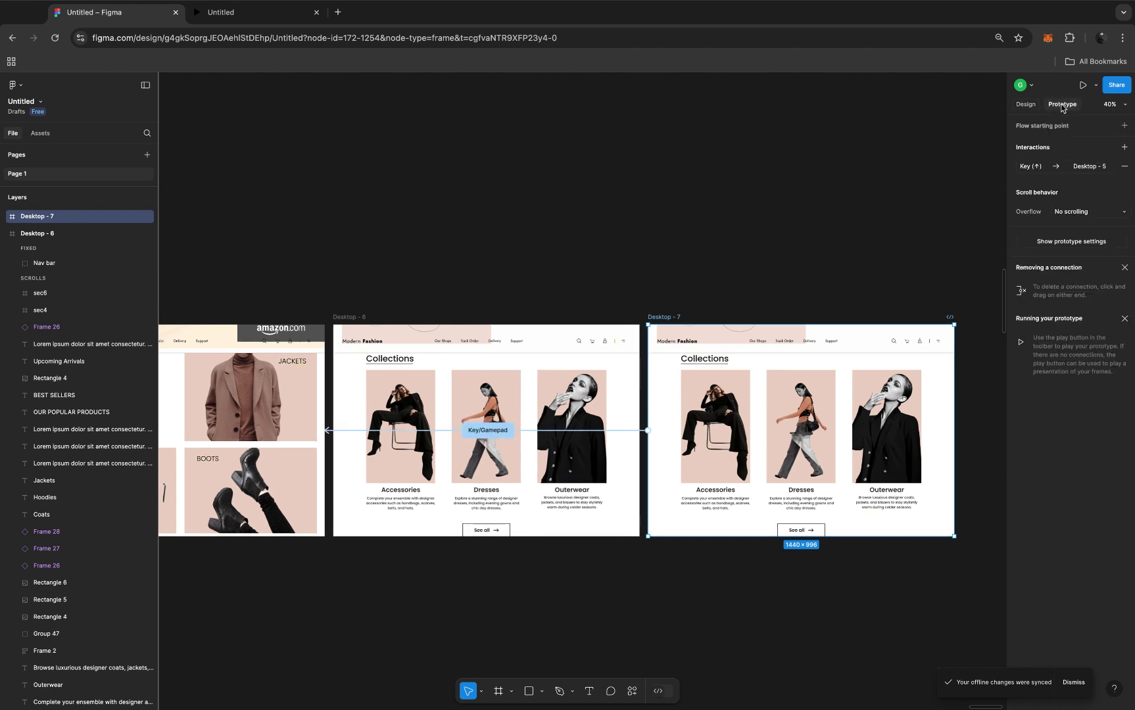
left_click(610, 432)
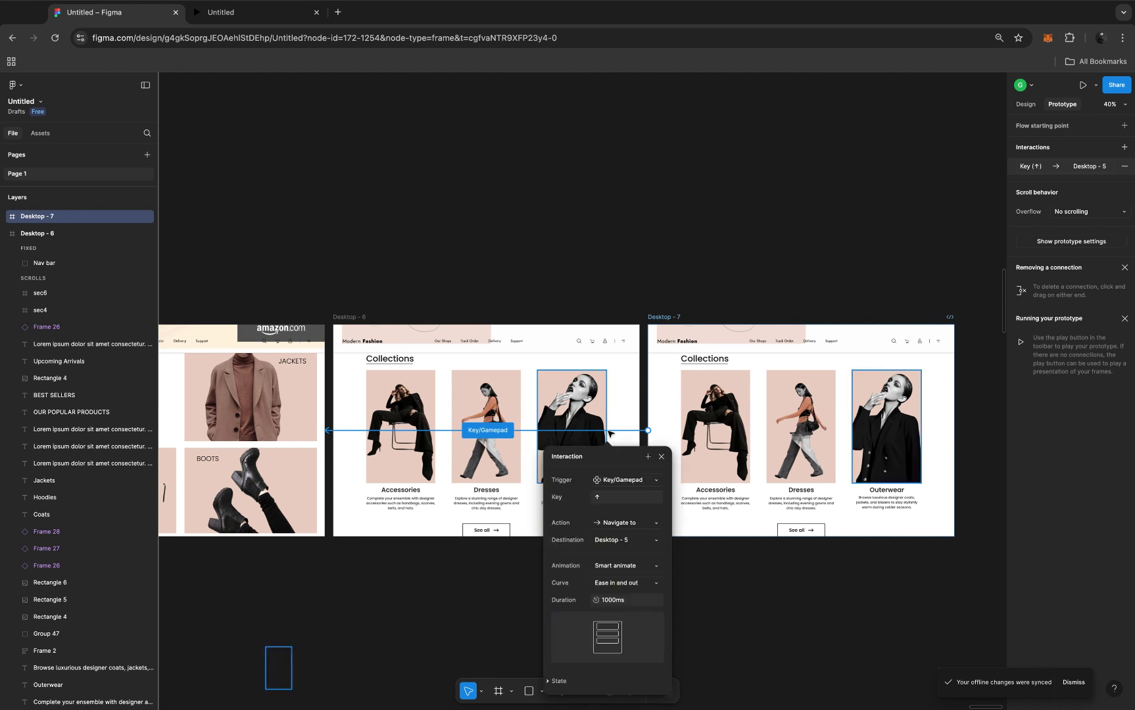
key("BackSpace")
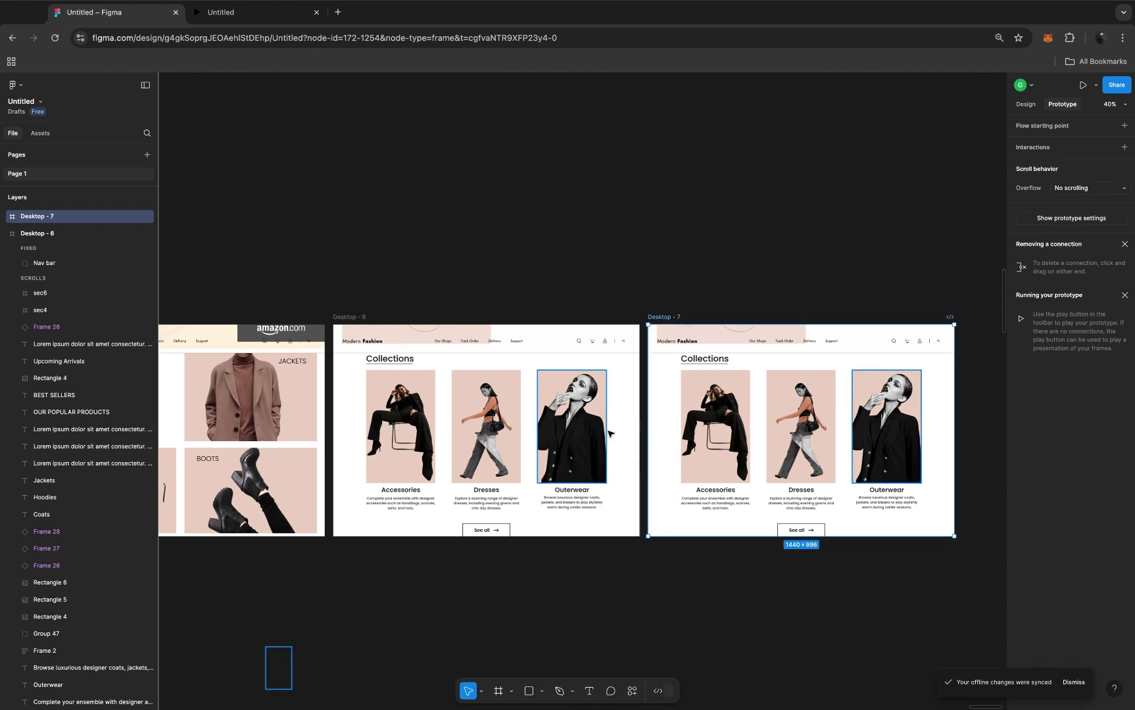
Turn off content clipping on Desktop - 6 to expose the Our Popular Products section below the frame
left_click(348, 319)
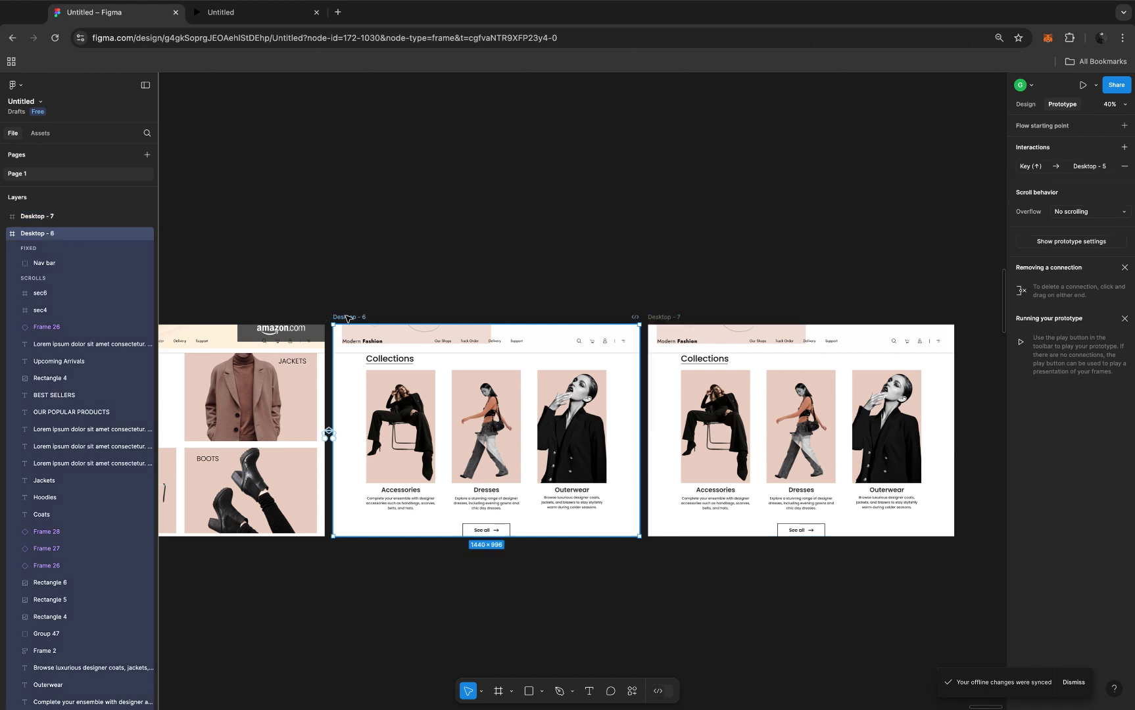
left_click(1024, 106)
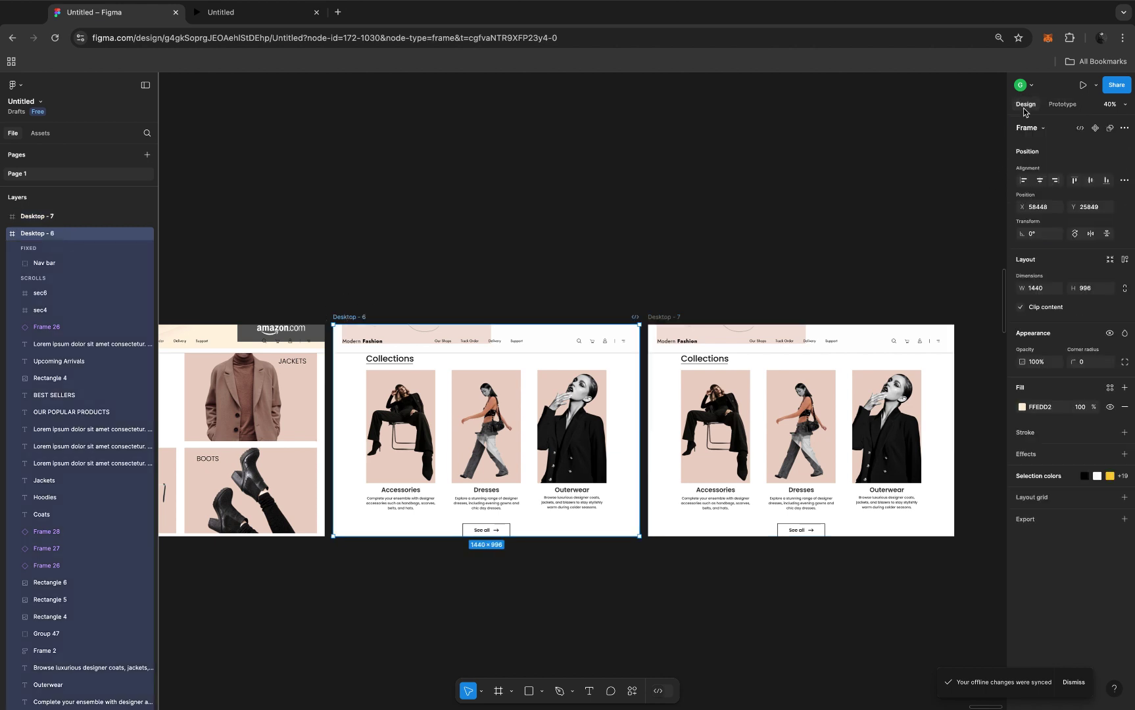
left_click(1021, 308)
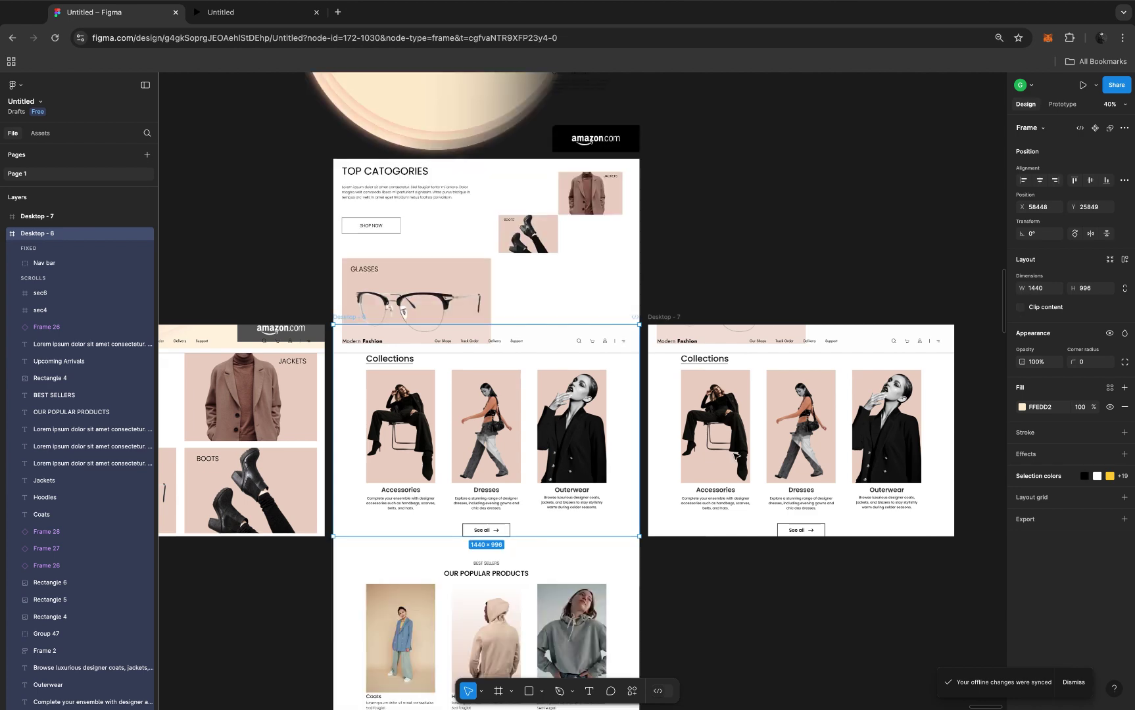
scroll(545, 580, "down", 3)
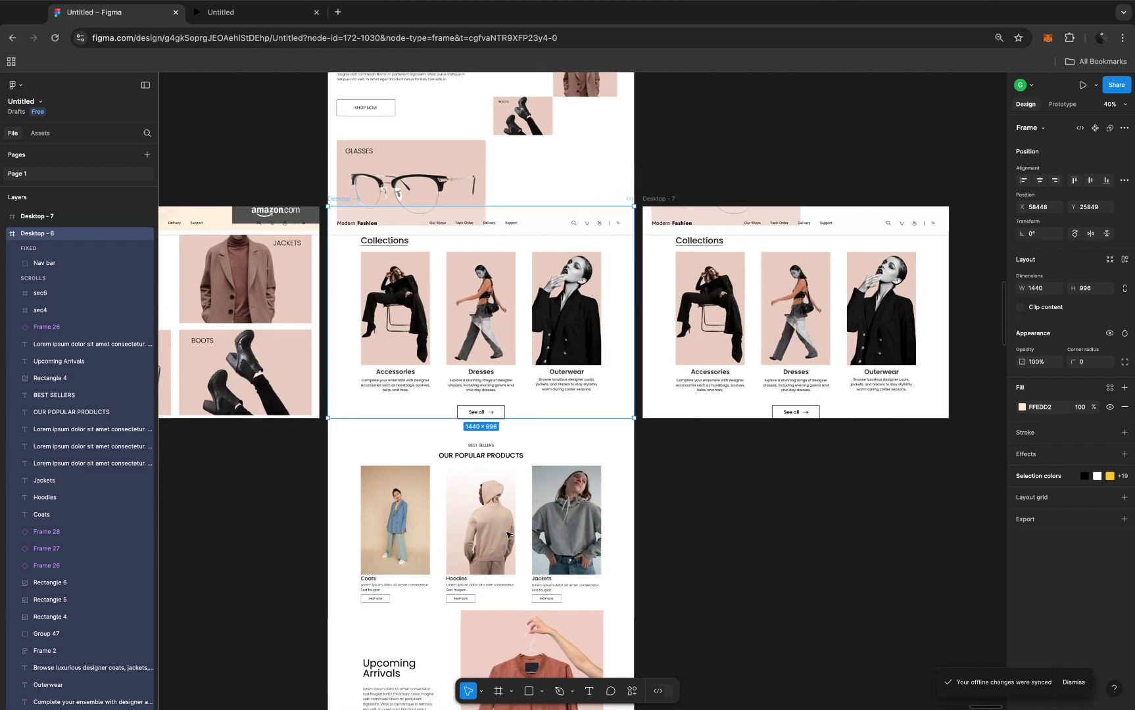
scroll(509, 529, "up", 3)
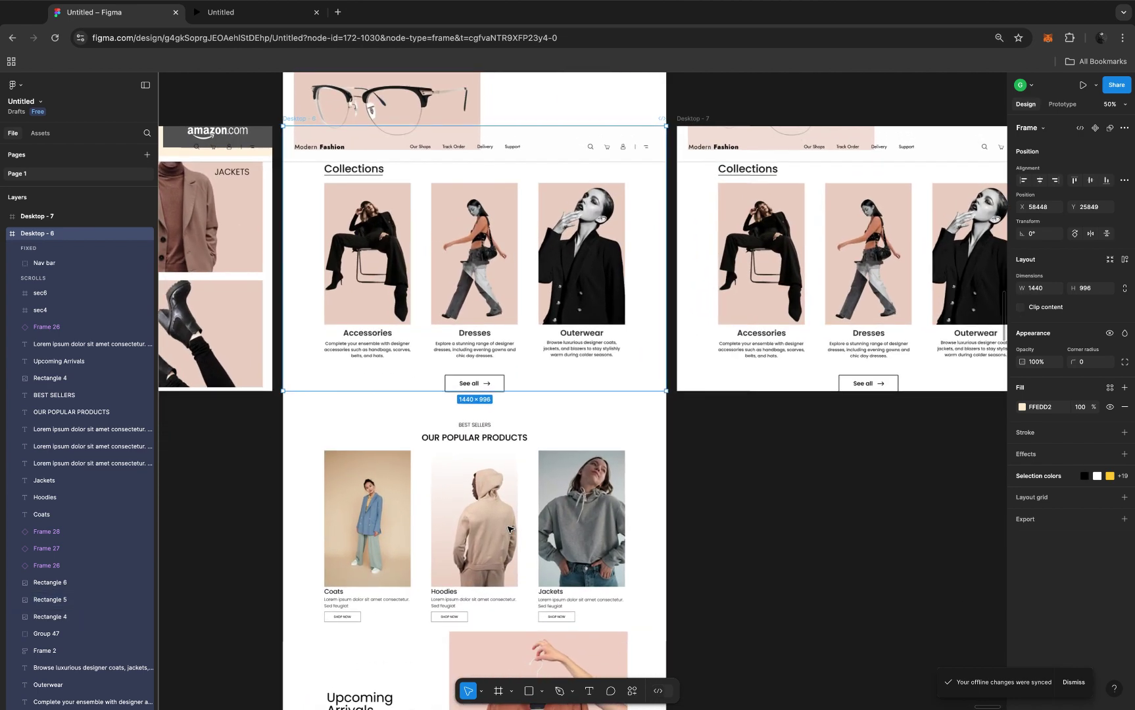
Move the Coats image, title, description and SHOP NOW button in Desktop - 6 onto the Hoodies card, at about X 558
scroll(511, 526, "up", 2)
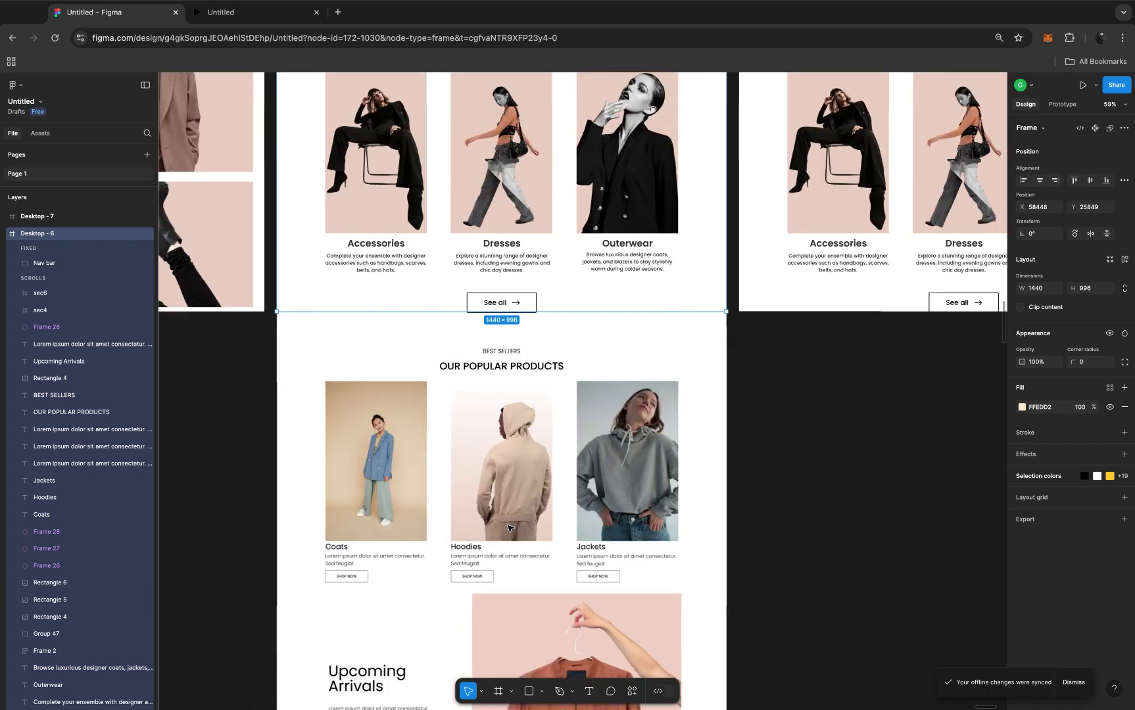
scroll(515, 521, "up", 1)
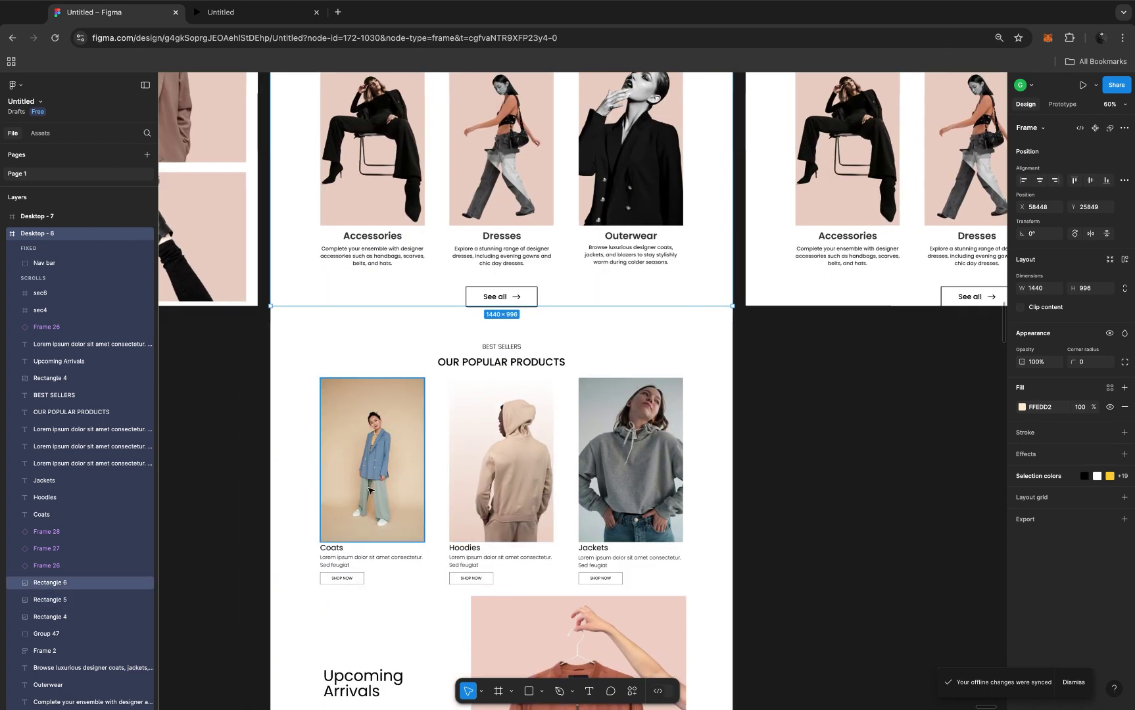
left_click(344, 540)
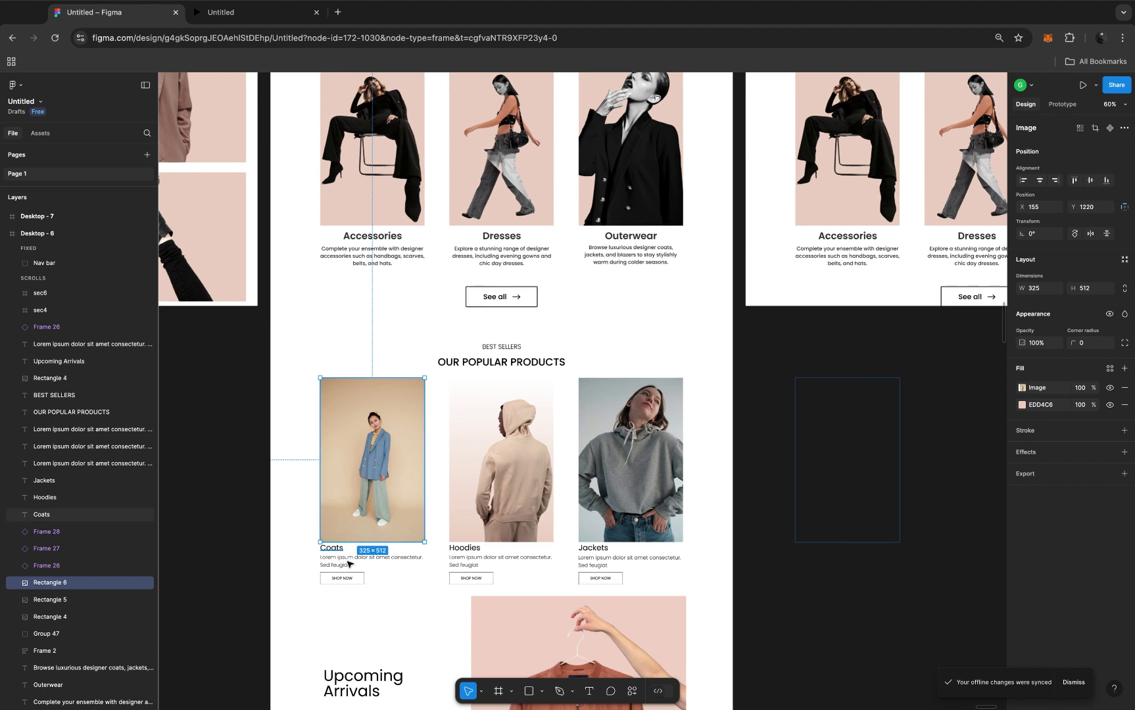
left_click(349, 564, "shift")
left_click(349, 564, "shift")
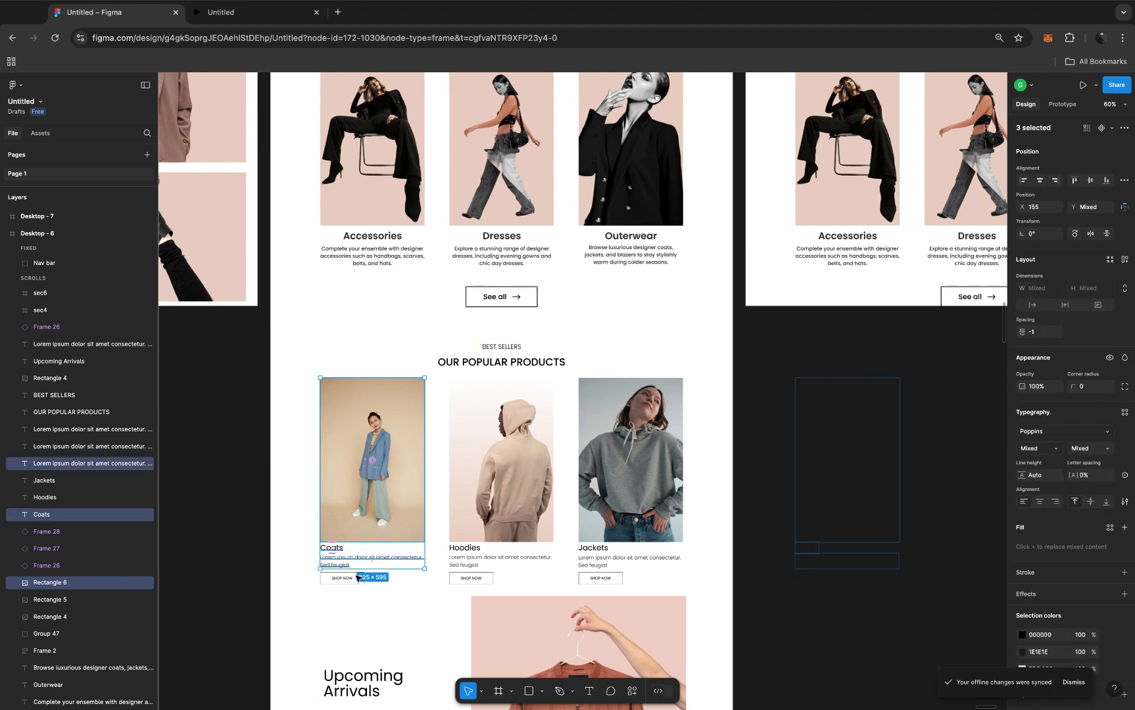
left_click(356, 579, "shift")
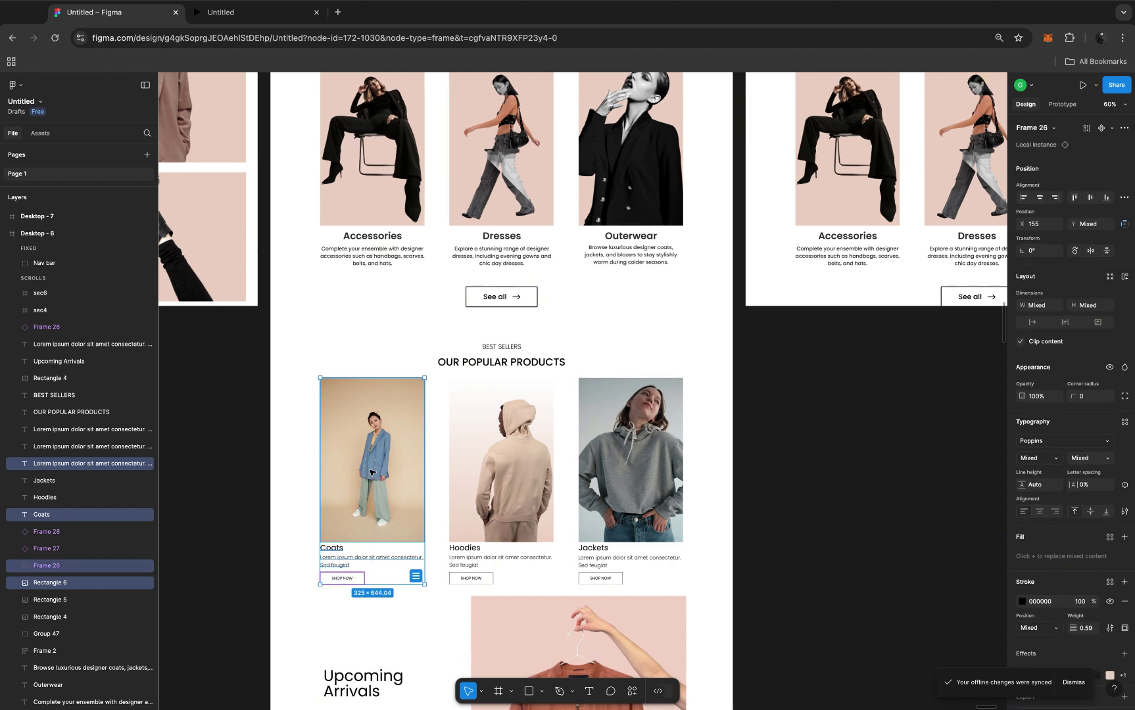
left_click_drag(370, 471, 499, 474)
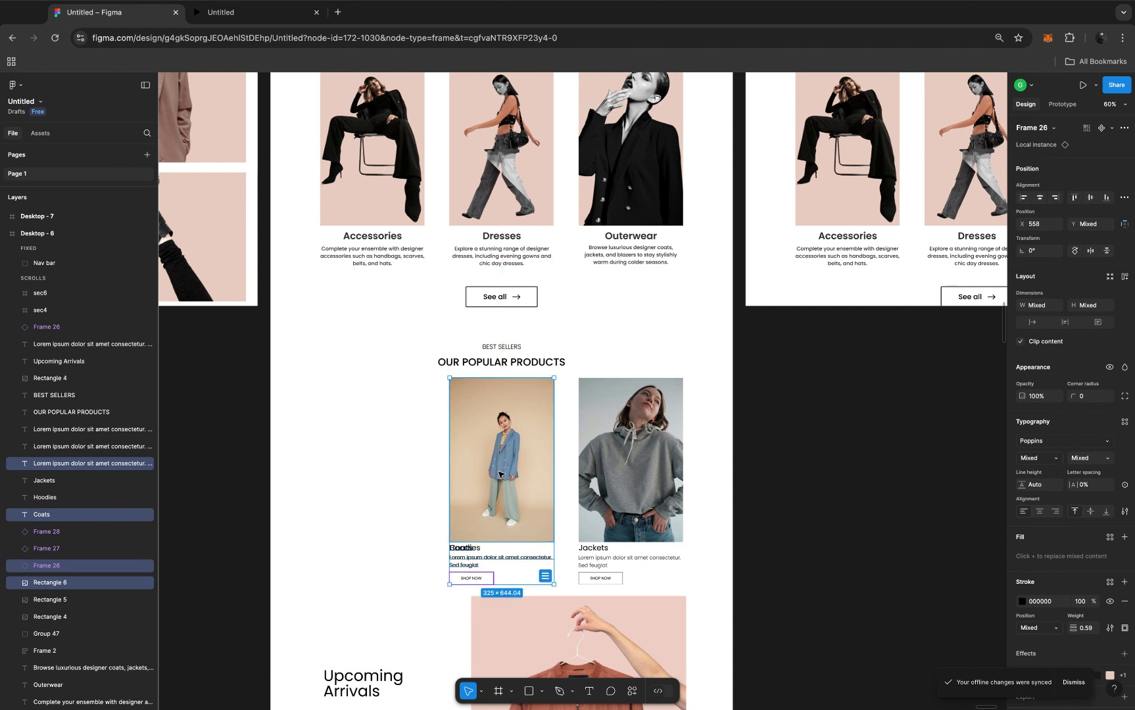
Set the opacity of the Jackets image, title and description in Desktop - 6 to 0%
left_click(624, 439)
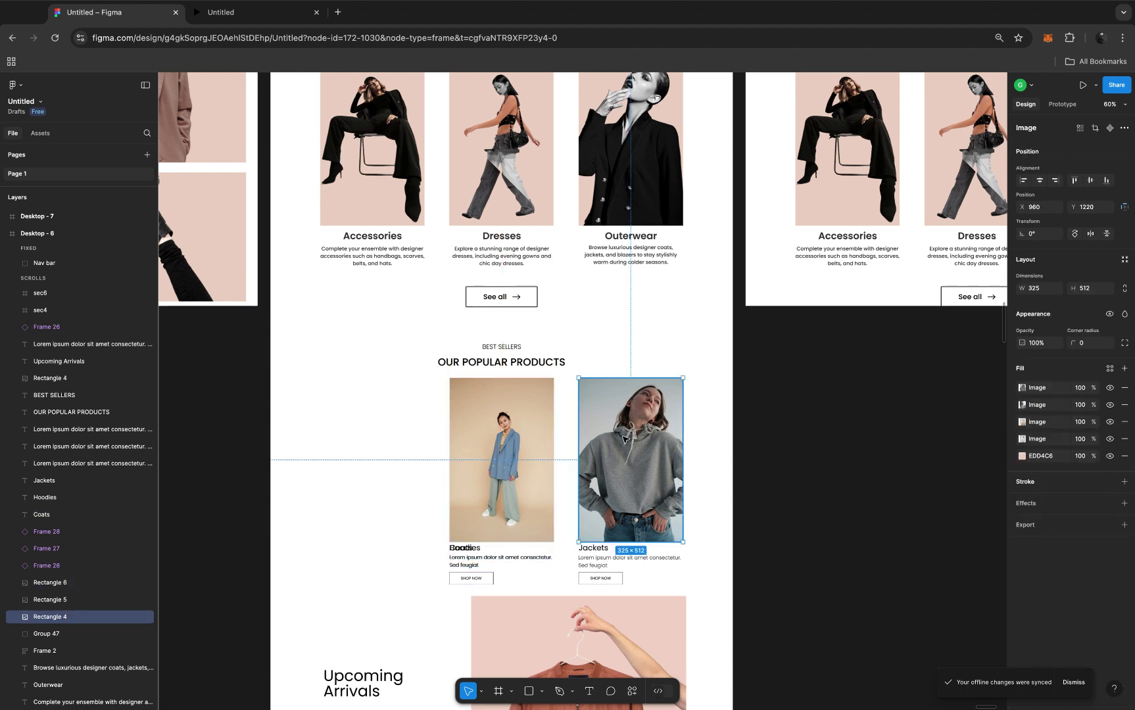
left_click(610, 562, "shift")
left_click(610, 561, "shift")
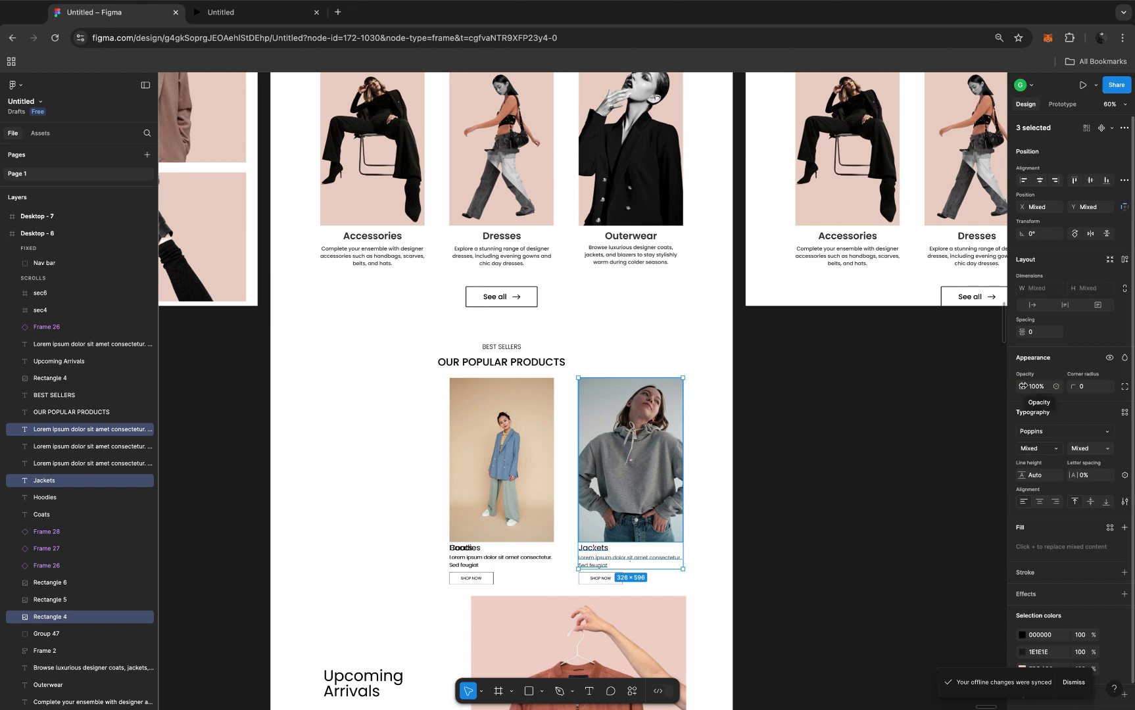
mouse_move(1022, 387)
left_mouse_down()
mouse_move(830, 378)
mouse_move(883, 388)
left_mouse_up()
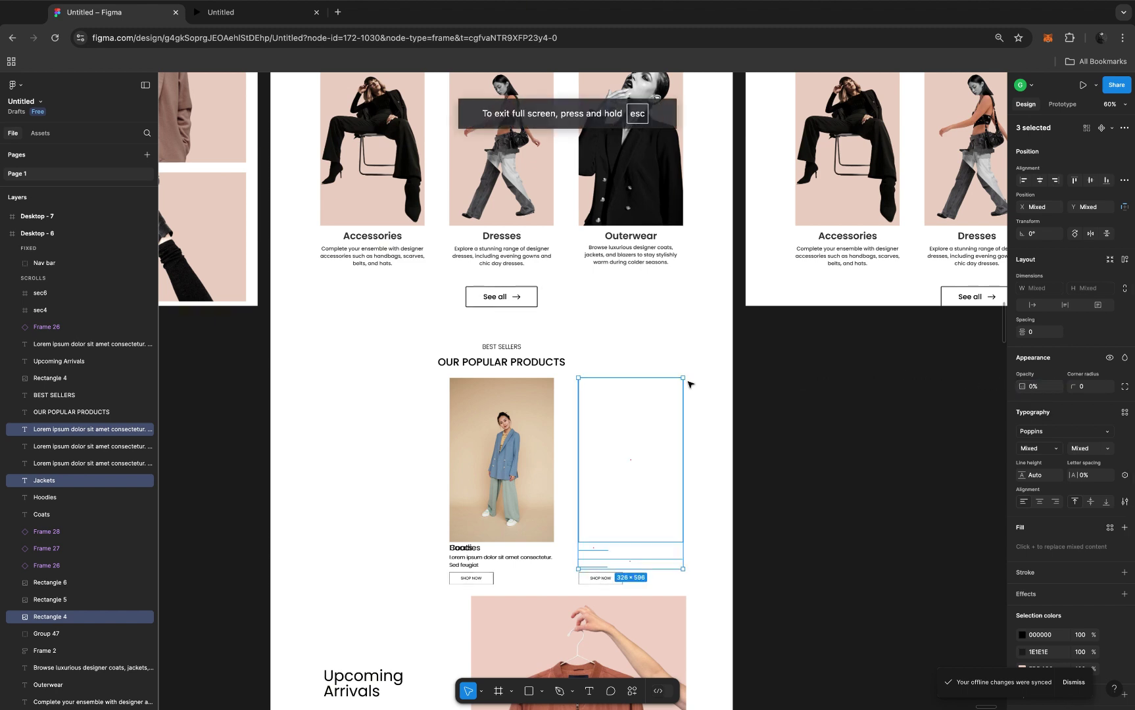
Turn content clipping back on for the Desktop - 6 frame
scroll(686, 381, "down", 5)
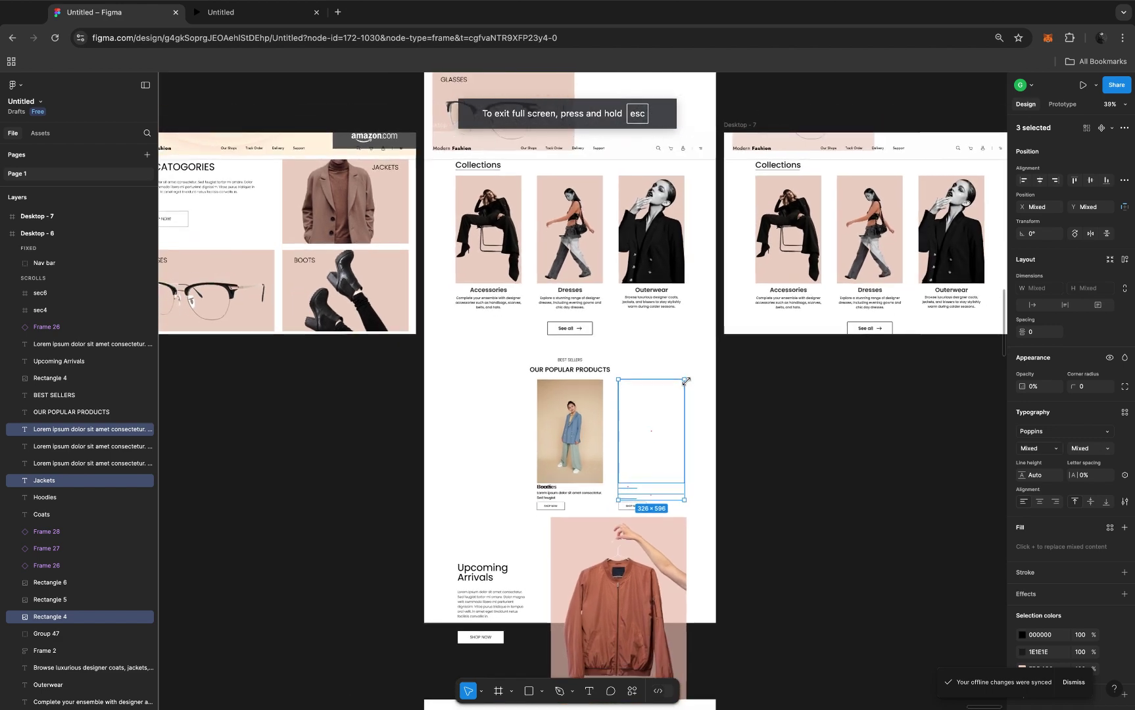
scroll(686, 381, "down", 1)
scroll(687, 384, "up", 5)
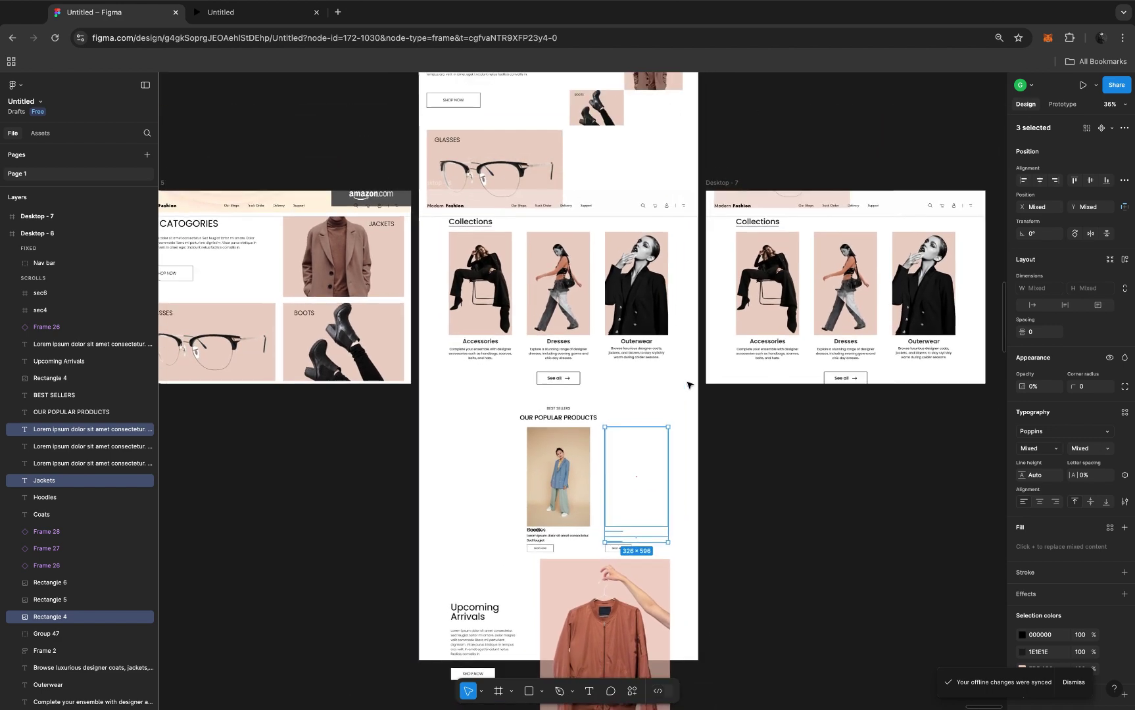
scroll(688, 384, "up", 1)
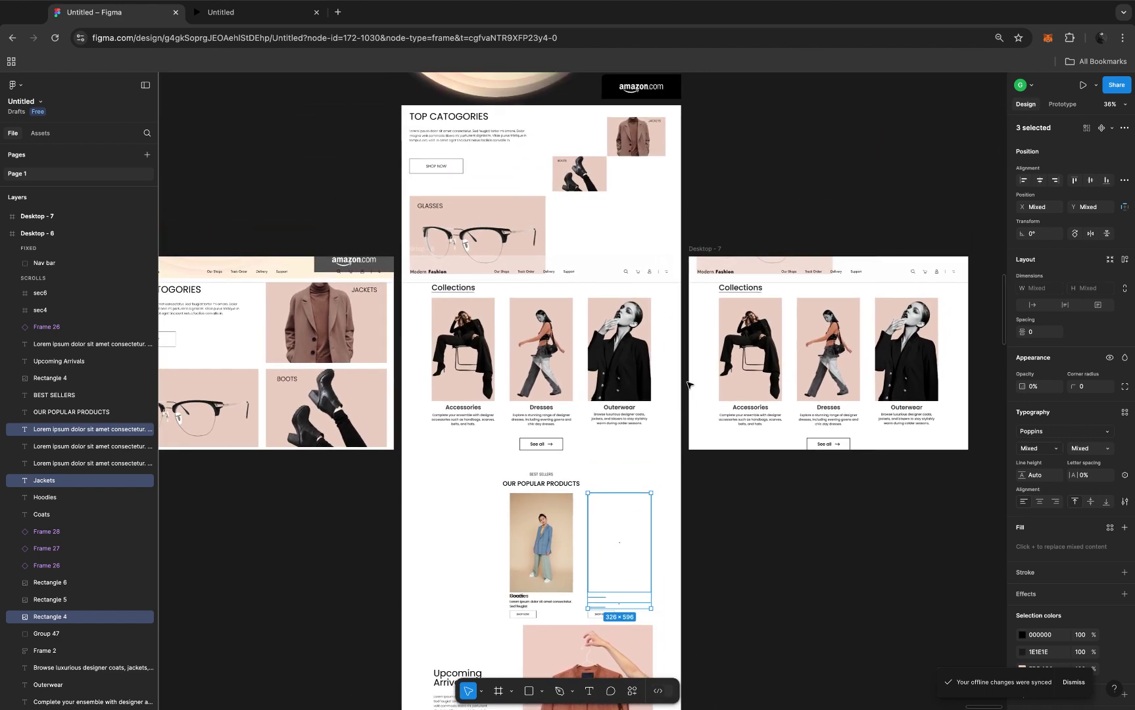
left_click(46, 234)
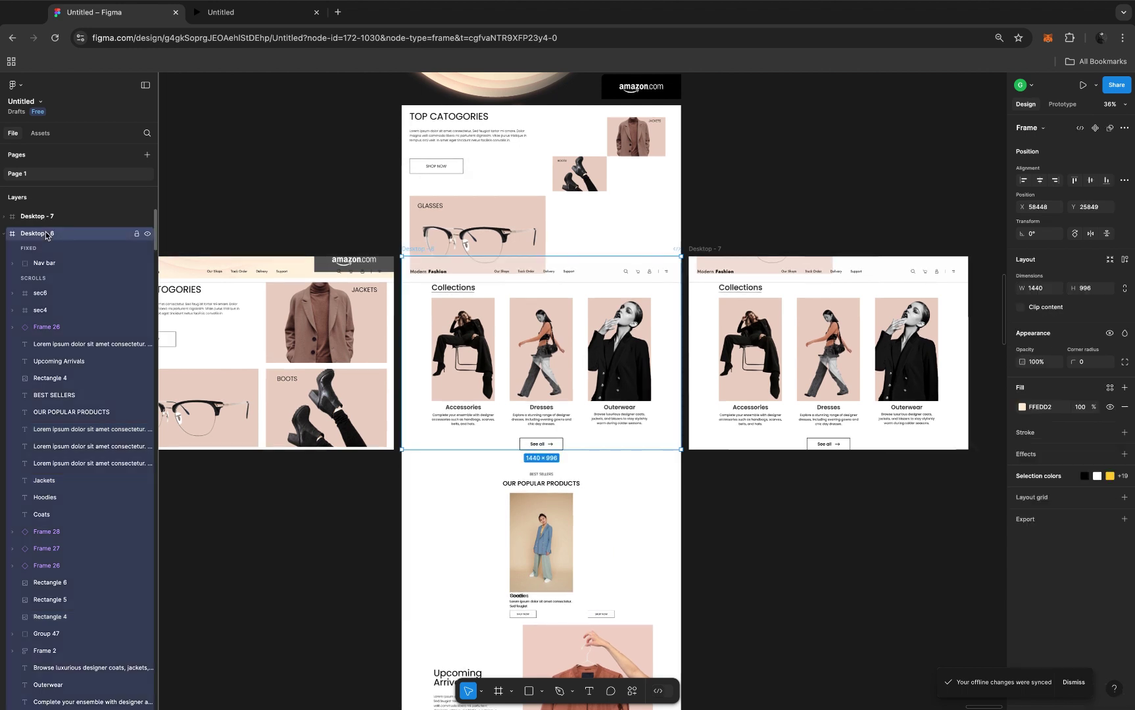
left_click(1021, 308)
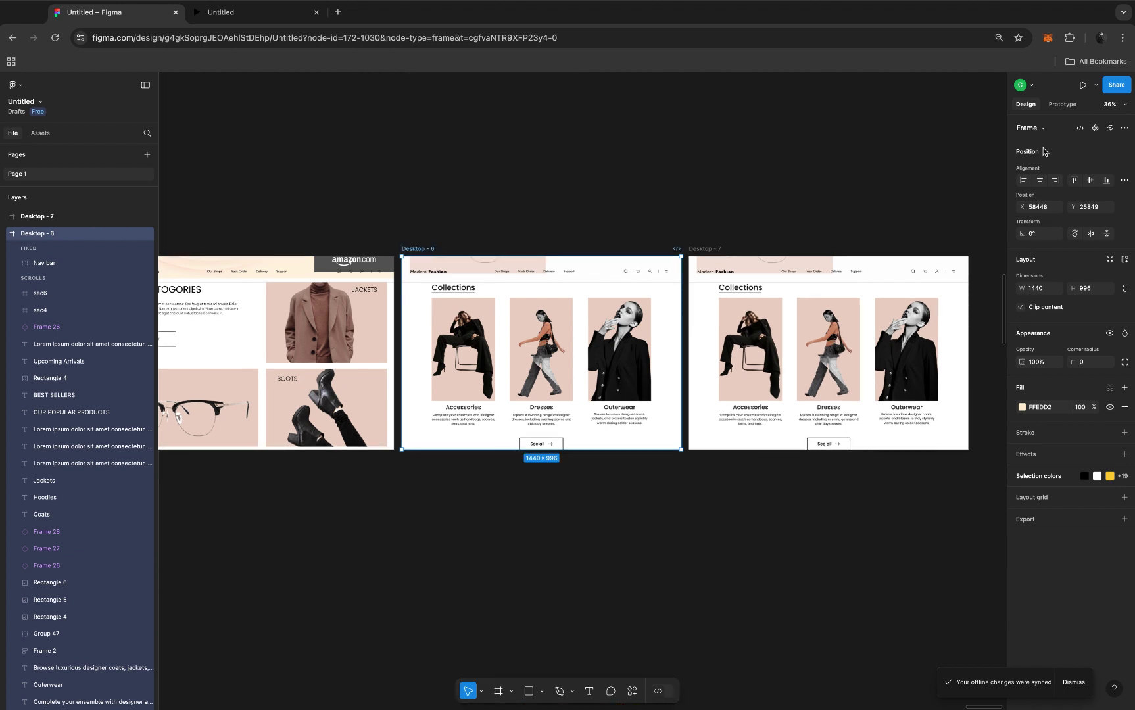
Add a prototype connection from Desktop - 6 to Desktop - 7 triggered by the Down arrow key
left_click(1056, 107)
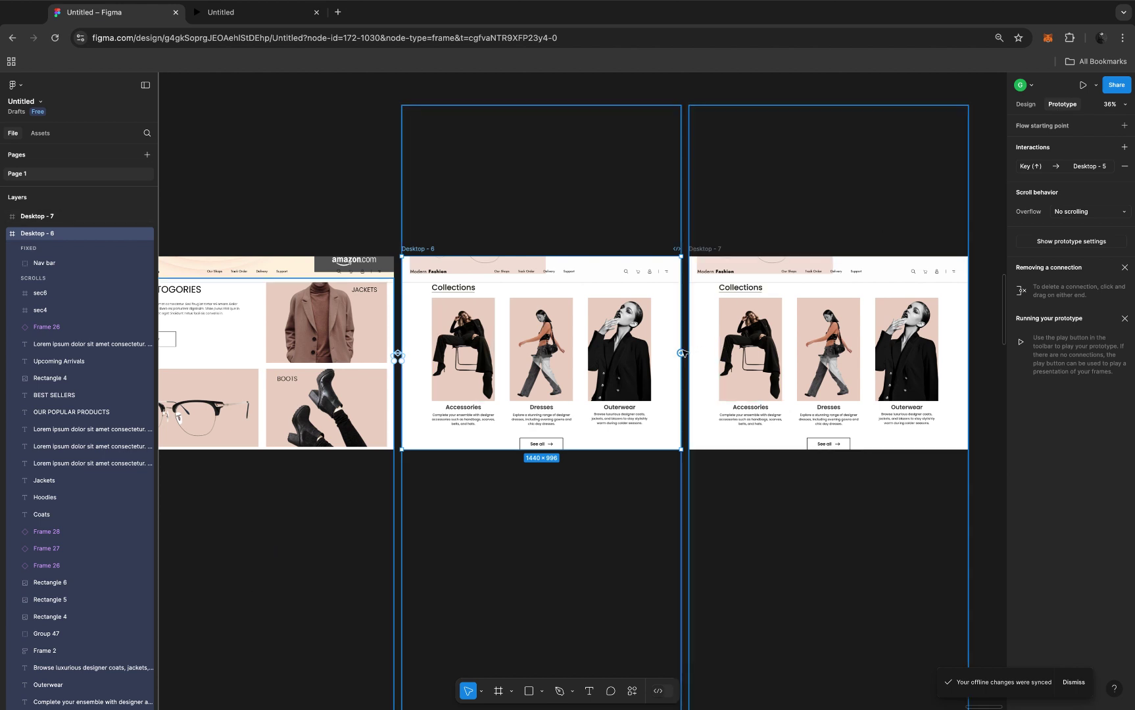
left_click_drag(682, 354, 726, 358)
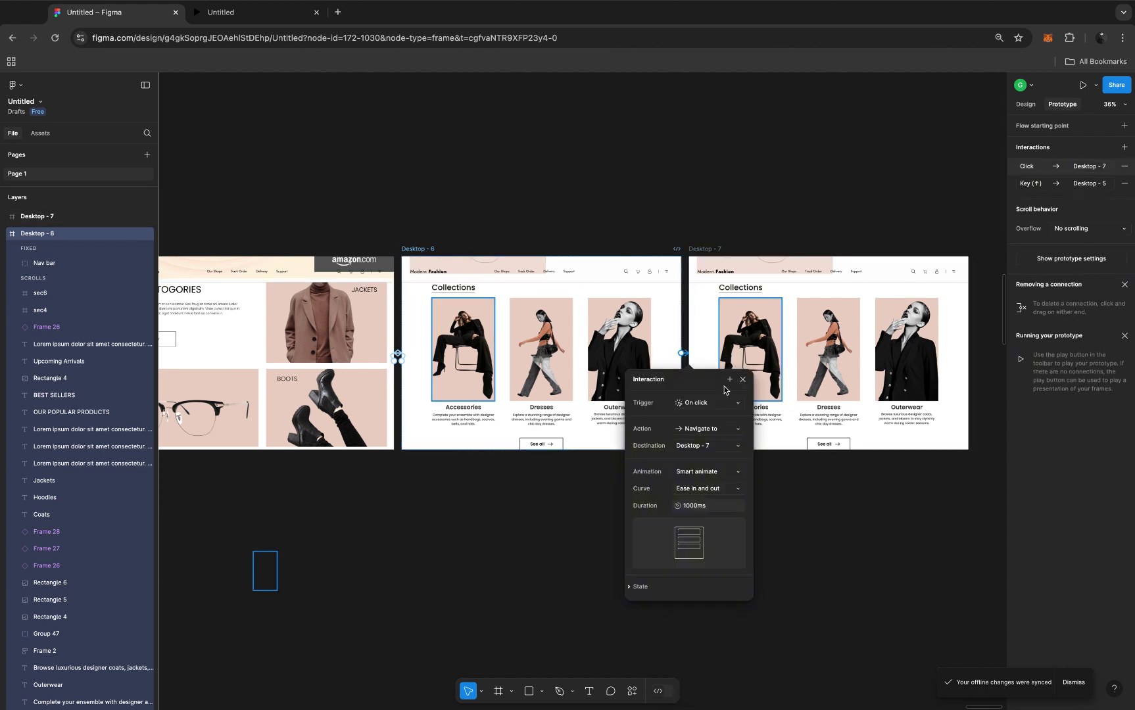
left_click(725, 405)
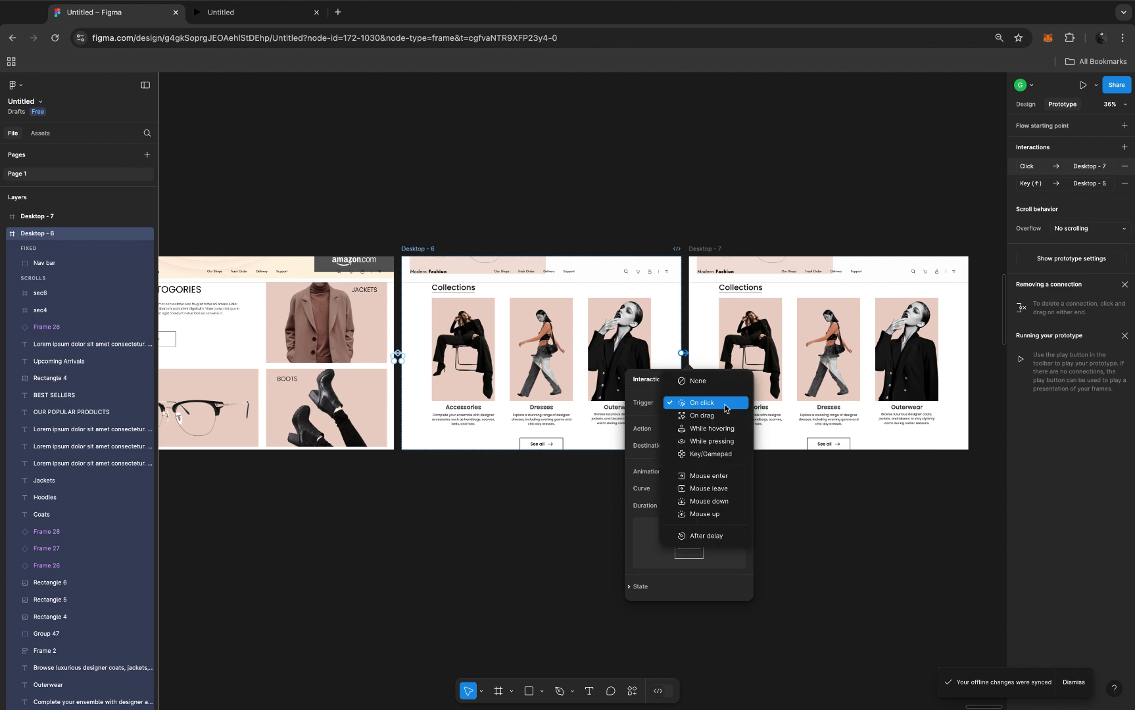
left_click(717, 454)
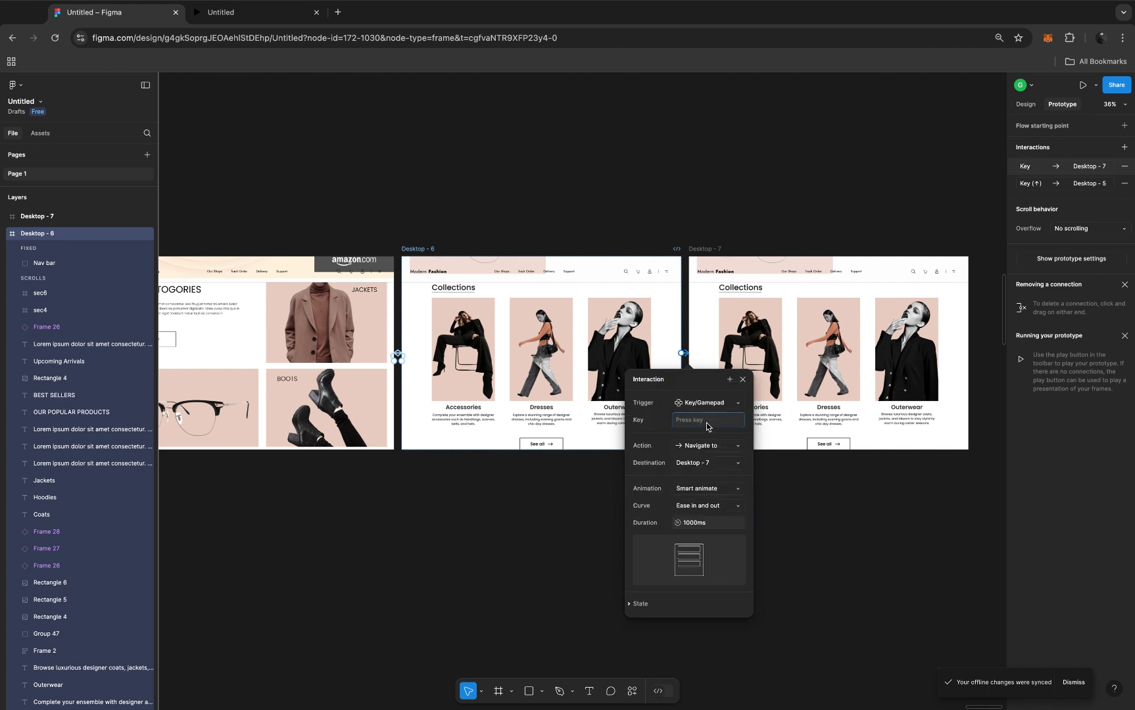
key("Down")
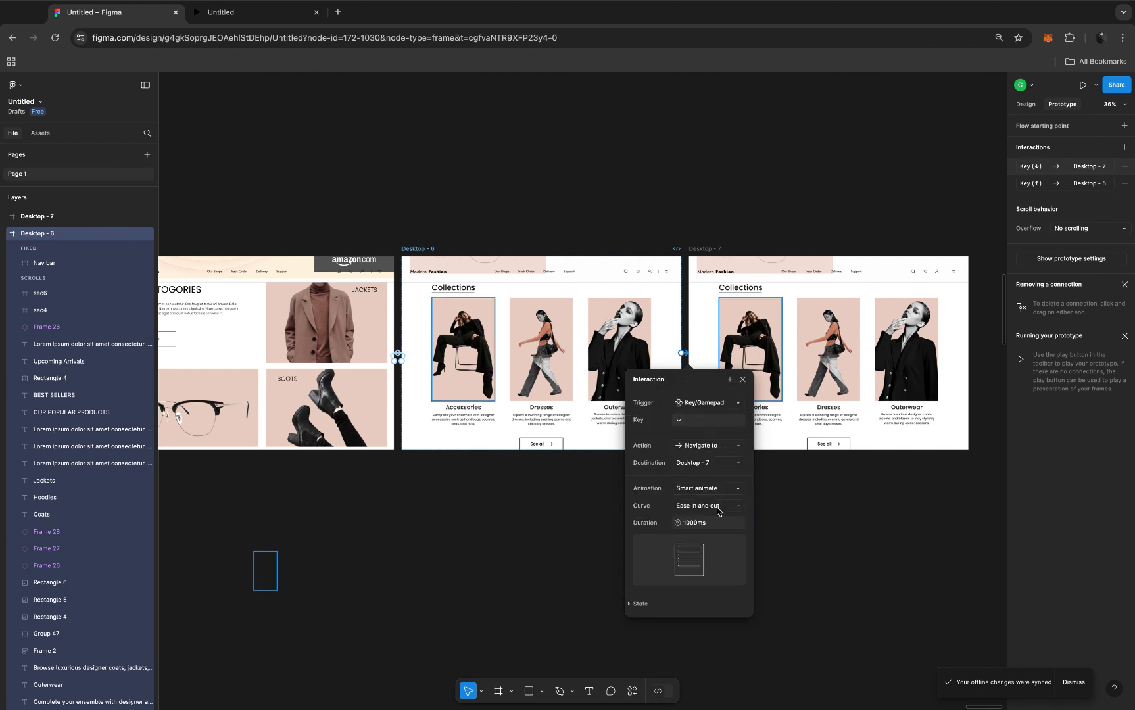
left_click(742, 381)
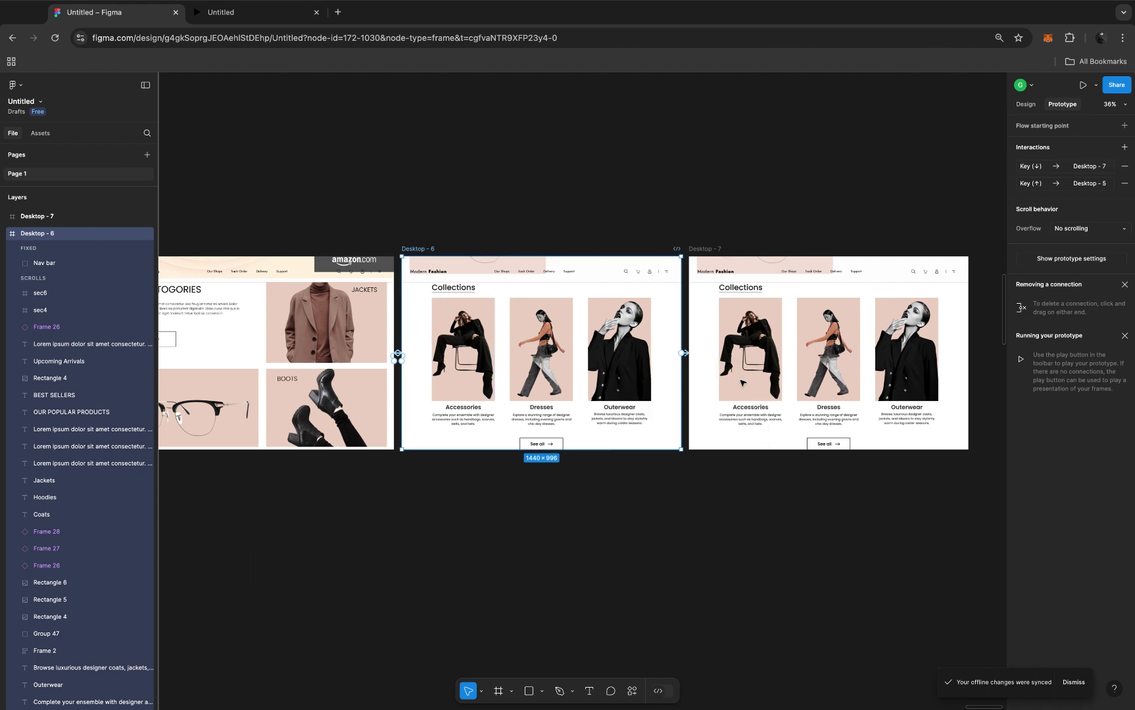
Turn off content clipping on Desktop - 7 to expose the sections above and below the frame
left_click(703, 250)
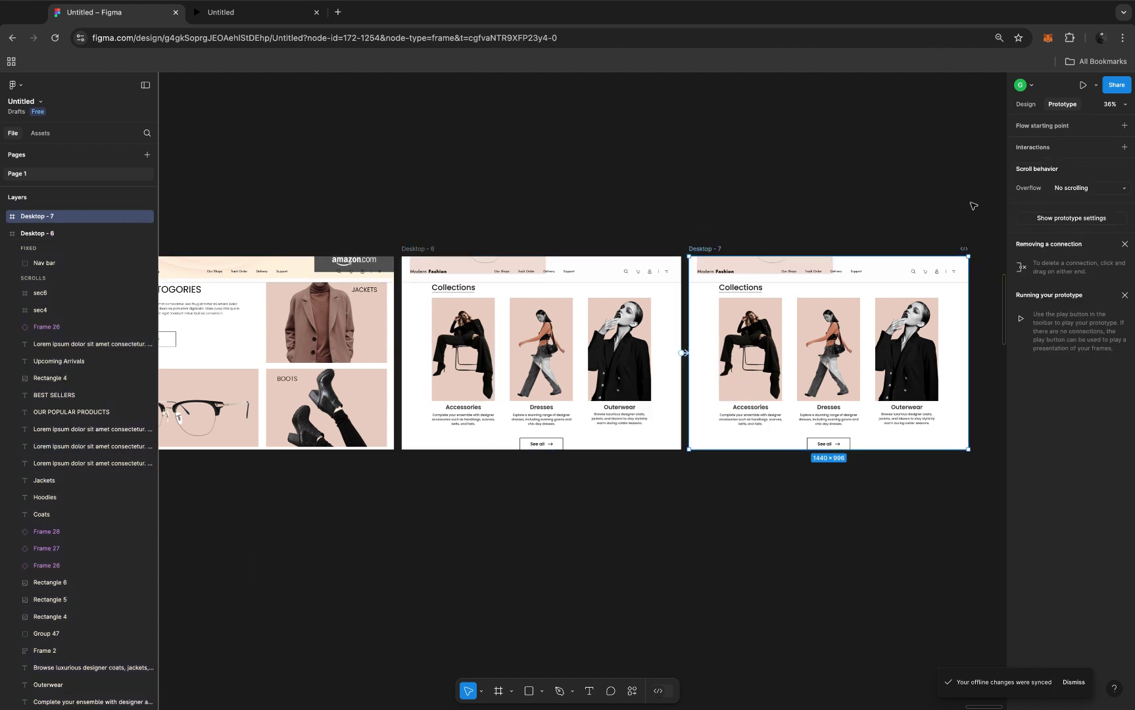
left_click(1020, 105)
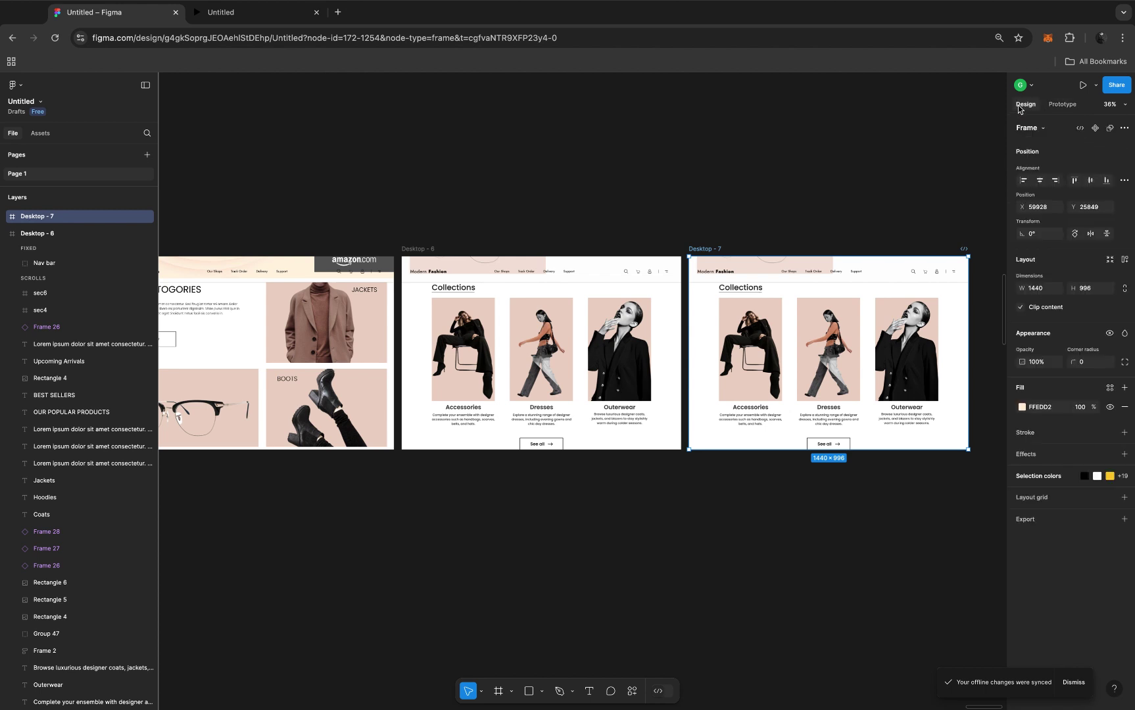
left_click(1023, 308)
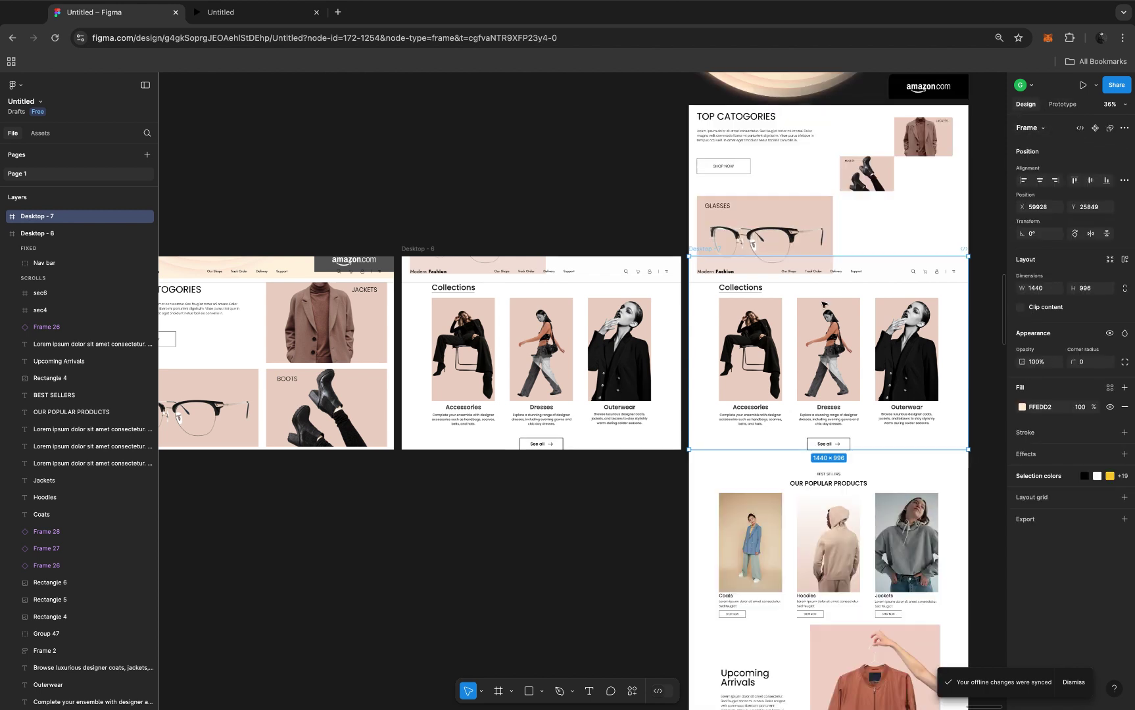
Move the Outerwear image, title and description in Desktop - 7 outside the frame, just past its right edge
scroll(823, 305, "up", 2)
scroll(824, 305, "right", 2)
scroll(824, 304, "up", 1)
scroll(823, 305, "right", 1)
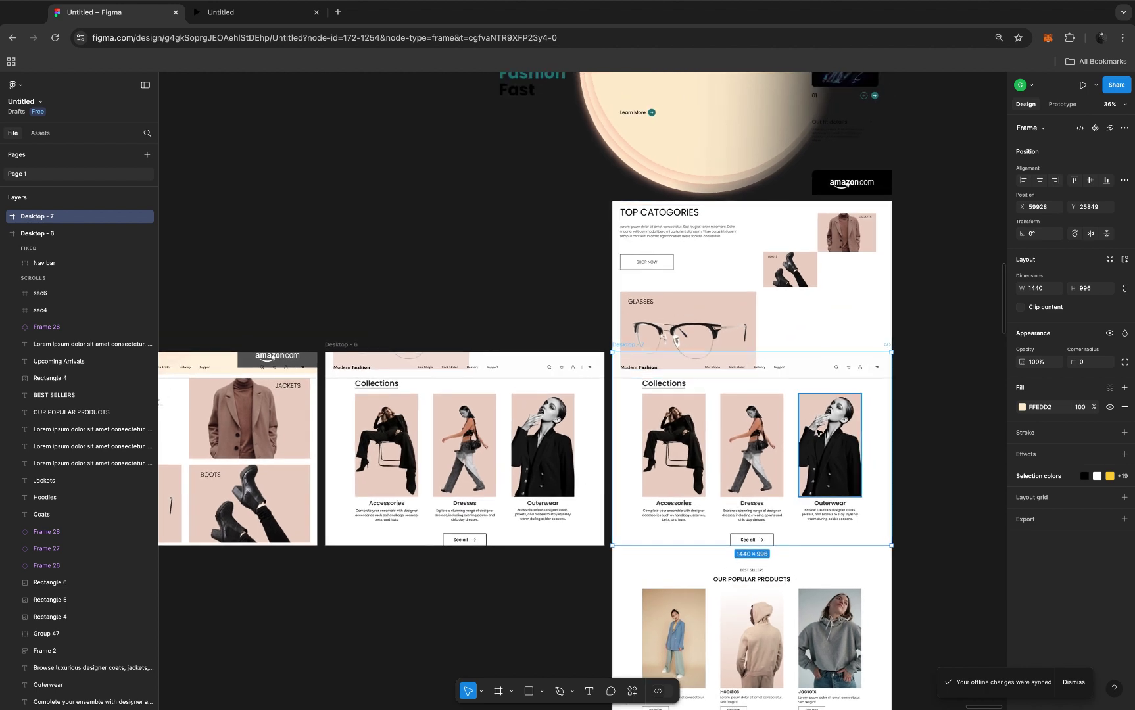
left_click(819, 434)
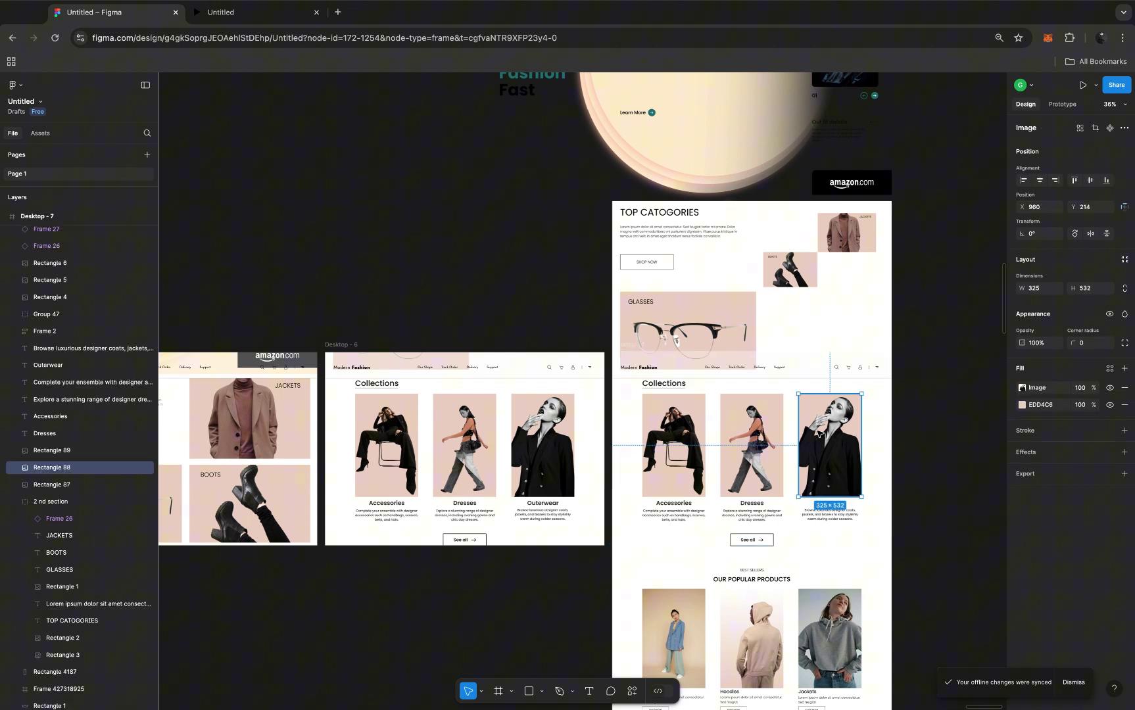
left_click(830, 515, "shift")
scroll(830, 515, "up", 5)
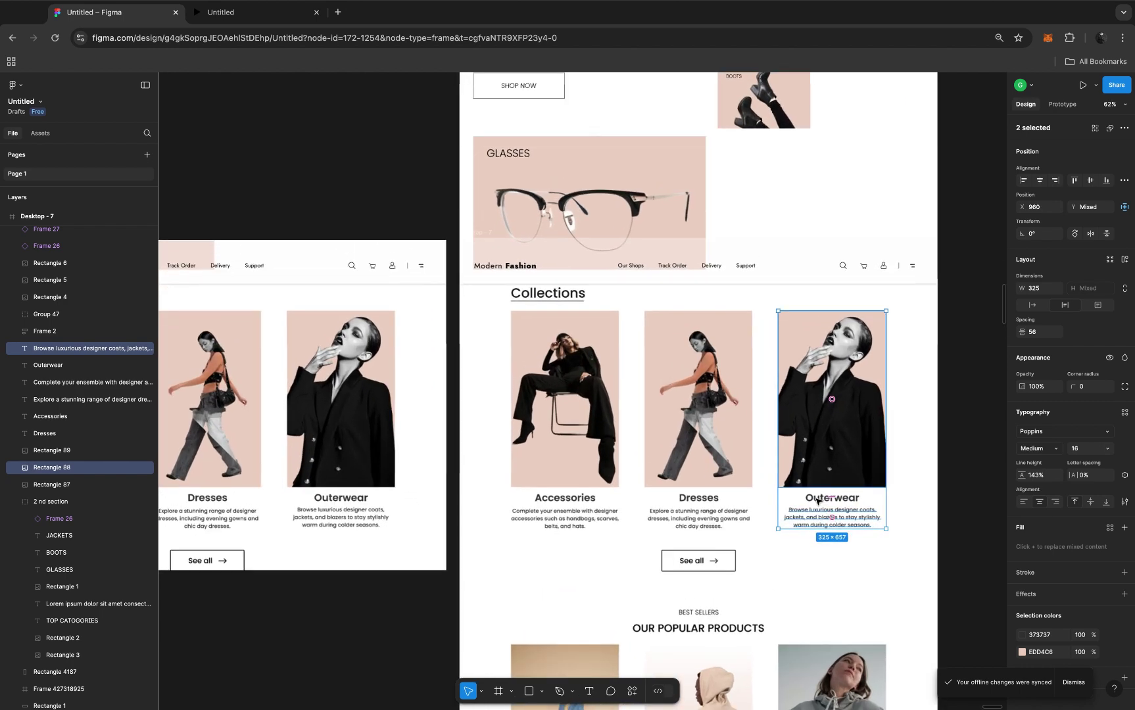
left_click(817, 500, "shift")
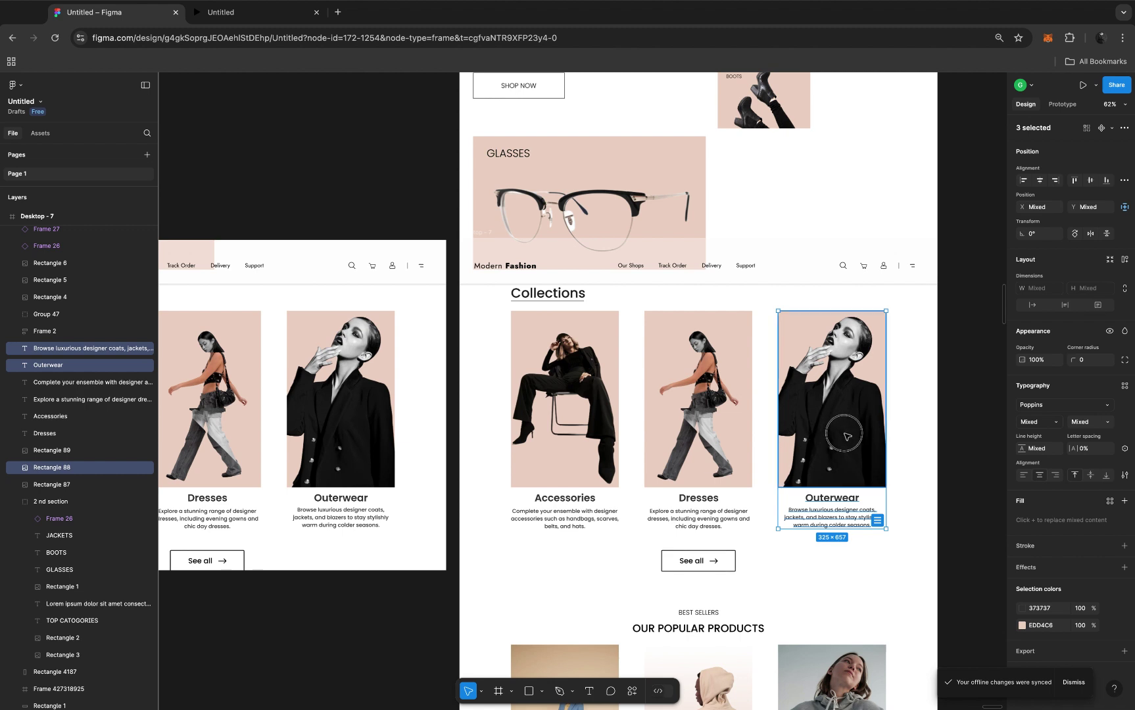
left_click_drag(859, 436, 989, 441)
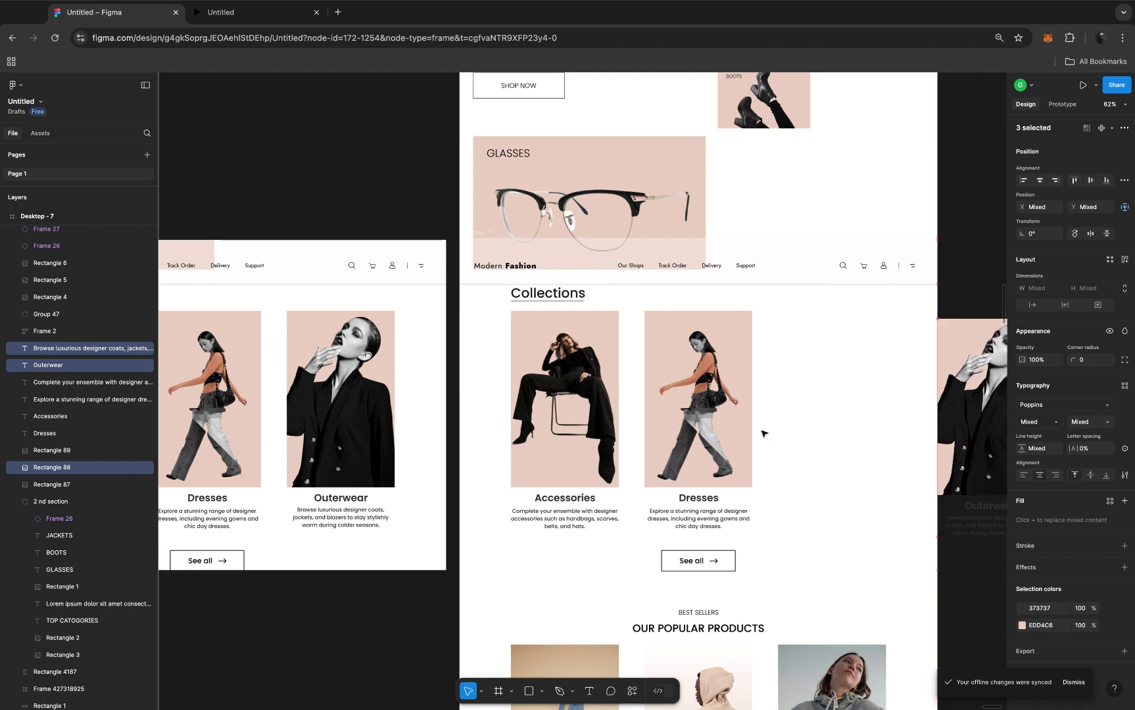
Move the Accessories image, title and description in Desktop - 7 onto the Dresses card
left_click(591, 415)
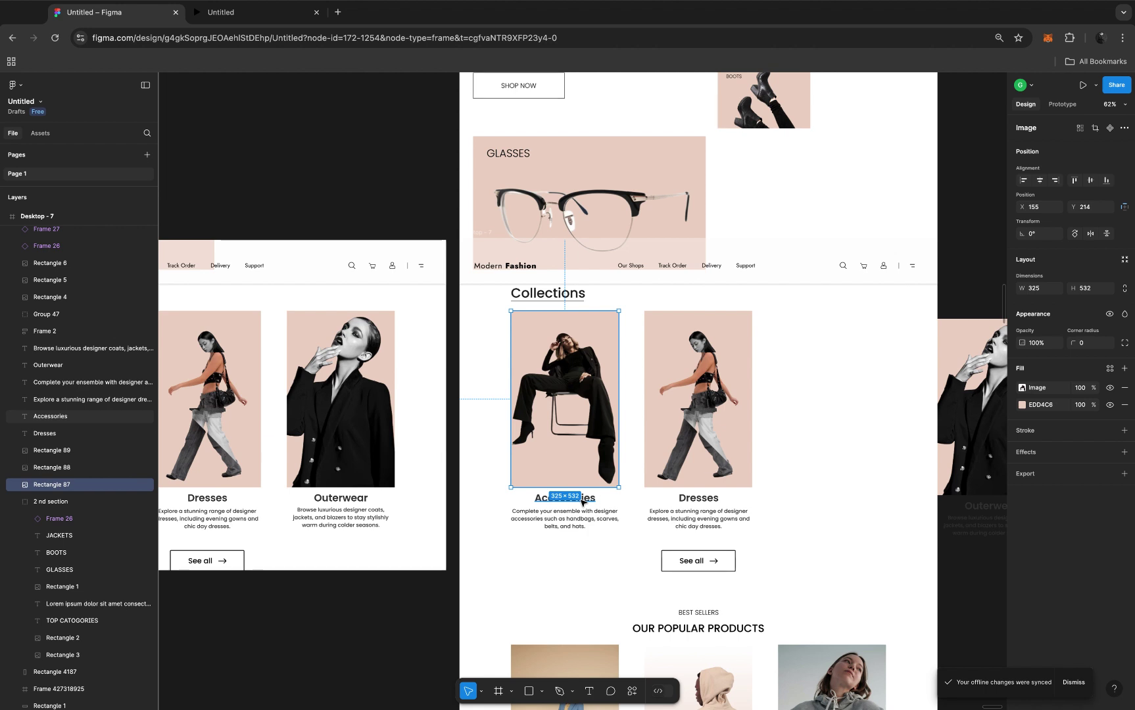
left_click(587, 516, "shift")
left_click(587, 520, "shift")
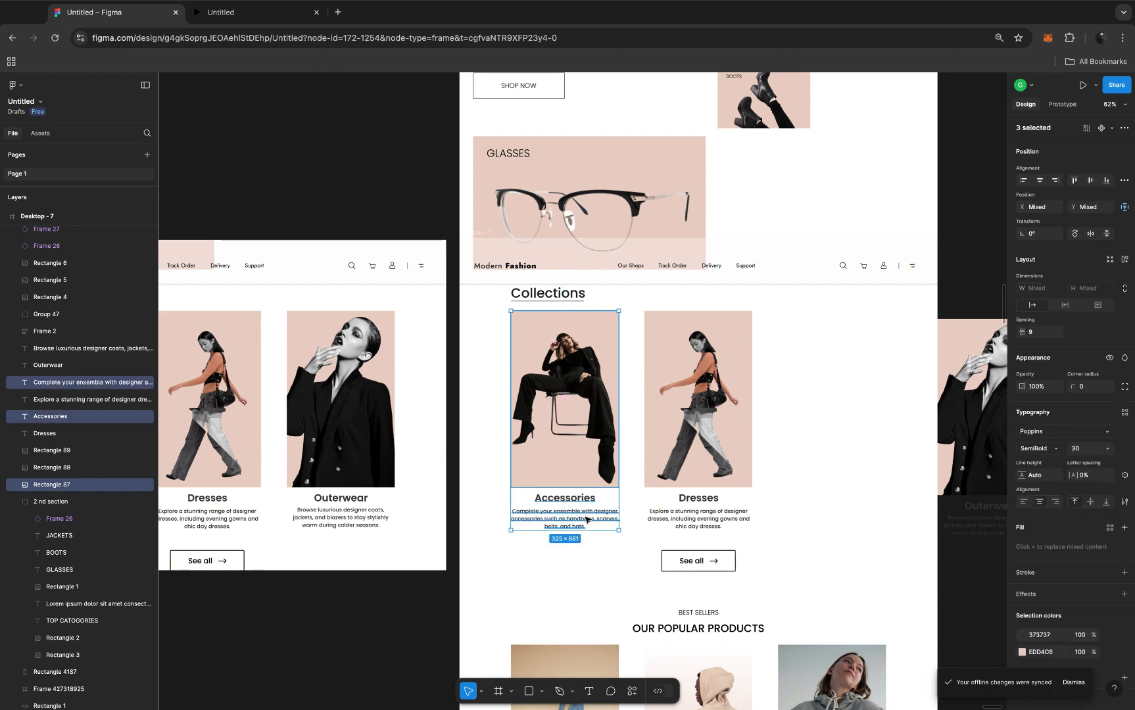
left_click_drag(573, 410, 706, 406)
Shift all Desktop - 7 content except the Nav bar upward until the Our Popular Products section sits just below the navigation bar
scroll(706, 406, "down", 5)
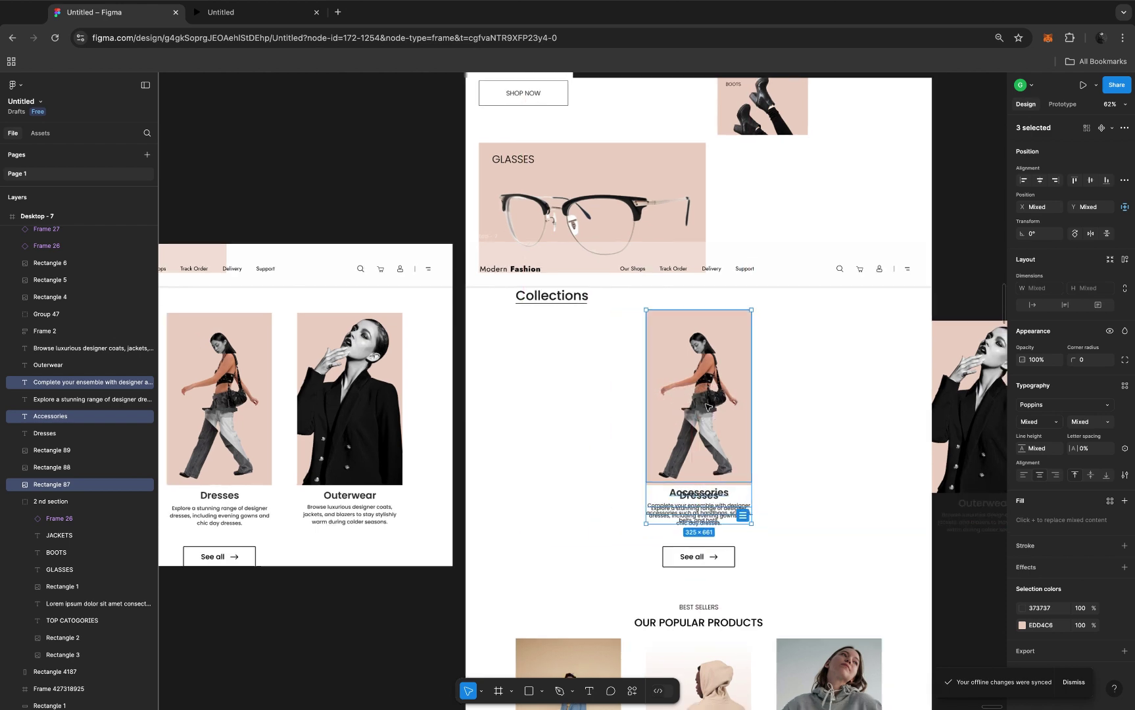
scroll(706, 406, "down", 3)
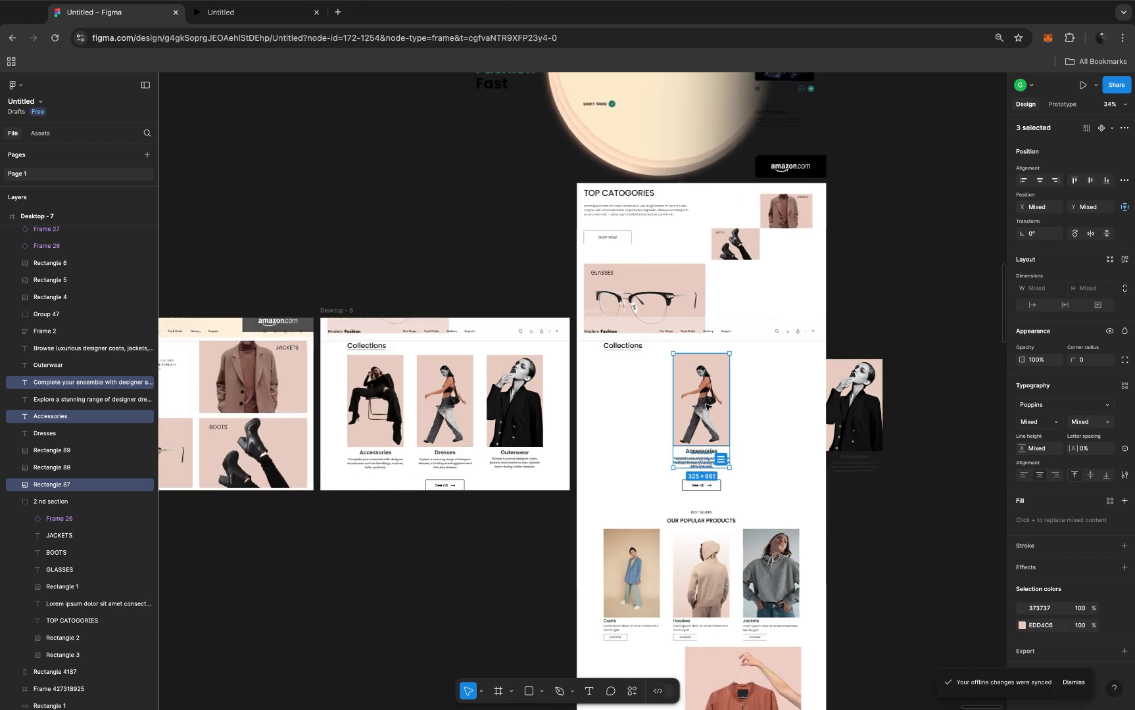
left_click(36, 217)
left_click(36, 217)
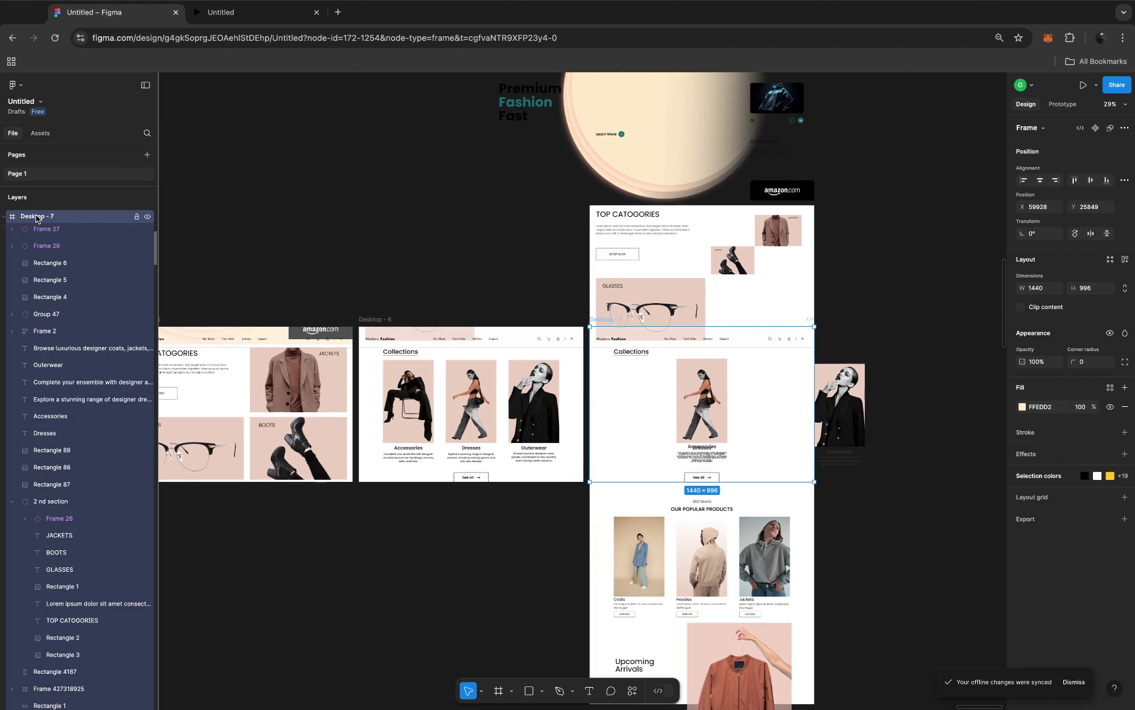
key("Return")
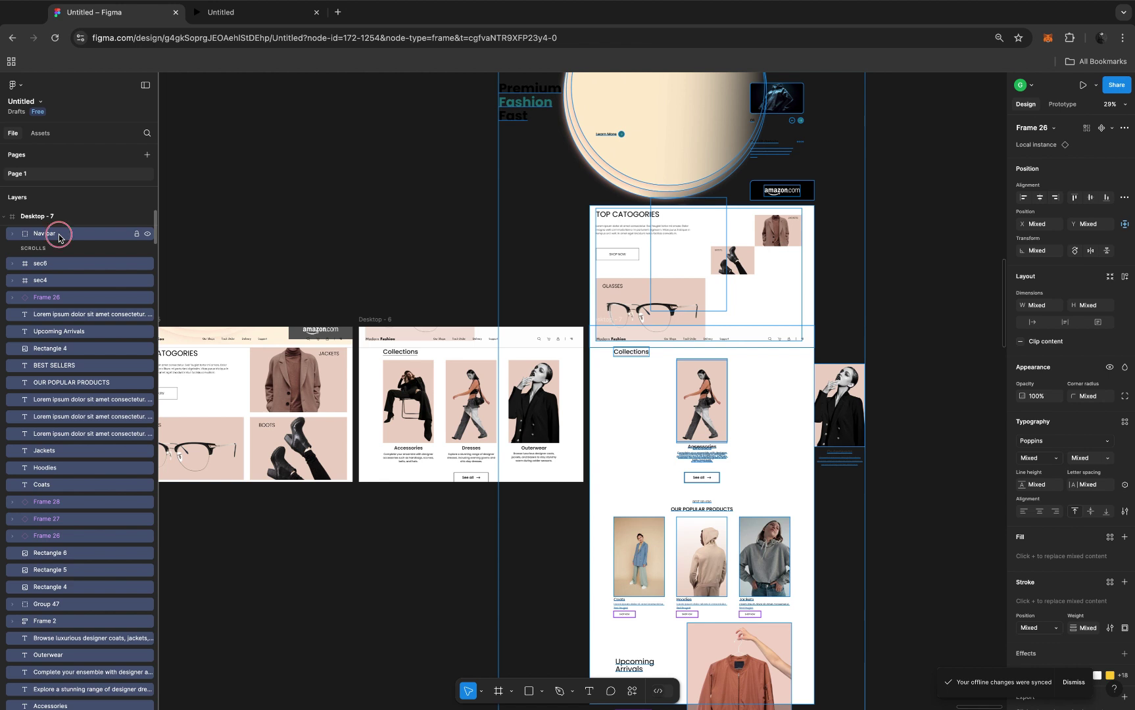
left_click(60, 238, "shift")
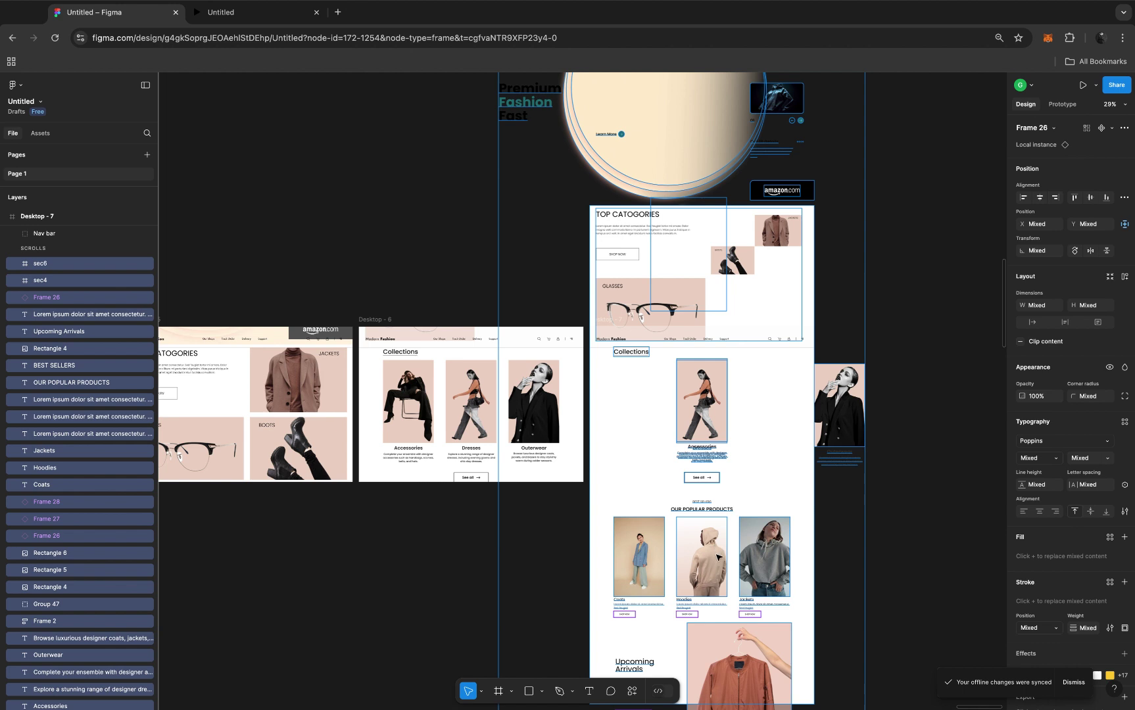
left_click_drag(718, 557, 710, 405)
scroll(711, 405, "up", 5)
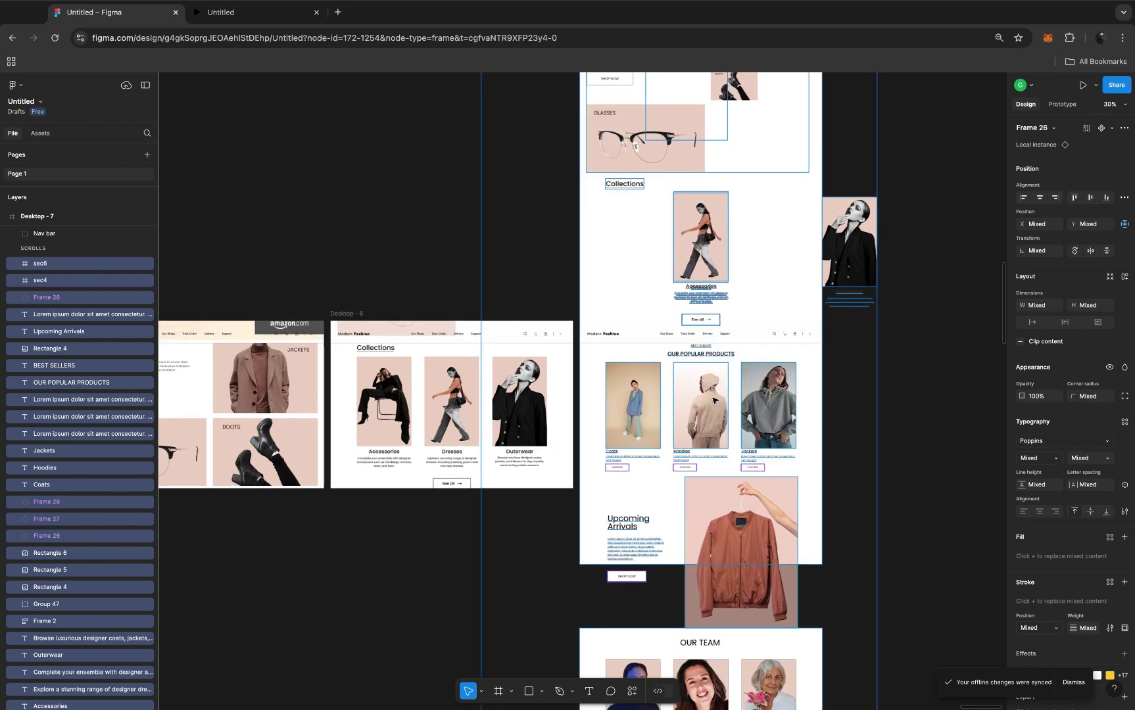
scroll(713, 401, "up", 1)
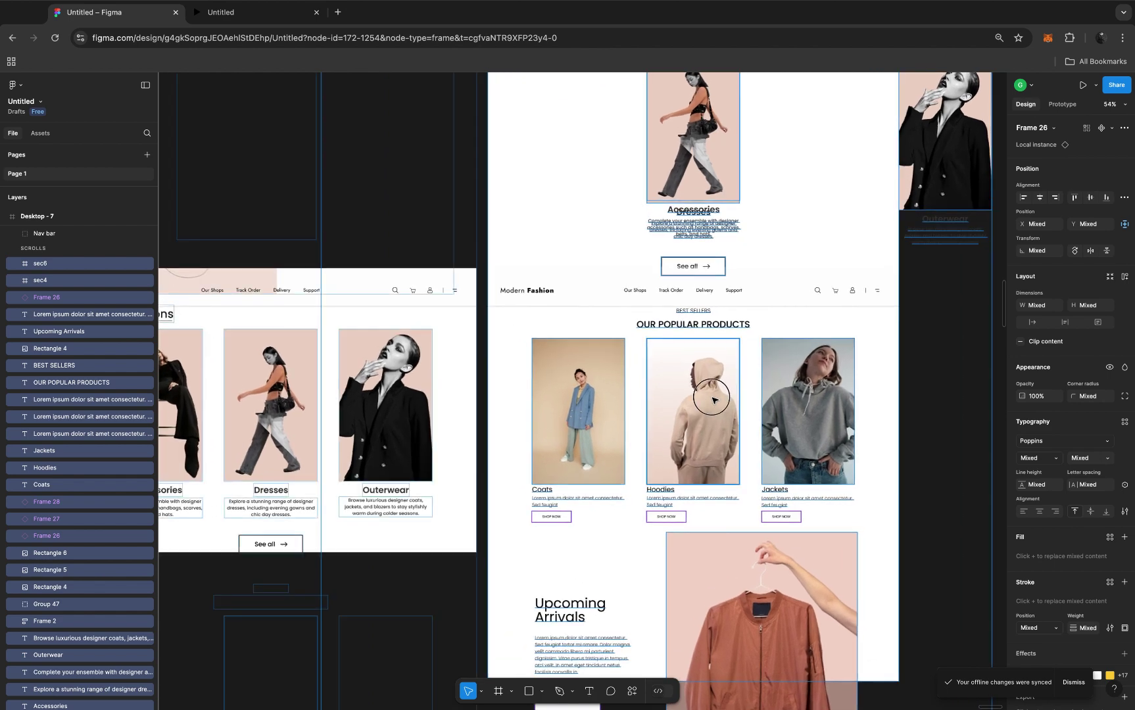
left_click(713, 401)
left_click_drag(713, 400, 714, 409)
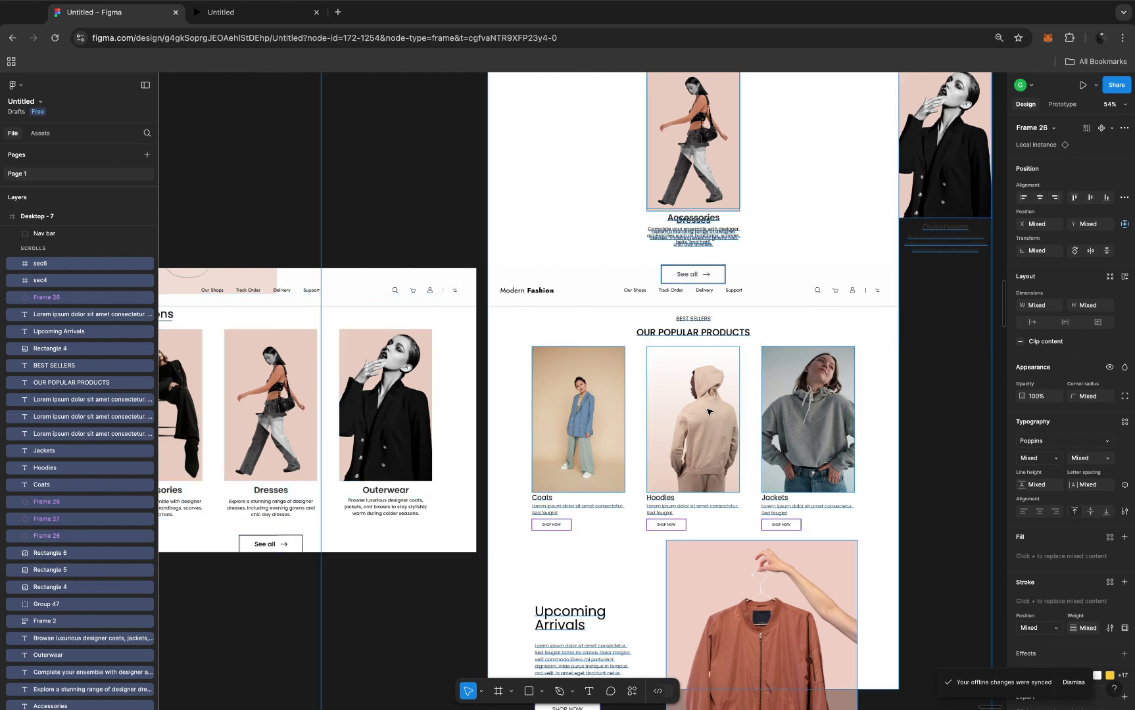
Turn content clipping back on for the Desktop - 7 frame
scroll(708, 412, "down", 5)
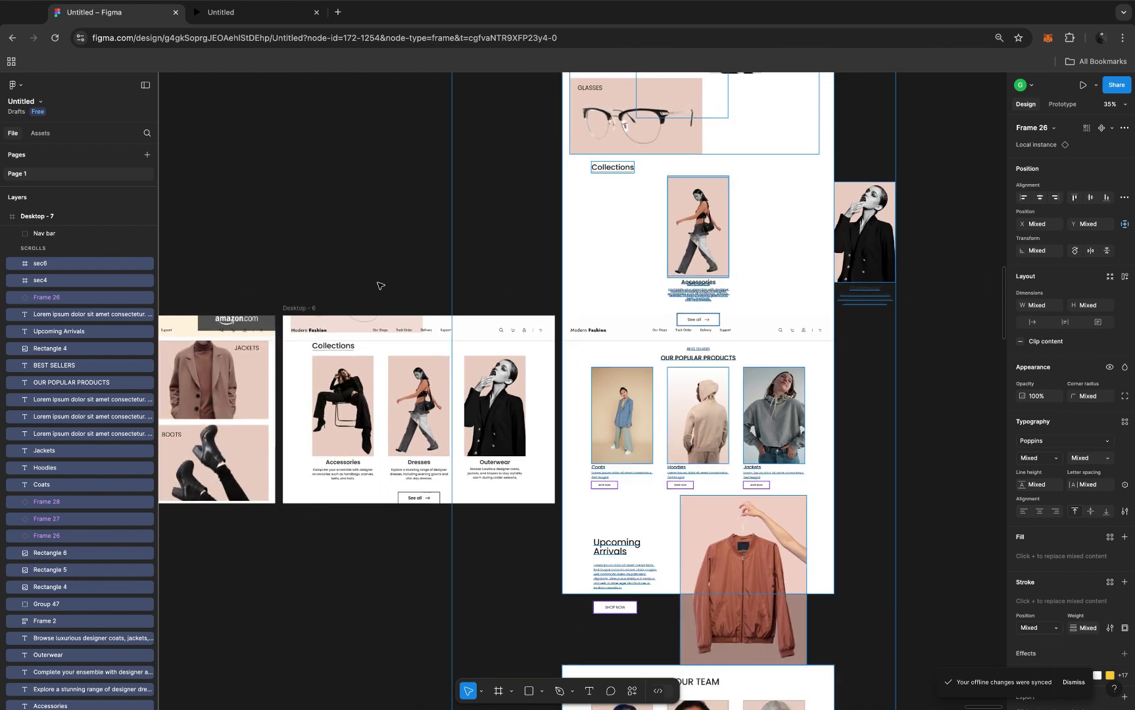
left_click(29, 222)
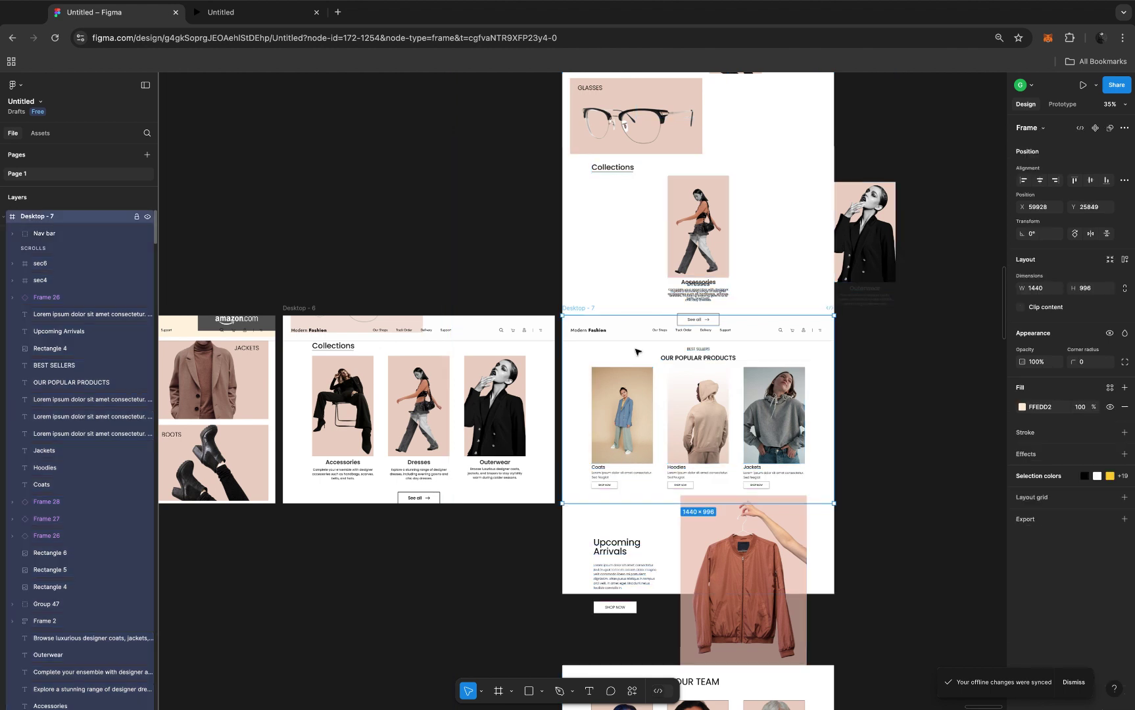
left_click(1021, 308)
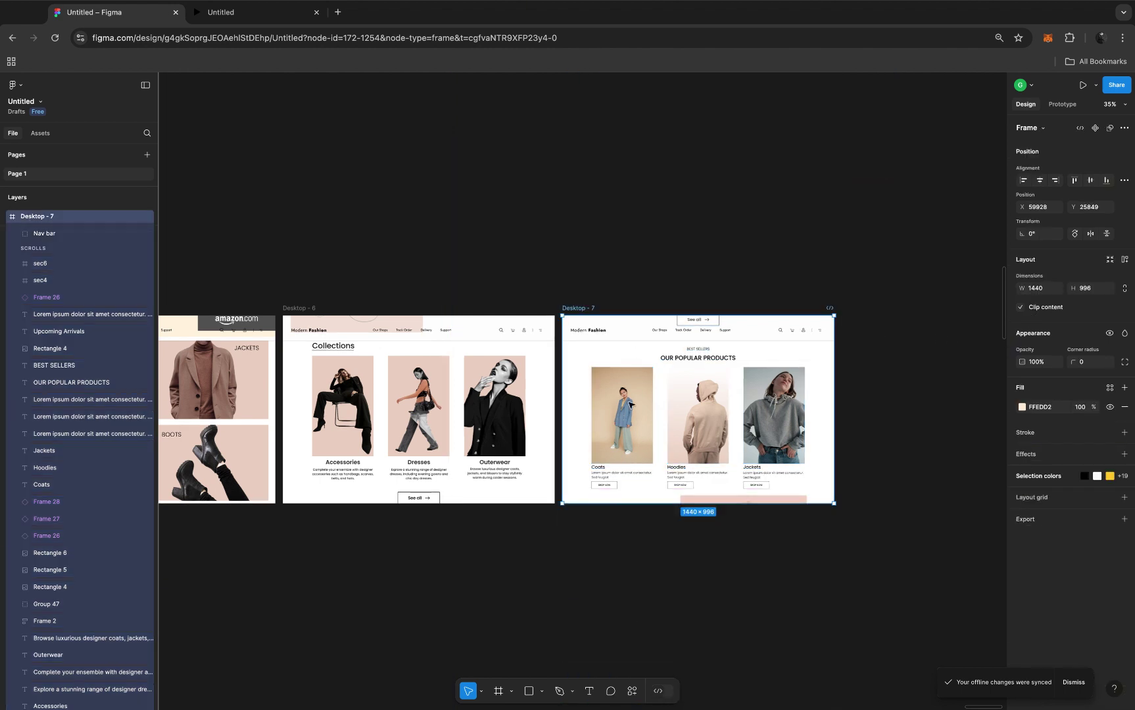
Add a prototype connection from Desktop - 7 back to Desktop - 6 triggered by the Up arrow key
scroll(630, 406, "left", 3)
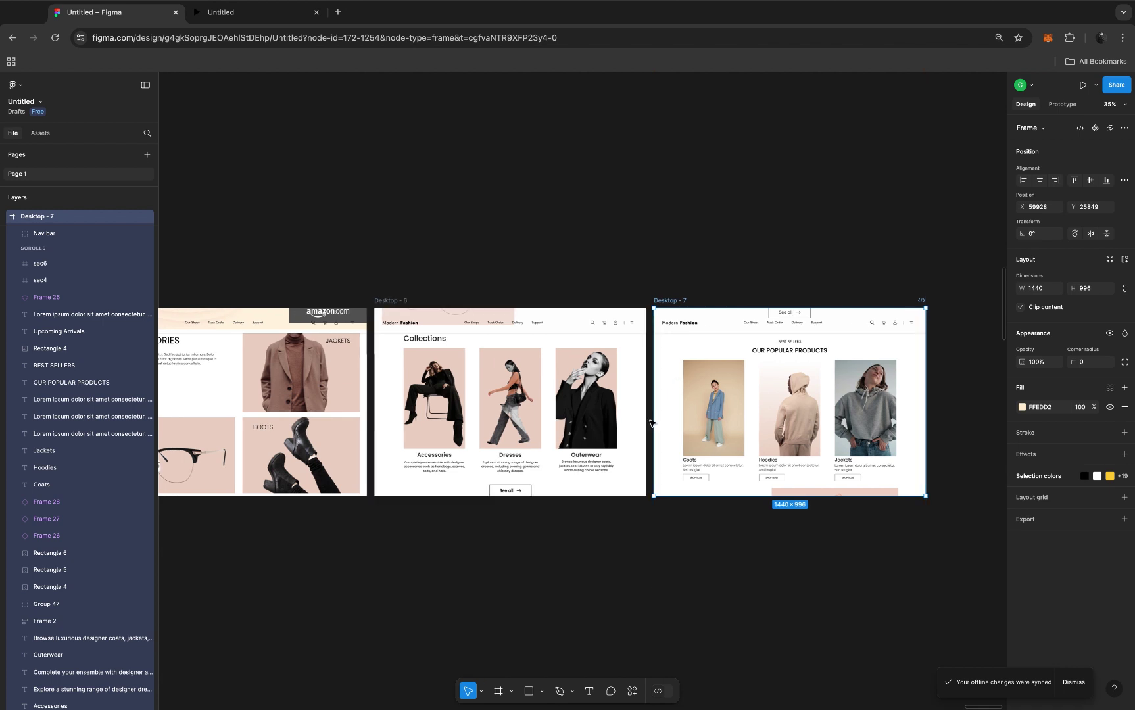
left_click(1064, 104)
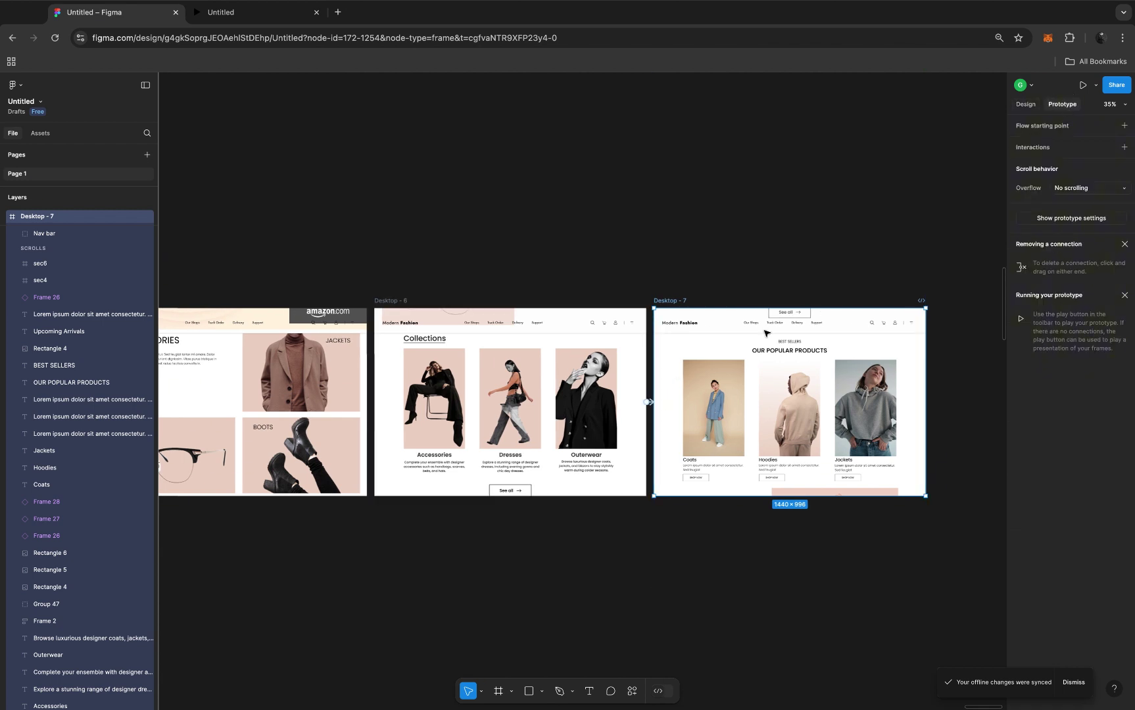
scroll(766, 334, "up", 5)
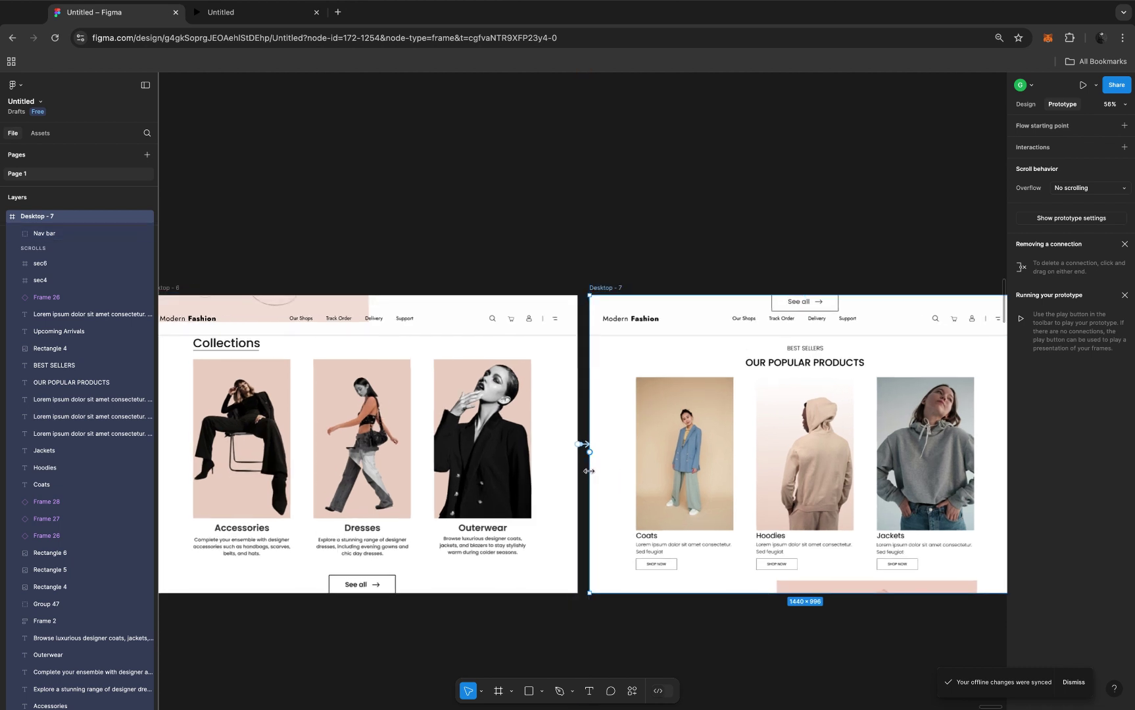
left_click_drag(588, 471, 555, 463)
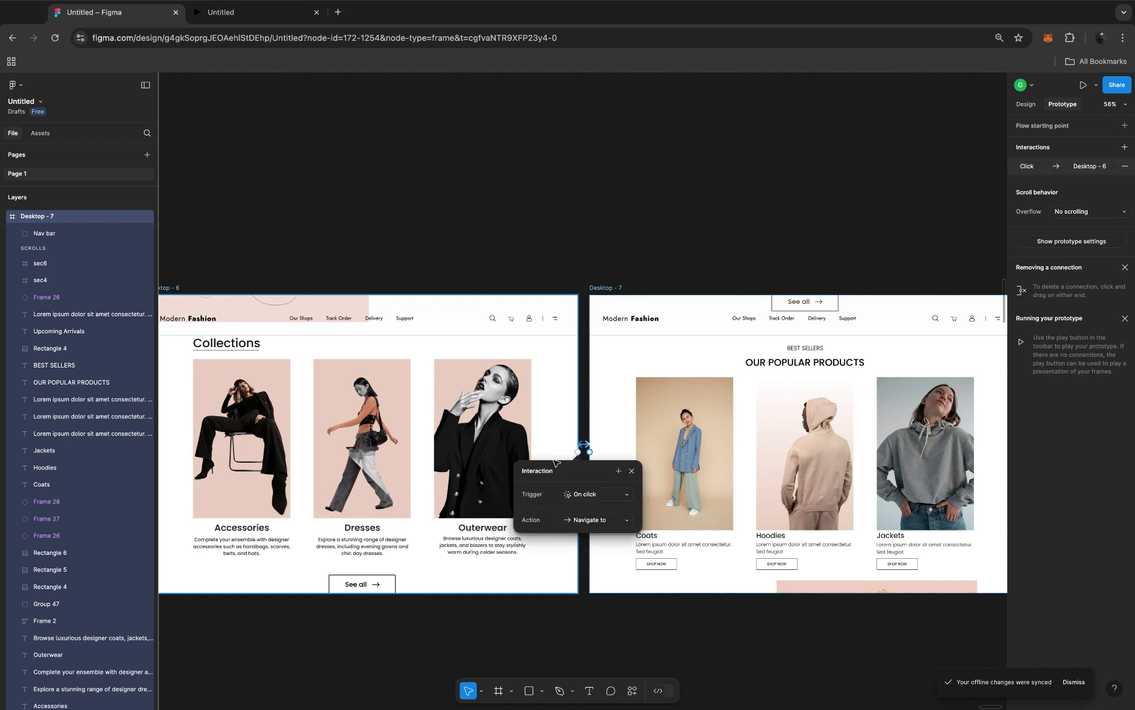
left_click(607, 496)
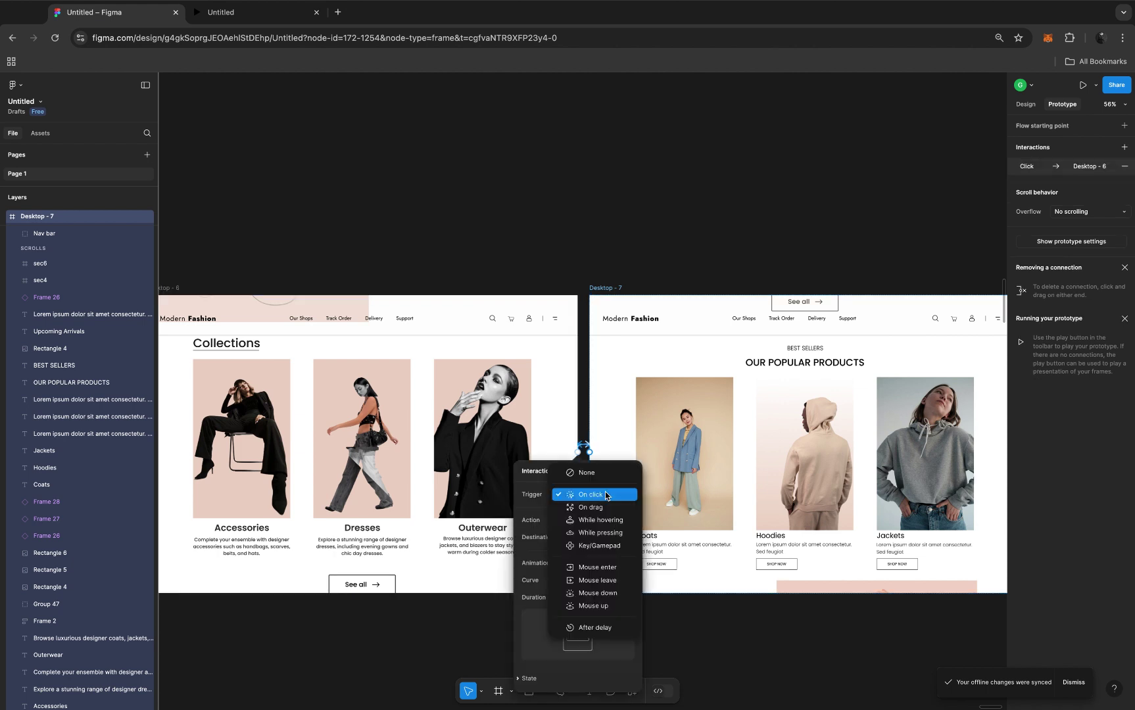
left_click(619, 547)
key("Up")
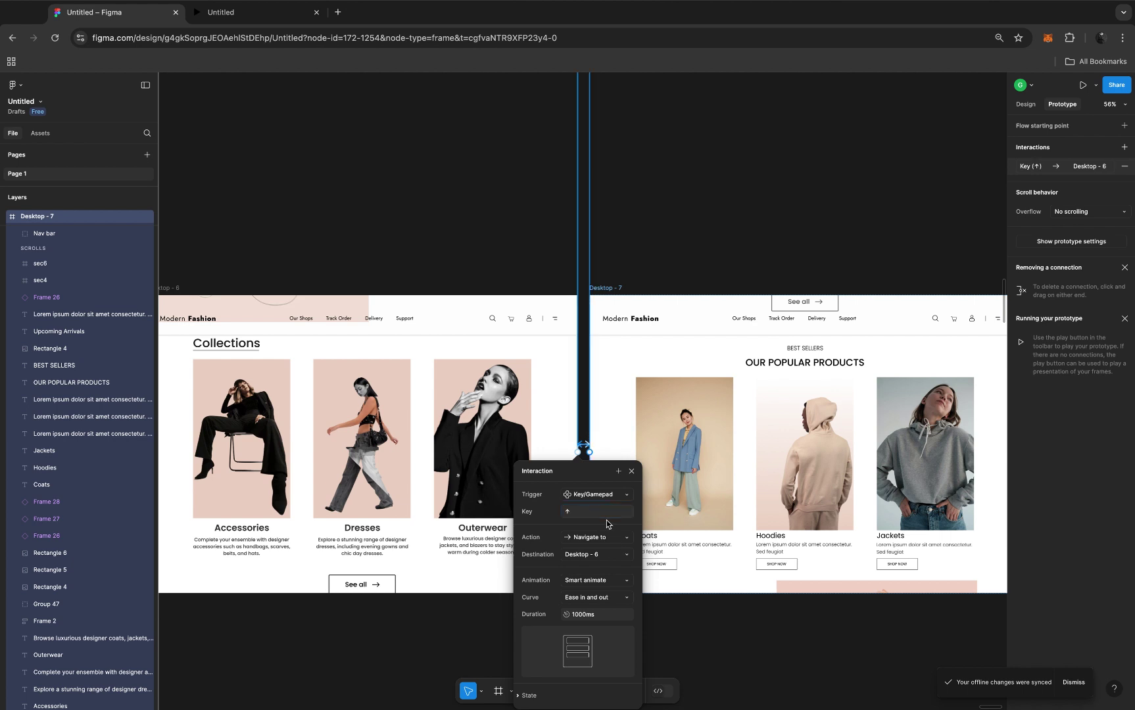
left_click(632, 472)
Run the prototype preview starting from the Desktop - 3 frame
scroll(636, 475, "down", 5)
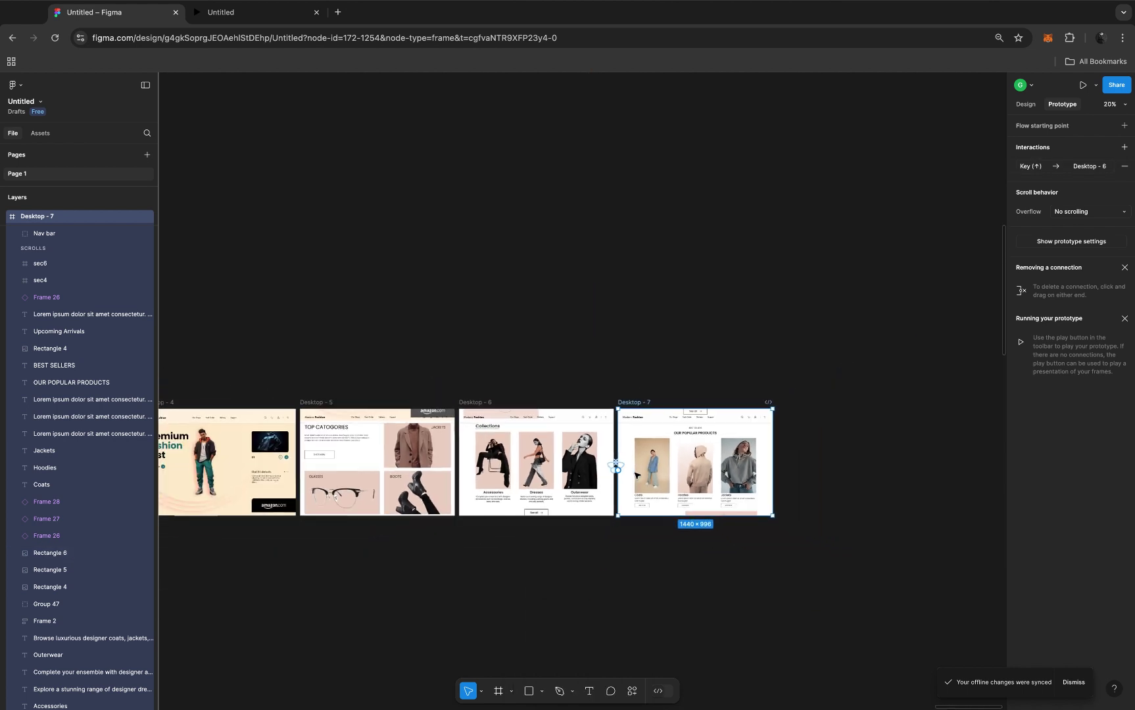
scroll(636, 476, "left", 5)
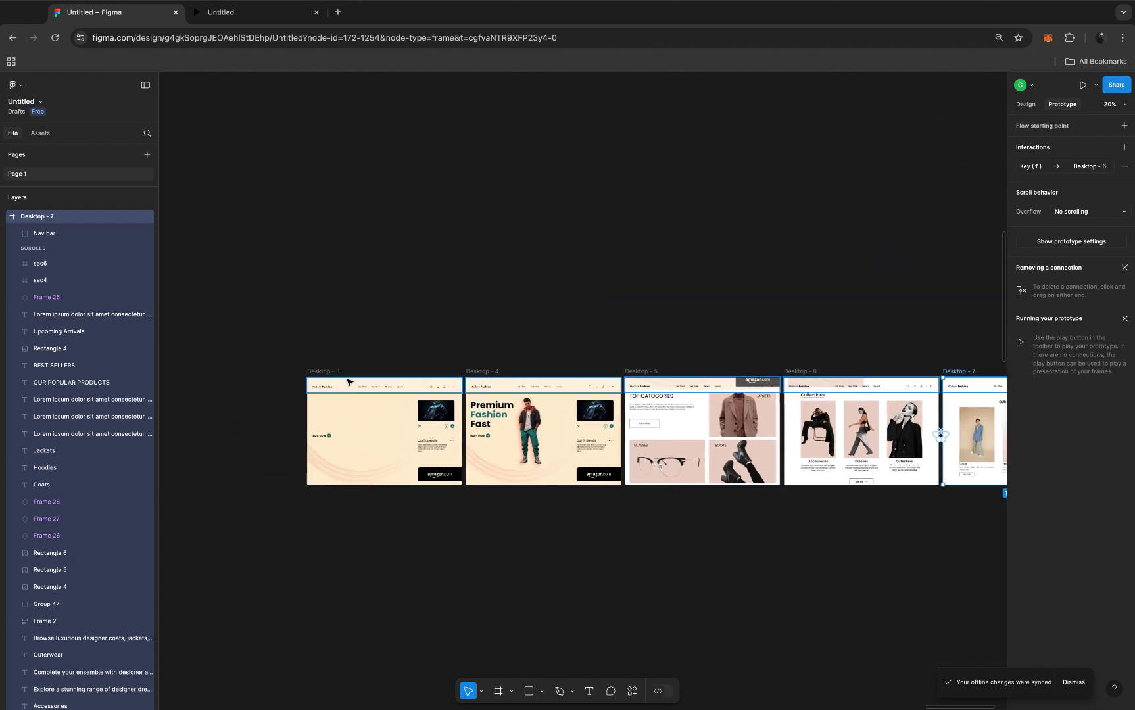
left_click(329, 373)
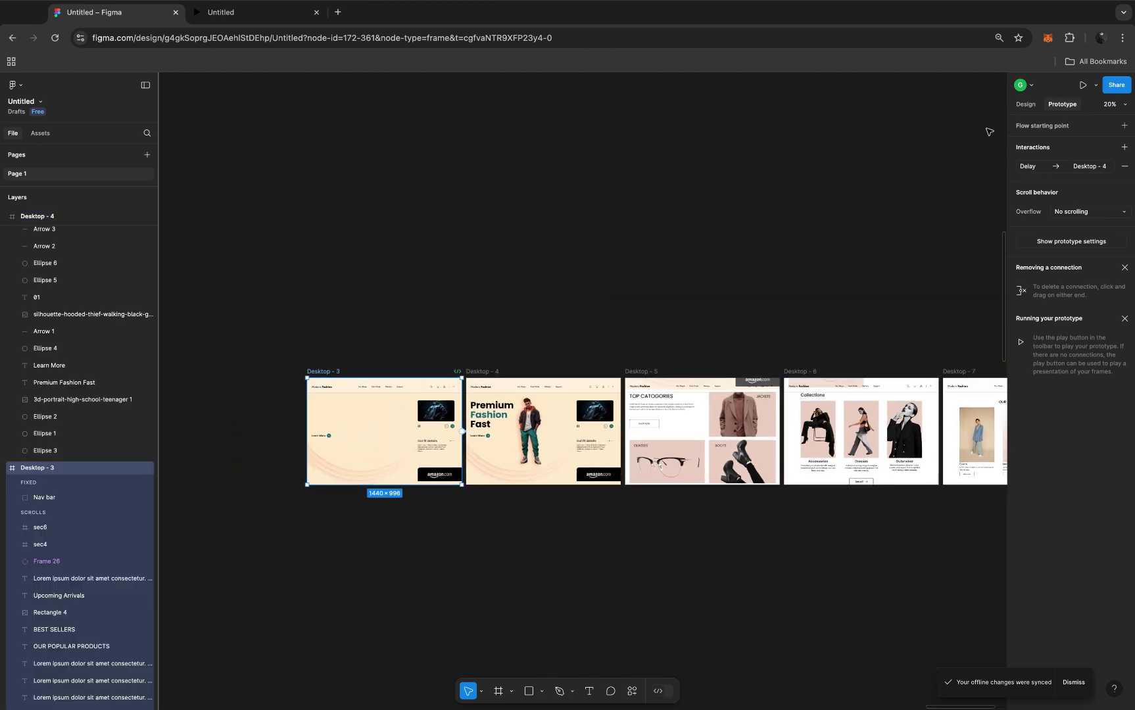
left_click(1083, 84)
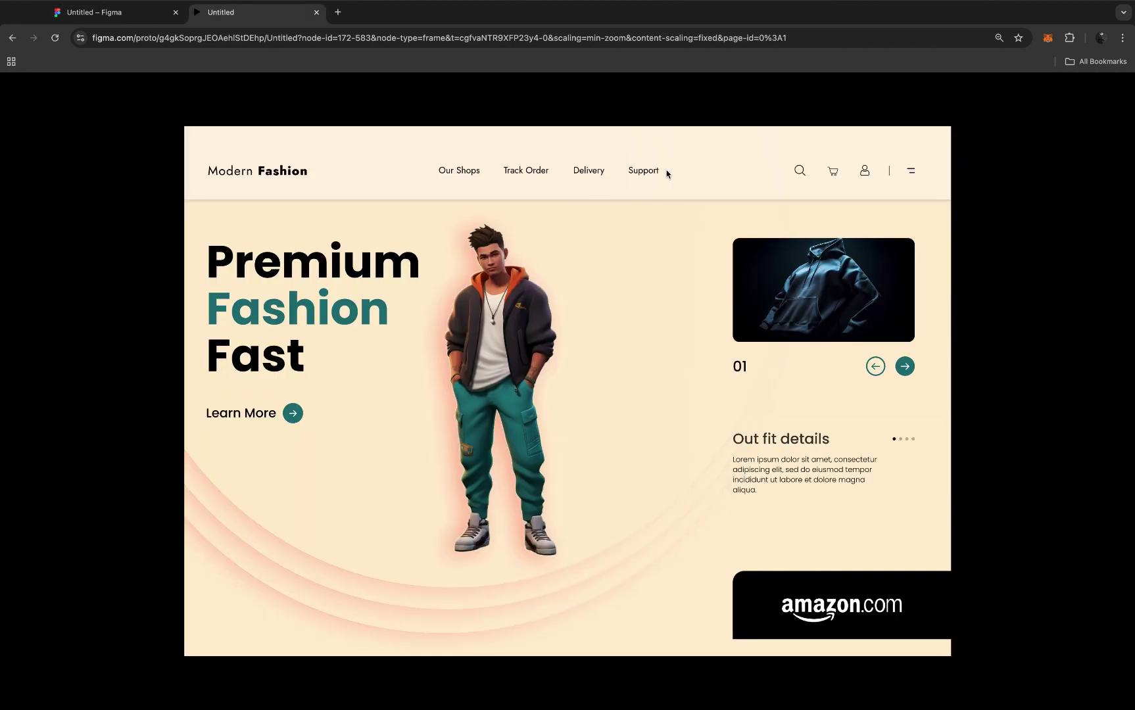